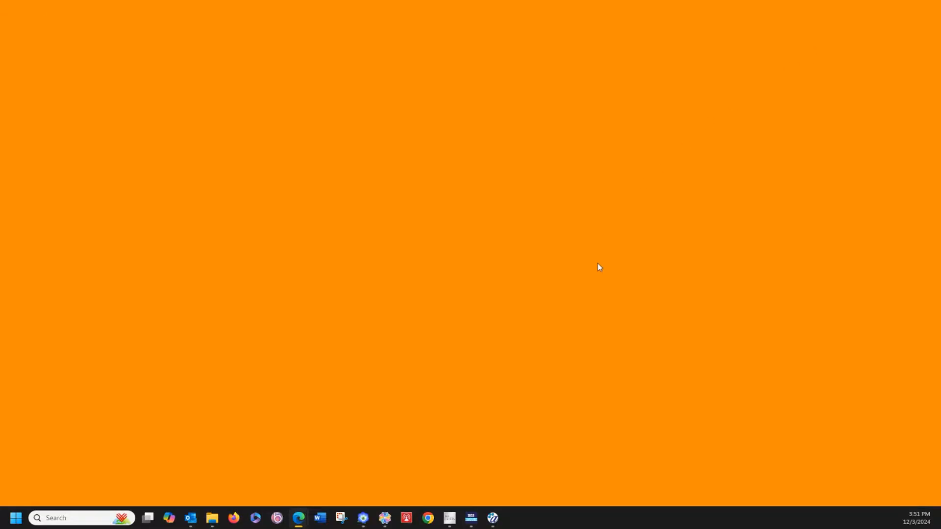
# Step: Switch to Layout & Editing and set the design page's hoop size to 272 x 408 mm
pyautogui.click(363, 518)
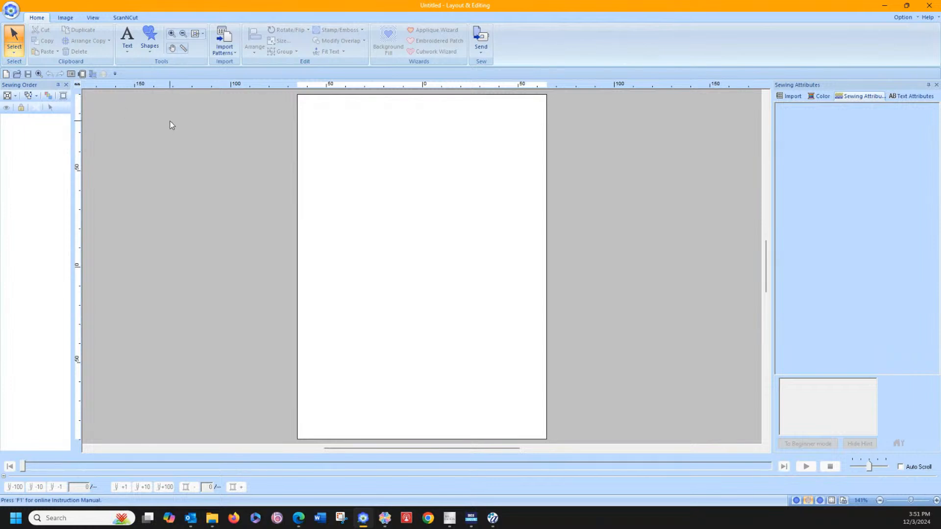
pyautogui.click(82, 74)
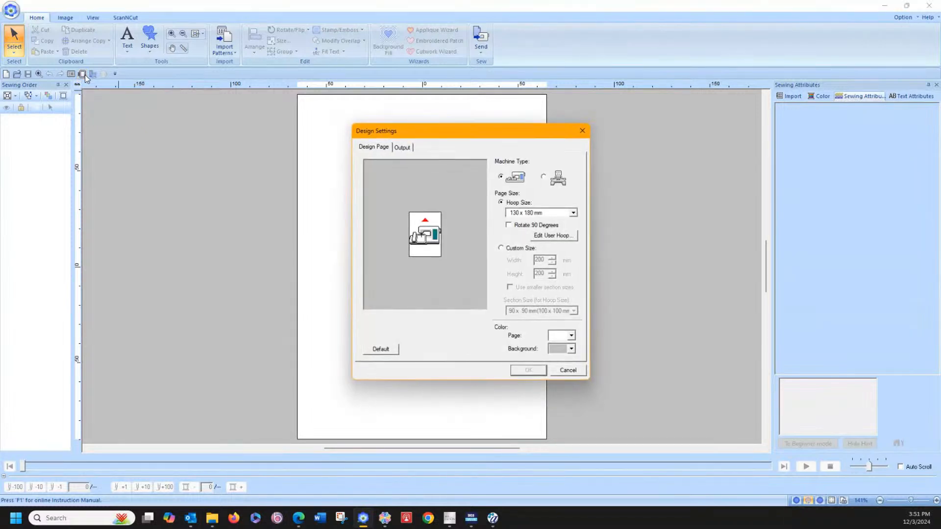
pyautogui.click(543, 213)
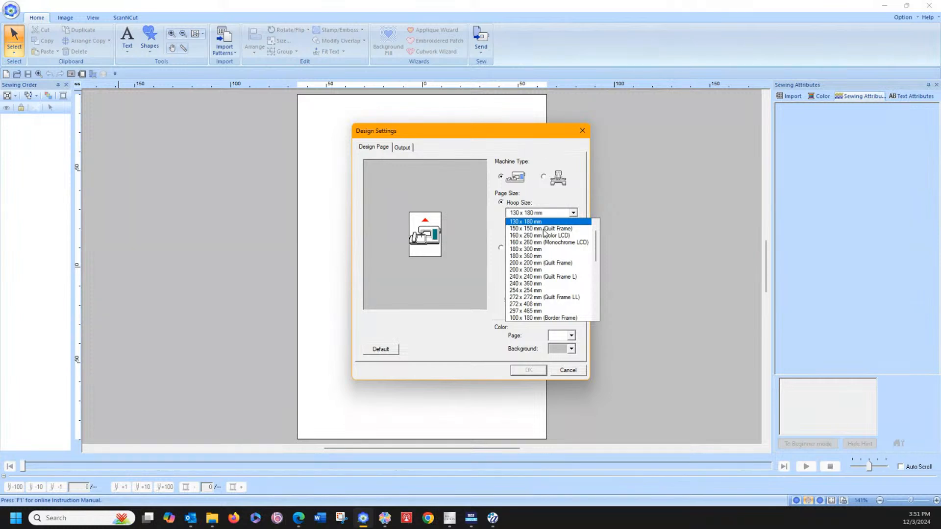
pyautogui.click(548, 305)
pyautogui.click(529, 370)
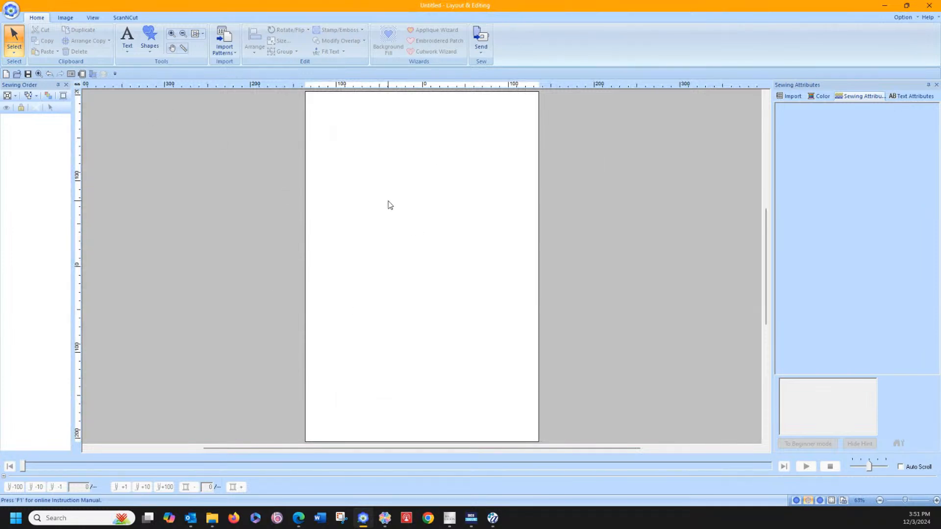
# Step: Import the ScanNCut cutting file stocking.fcm from the Downloads folder onto the design page
pyautogui.click(124, 18)
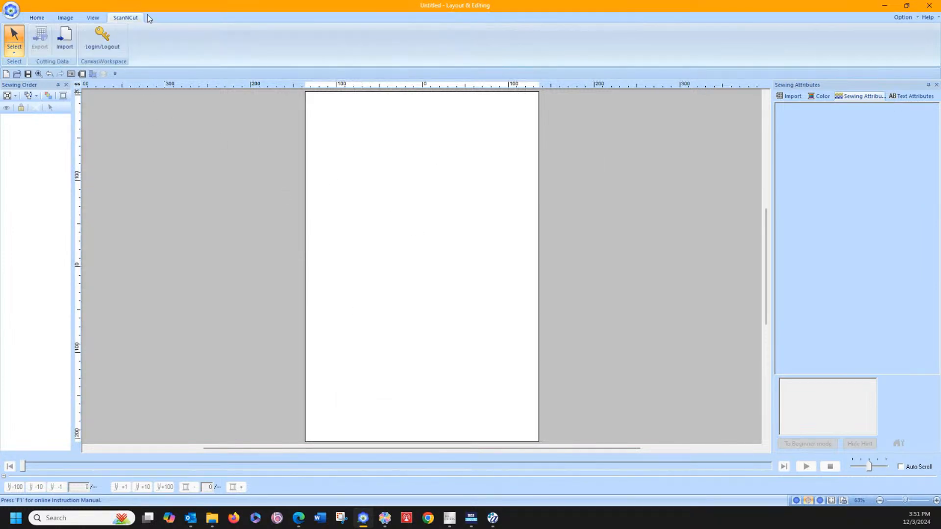
pyautogui.click(67, 43)
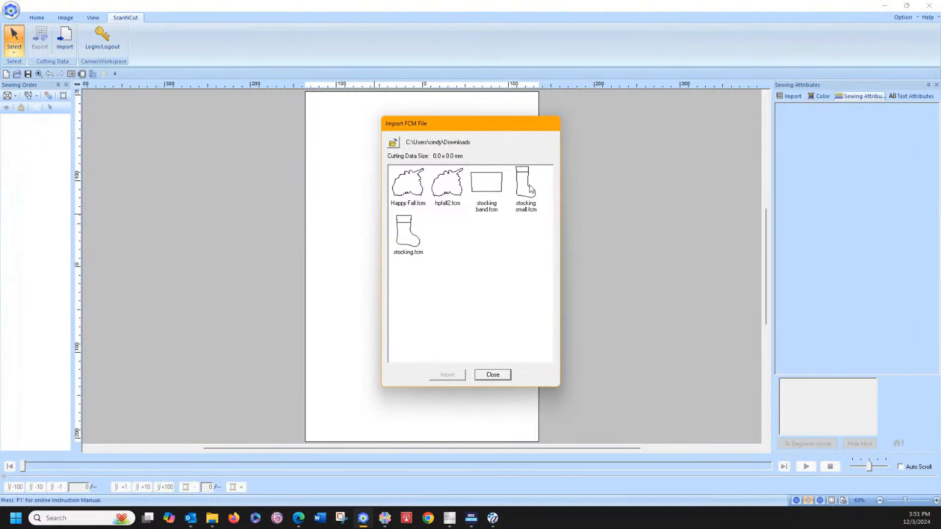
pyautogui.click(400, 240)
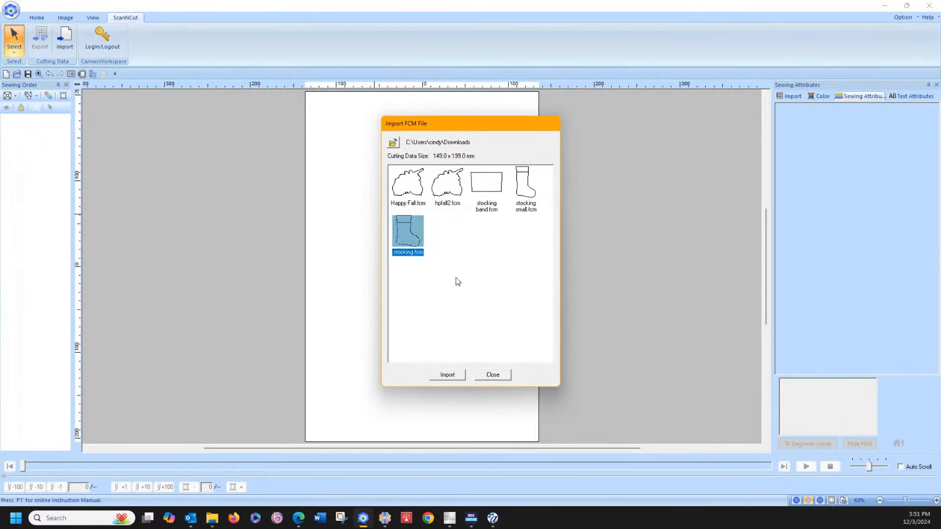
pyautogui.click(455, 377)
pyautogui.click(496, 372)
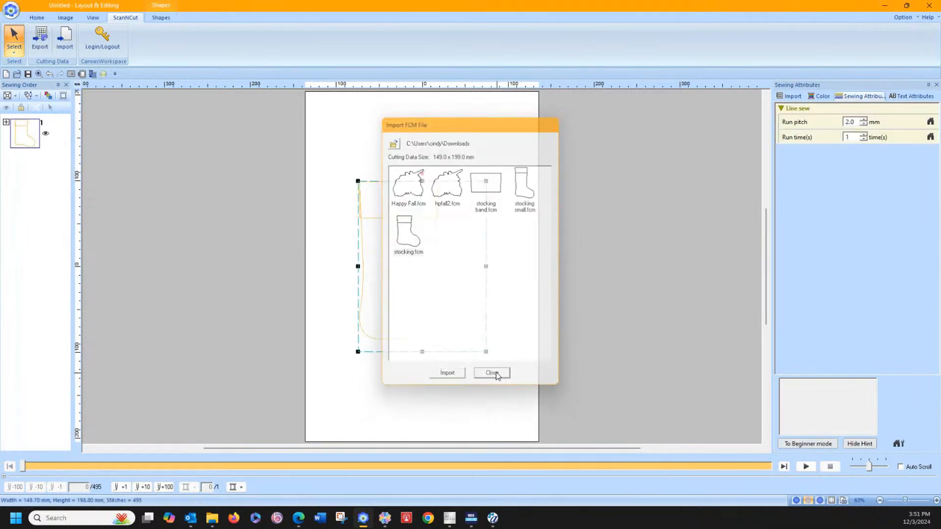
# Step: Enlarge the stocking proportionally to about 260 x 347 mm and move it down to the page's lower edge
pyautogui.moveTo(356, 179); pyautogui.dragTo(313, 120)
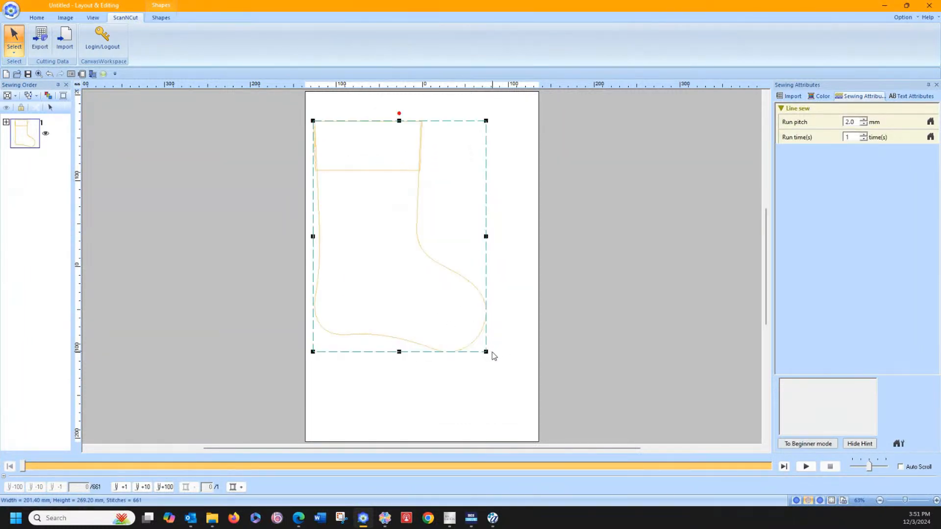
pyautogui.moveTo(486, 352); pyautogui.dragTo(534, 430)
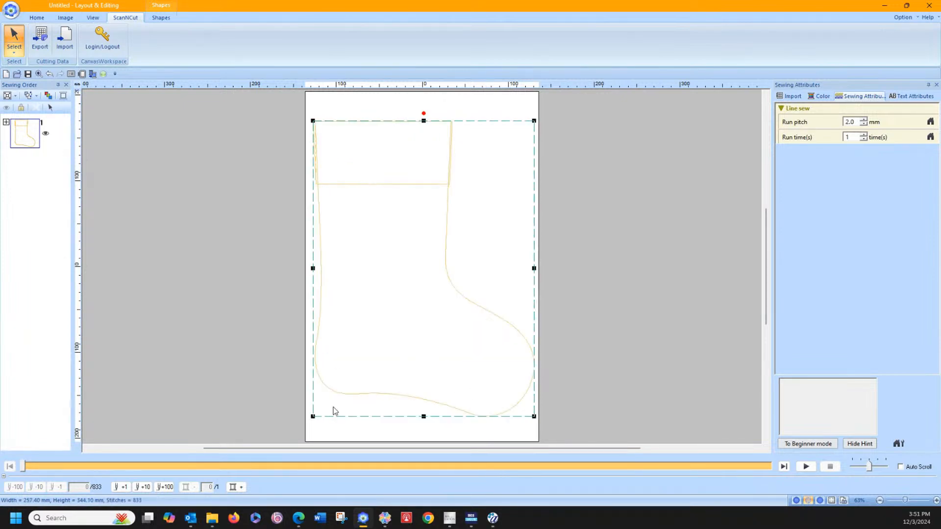
pyautogui.moveTo(313, 417); pyautogui.dragTo(325, 403)
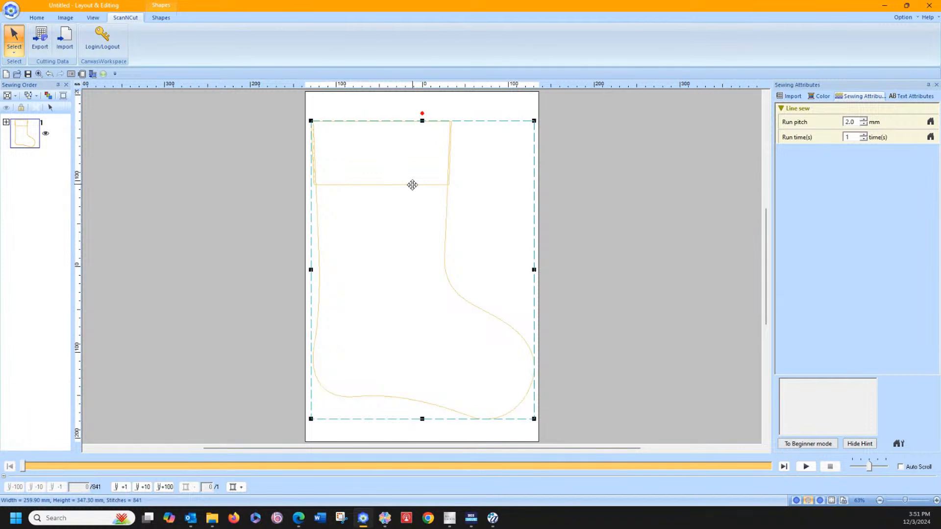
pyautogui.moveTo(413, 185); pyautogui.dragTo(417, 206)
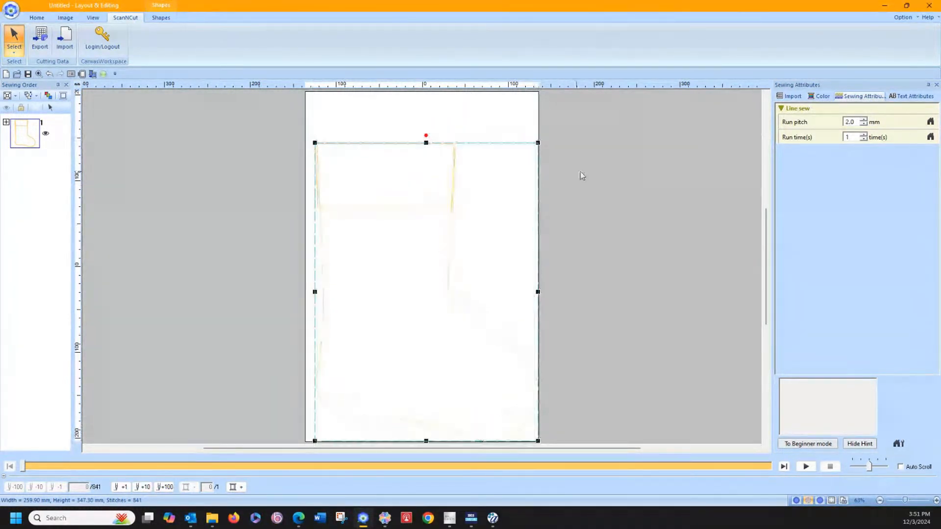
pyautogui.click(575, 174)
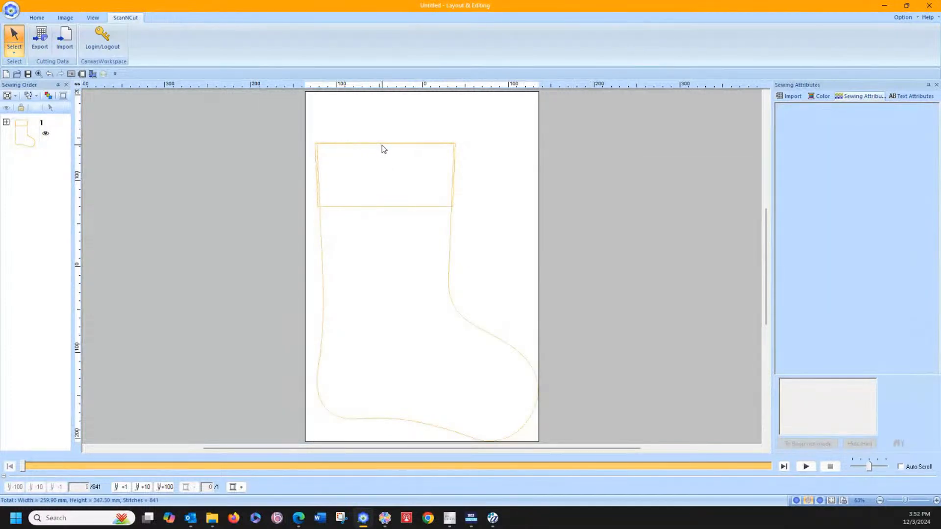
pyautogui.moveTo(292, 128); pyautogui.dragTo(471, 272)
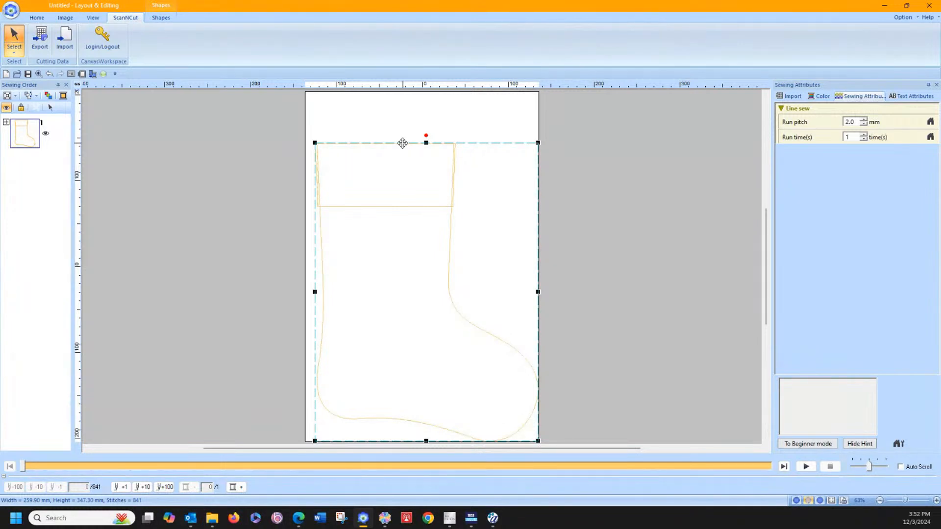
pyautogui.rightClick(403, 143)
pyautogui.click(470, 161)
pyautogui.click(426, 197)
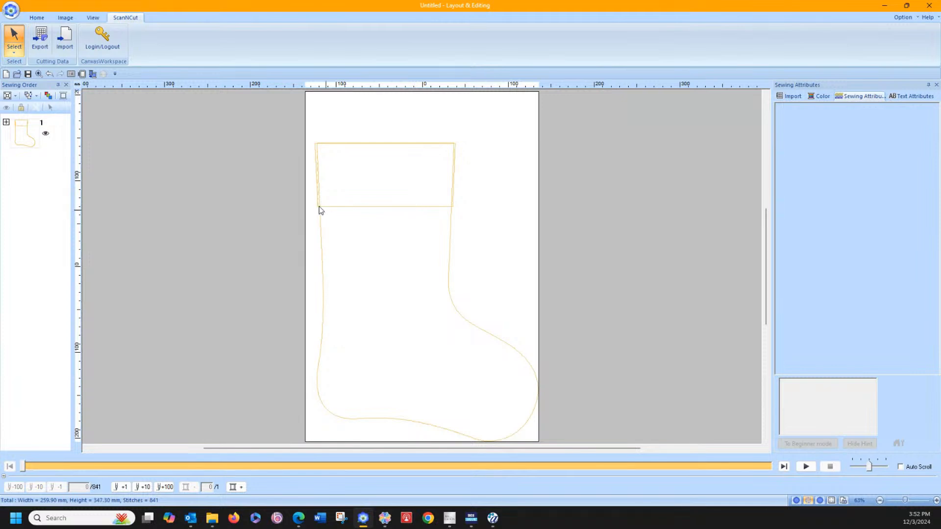
# Step: Select only the cuff within the stocking group and move it up until its lower edge meets the stocking's top edge
pyautogui.click(6, 122)
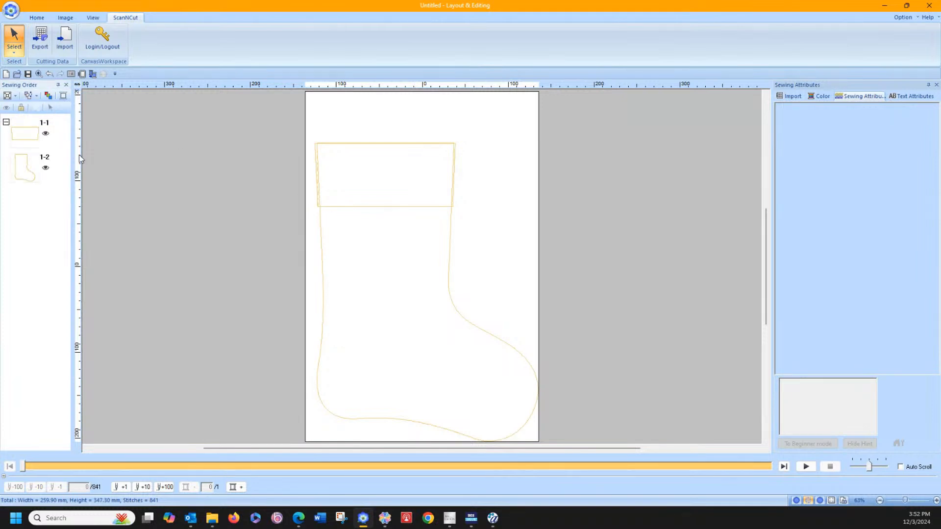
pyautogui.click(25, 134)
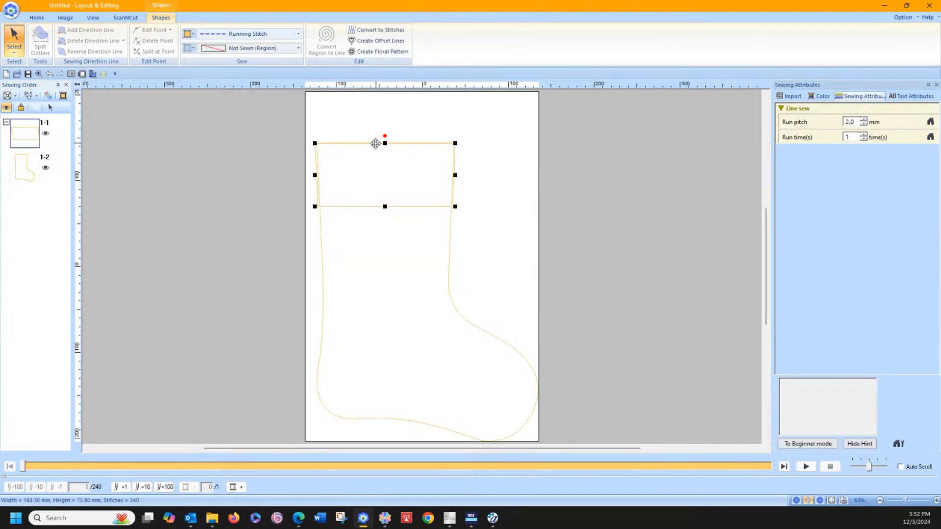
pyautogui.moveTo(375, 143); pyautogui.dragTo(377, 84)
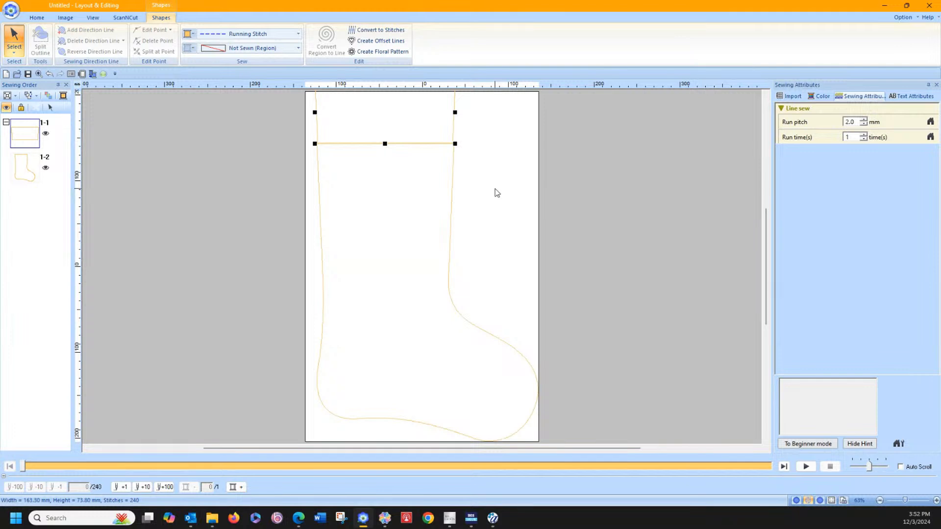
# Step: Select the cuff and stocking together, resize them to about 228 x 368 mm, and position them fully within the page
pyautogui.moveTo(265, 105); pyautogui.dragTo(505, 390)
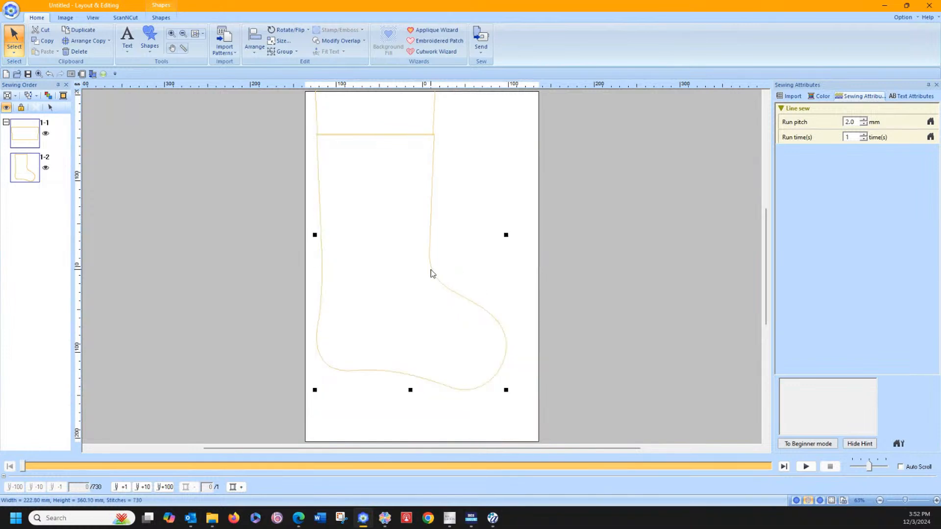
pyautogui.moveTo(431, 273); pyautogui.dragTo(459, 319)
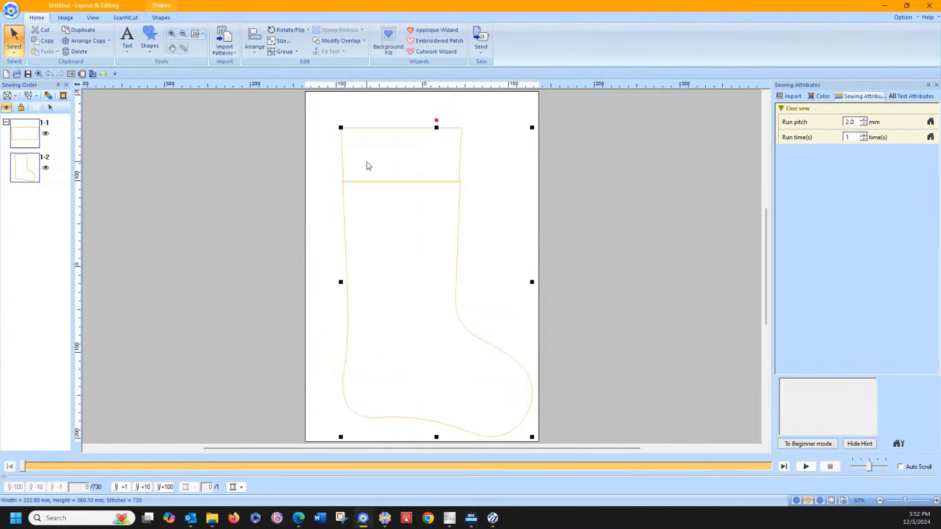
pyautogui.moveTo(340, 128); pyautogui.dragTo(337, 120)
pyautogui.click(558, 204)
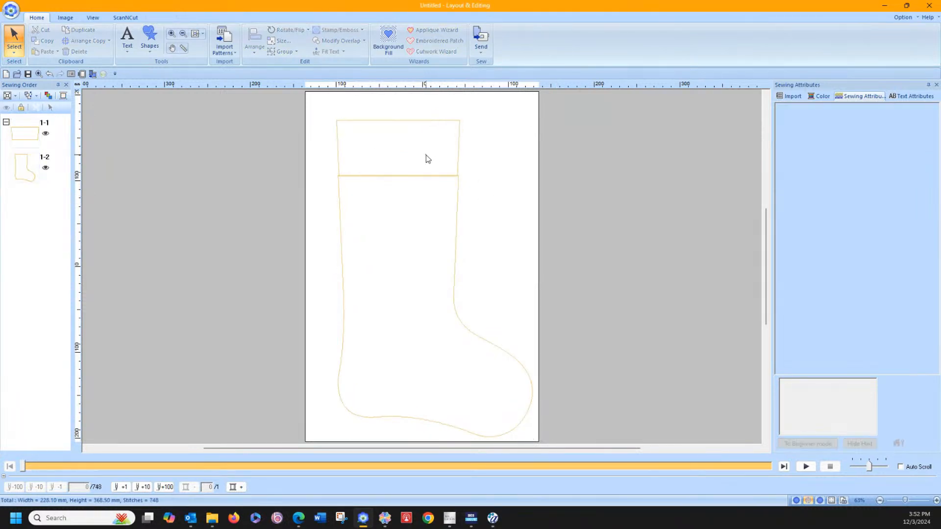
# Step: Widen the cuff on both sides to about 146 mm so its lower corners line up with the stocking's side edges
pyautogui.click(459, 150)
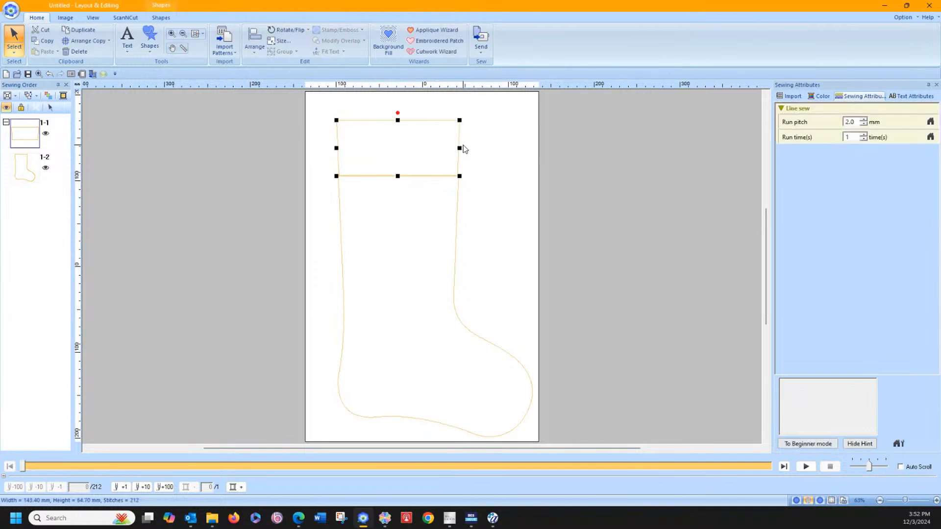
pyautogui.moveTo(459, 148); pyautogui.dragTo(460, 147)
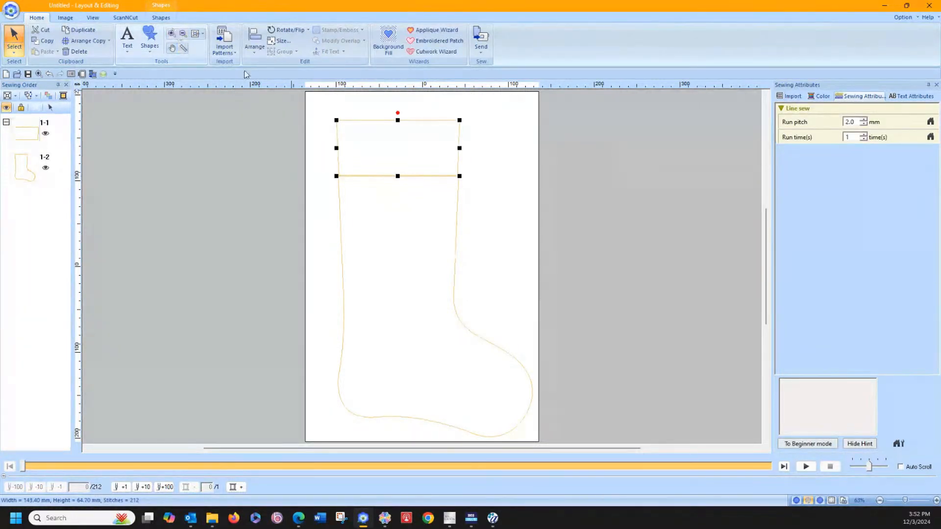
pyautogui.click(171, 33)
pyautogui.moveTo(319, 109); pyautogui.dragTo(512, 226)
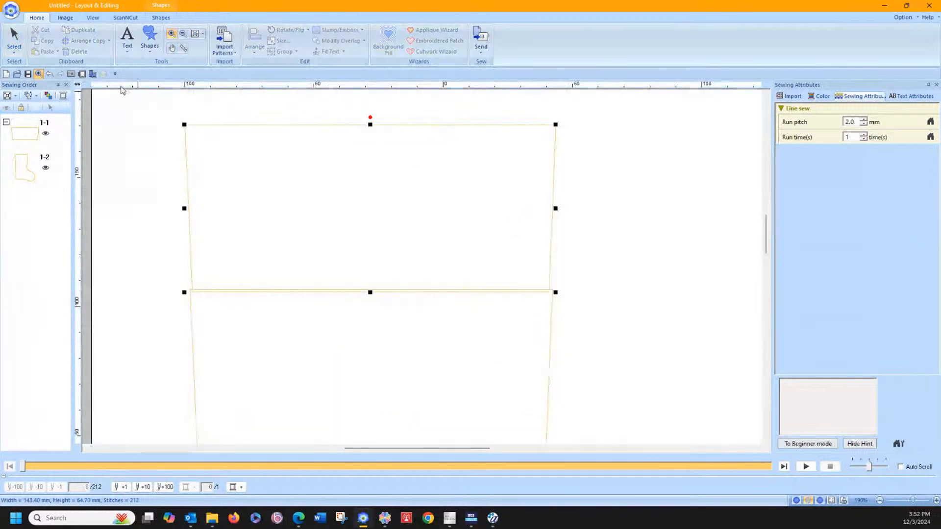
pyautogui.click(14, 39)
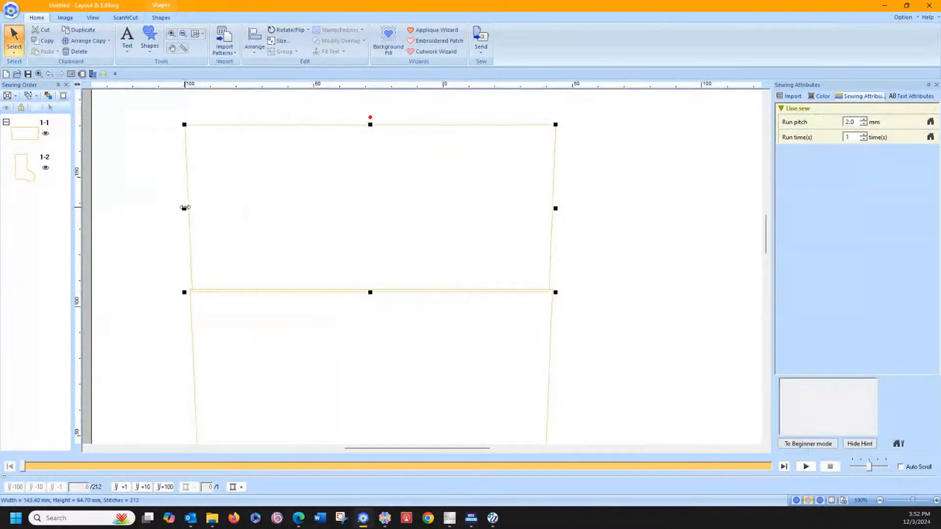
pyautogui.moveTo(184, 208); pyautogui.dragTo(182, 208)
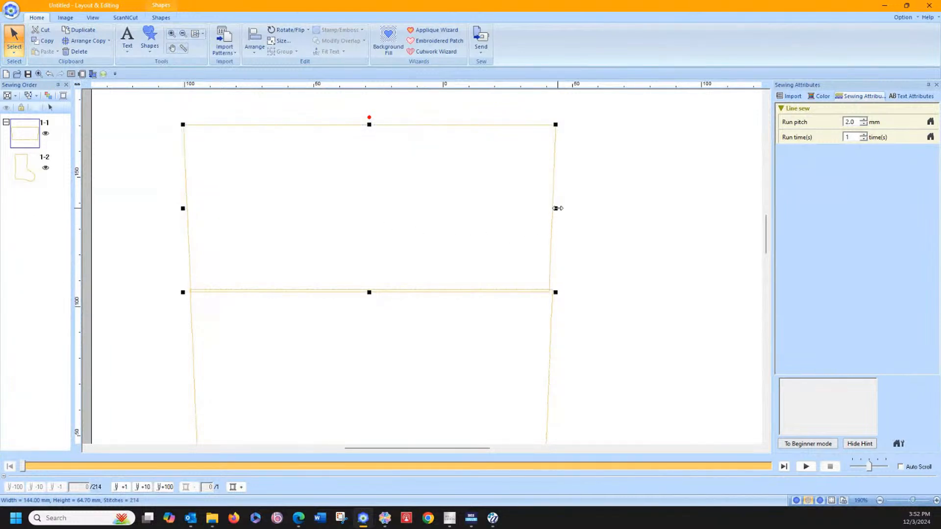
pyautogui.moveTo(557, 209); pyautogui.dragTo(560, 209)
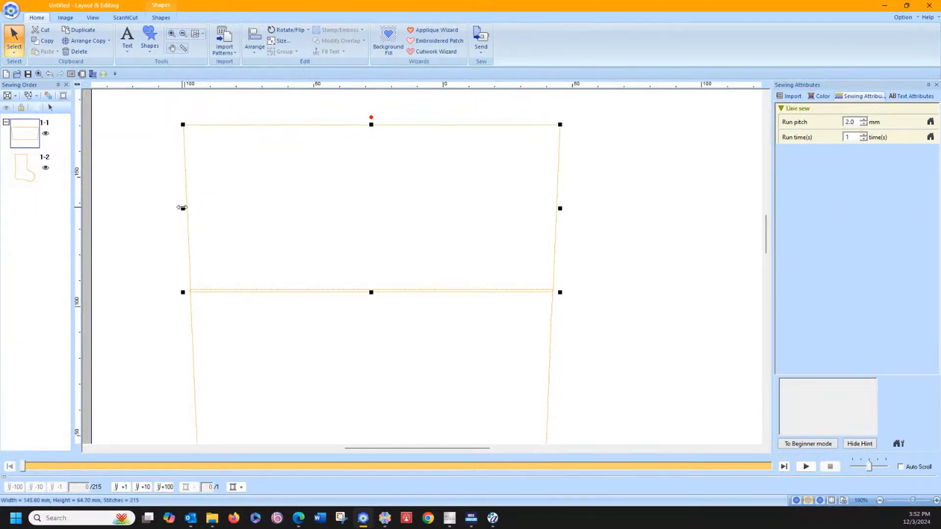
pyautogui.moveTo(182, 207); pyautogui.dragTo(181, 208)
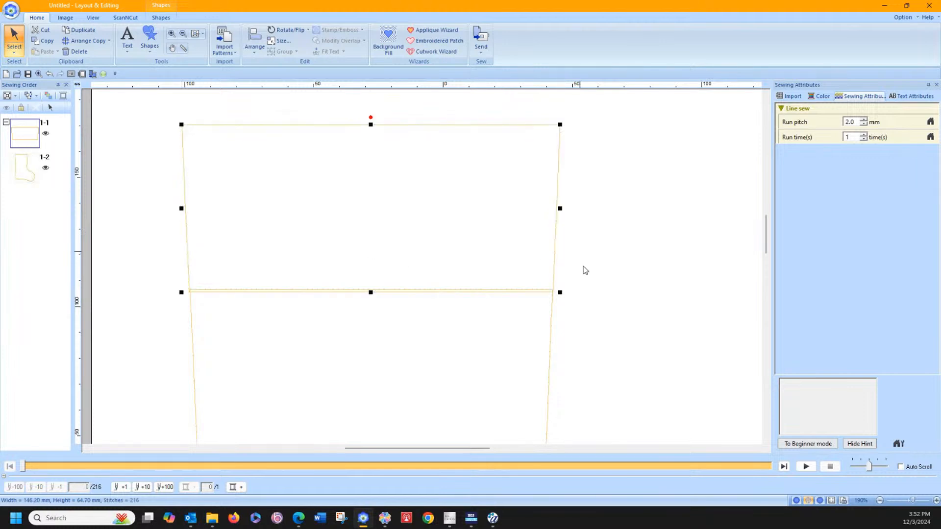
# Step: Select both the cuff and the stocking and apply Fill Stitch to their regions
pyautogui.click(537, 308)
pyautogui.moveTo(166, 109); pyautogui.dragTo(620, 422)
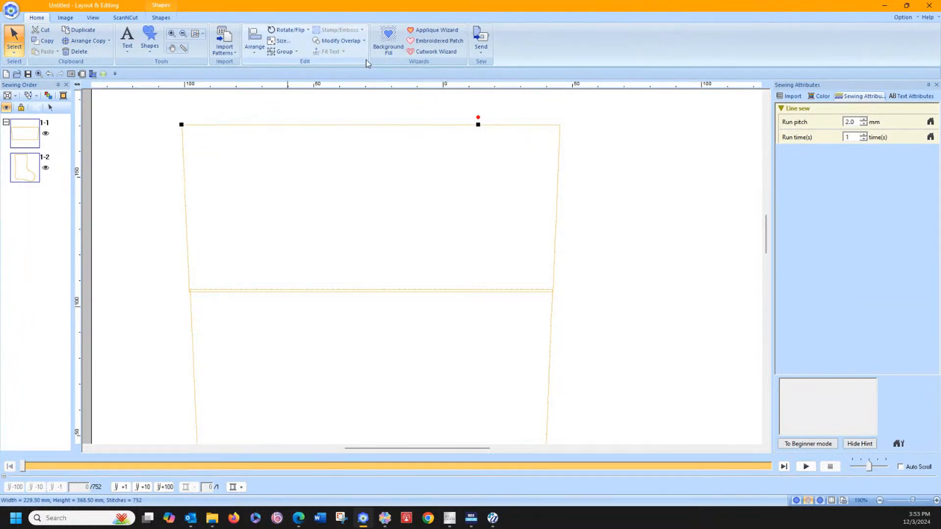
pyautogui.click(160, 18)
pyautogui.click(298, 47)
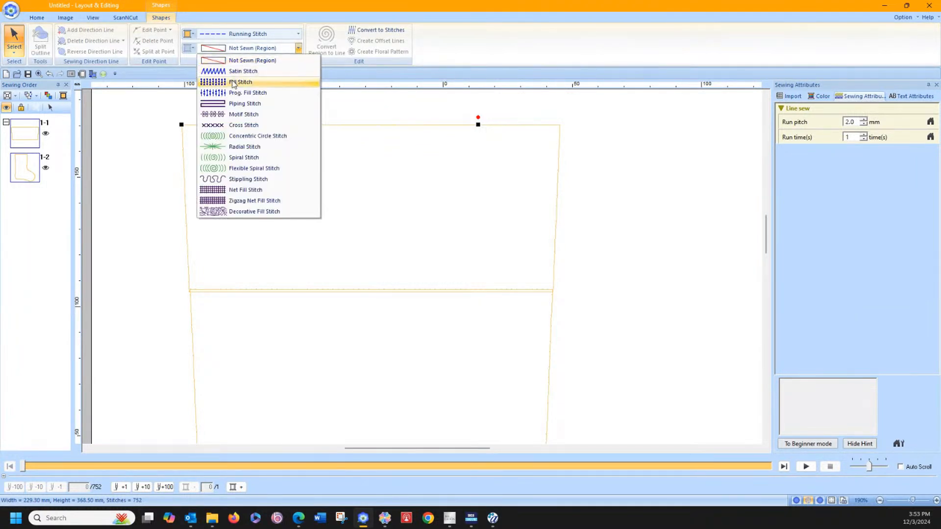
pyautogui.click(233, 84)
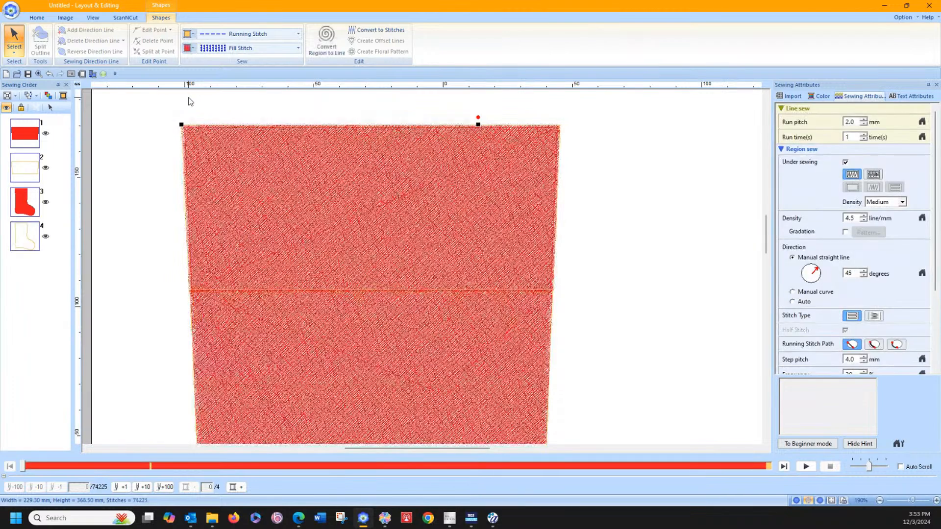
# Step: Merge the overlapping cuff and stocking shapes into a single stocking shape
pyautogui.click(37, 17)
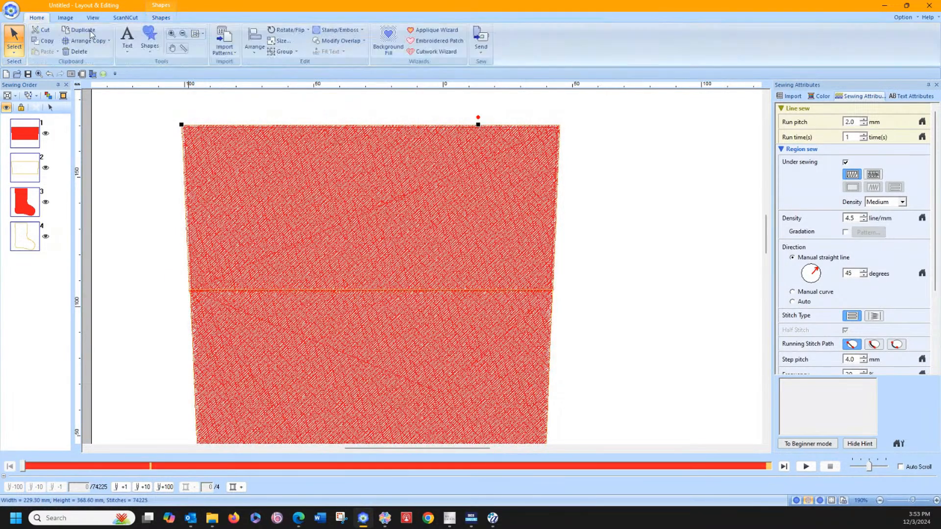
pyautogui.click(337, 40)
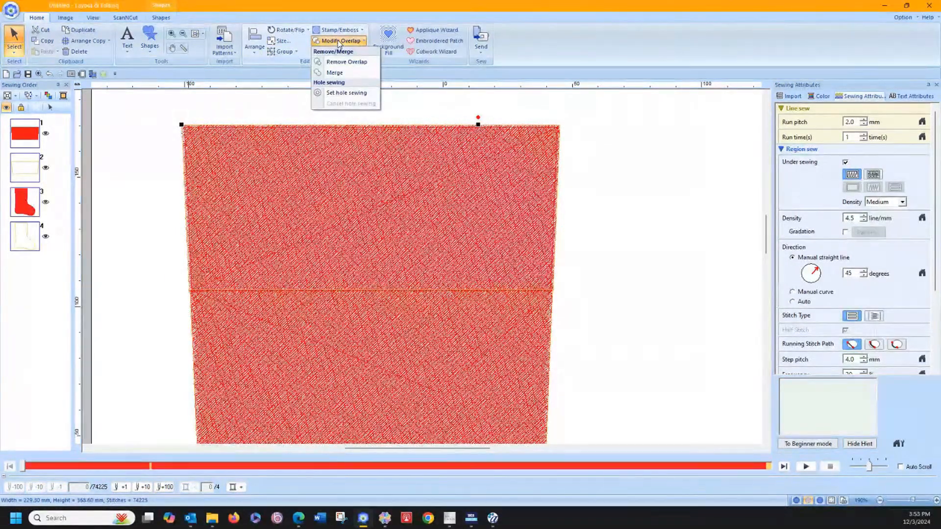
pyautogui.click(342, 73)
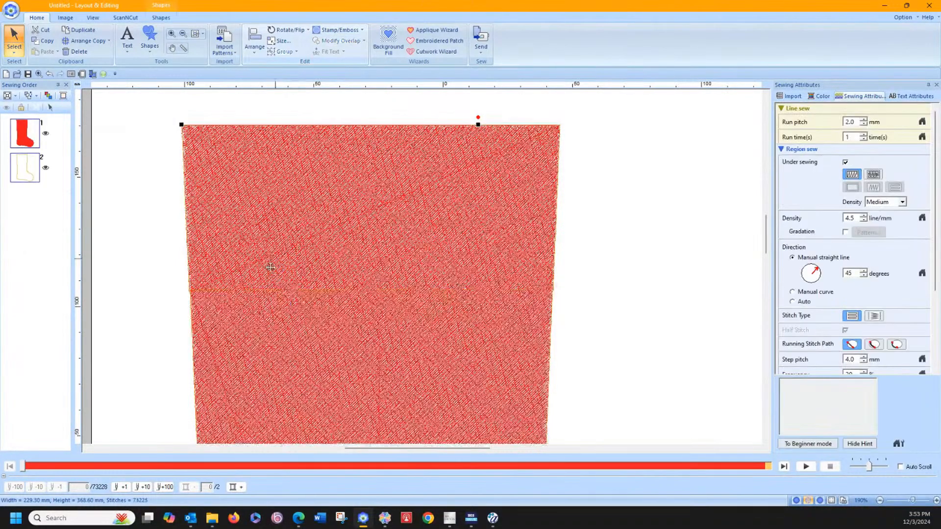
# Step: Delete the leftover edit point on each side edge of the merged stocking just below the cuff
pyautogui.click(14, 51)
pyautogui.click(34, 78)
pyautogui.click(185, 278)
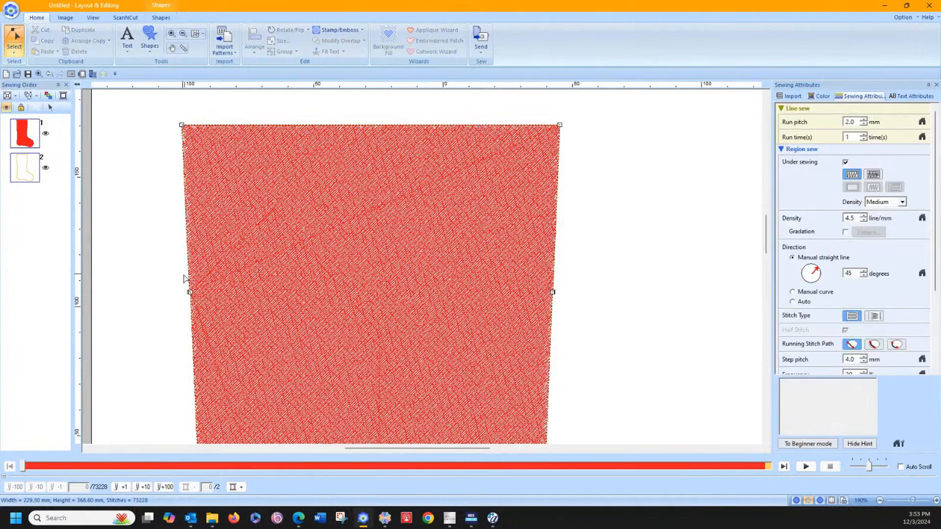
pyautogui.rightClick(191, 293)
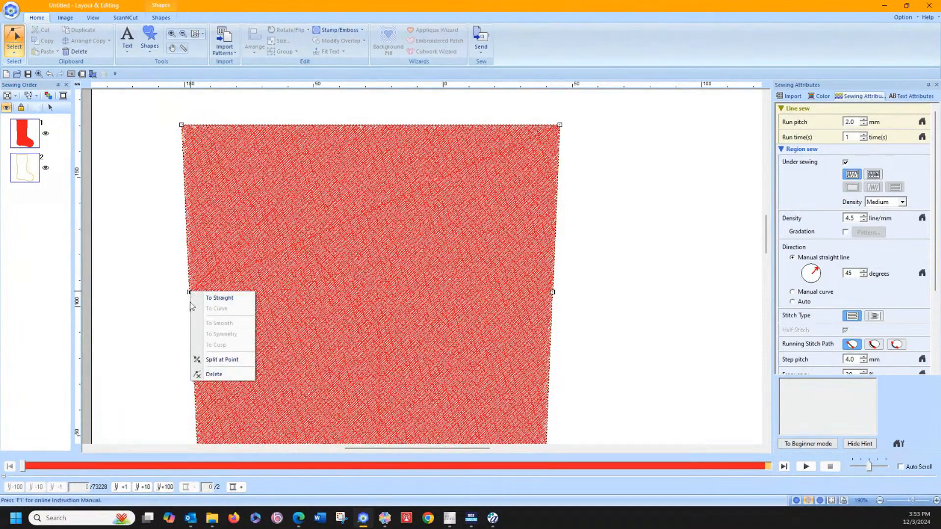
pyautogui.click(206, 375)
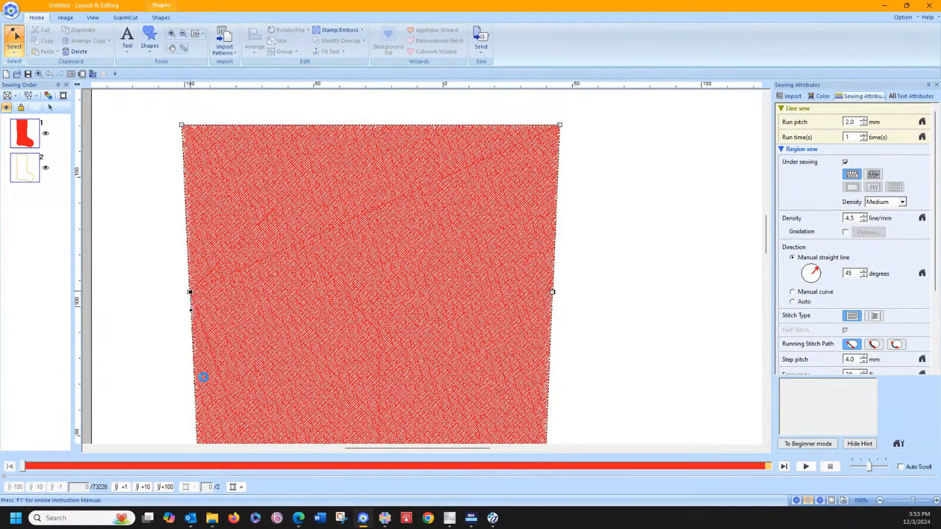
pyautogui.click(191, 294)
pyautogui.click(553, 293)
pyautogui.rightClick(552, 292)
pyautogui.click(570, 376)
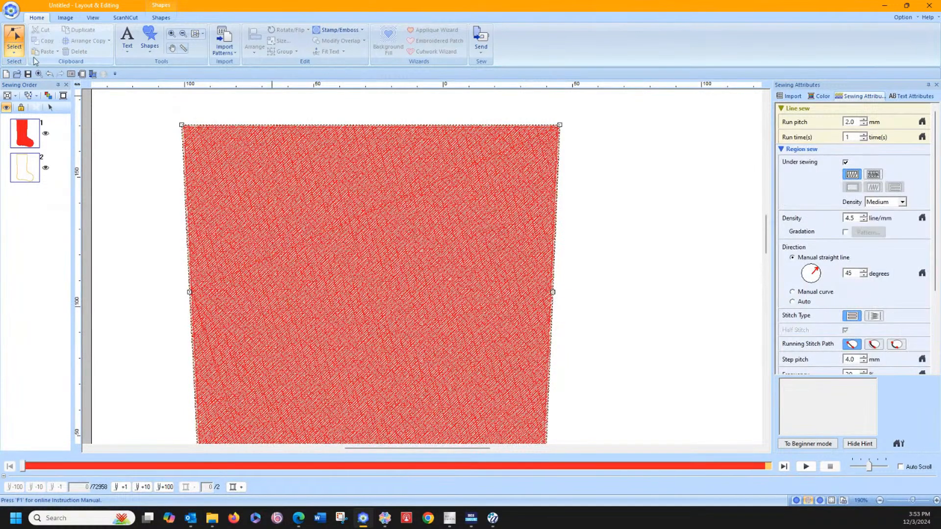
# Step: Select the whole stocking and set its region to Not Sewn, keeping only the Running Stitch outline
pyautogui.click(15, 52)
pyautogui.click(12, 75)
pyautogui.click(210, 141)
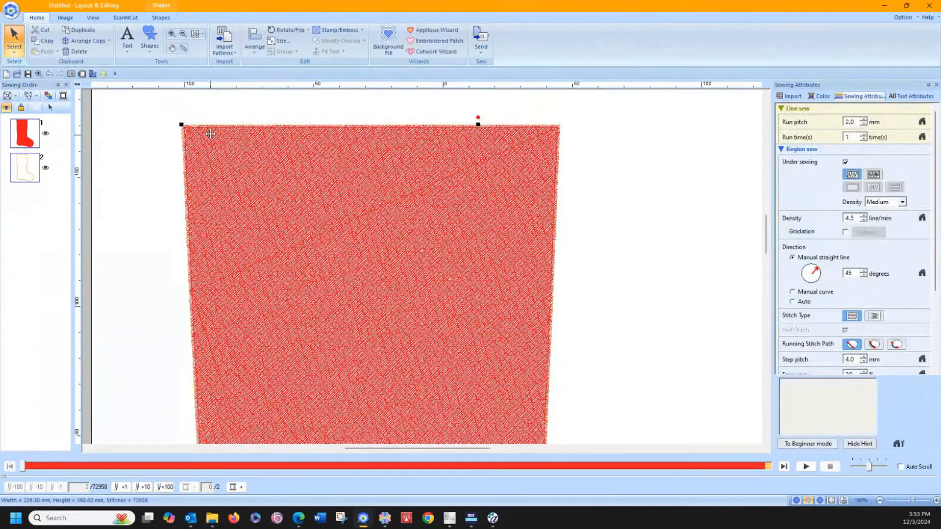
pyautogui.click(153, 19)
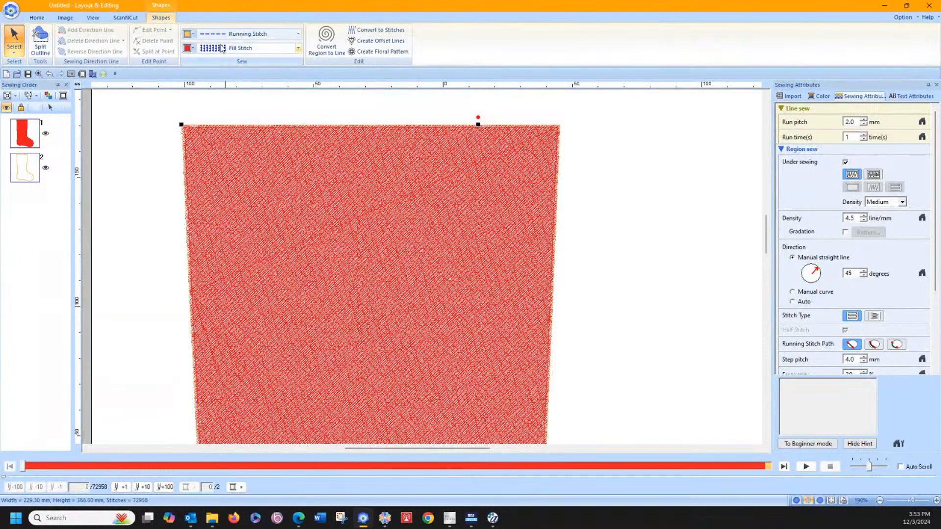
pyautogui.click(222, 49)
pyautogui.click(215, 63)
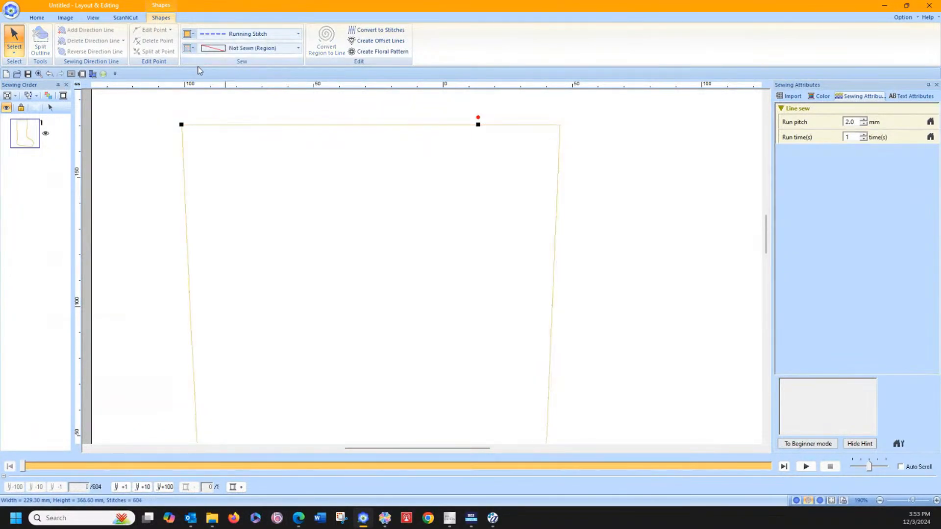
# Step: Enlarge the stocking outline to about 261 x 390 mm so it nearly fills the page
pyautogui.click(39, 19)
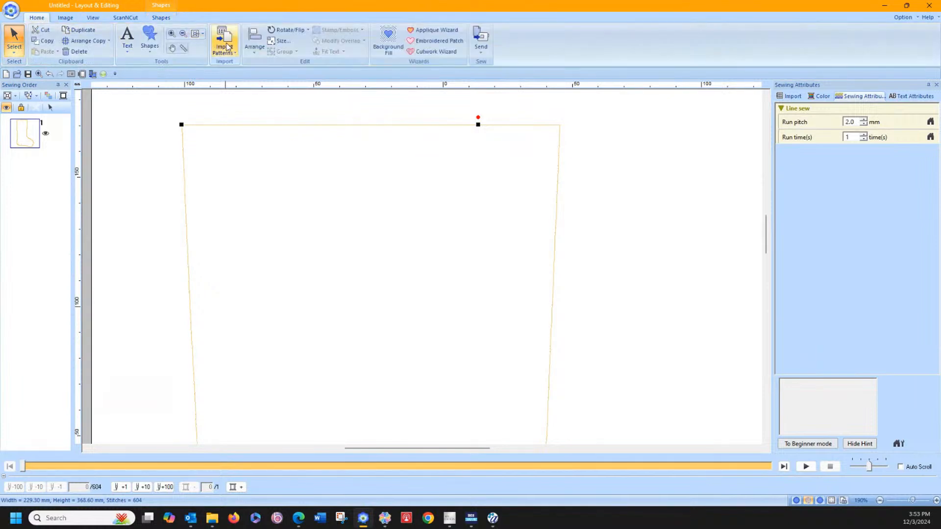
pyautogui.click(196, 33)
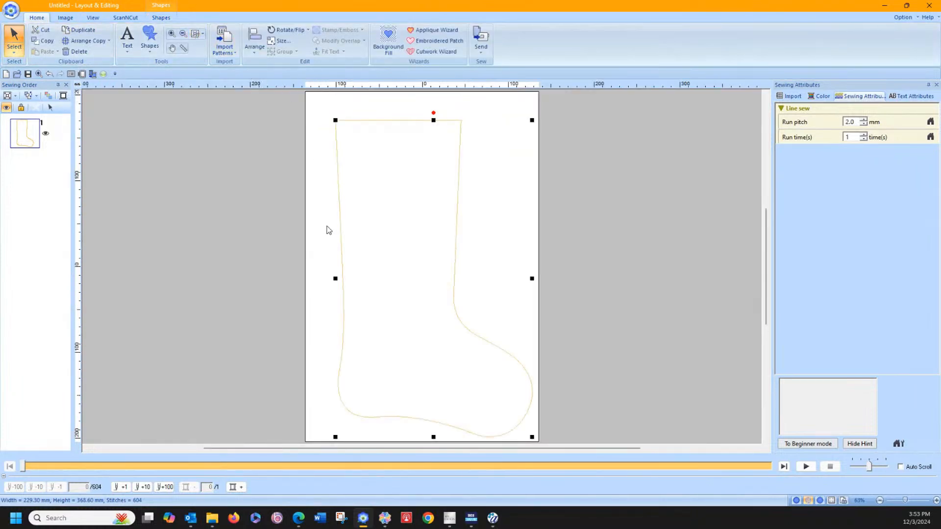
pyautogui.moveTo(335, 278); pyautogui.dragTo(319, 280)
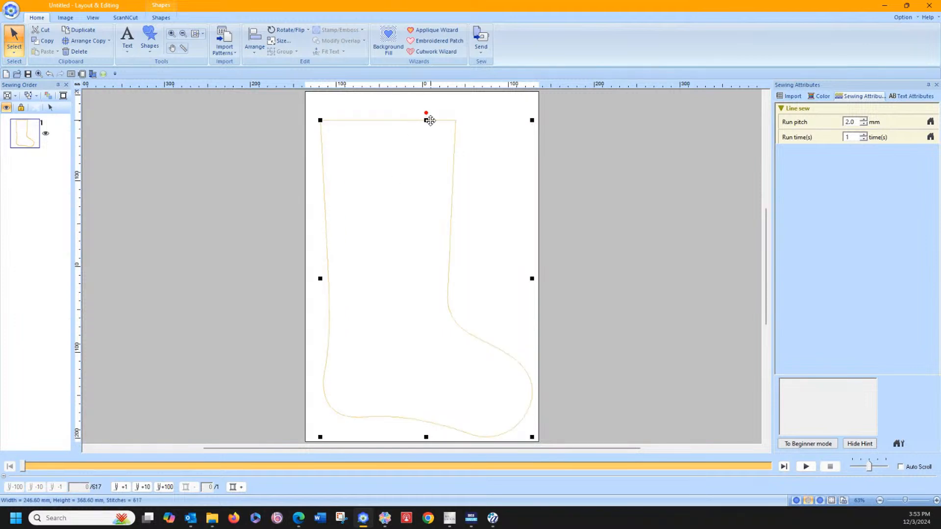
pyautogui.moveTo(430, 121); pyautogui.dragTo(399, 125)
pyautogui.moveTo(319, 269); pyautogui.dragTo(350, 288)
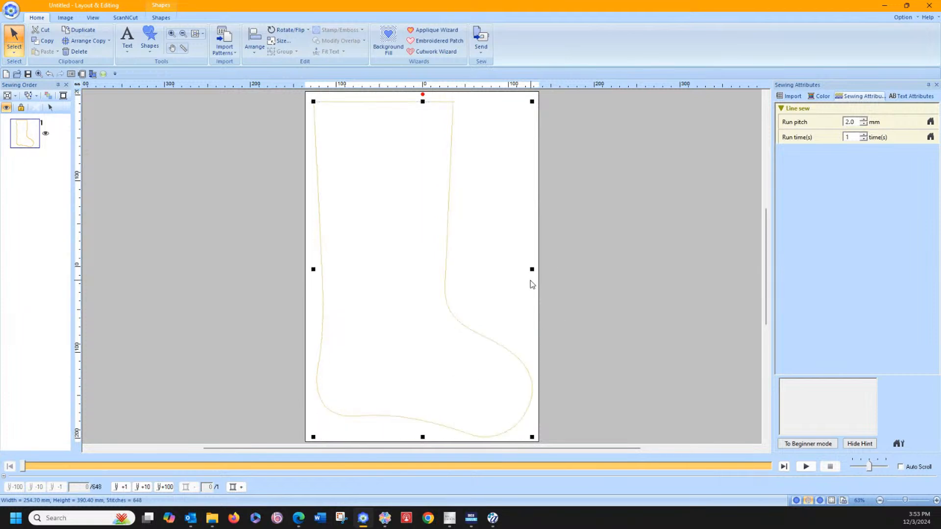
pyautogui.moveTo(532, 269); pyautogui.dragTo(536, 269)
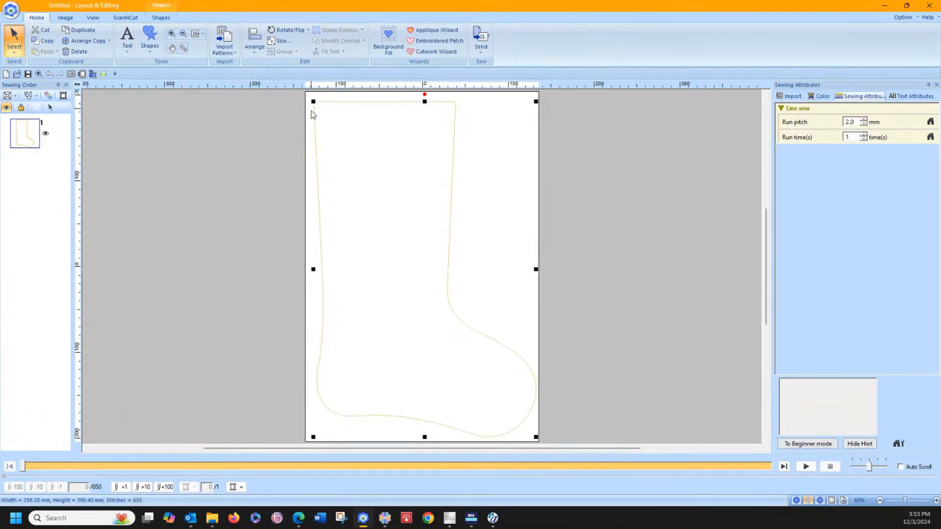
pyautogui.moveTo(313, 270); pyautogui.dragTo(311, 269)
pyautogui.click(263, 221)
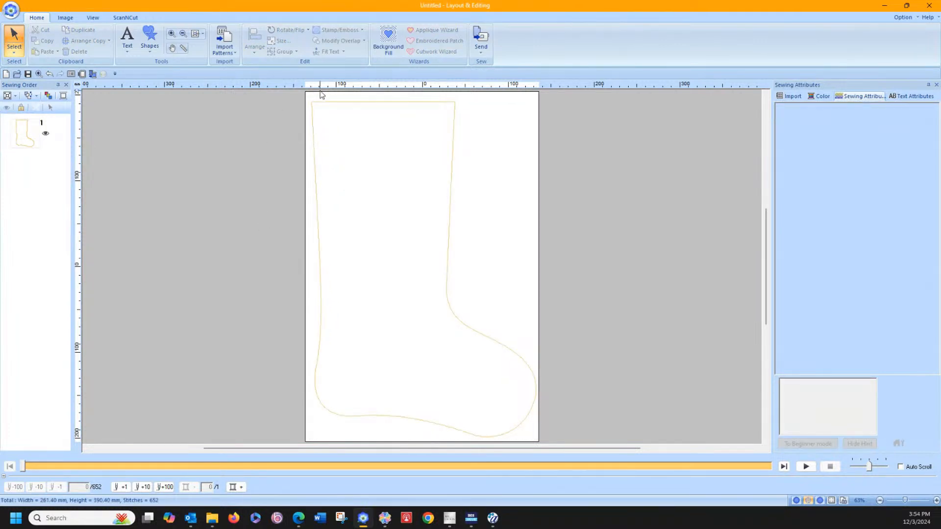
# Step: Select the stocking outline and change its line color to red
pyautogui.moveTo(290, 97); pyautogui.dragTo(569, 441)
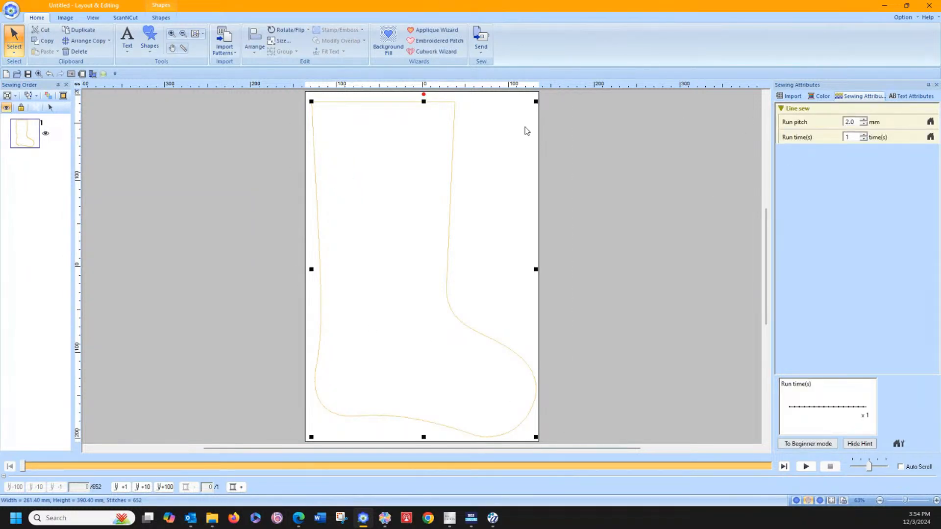
pyautogui.click(161, 17)
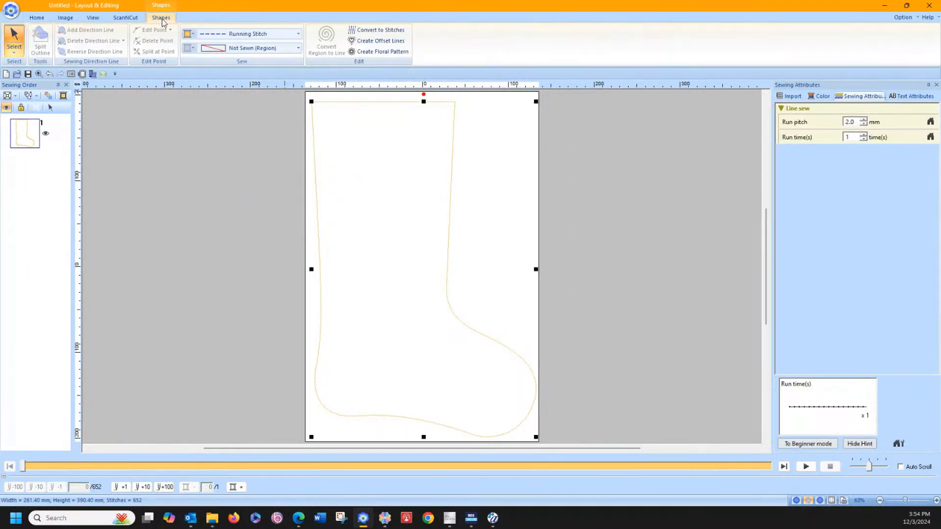
pyautogui.click(193, 34)
pyautogui.click(205, 55)
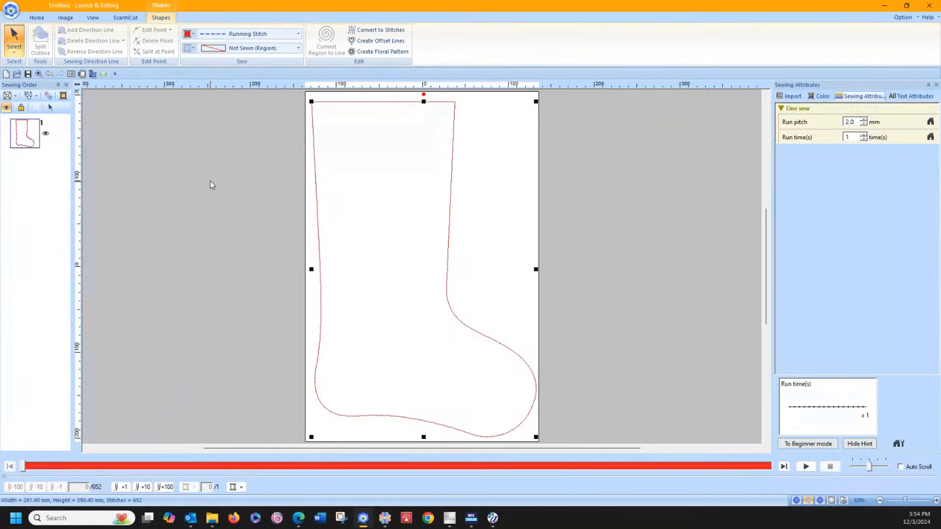
# Step: Reshape the toe-side edge of the cuff by moving its upper corner point and the point below it slightly outward
pyautogui.click(15, 49)
pyautogui.click(29, 90)
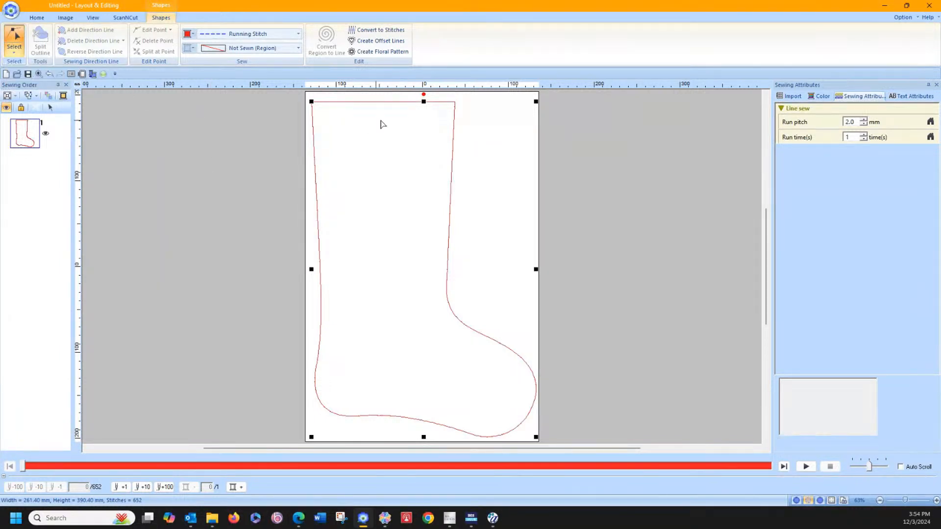
pyautogui.click(455, 102)
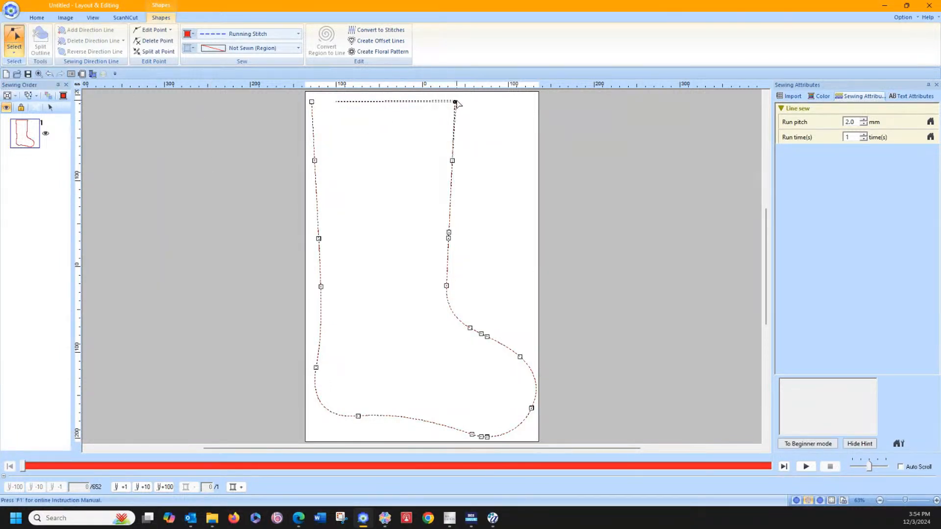
pyautogui.moveTo(457, 100); pyautogui.dragTo(460, 101)
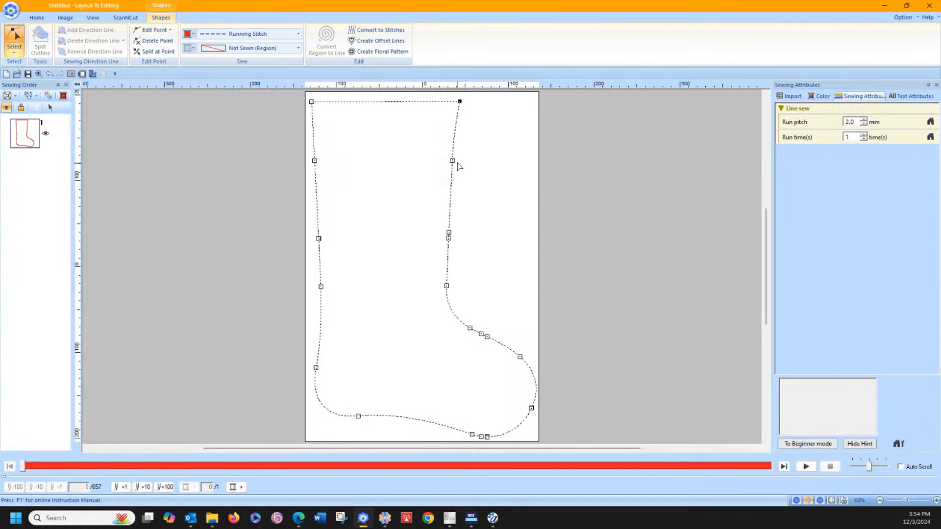
pyautogui.click(453, 161)
pyautogui.moveTo(454, 162); pyautogui.dragTo(454, 164)
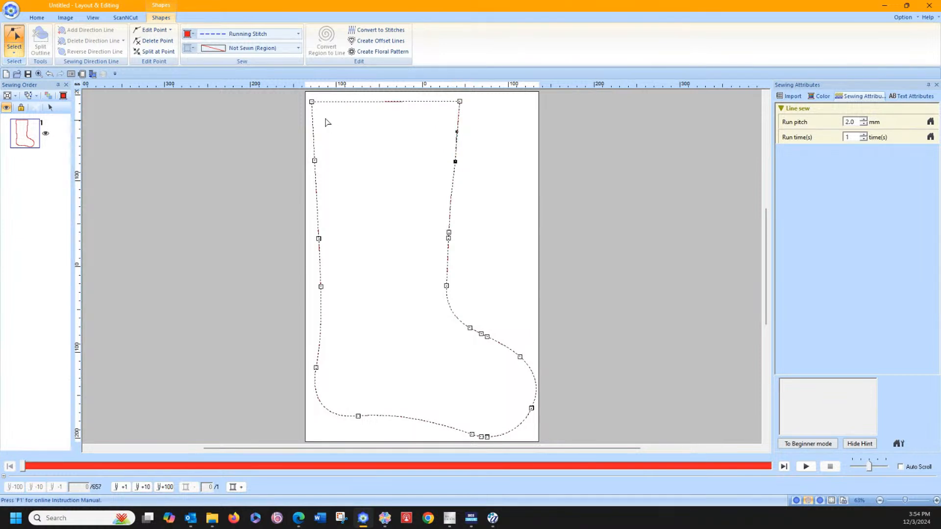
# Step: Flare the heel-side edge of the cuff by moving its upper corner point and the point below outward, keeping them within the page
pyautogui.click(311, 102)
pyautogui.moveTo(311, 102); pyautogui.dragTo(308, 101)
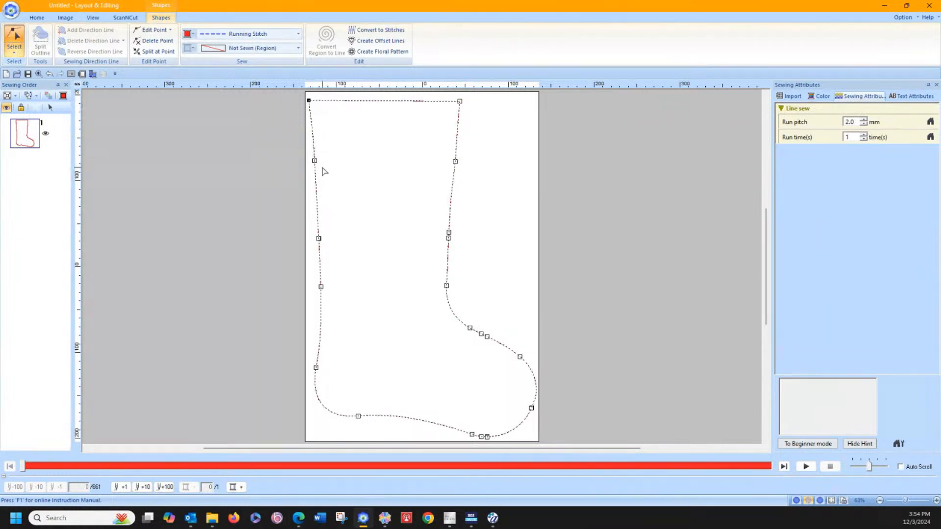
pyautogui.moveTo(315, 161); pyautogui.dragTo(312, 160)
pyautogui.moveTo(310, 101); pyautogui.dragTo(307, 99)
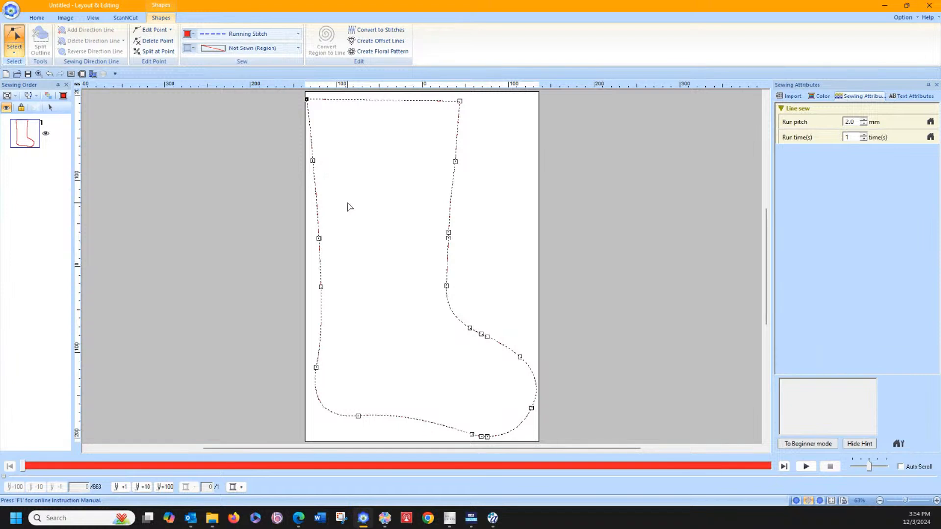
pyautogui.click(239, 147)
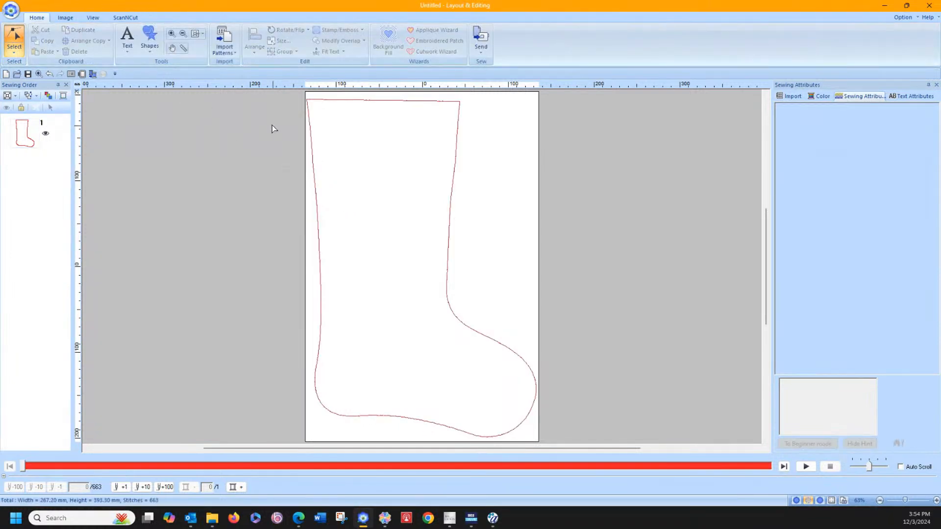
# Step: Select the entire reshaped stocking outline and duplicate it in place
pyautogui.click(14, 49)
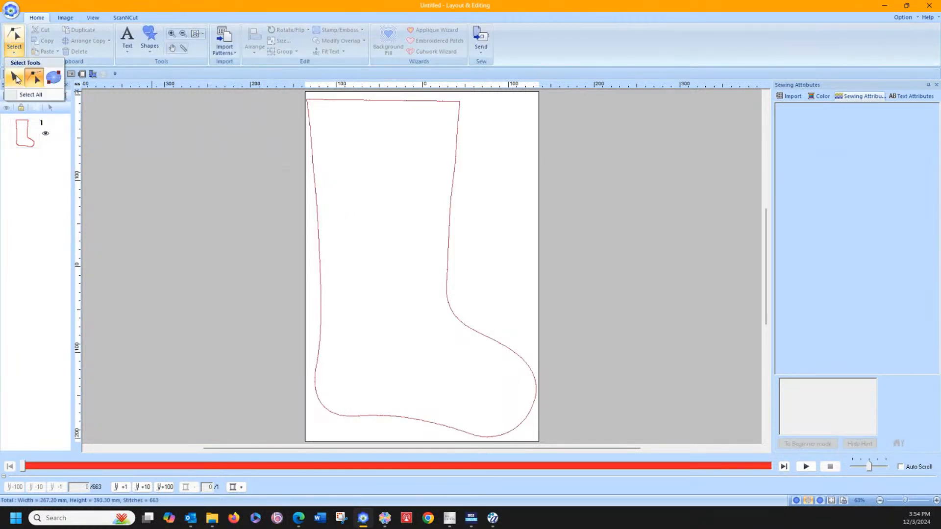
pyautogui.click(16, 78)
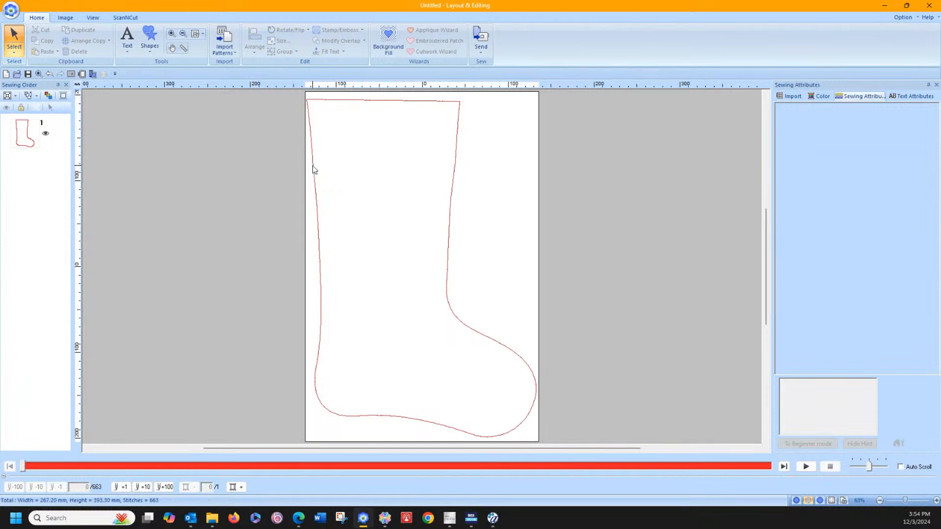
pyautogui.moveTo(300, 132); pyautogui.dragTo(368, 270)
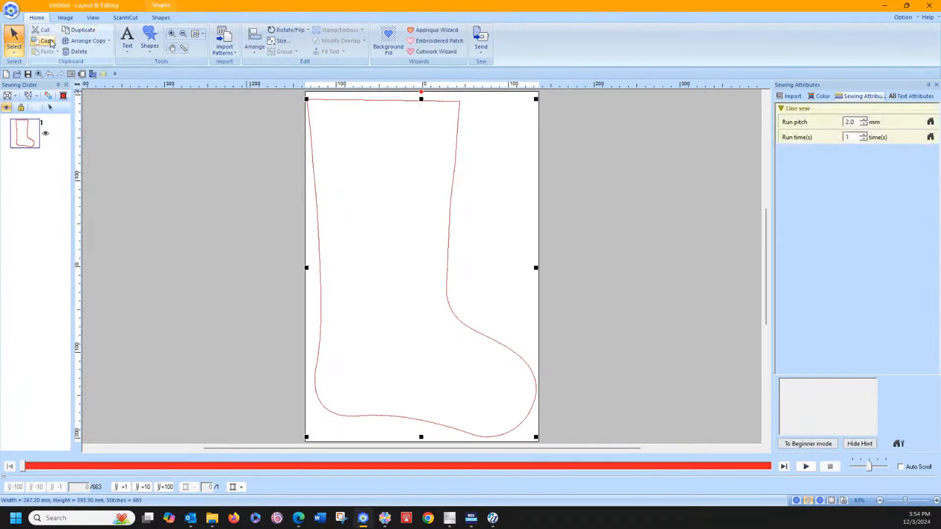
pyautogui.click(80, 31)
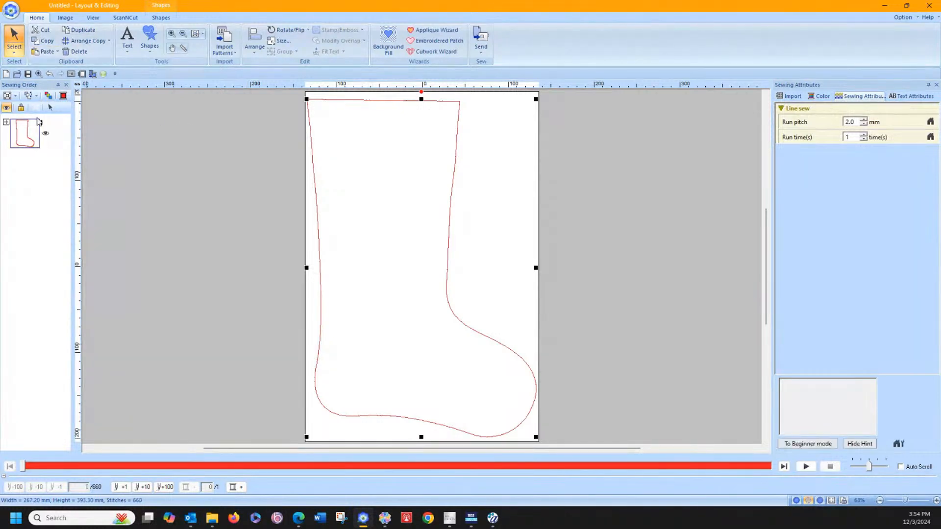
# Step: Change the second stocking outline in the sewing order to green
pyautogui.click(6, 122)
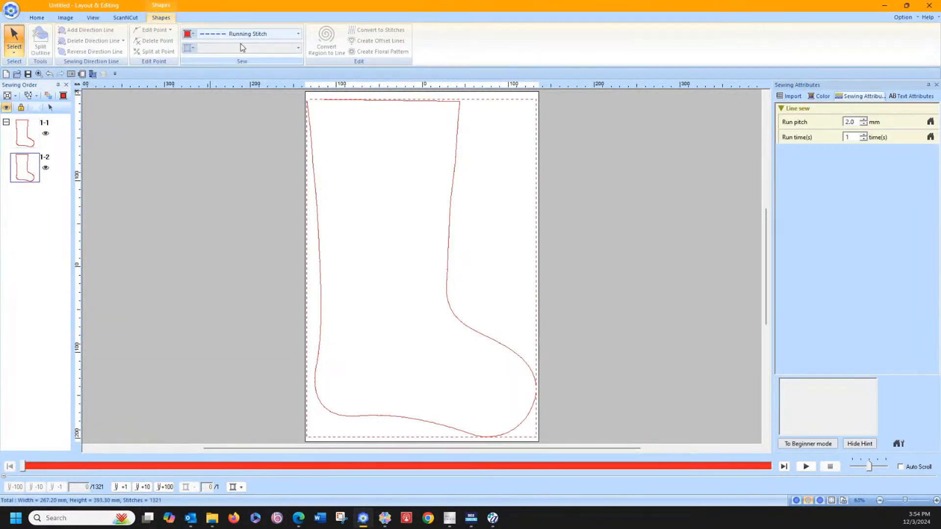
pyautogui.click(193, 34)
pyautogui.click(197, 90)
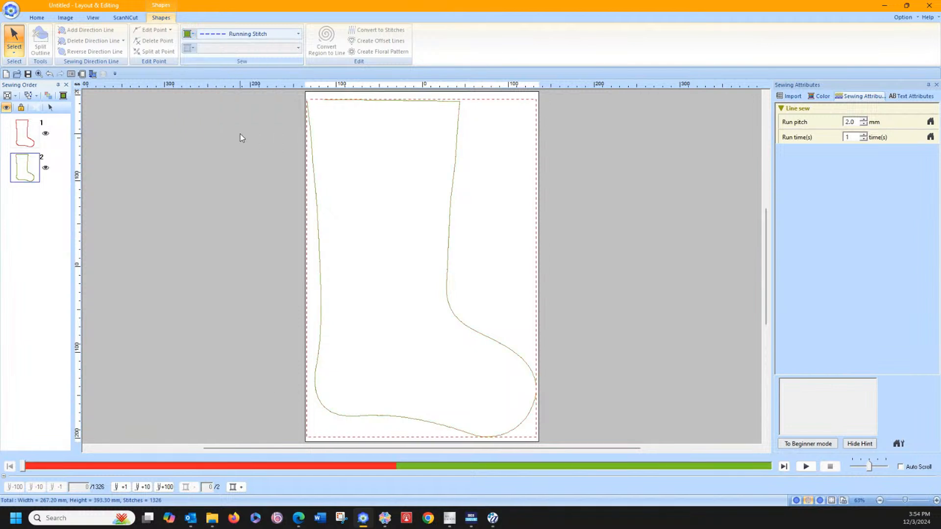
pyautogui.click(237, 130)
# Step: Apply Decorative Fill Stitch to the green stocking's region and move that fill to the end of the sewing order
pyautogui.click(25, 168)
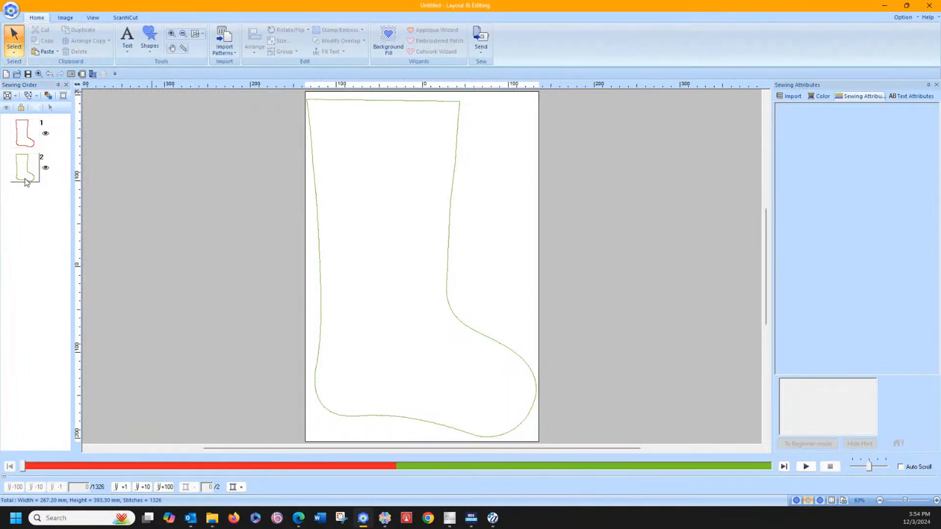
pyautogui.click(212, 48)
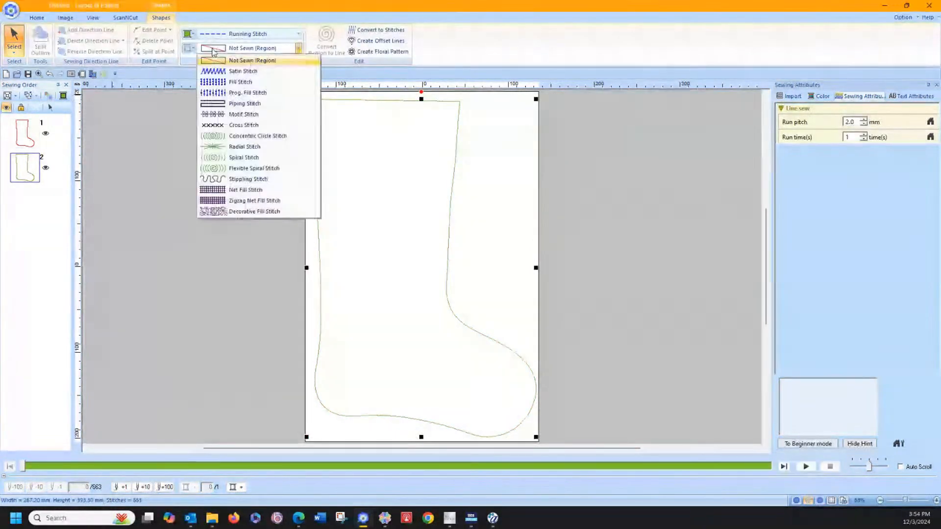
pyautogui.click(220, 212)
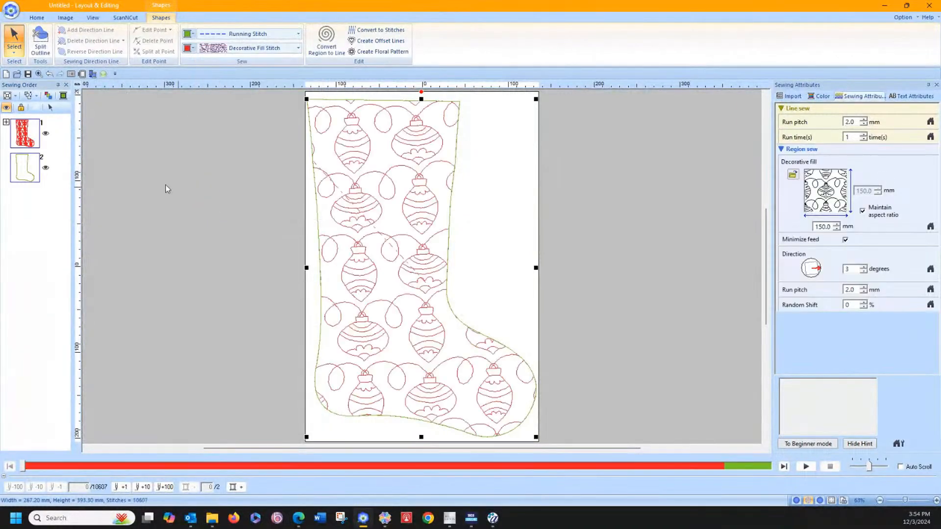
pyautogui.click(6, 122)
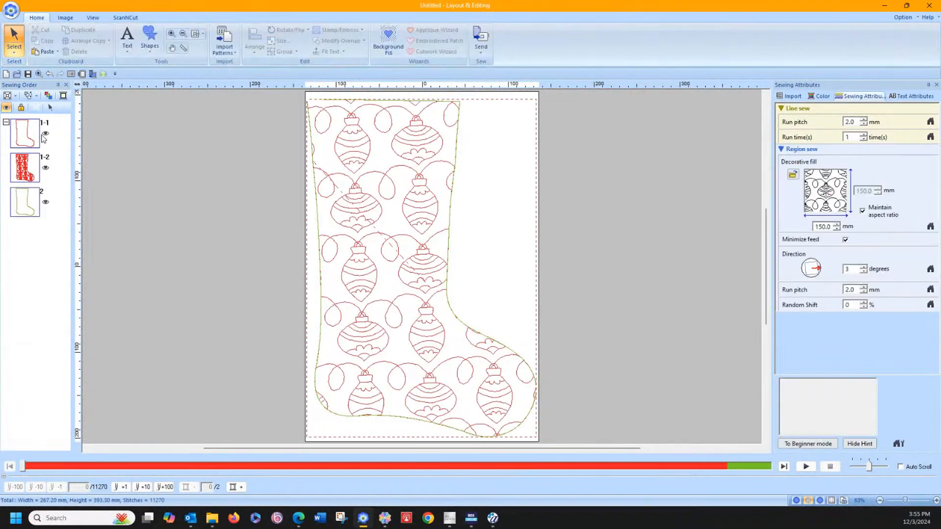
pyautogui.moveTo(26, 201); pyautogui.dragTo(28, 238)
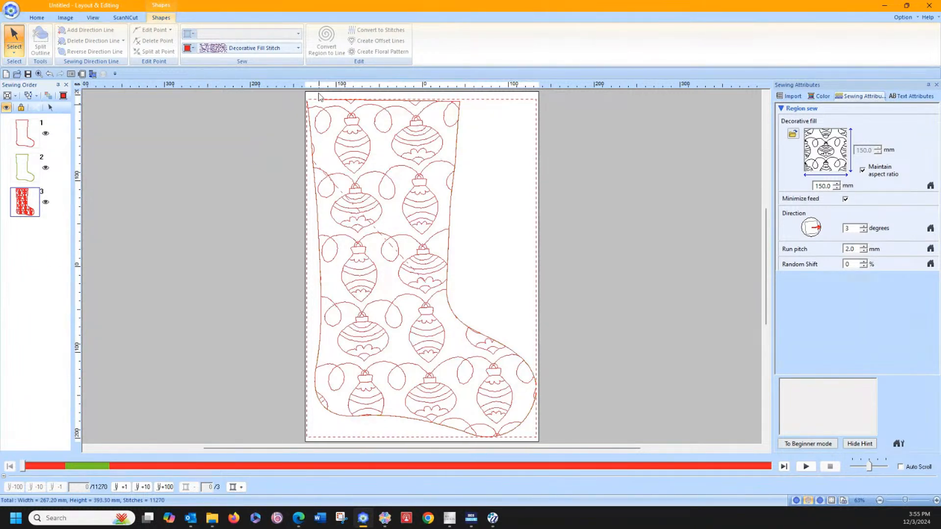
# Step: Try Stippling Stitch on the stocking's region and return the region to Decorative Fill Stitch
pyautogui.click(246, 50)
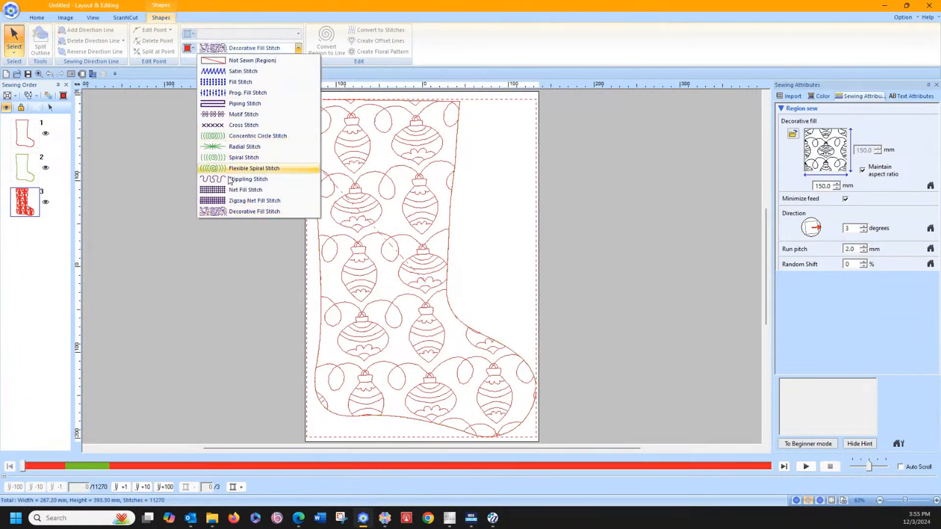
pyautogui.click(245, 179)
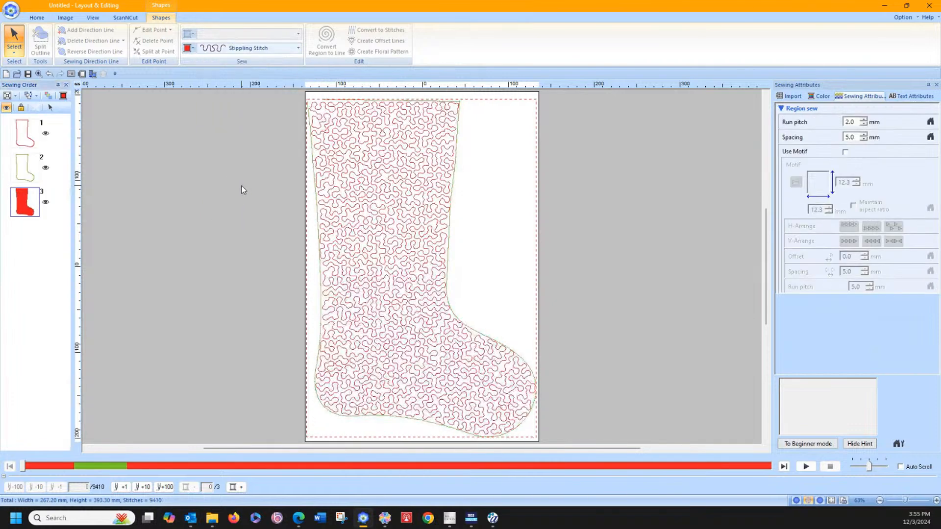
pyautogui.click(220, 50)
pyautogui.click(219, 214)
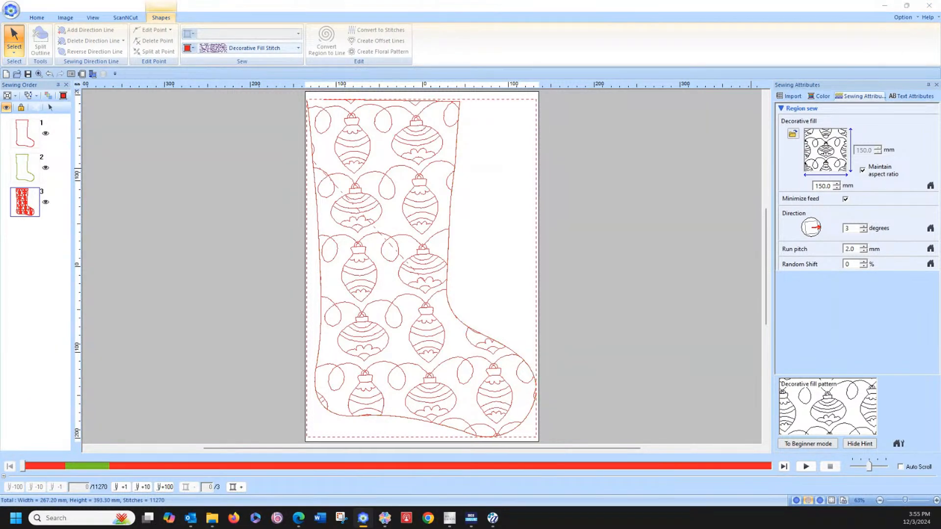
# Step: Change the stocking's decorative fill to the SantaHatNLights pattern and set the pattern size to 150 mm
pyautogui.moveTo(940, 52); pyautogui.dragTo(541, 74)
pyautogui.click(513, 284)
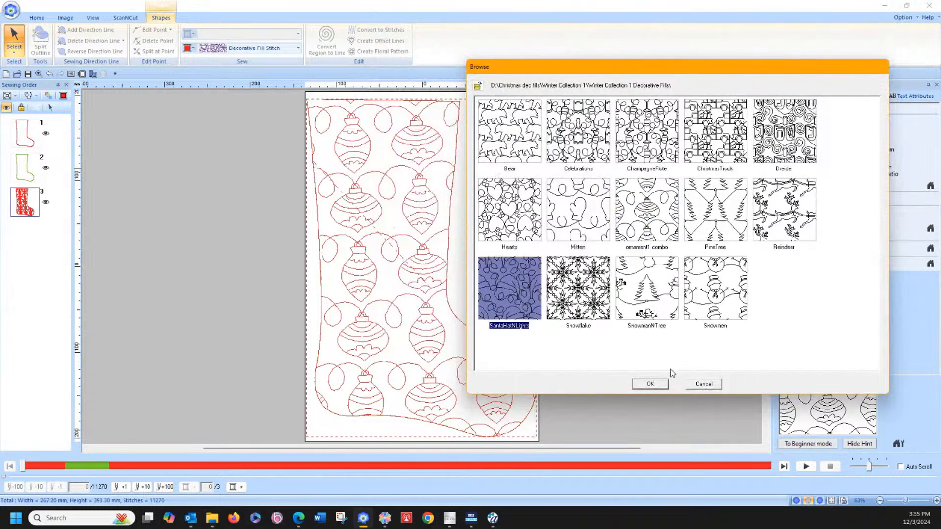
pyautogui.click(650, 384)
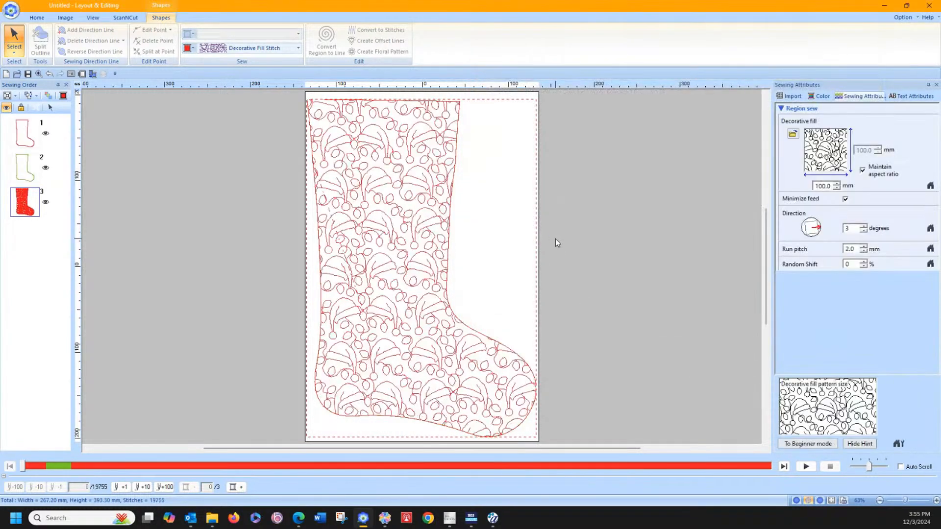
pyautogui.doubleClick(828, 185)
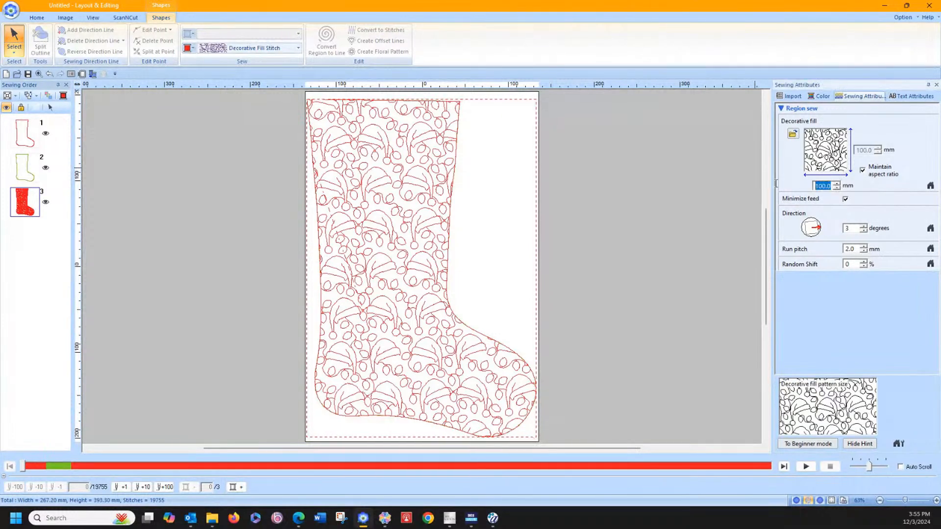
pyautogui.write('150')
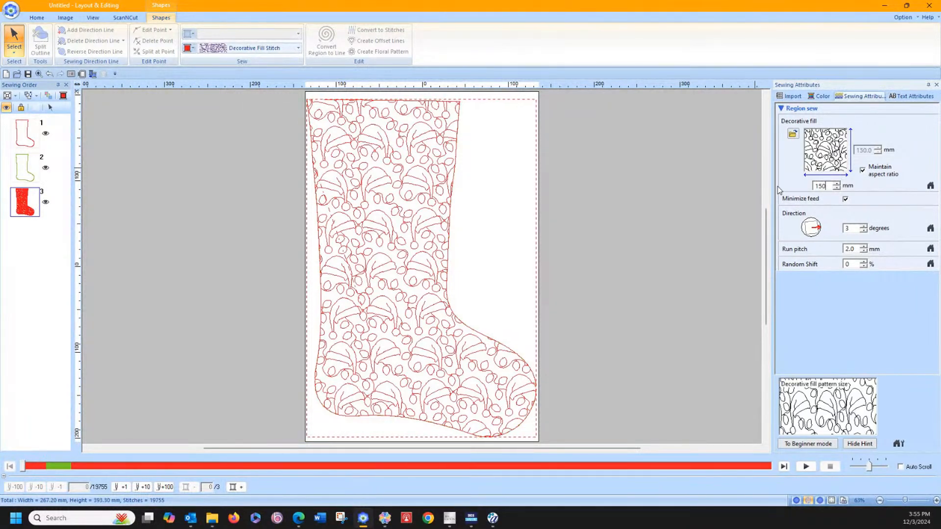
pyautogui.press('Return')
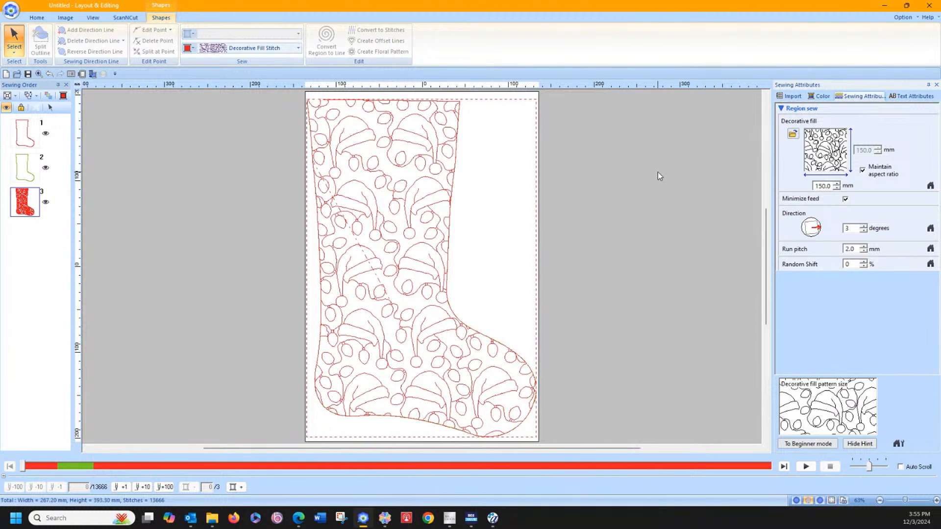
pyautogui.click(600, 176)
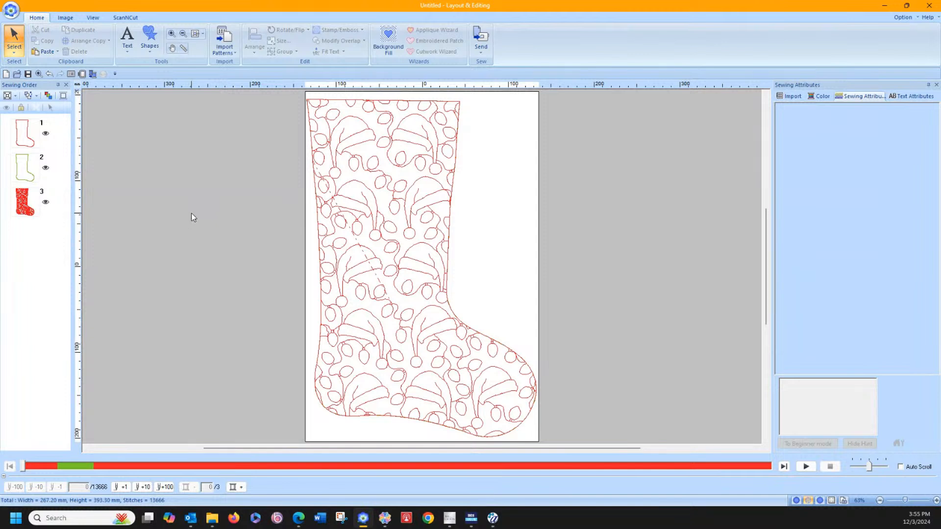
# Step: Select both stocking outlines with the fill and nudge them together slightly to the right within the page
pyautogui.moveTo(292, 95); pyautogui.dragTo(560, 441)
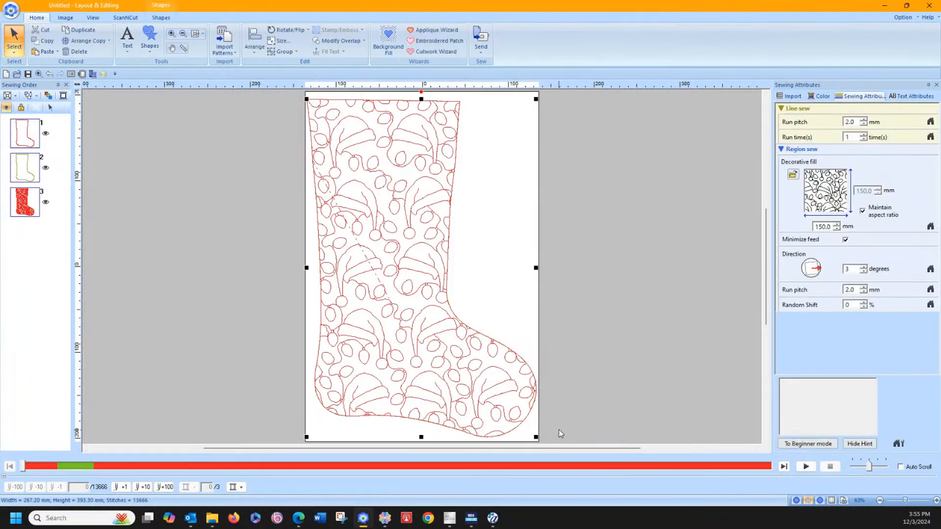
pyautogui.press('Right')
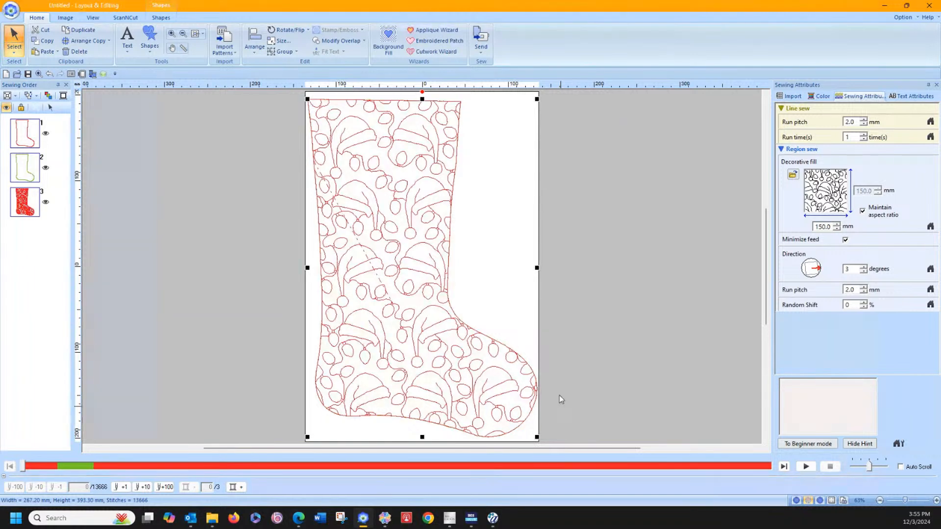
pyautogui.click(608, 212)
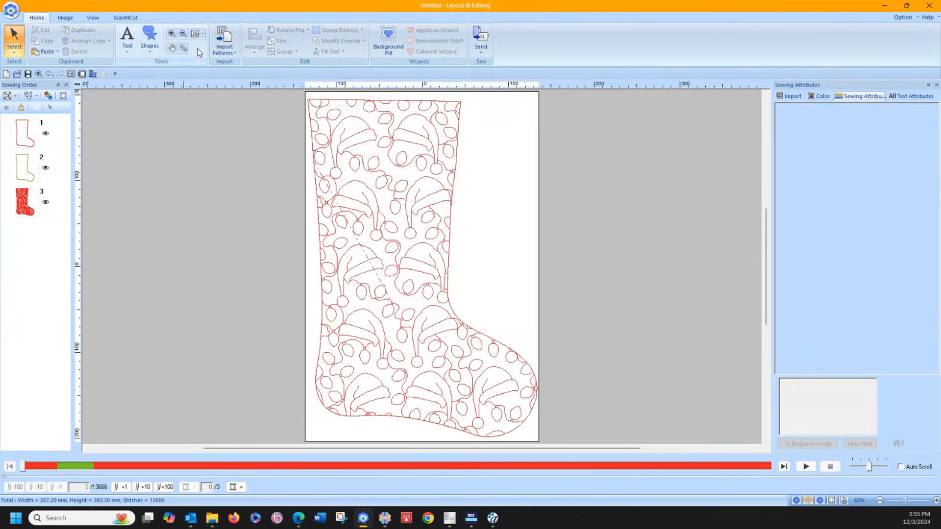
# Step: Place a horizontal guideline level with the stocking's upper heel-side corner, at Y position -195.10 mm
pyautogui.click(171, 33)
pyautogui.moveTo(305, 92); pyautogui.dragTo(497, 161)
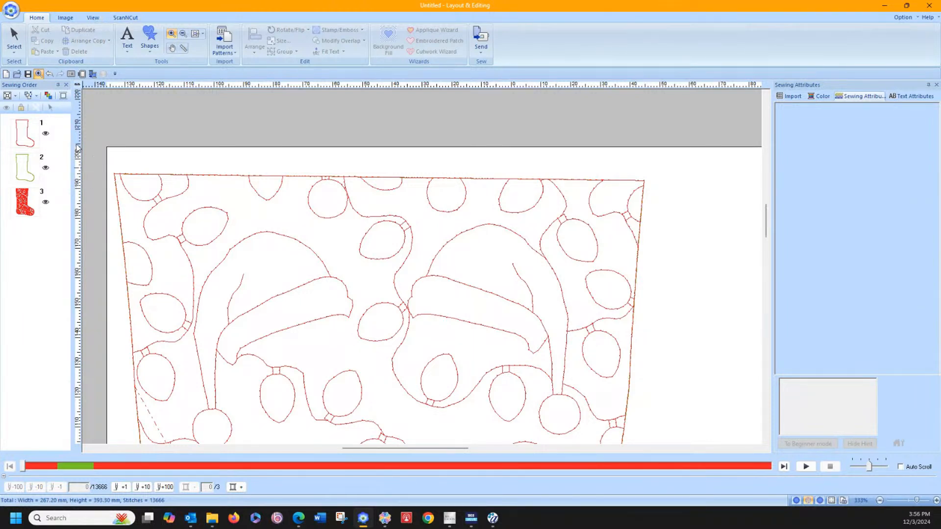
pyautogui.click(23, 51)
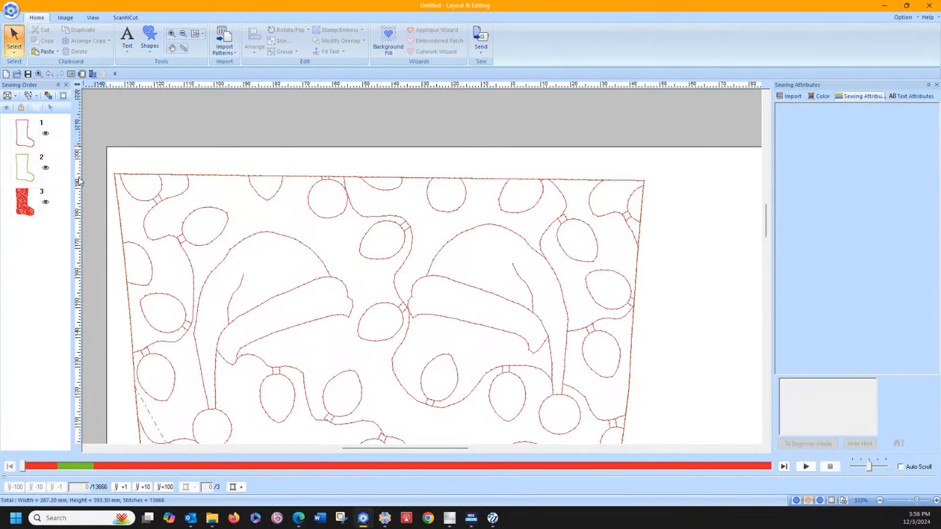
pyautogui.moveTo(79, 178); pyautogui.dragTo(77, 174)
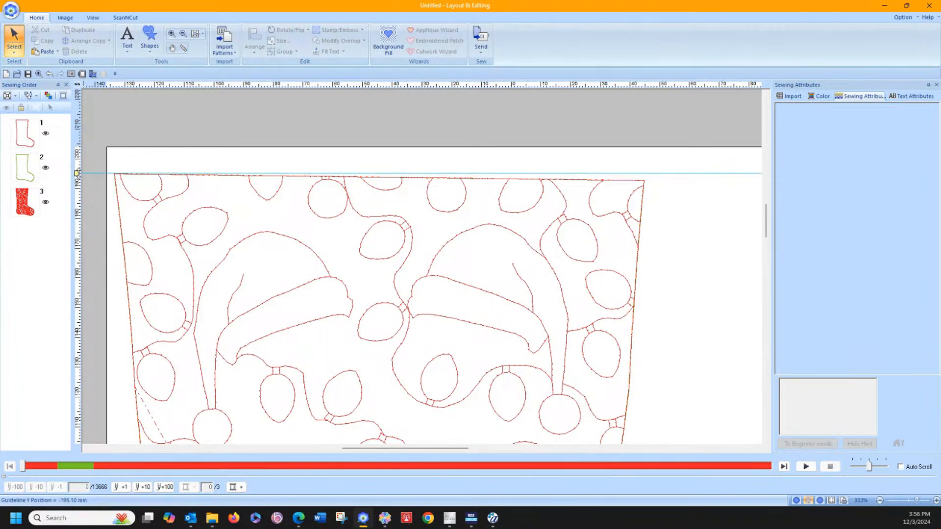
# Step: Raise the green outline's upper toe-side corner point to the guideline so the cuff's top edge is level
pyautogui.click(14, 48)
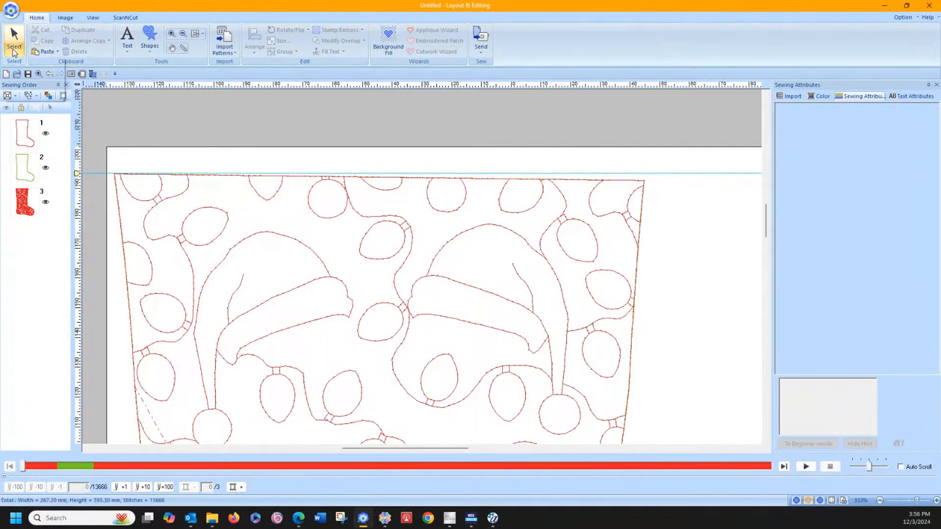
pyautogui.click(31, 82)
pyautogui.click(643, 182)
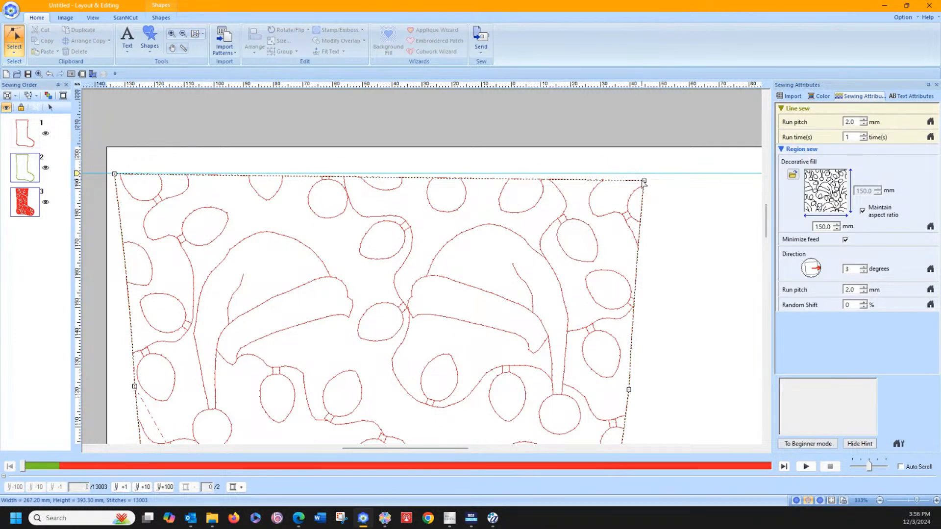
pyautogui.moveTo(644, 182); pyautogui.dragTo(647, 173)
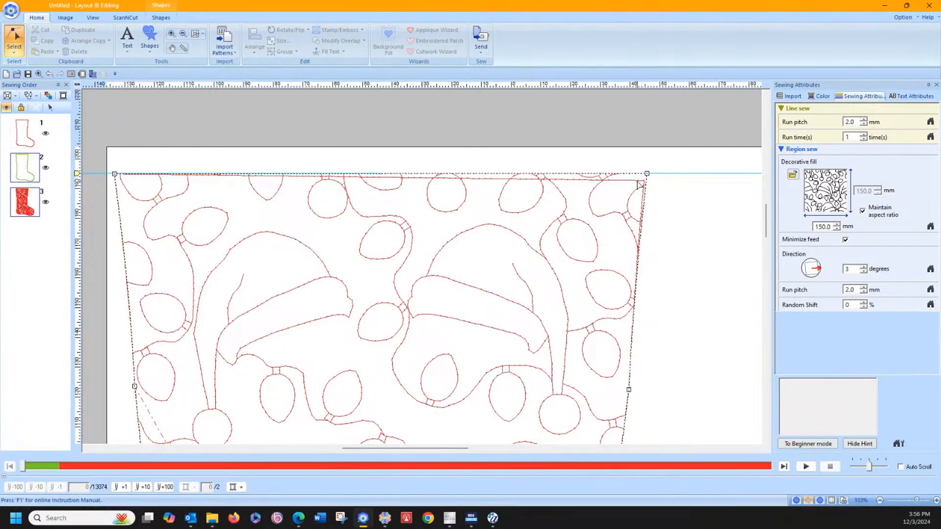
# Step: Raise the red outline's upper toe-side corner to the guideline and convert the cuff edge below it to straight
pyautogui.click(20, 140)
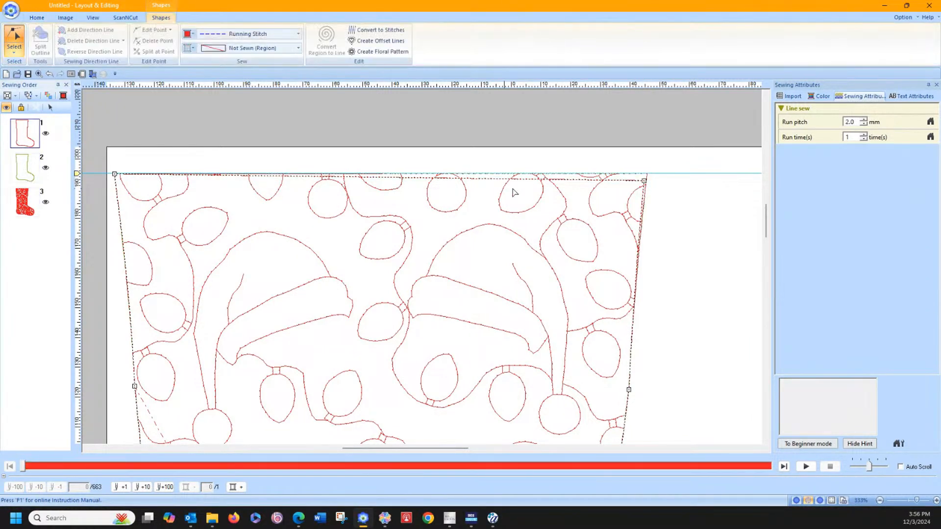
pyautogui.click(644, 181)
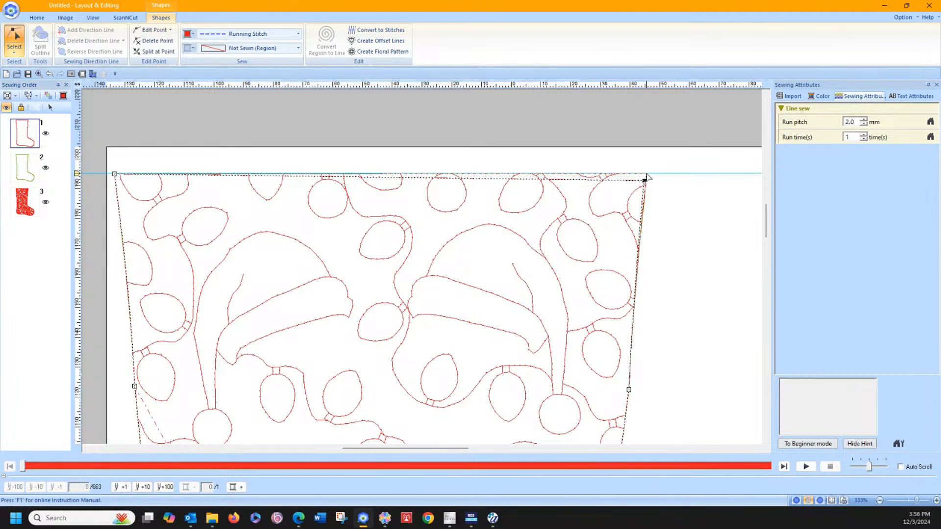
pyautogui.moveTo(647, 176); pyautogui.dragTo(647, 173)
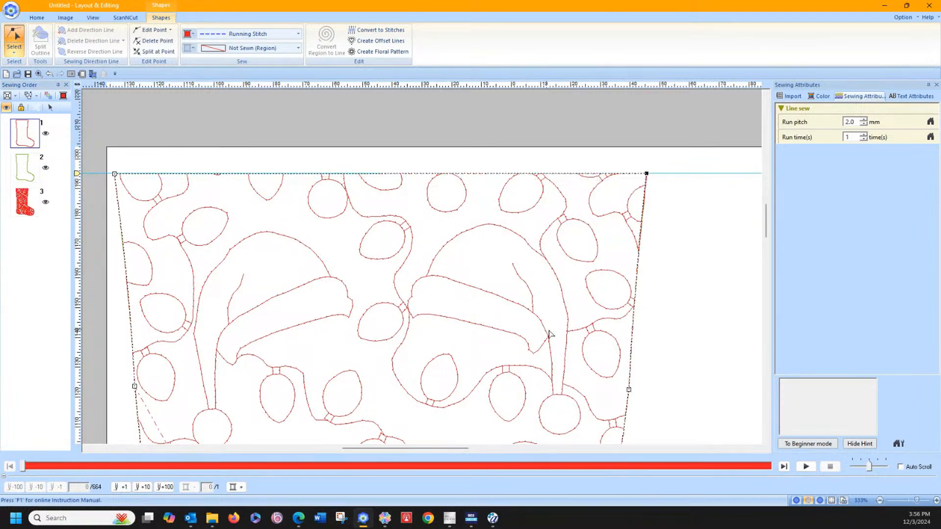
pyautogui.rightClick(630, 390)
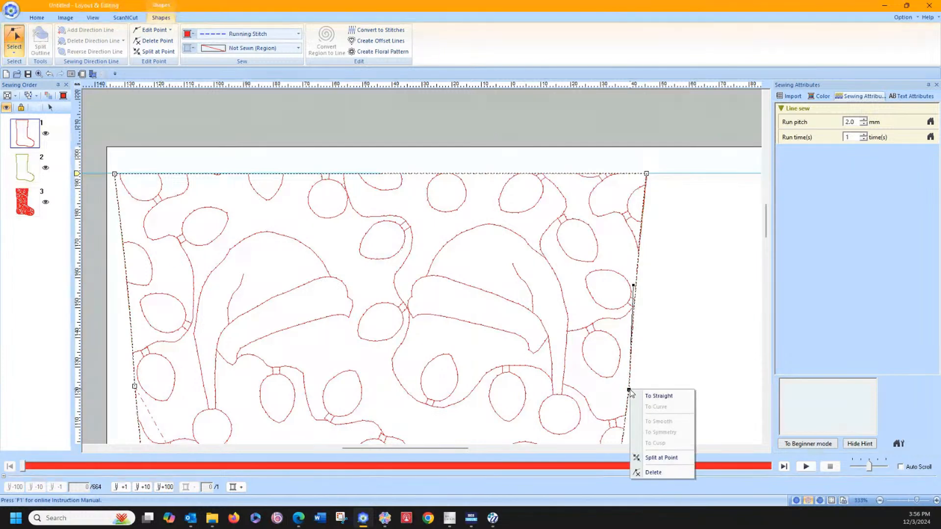
pyautogui.click(658, 396)
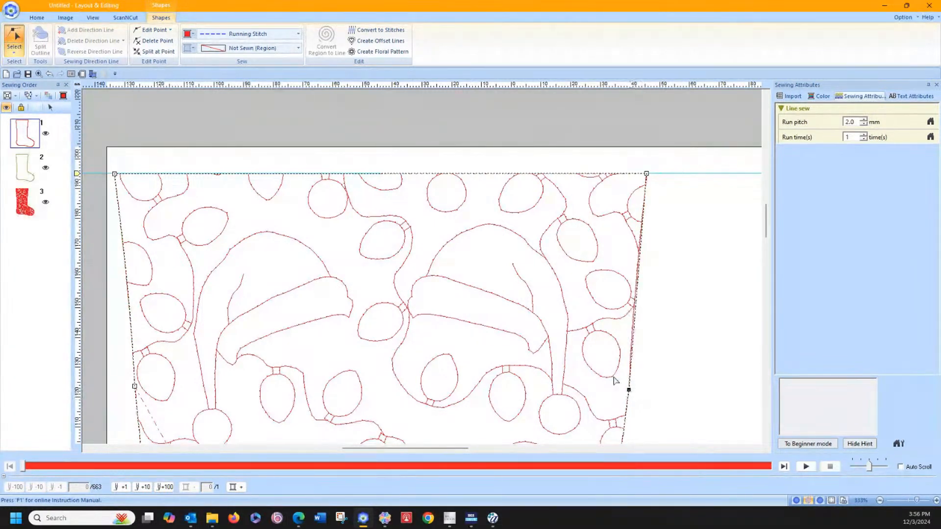
# Step: Convert the green outline's toe-side cuff edge, below the raised corner, to a straight segment
pyautogui.click(22, 178)
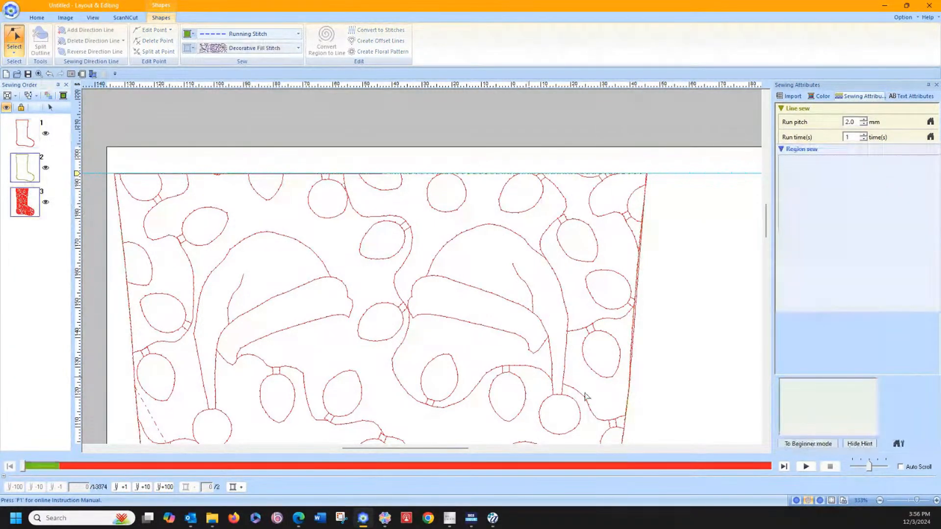
pyautogui.rightClick(629, 390)
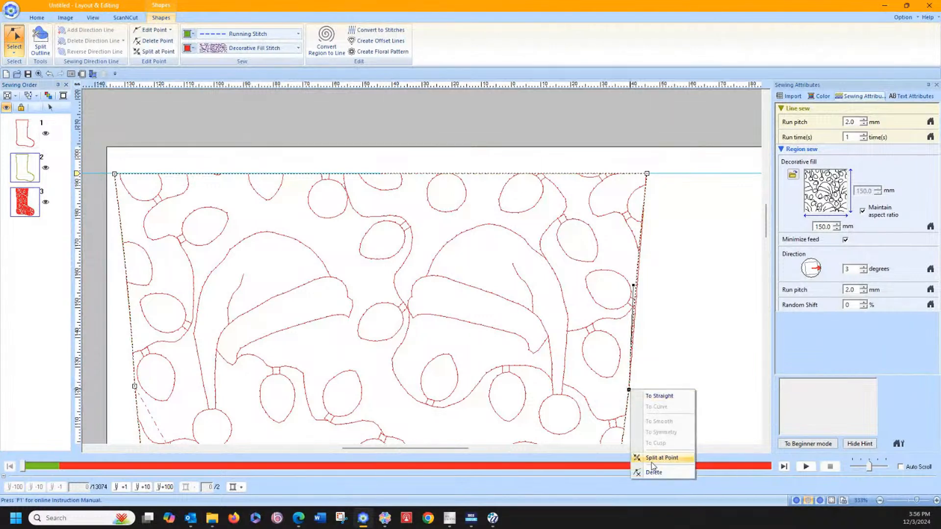
pyautogui.click(657, 397)
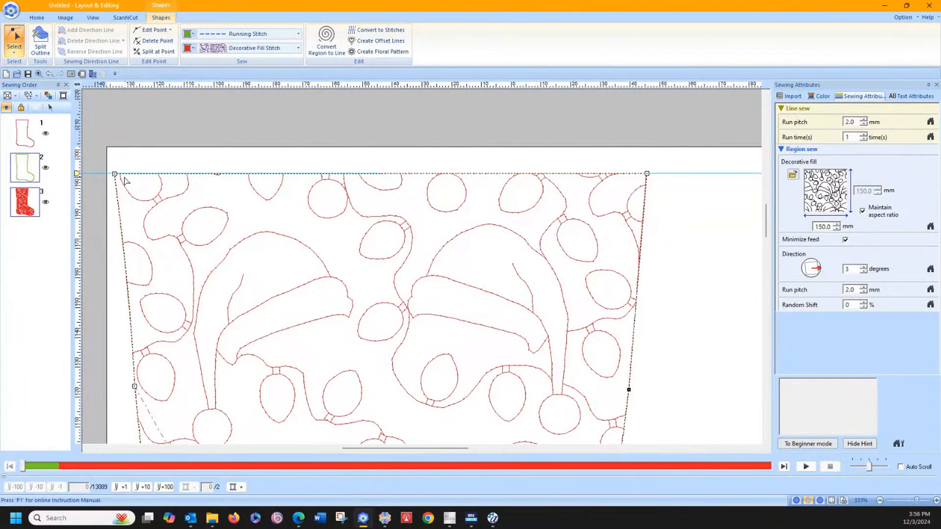
pyautogui.click(145, 129)
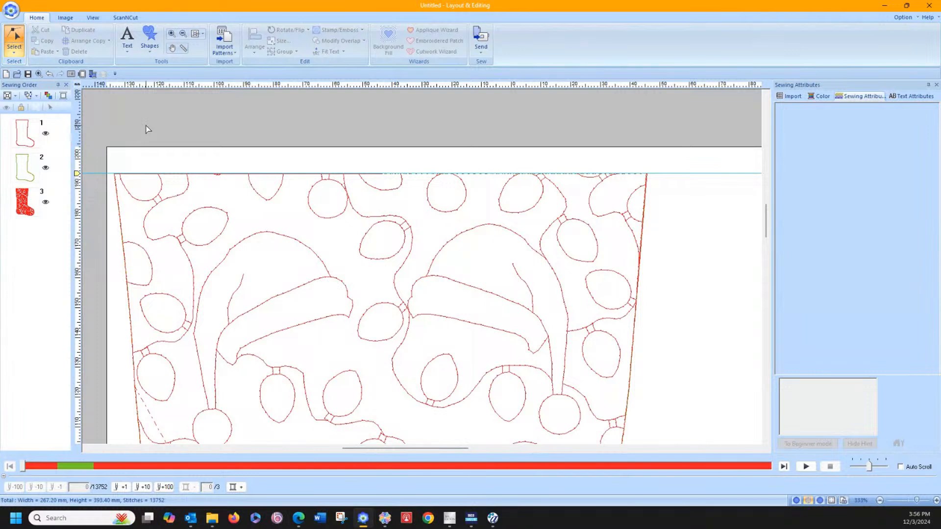
# Step: Measure the gap between the page edge and the stocking's upper heel-side edge with a temporary straight line, and delete that line
pyautogui.click(152, 54)
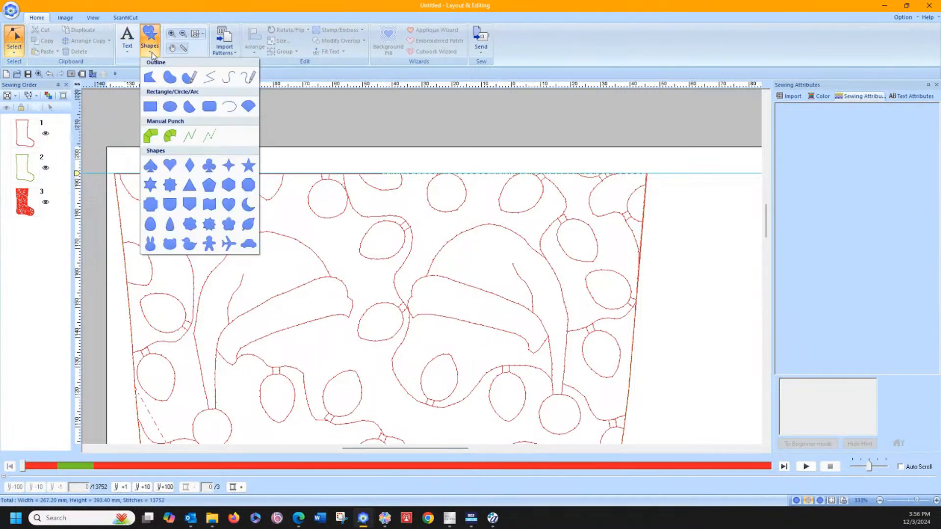
pyautogui.click(209, 78)
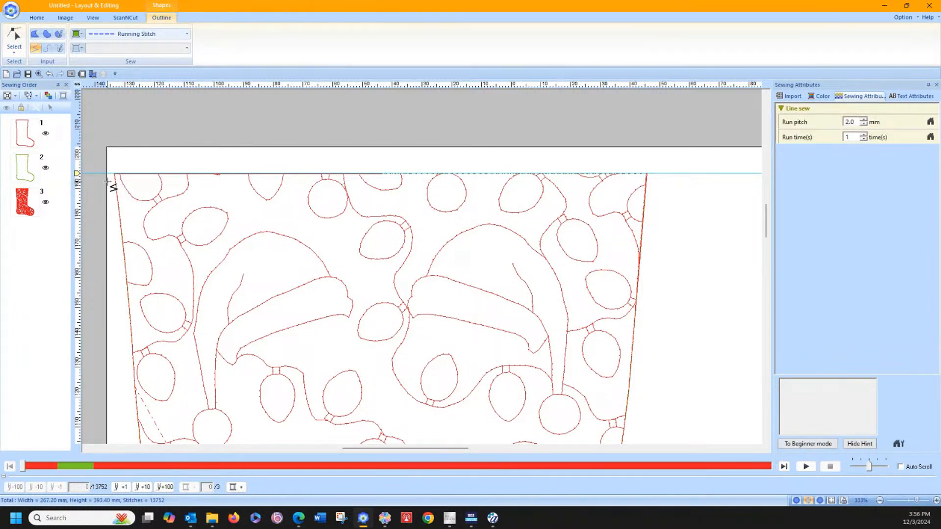
pyautogui.click(107, 182)
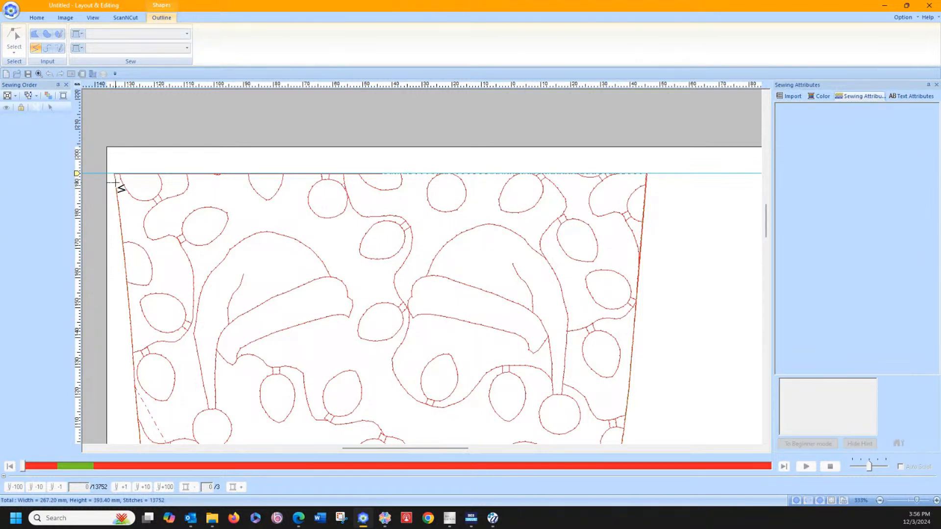
pyautogui.doubleClick(114, 182)
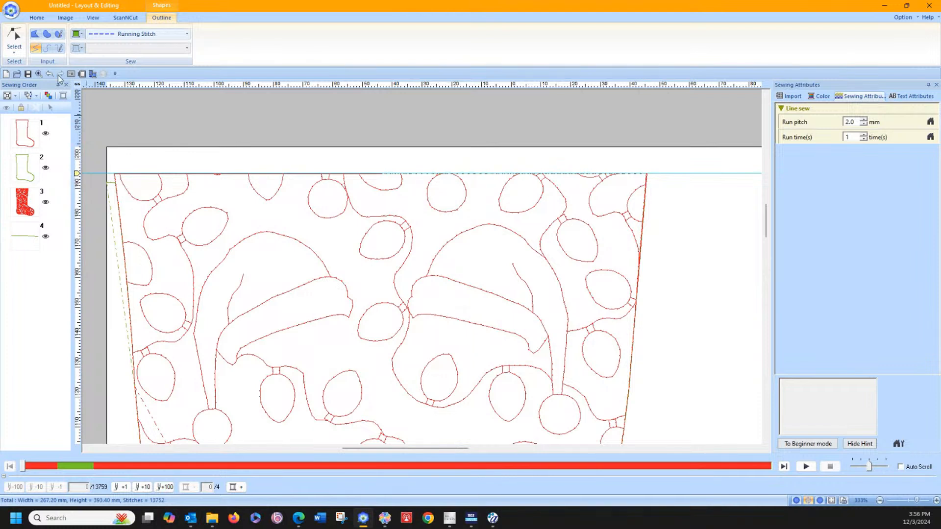
pyautogui.click(6, 35)
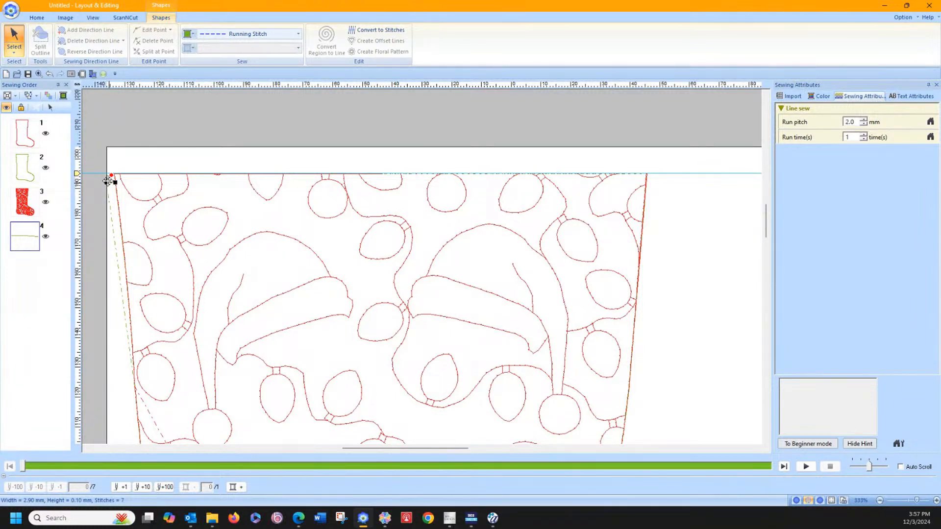
pyautogui.press('Delete')
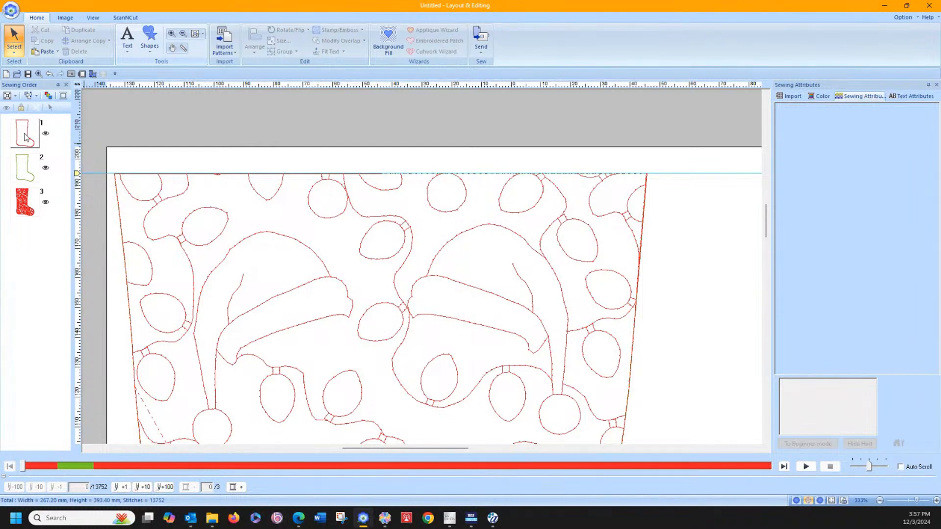
# Step: Create one inward offset line with 3.0 mm spacing from the green outline and the decorative-filled stocking selected together
pyautogui.click(25, 166)
pyautogui.keyDown('shift'); pyautogui.click(24, 201); pyautogui.keyUp('shift')
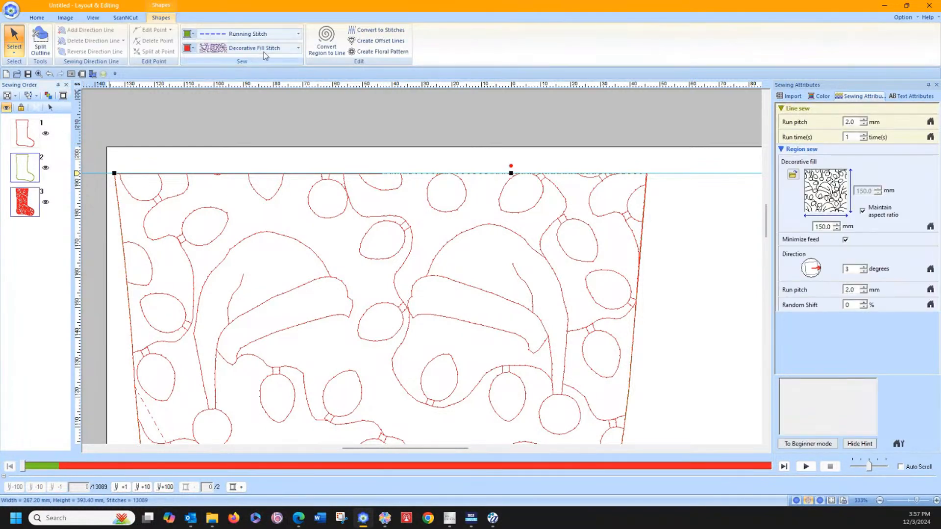
pyautogui.click(381, 41)
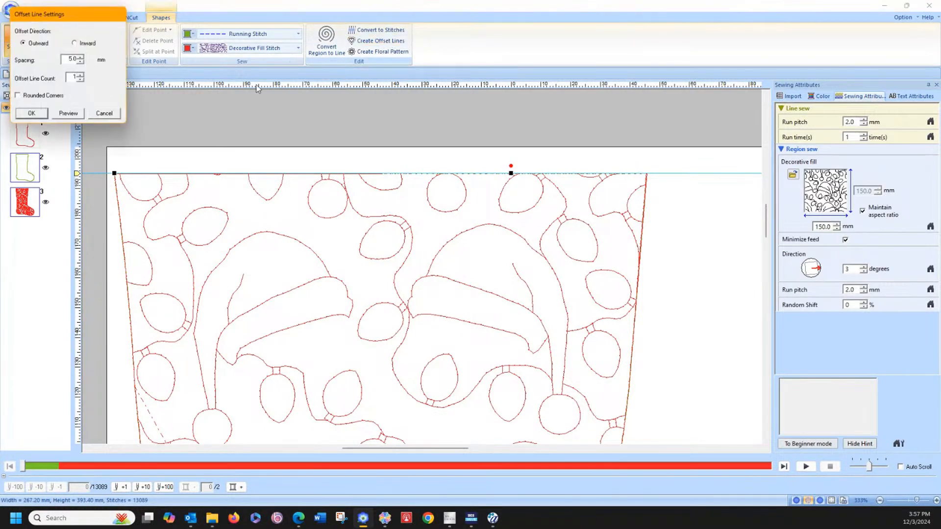
pyautogui.click(76, 44)
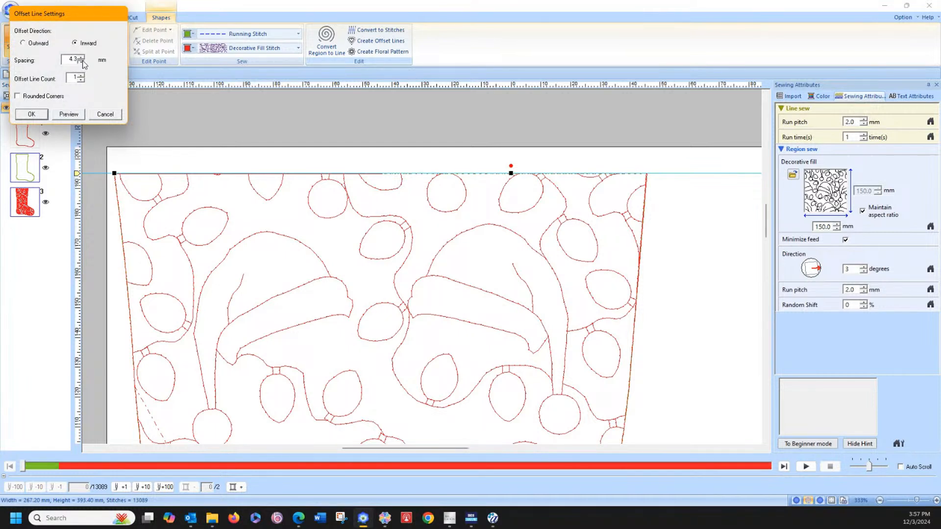
pyautogui.click(82, 63)
pyautogui.click(83, 62)
pyautogui.click(82, 62)
pyautogui.click(82, 63)
pyautogui.click(82, 62)
pyautogui.click(78, 115)
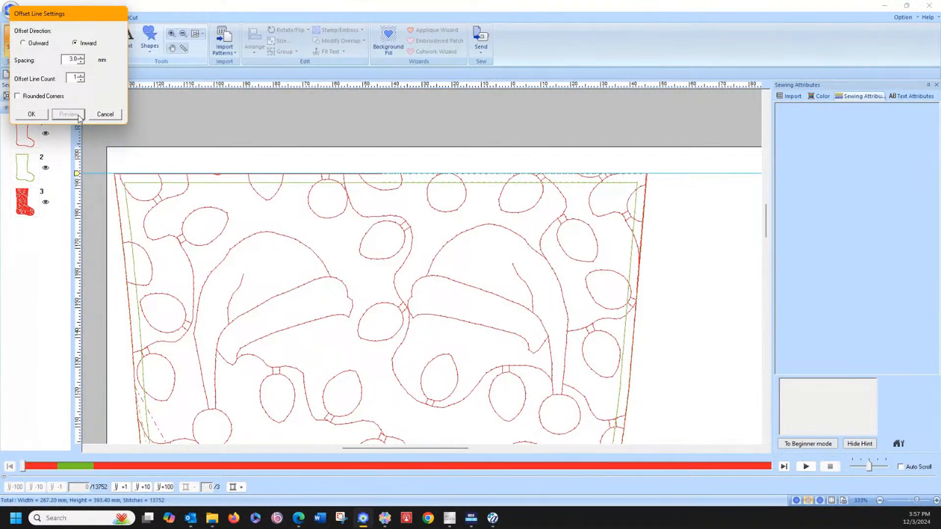
pyautogui.click(39, 119)
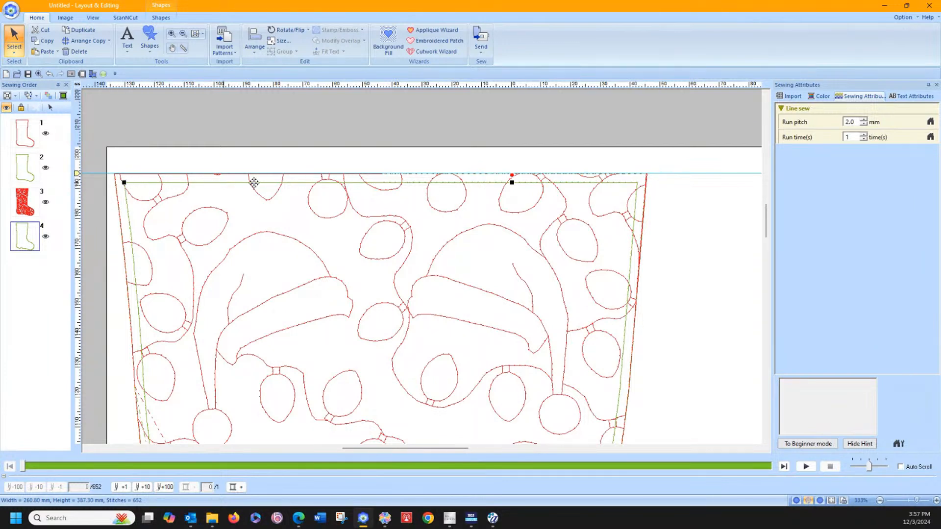
pyautogui.click(97, 242)
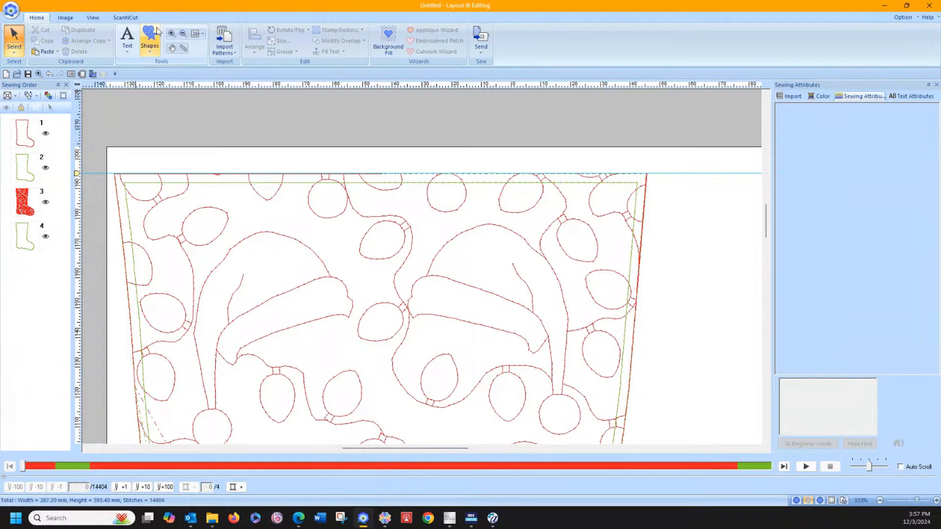
# Step: Draw a horizontal red running-stitch line about 5 mm long from the page edge across the heel-side cuff edge, just below the offset line
pyautogui.click(153, 53)
pyautogui.click(208, 81)
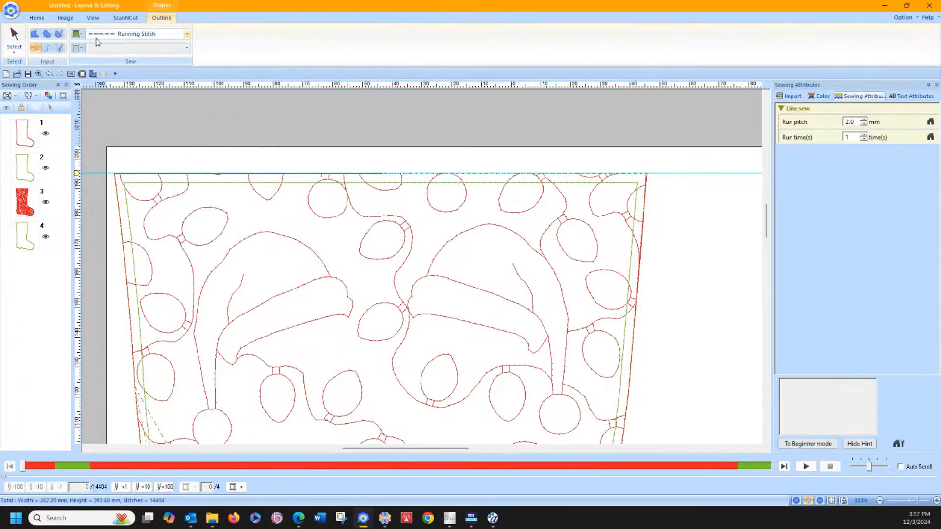
pyautogui.click(79, 34)
pyautogui.click(97, 61)
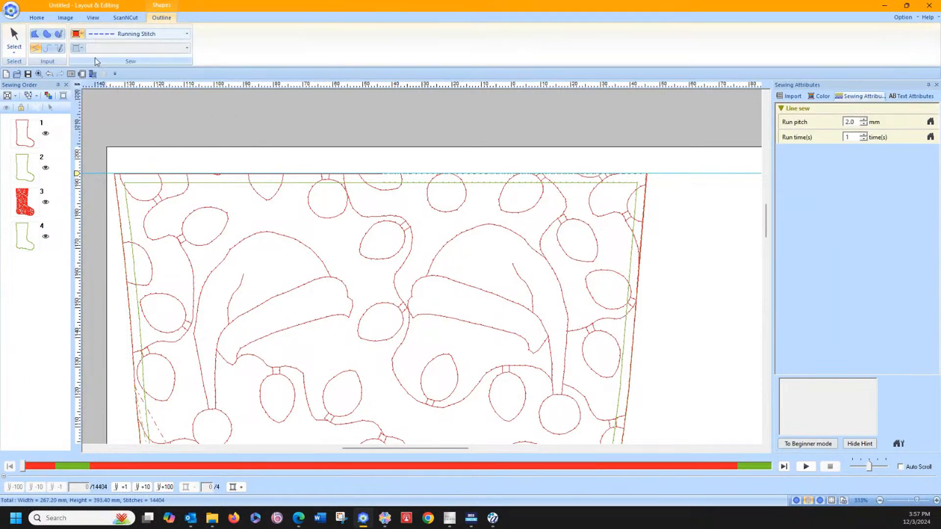
pyautogui.click(107, 189)
pyautogui.click(123, 189)
pyautogui.click(15, 37)
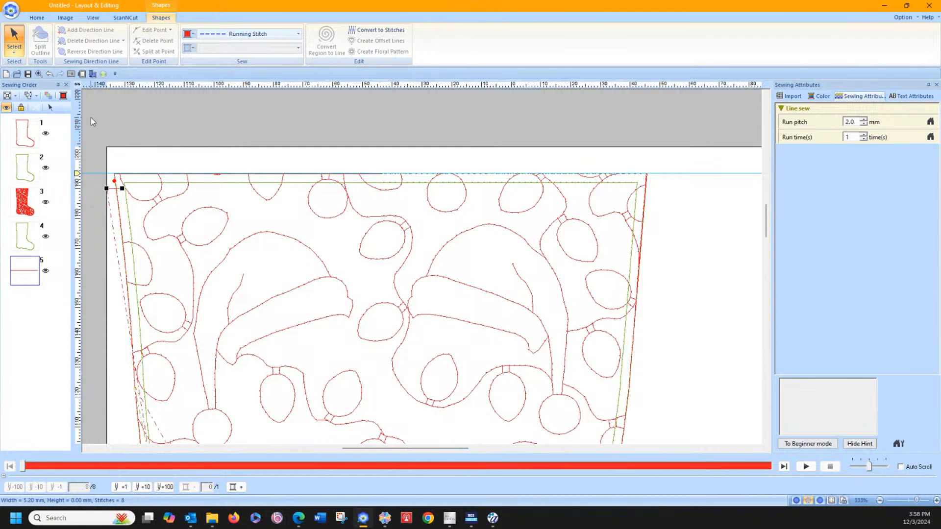
# Step: Make a vertical mirror copy of the short red line so its twin crosses the toe-side cuff edge
pyautogui.click(37, 18)
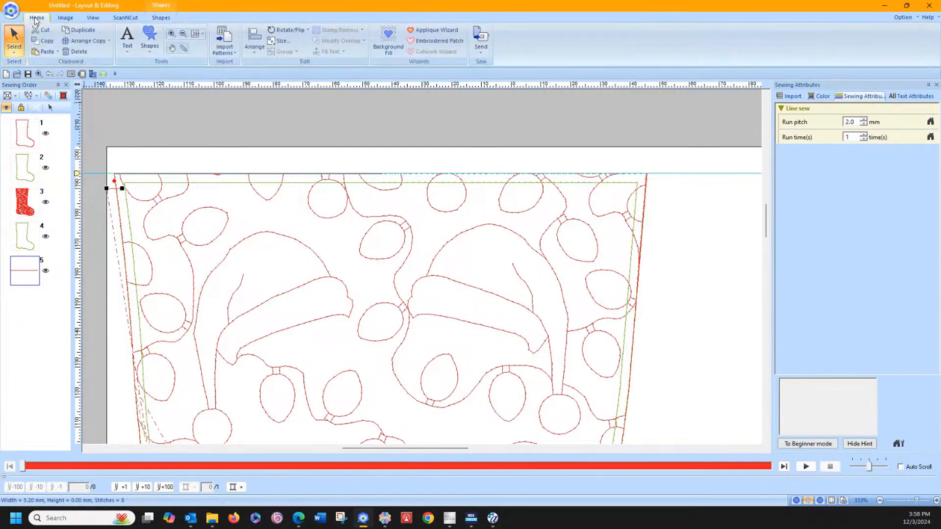
pyautogui.click(77, 42)
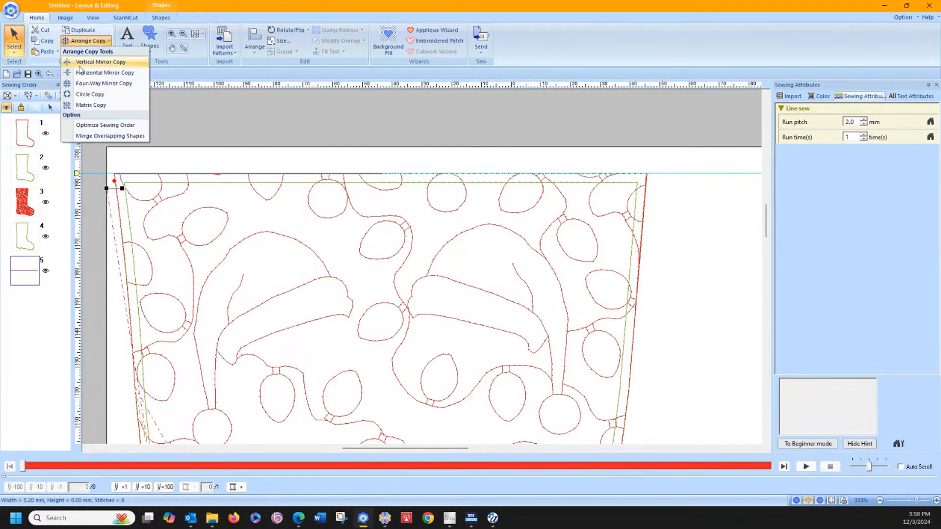
pyautogui.click(83, 62)
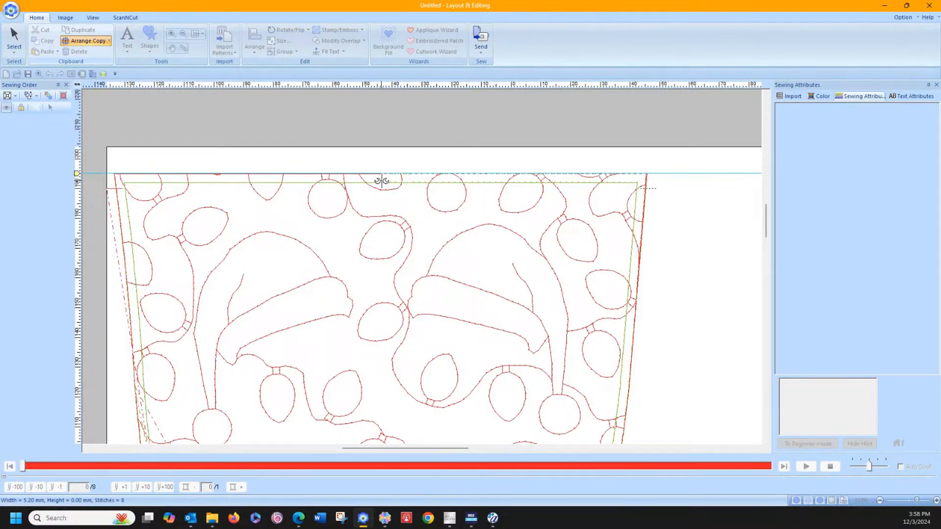
pyautogui.click(381, 181)
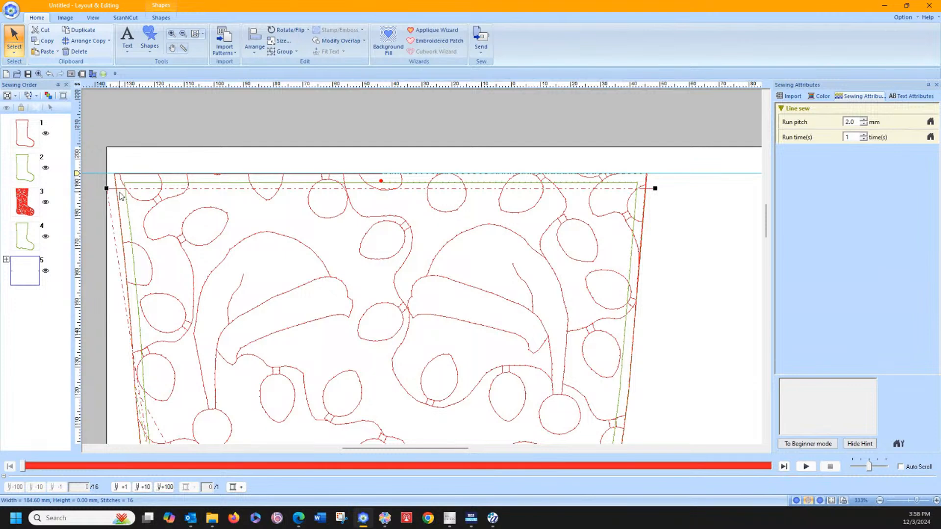
# Step: Nudge the mirrored pair of cuff marks slightly down and measure their gap below the inner offset line in inches
pyautogui.press('Down')
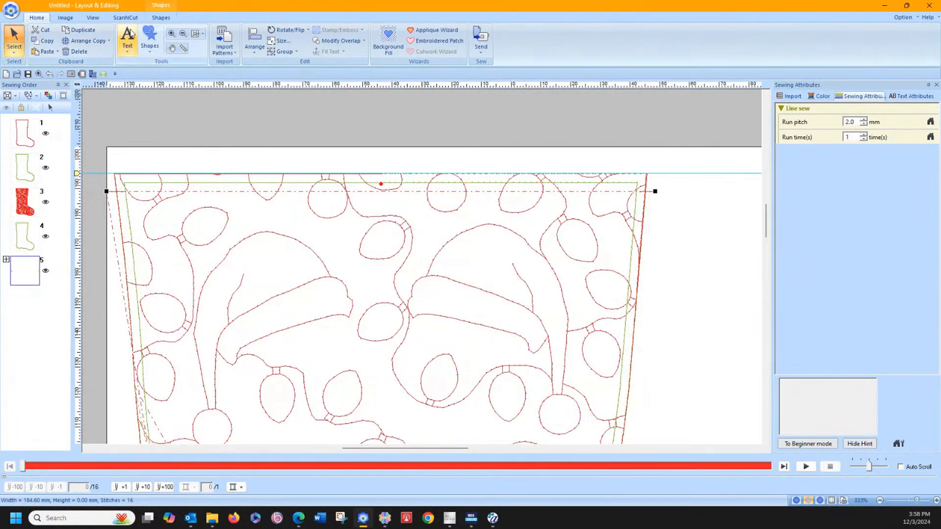
pyautogui.click(78, 85)
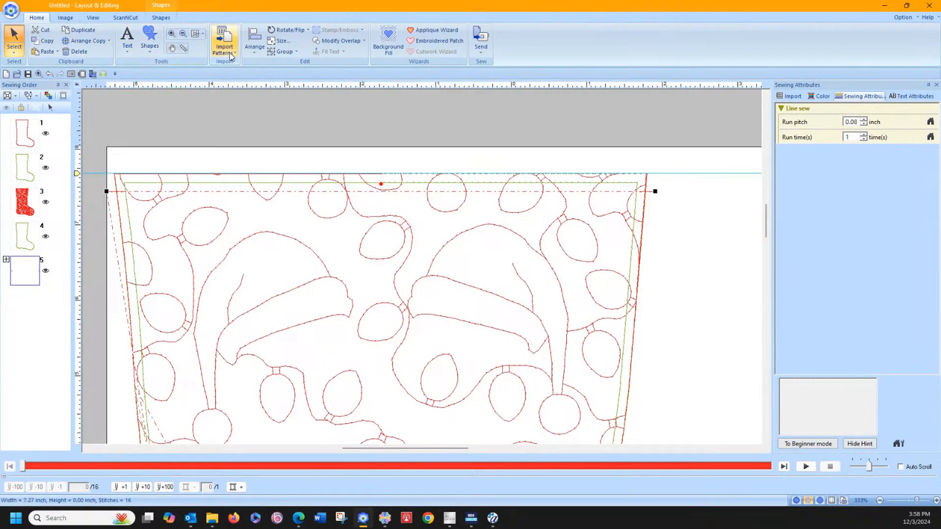
pyautogui.click(183, 48)
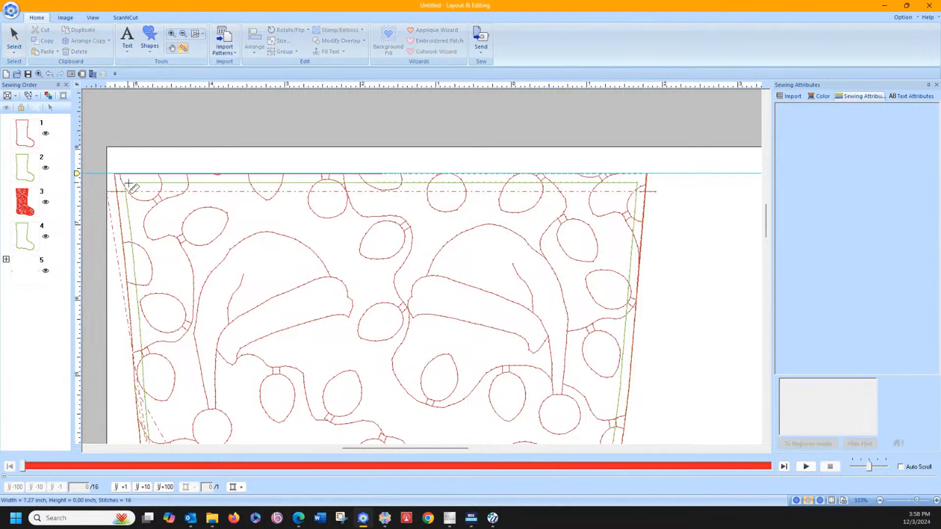
pyautogui.moveTo(127, 183); pyautogui.dragTo(128, 192)
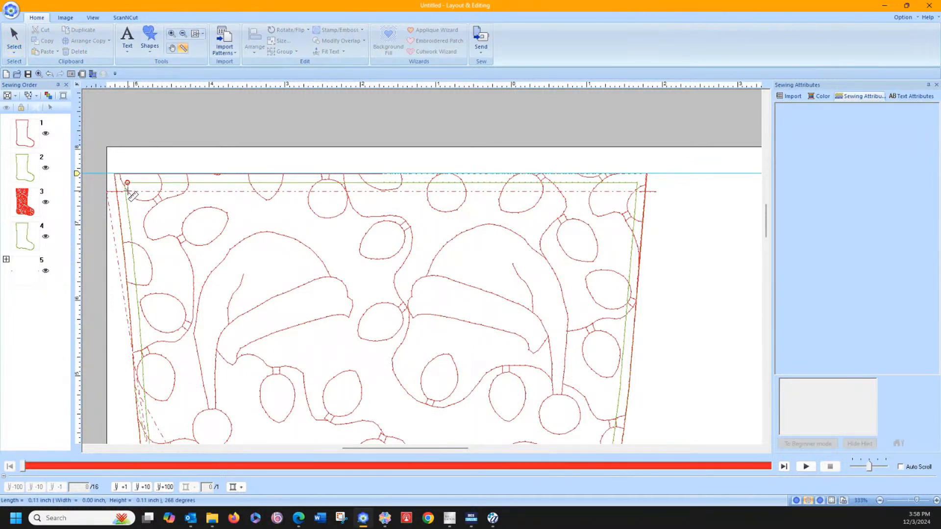
pyautogui.click(13, 39)
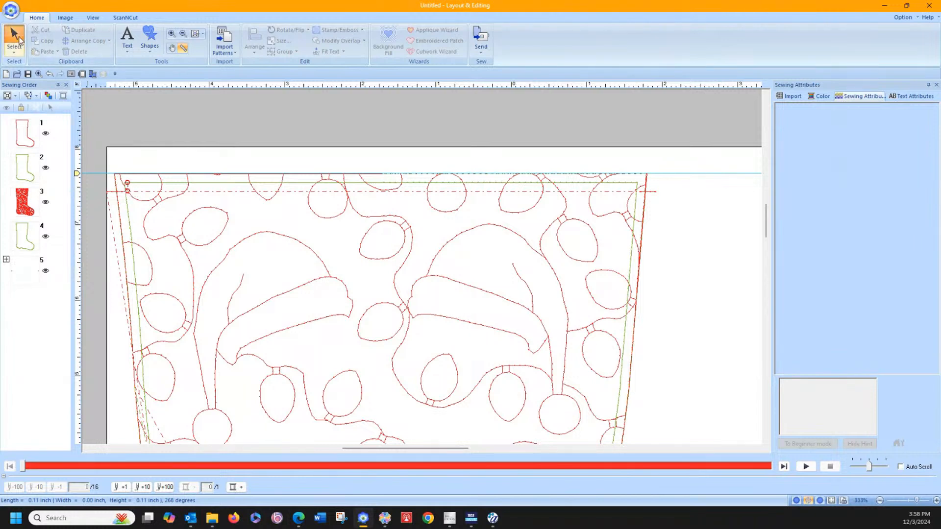
# Step: Nudge the pair of cuff marks slightly back up and measure their gap below the offset line again
pyautogui.click(21, 269)
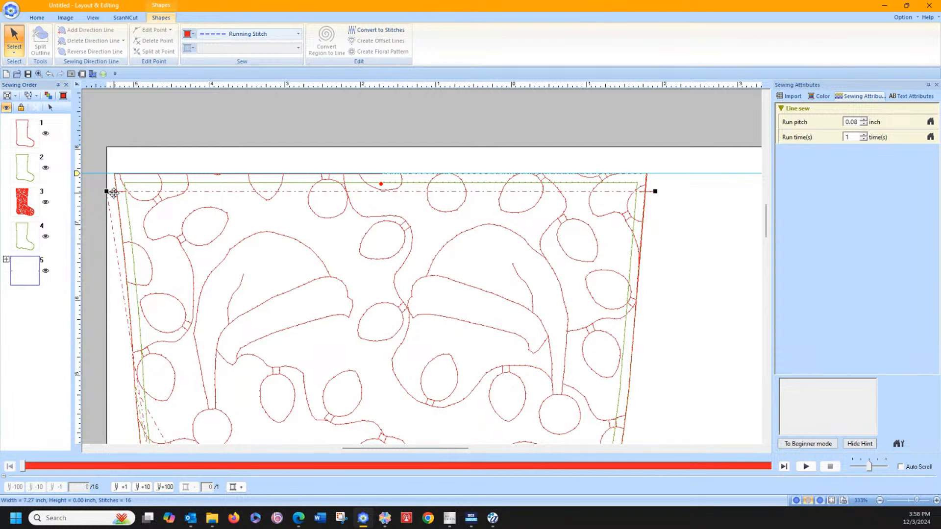
pyautogui.press('Up')
pyautogui.click(37, 17)
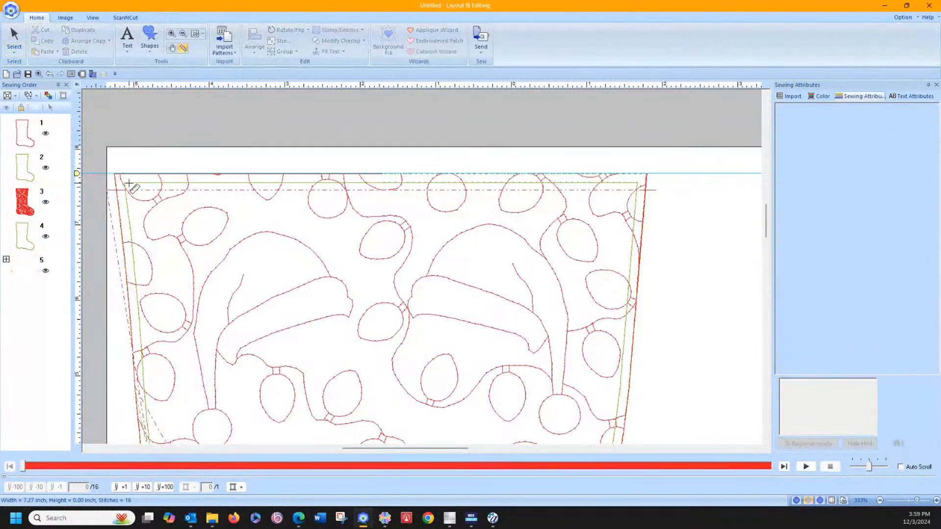
pyautogui.moveTo(129, 184); pyautogui.dragTo(129, 193)
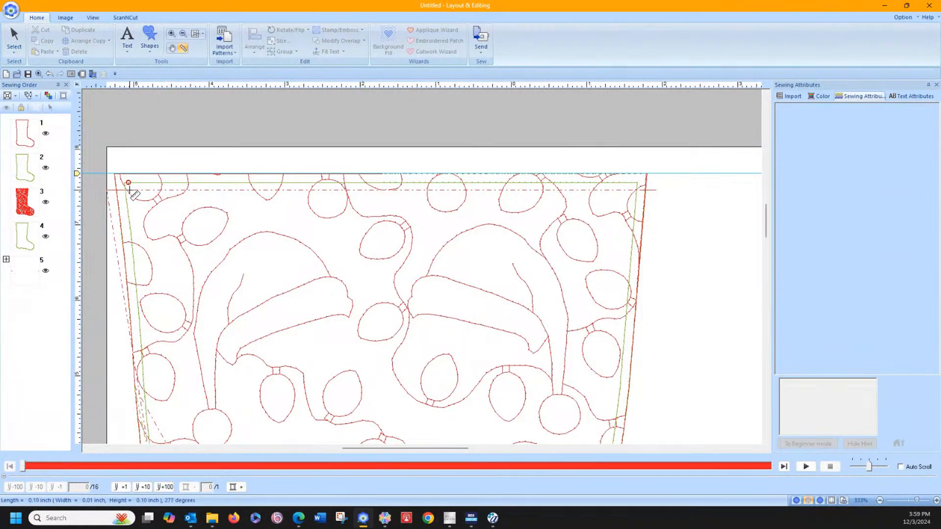
pyautogui.moveTo(129, 193); pyautogui.dragTo(129, 191)
pyautogui.click(6, 36)
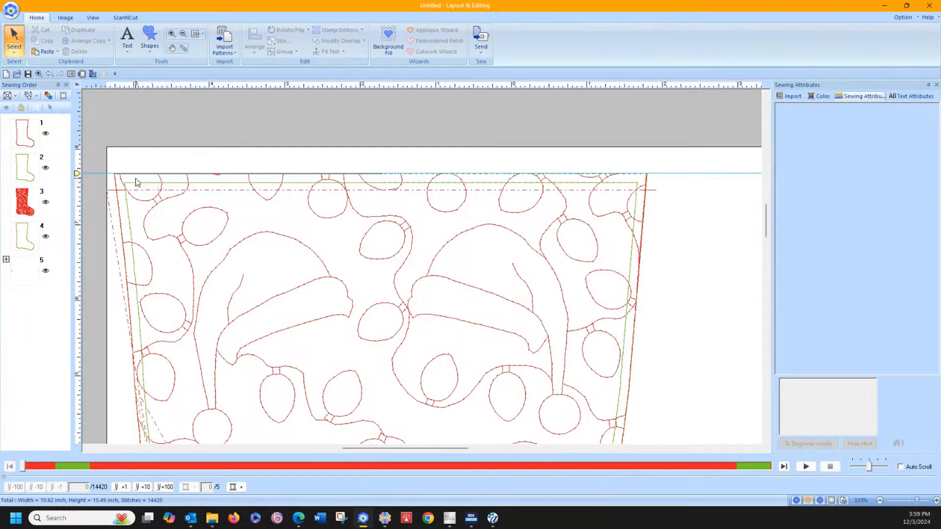
# Step: Measure down the heel side from the cuff and draw a short horizontal red running-stitch line from the page edge across the stocking edge
pyautogui.click(195, 35)
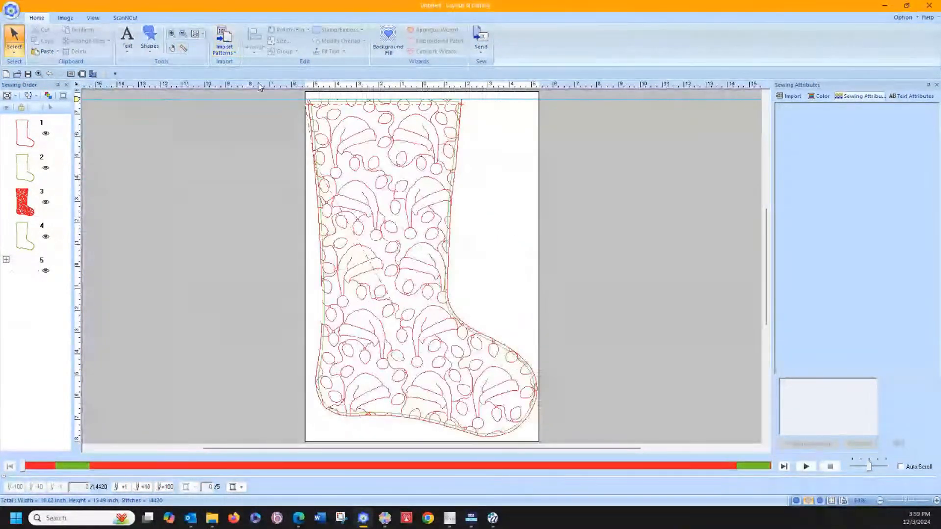
pyautogui.click(183, 48)
pyautogui.moveTo(318, 102)
pyautogui.mouseDown()
pyautogui.moveTo(321, 235)
pyautogui.moveTo(319, 191)
pyautogui.mouseUp()
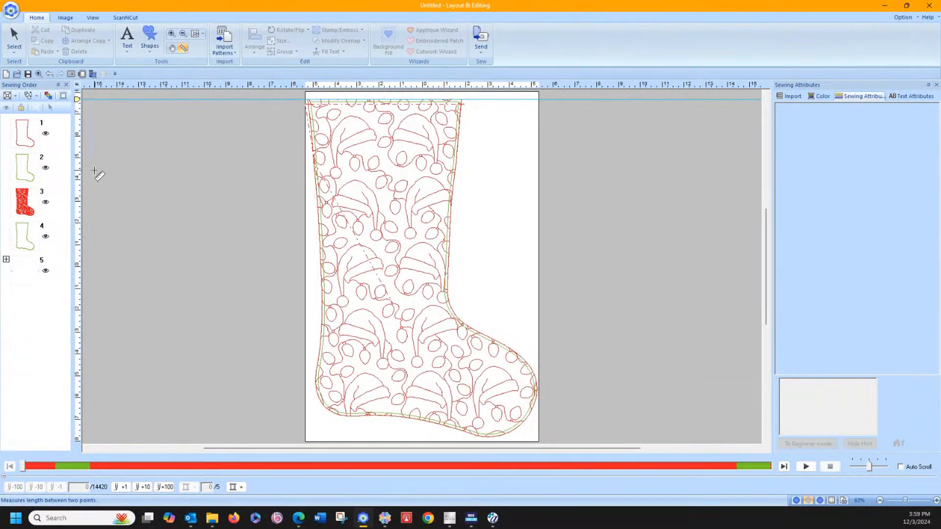
pyautogui.click(148, 49)
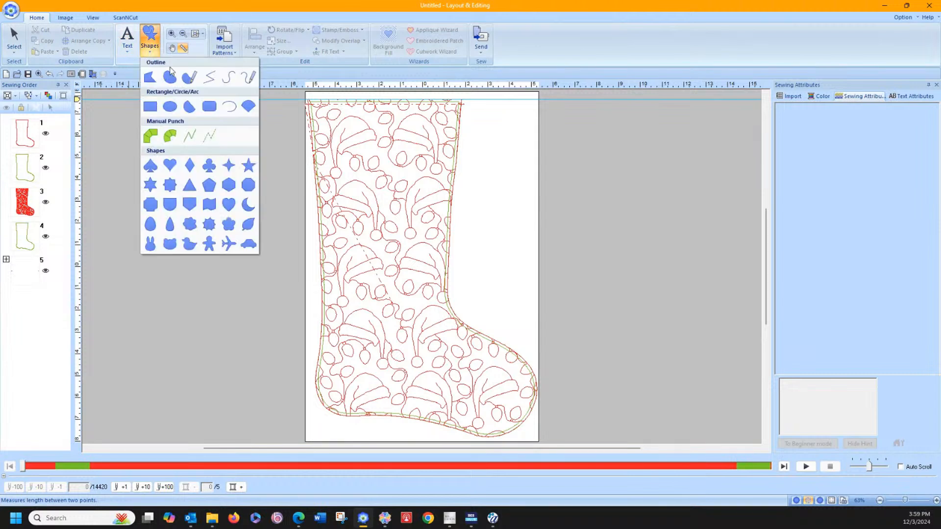
pyautogui.click(210, 77)
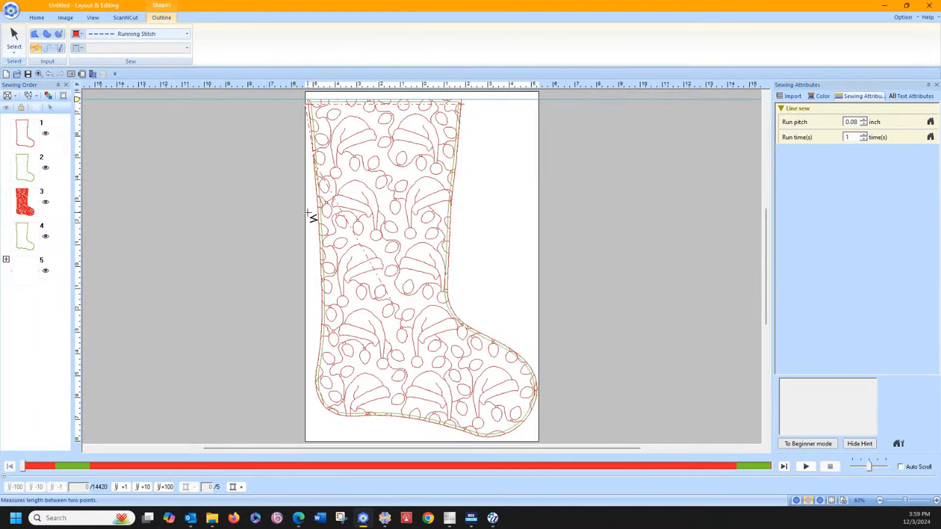
pyautogui.moveTo(308, 211); pyautogui.dragTo(320, 212)
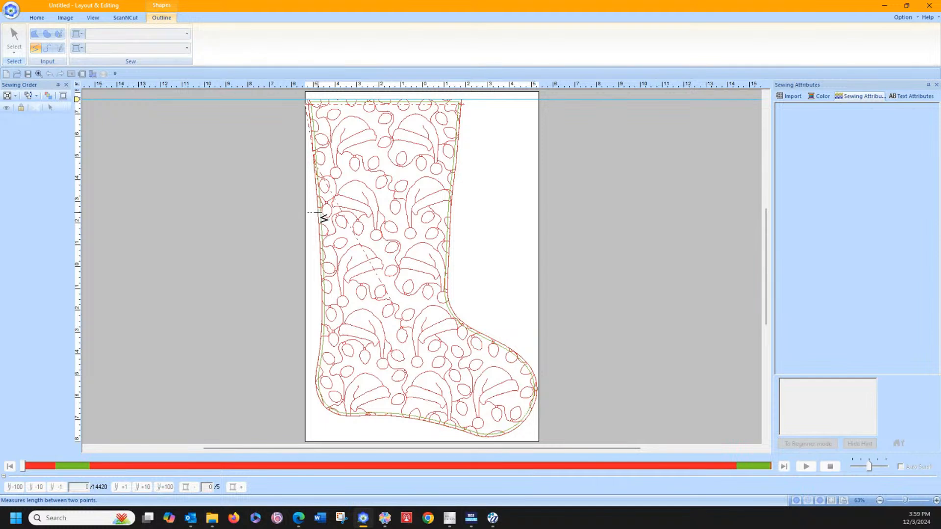
pyautogui.doubleClick(318, 213)
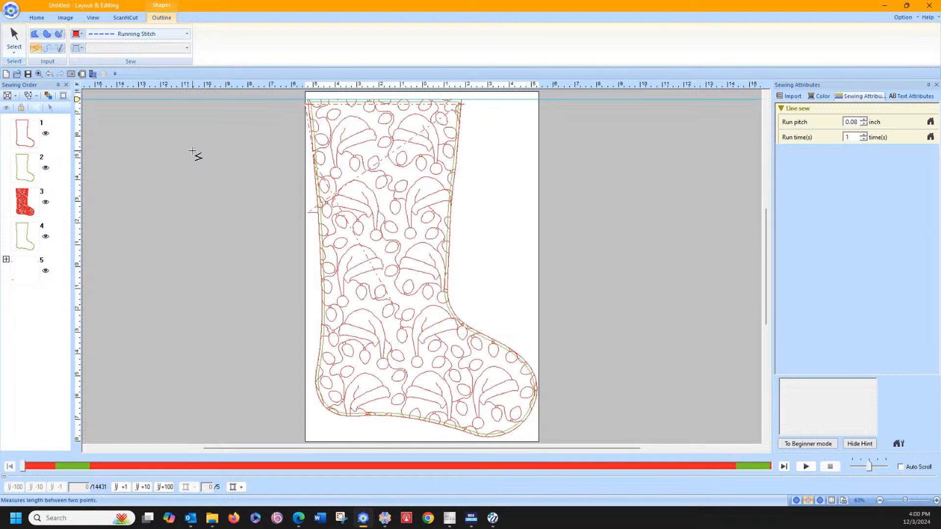
# Step: Copy and paste the inner green offset outline in place, and hide the pasted copy at the end of the sewing order
pyautogui.click(27, 235)
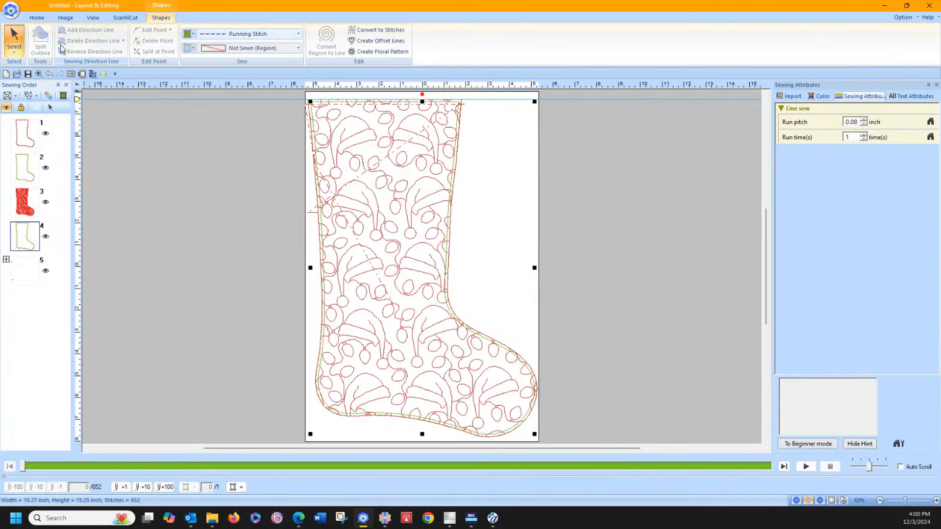
pyautogui.click(37, 21)
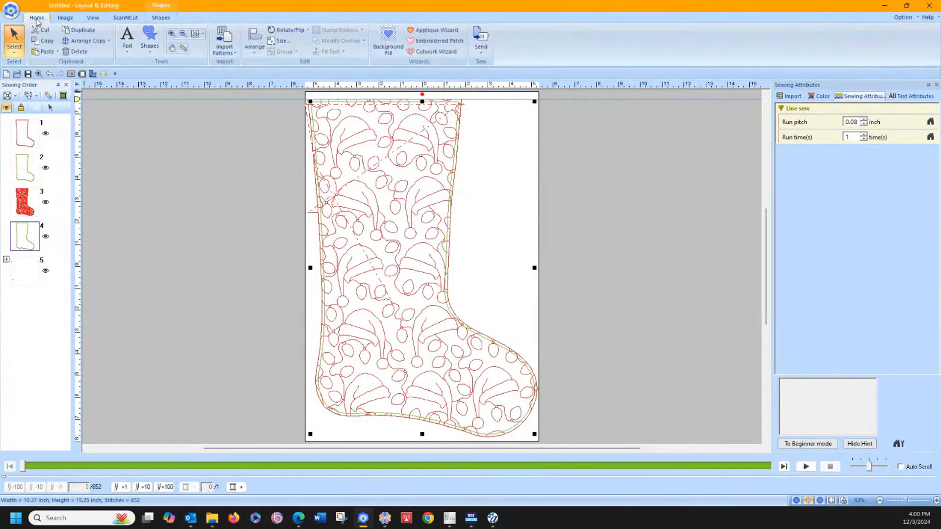
pyautogui.click(48, 45)
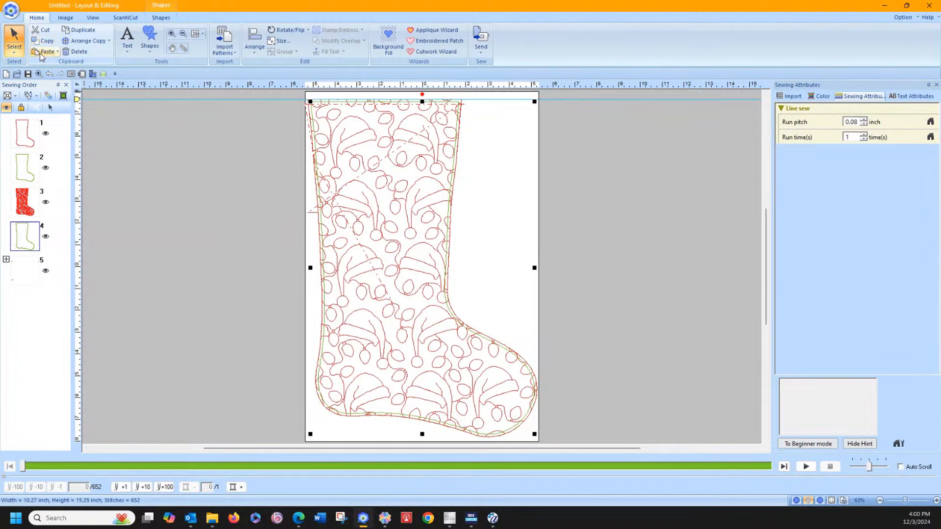
pyautogui.click(40, 53)
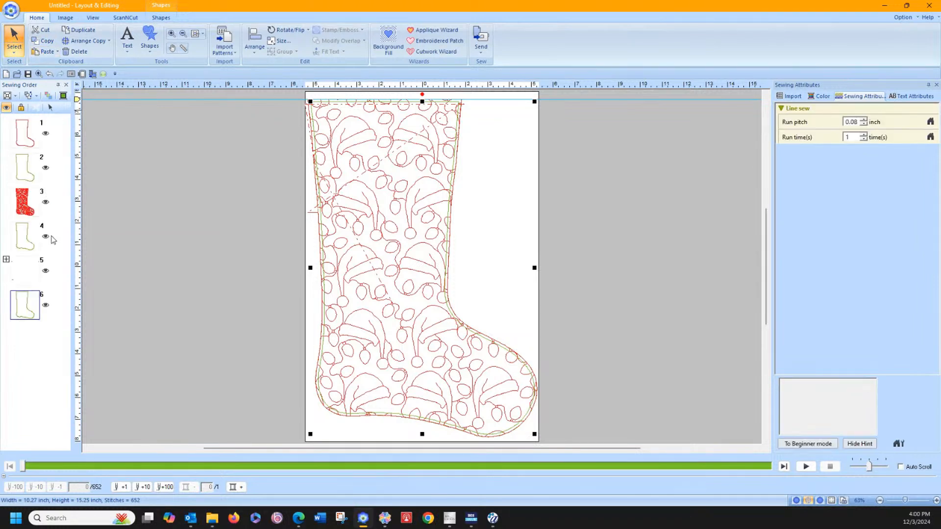
pyautogui.click(24, 240)
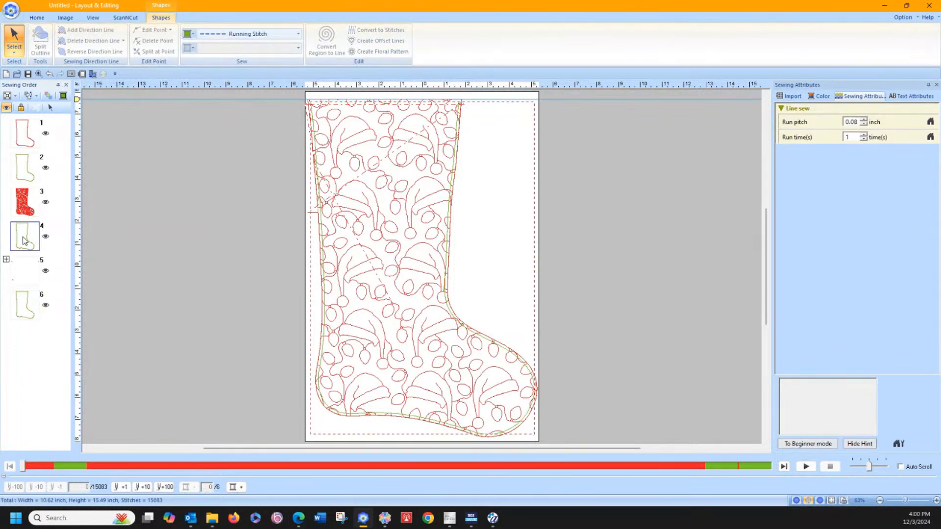
pyautogui.click(28, 306)
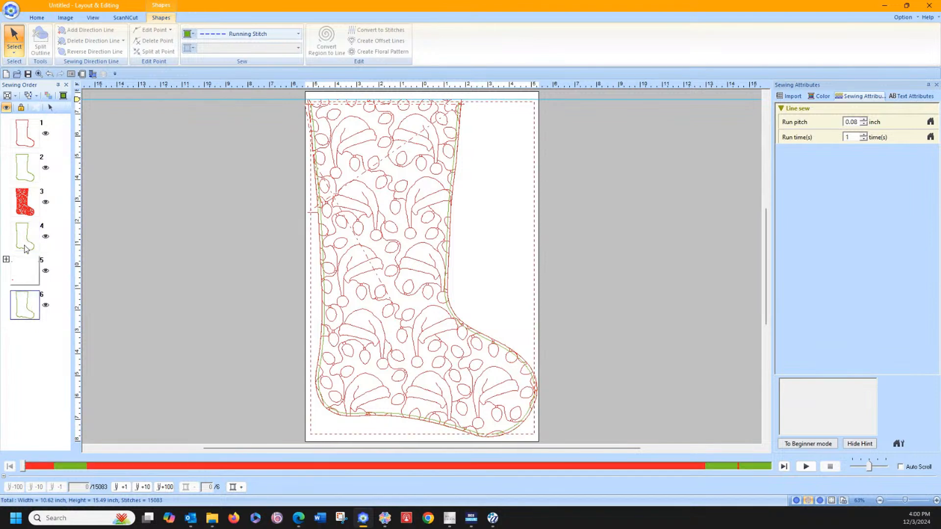
pyautogui.click(8, 108)
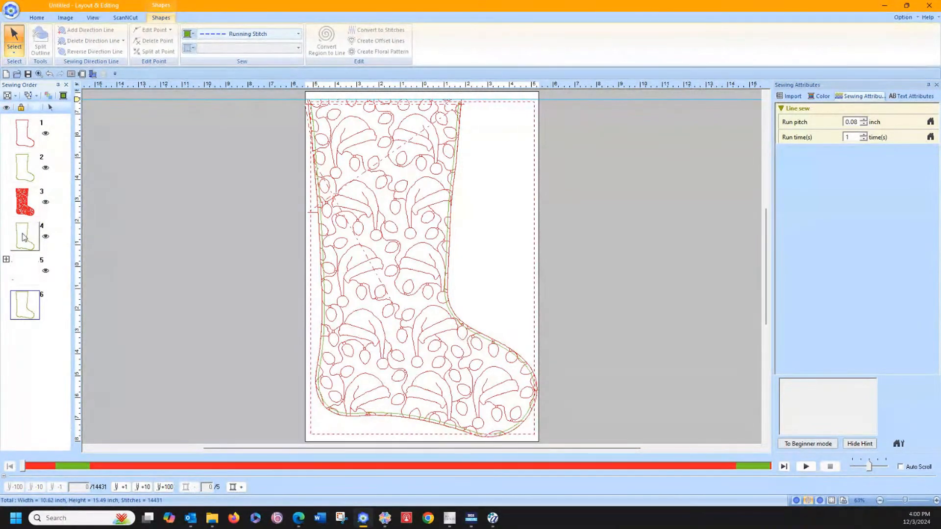
# Step: Split the inner green offset outline, fourth in the sewing order, at its heel-side cuff corner
pyautogui.click(37, 17)
pyautogui.click(171, 35)
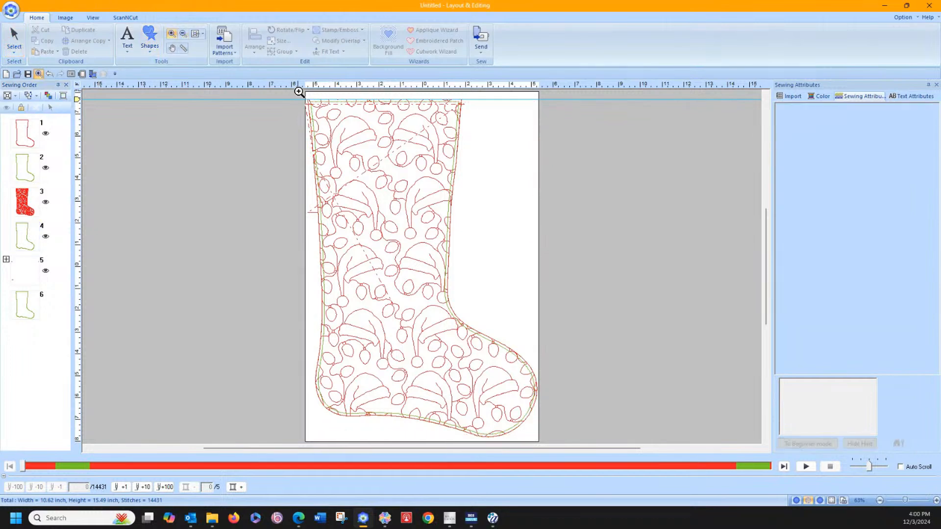
pyautogui.moveTo(298, 90); pyautogui.dragTo(469, 145)
pyautogui.click(22, 248)
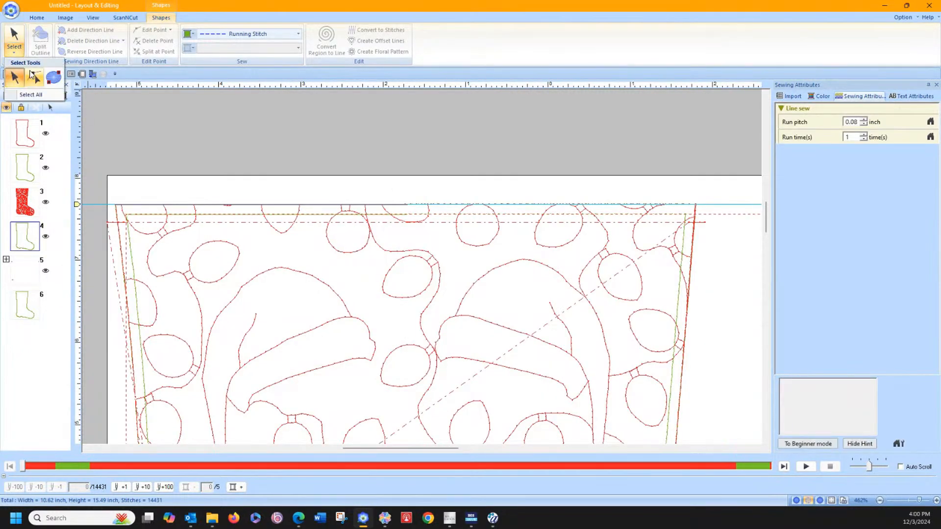
pyautogui.click(126, 237)
pyautogui.click(129, 221)
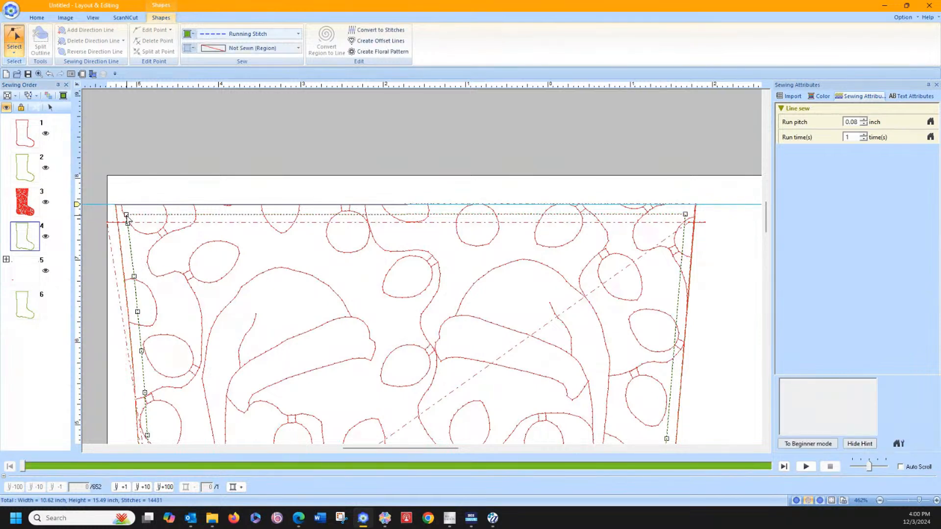
pyautogui.rightClick(127, 216)
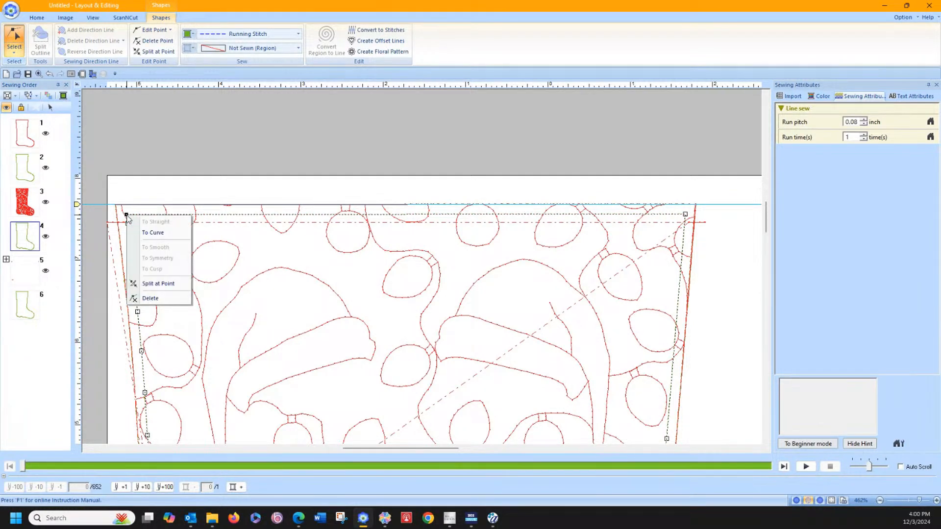
pyautogui.click(149, 283)
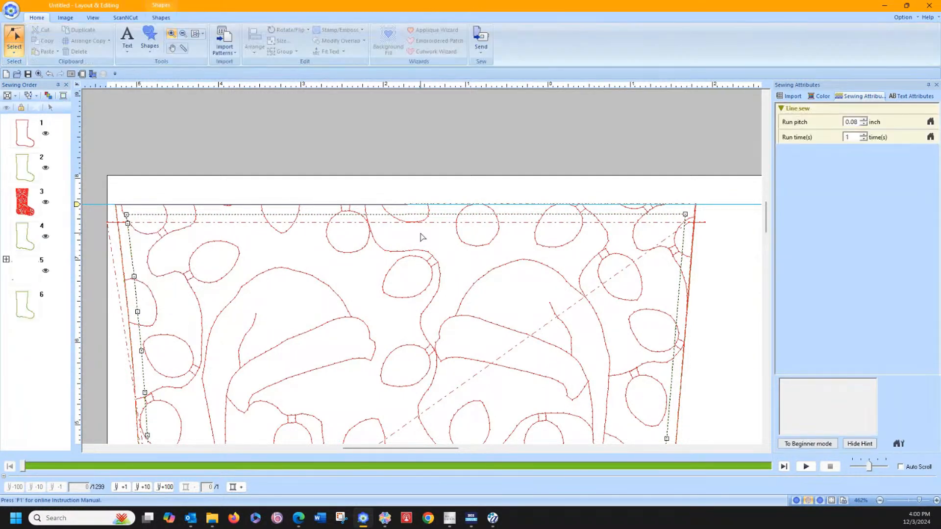
# Step: Split the same offset outline at its toe-side cuff corner and delete the straight segment across the cuff
pyautogui.rightClick(685, 214)
pyautogui.click(706, 279)
pyautogui.click(6, 226)
pyautogui.click(28, 275)
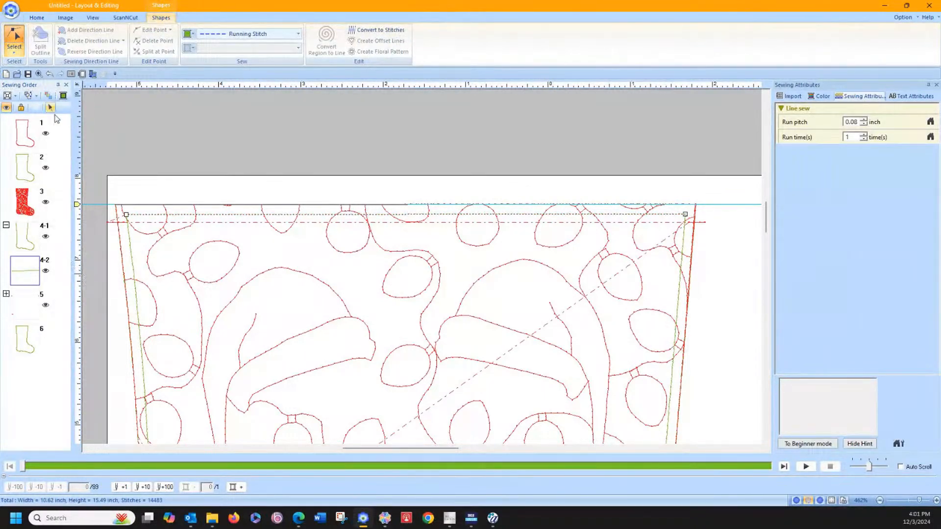
pyautogui.click(84, 143)
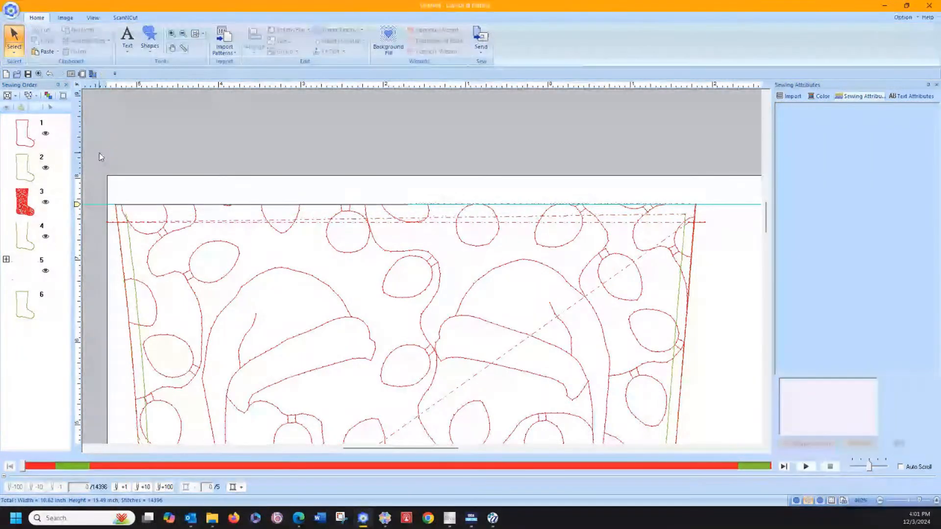
# Step: Show the hidden outline copy and stretch it upward to the stocking's top edge, to a height of 15.37 inches
pyautogui.click(28, 304)
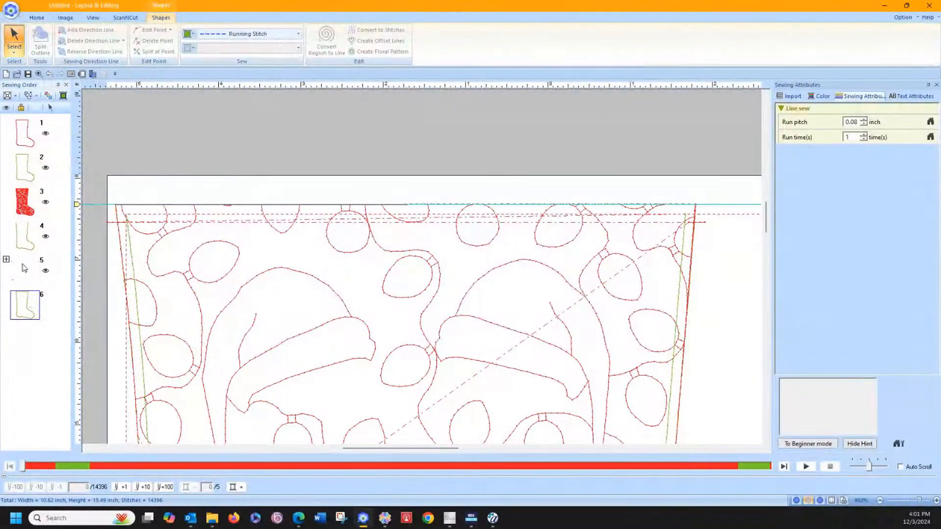
pyautogui.click(7, 108)
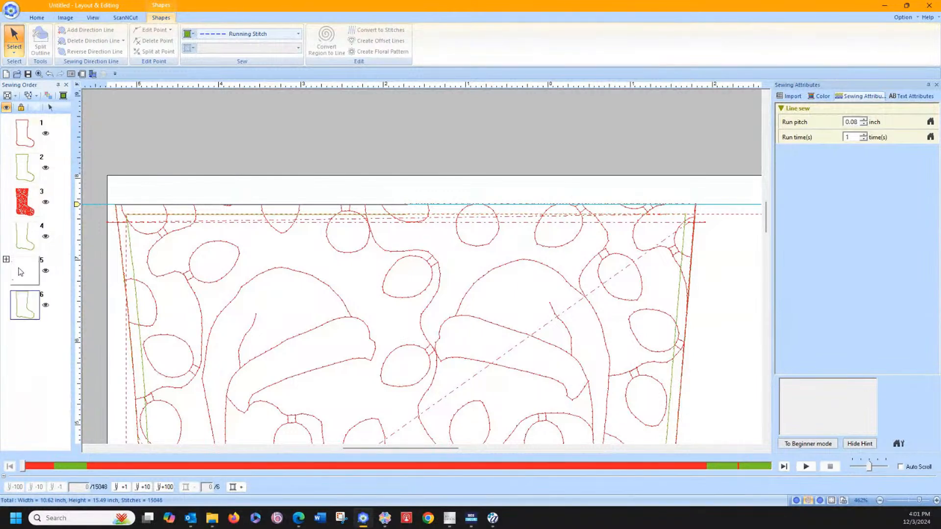
pyautogui.click(28, 300)
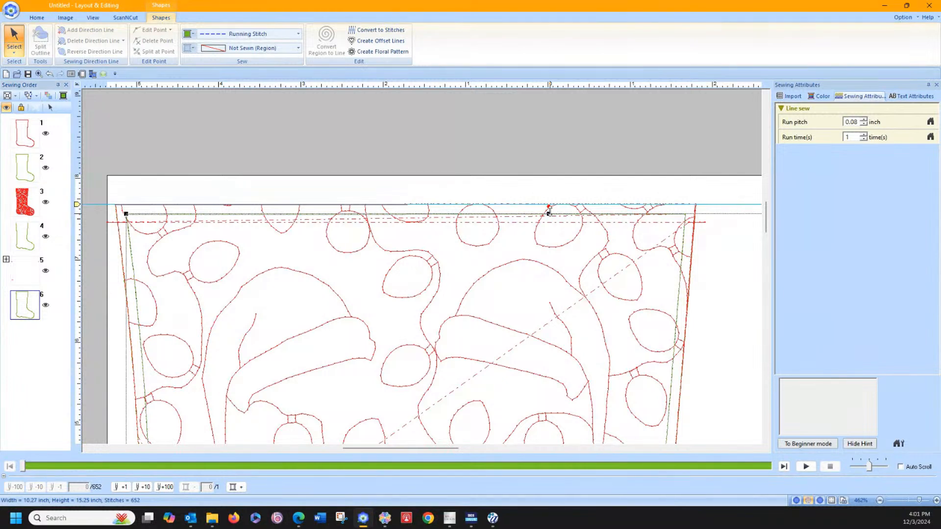
pyautogui.moveTo(549, 214); pyautogui.dragTo(552, 204)
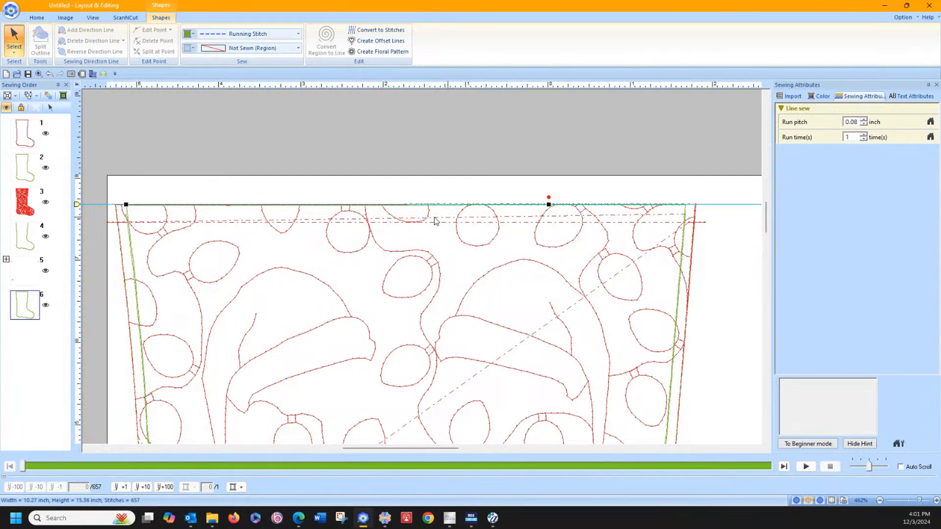
pyautogui.moveTo(548, 205); pyautogui.dragTo(548, 203)
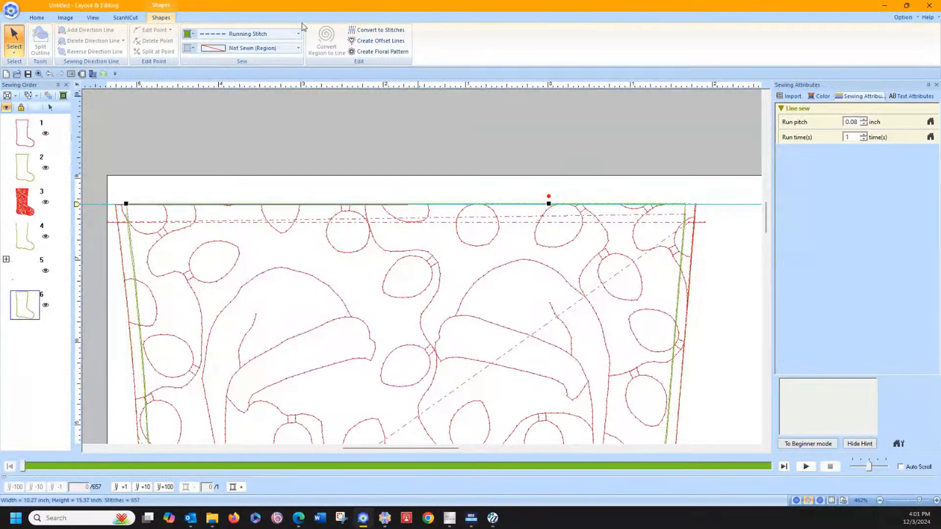
# Step: Set the outline copy to Triple Stitch and shift its heel-side corner points slightly outward at the cuff
pyautogui.click(266, 34)
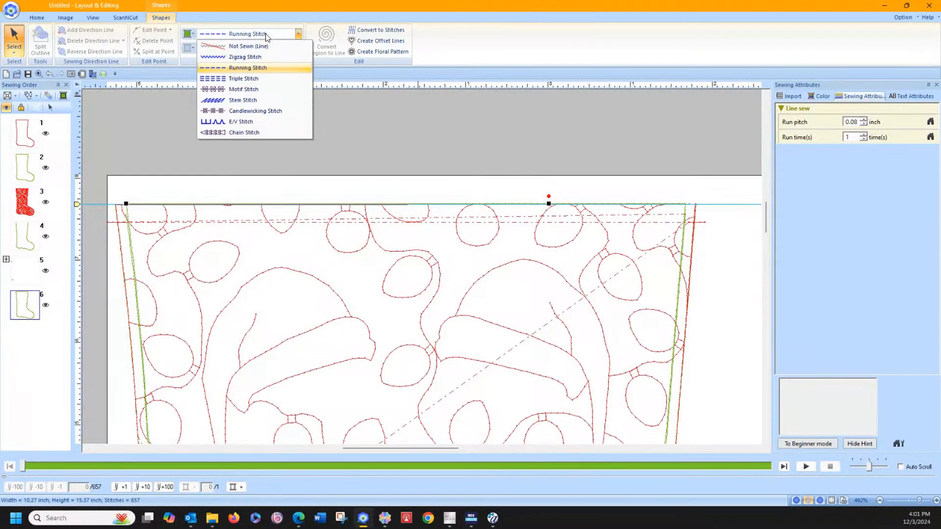
pyautogui.click(251, 79)
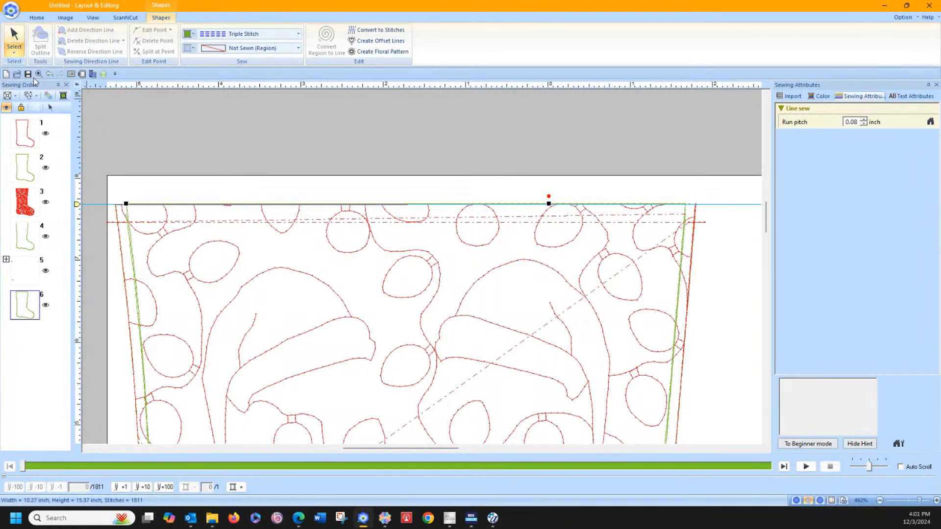
pyautogui.click(127, 214)
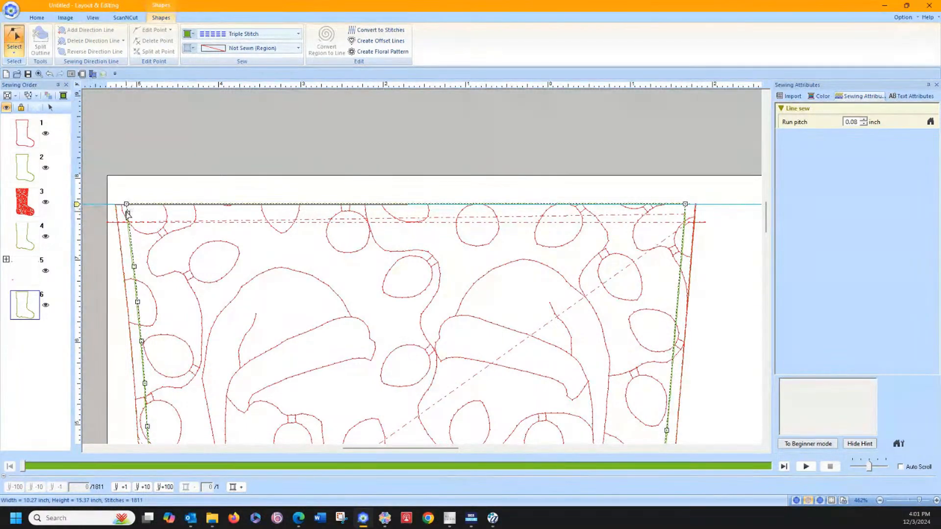
pyautogui.moveTo(128, 213); pyautogui.dragTo(125, 202)
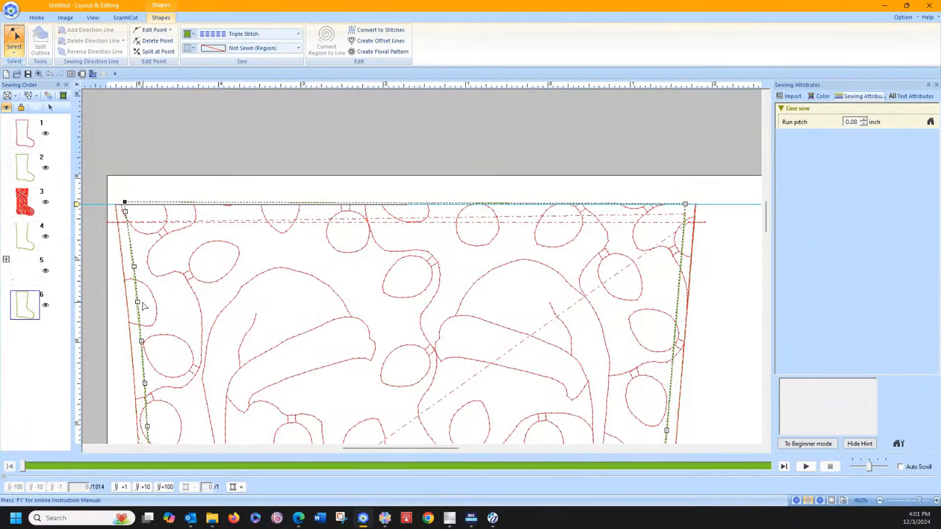
# Step: Insert a point on the copy's heel side just below the short placement line and split the outline there
pyautogui.click(138, 302)
pyautogui.scroll(-10, 90, 251)
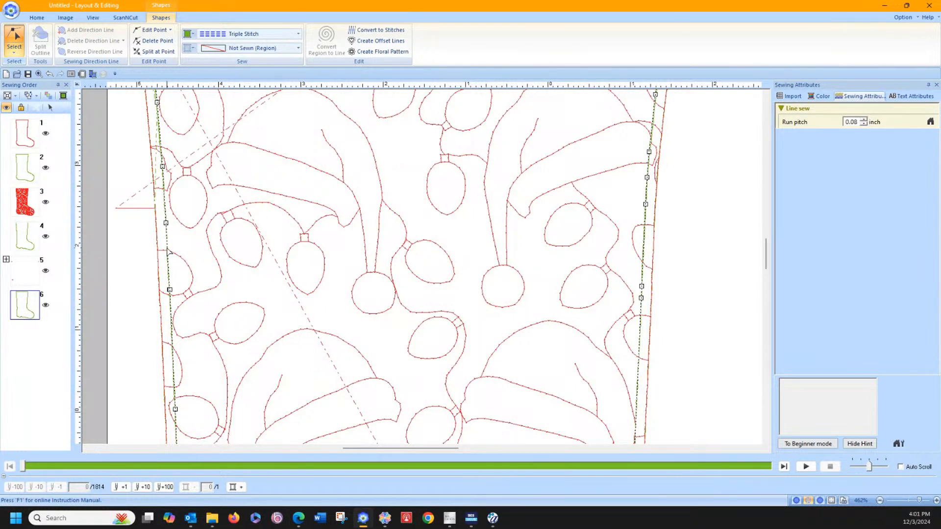
pyautogui.click(168, 249)
pyautogui.rightClick(168, 249)
pyautogui.click(185, 319)
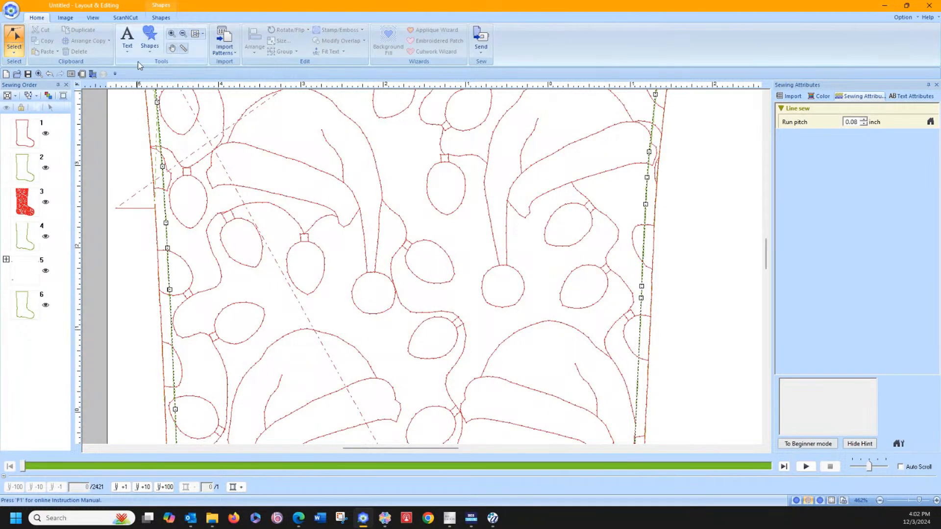
# Step: Measure down the heel side of the triple-stitch outline to size the opening
pyautogui.click(183, 49)
pyautogui.scroll(-2, 172, 269)
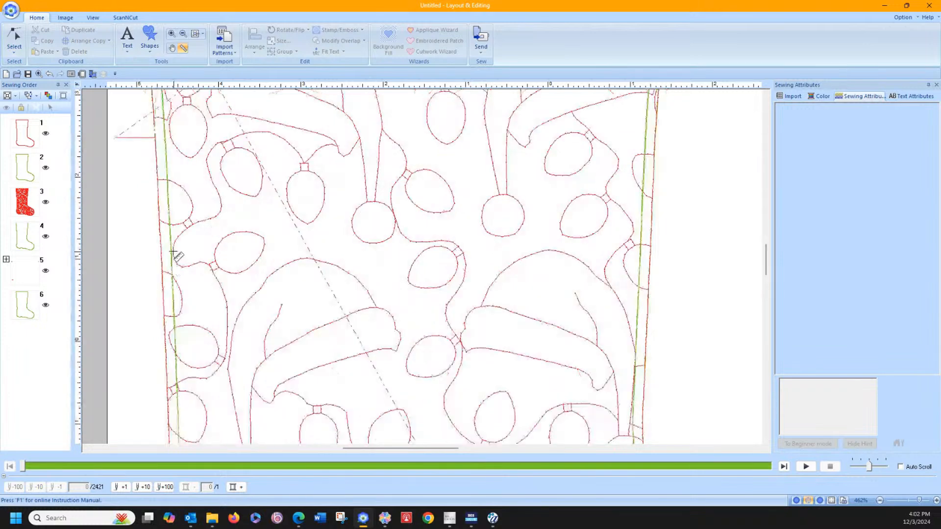
pyautogui.moveTo(169, 220); pyautogui.dragTo(178, 444)
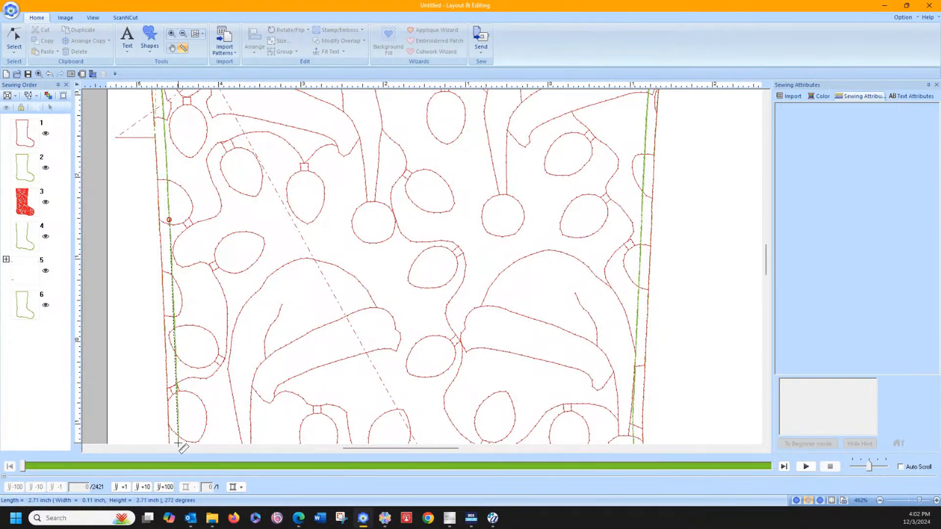
pyautogui.moveTo(178, 444); pyautogui.dragTo(178, 444)
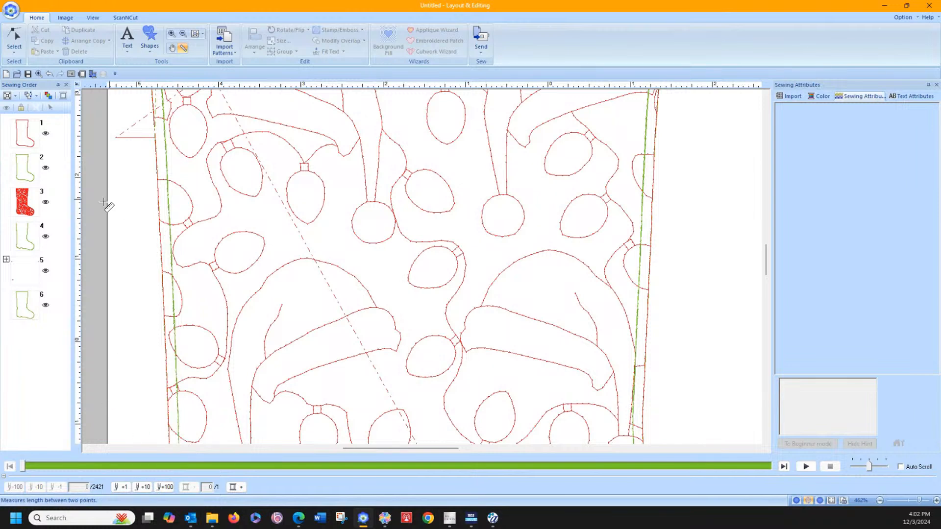
# Step: Split the triple-stitch outline at a lower heel-side point and delete the segment between the two splits to leave an opening
pyautogui.click(15, 35)
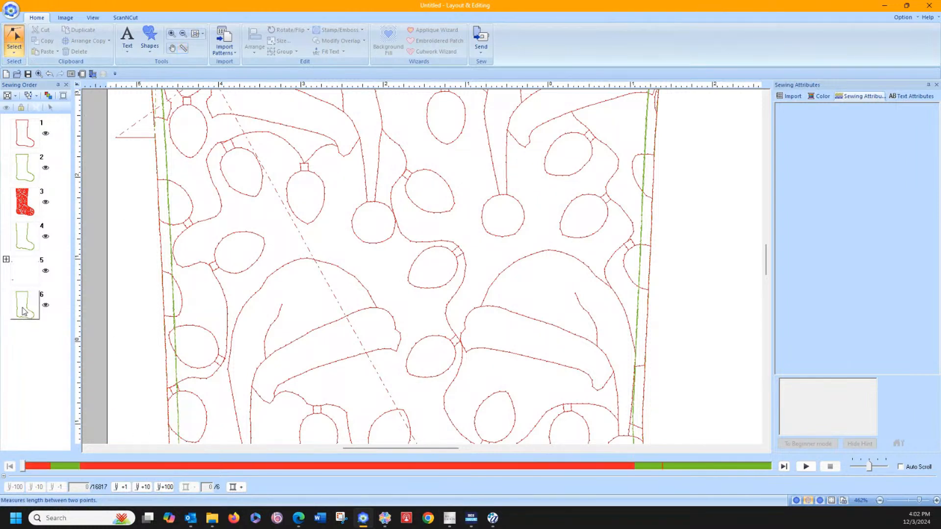
pyautogui.click(27, 309)
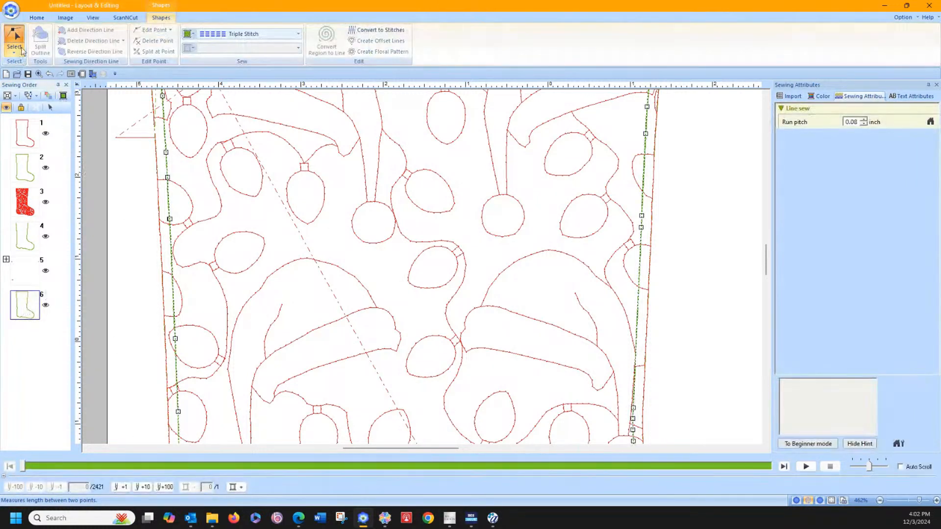
pyautogui.scroll(-3, 139, 428)
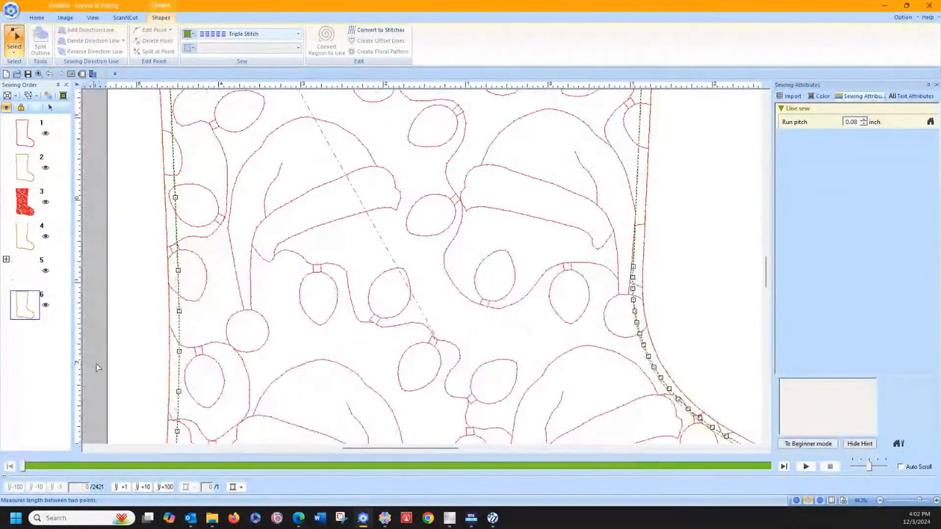
pyautogui.click(180, 352)
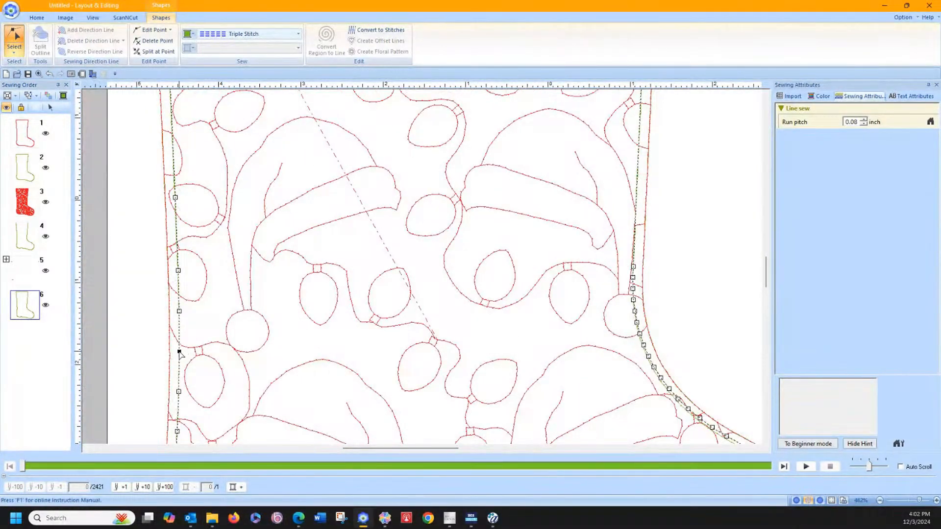
pyautogui.rightClick(180, 353)
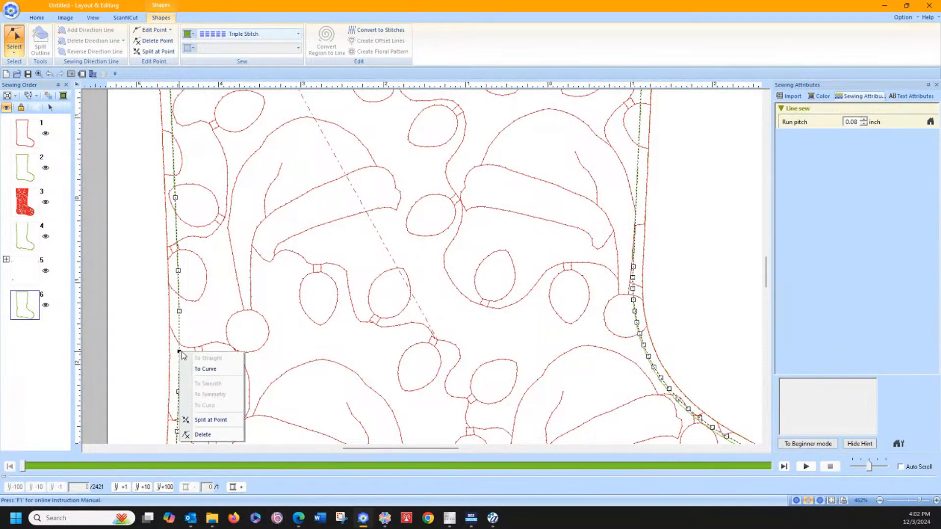
pyautogui.click(203, 421)
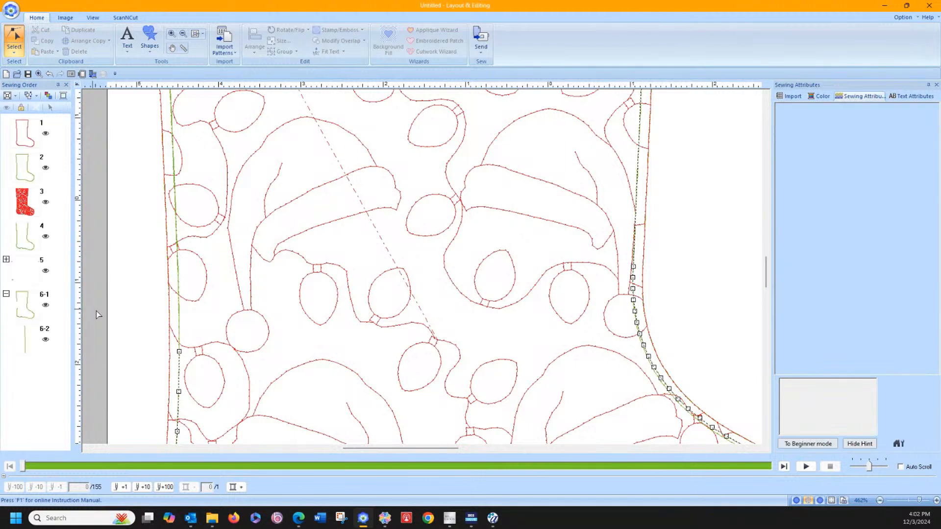
pyautogui.click(51, 343)
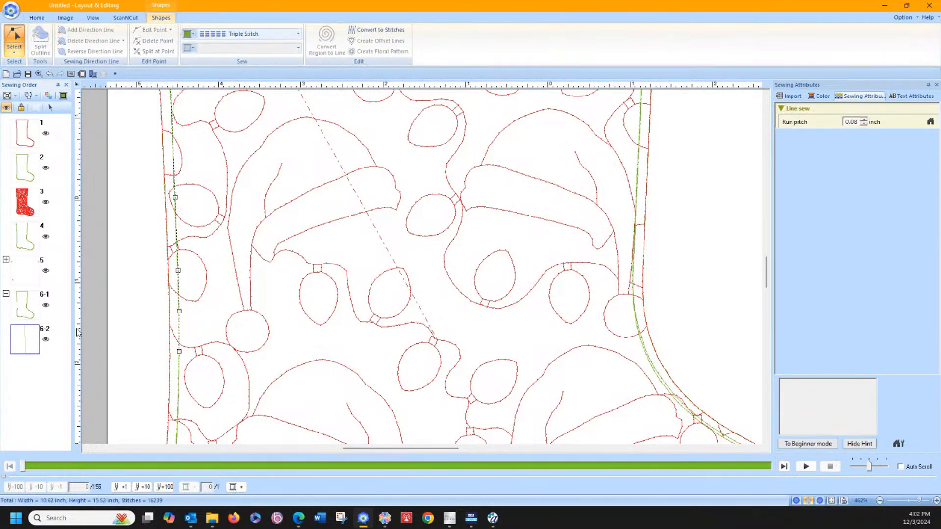
pyautogui.click(13, 39)
pyautogui.click(144, 202)
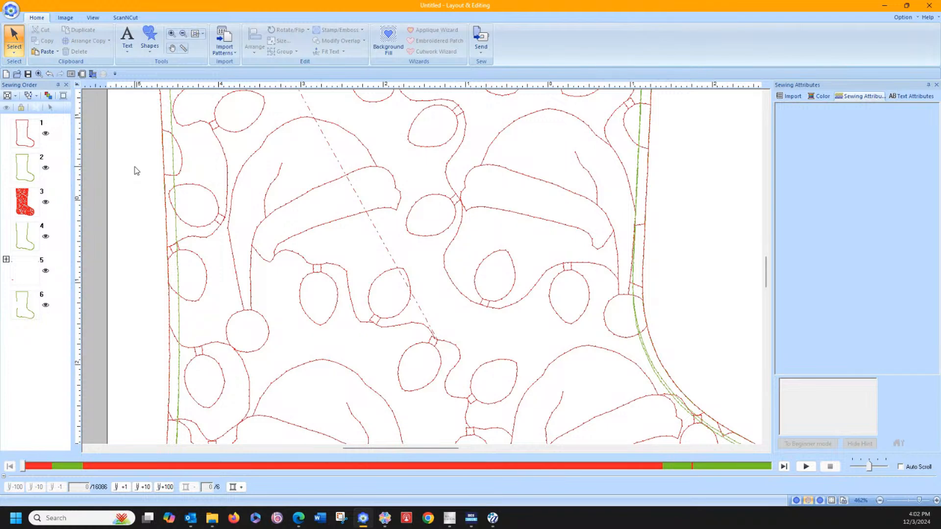
pyautogui.scroll(5, 136, 170)
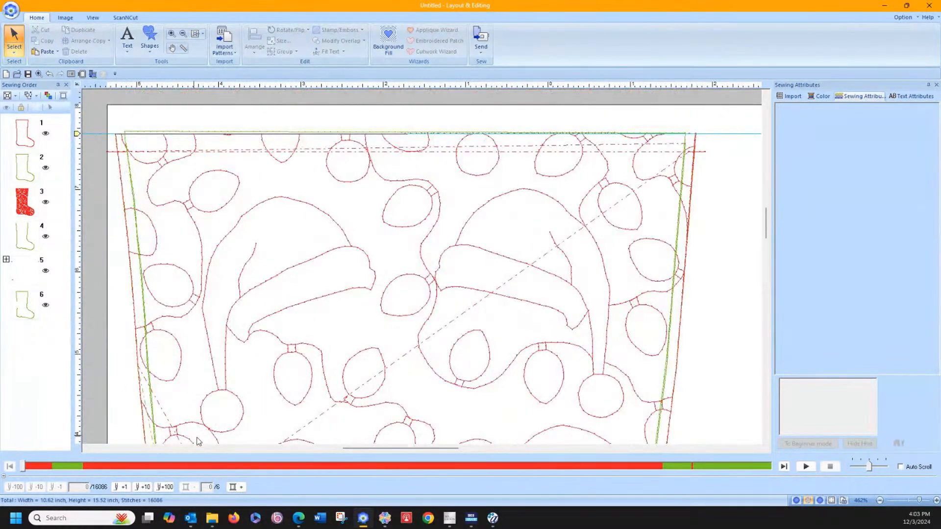
# Step: Open a second, blank Layout & Editing window and maximize it on this screen
pyautogui.rightClick(362, 518)
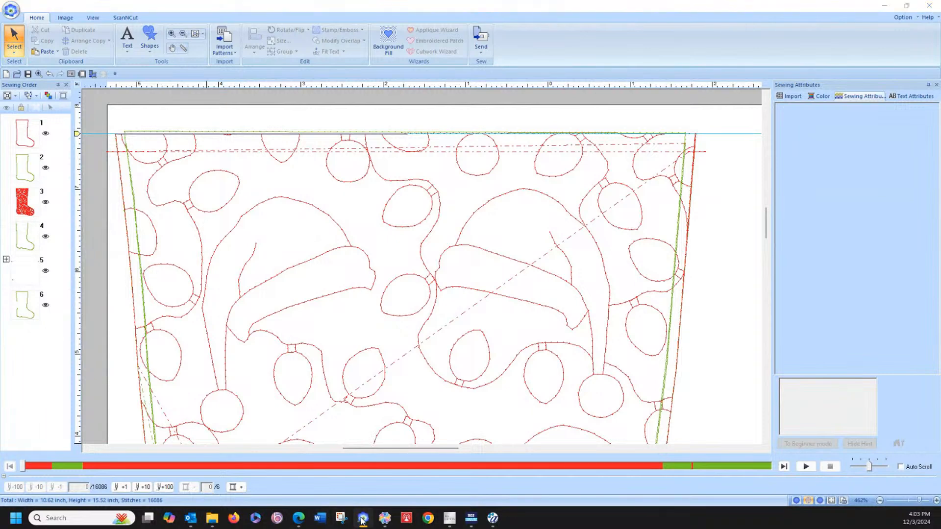
pyautogui.click(334, 461)
pyautogui.moveTo(940, 2); pyautogui.dragTo(515, 40)
pyautogui.click(723, 35)
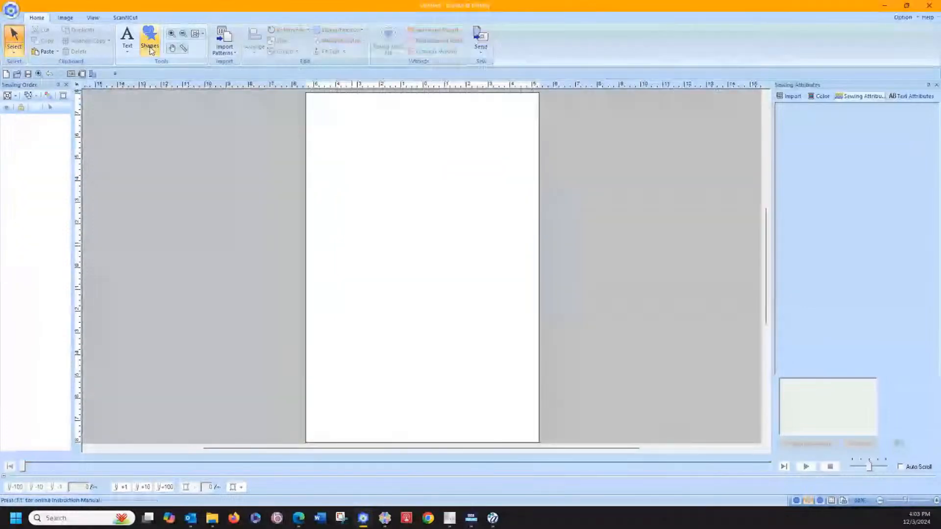
# Step: Draw a rectangle covering the whole page, about 10.6 x 15.9 inches, and set its region to Decorative Fill Stitch
pyautogui.click(150, 46)
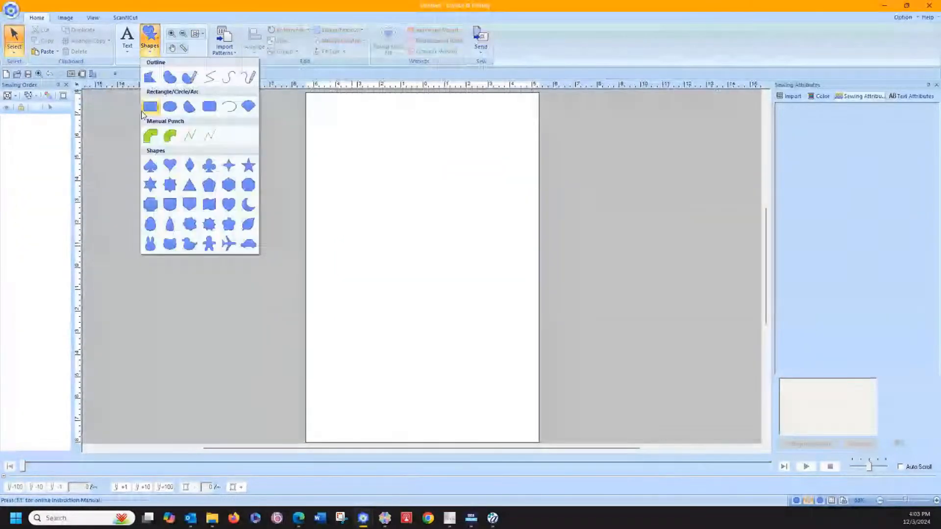
pyautogui.click(143, 110)
pyautogui.moveTo(307, 93); pyautogui.dragTo(538, 442)
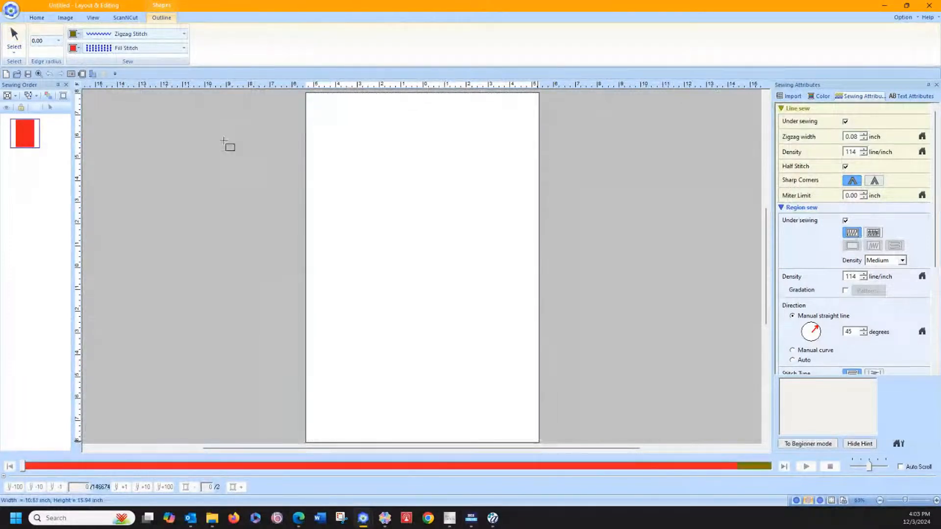
pyautogui.click(240, 49)
pyautogui.click(252, 206)
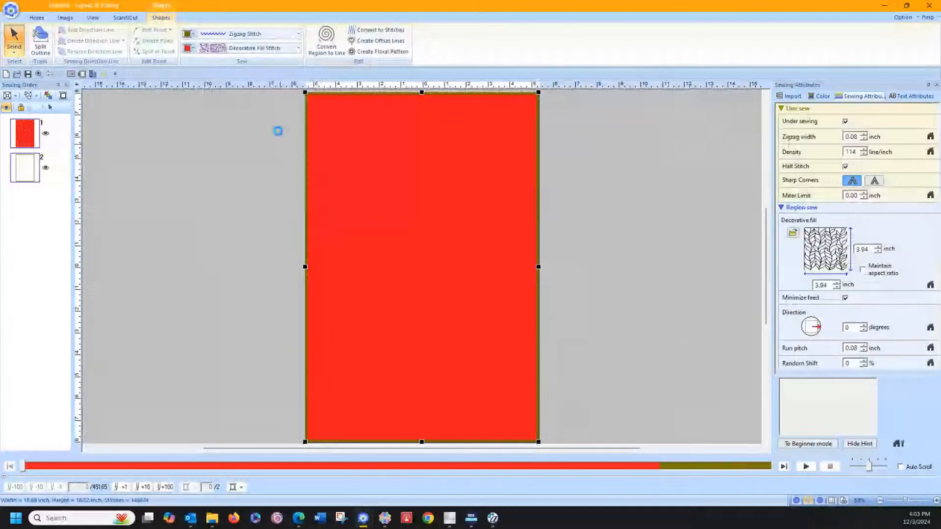
# Step: Set the rectangle's outline to Running Stitch and its decorative fill pattern to SantaHatNLights from the Winter Collection 1 folder
pyautogui.click(246, 34)
pyautogui.click(249, 56)
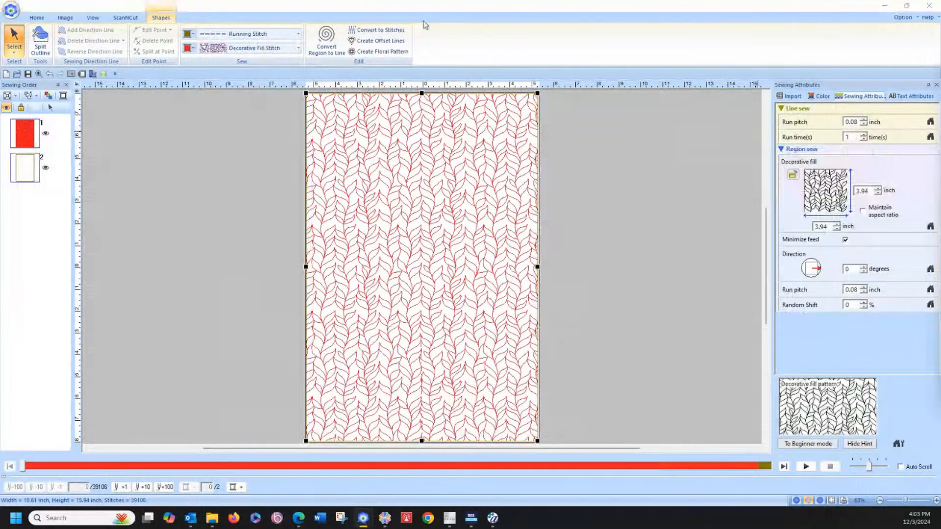
pyautogui.click(793, 174)
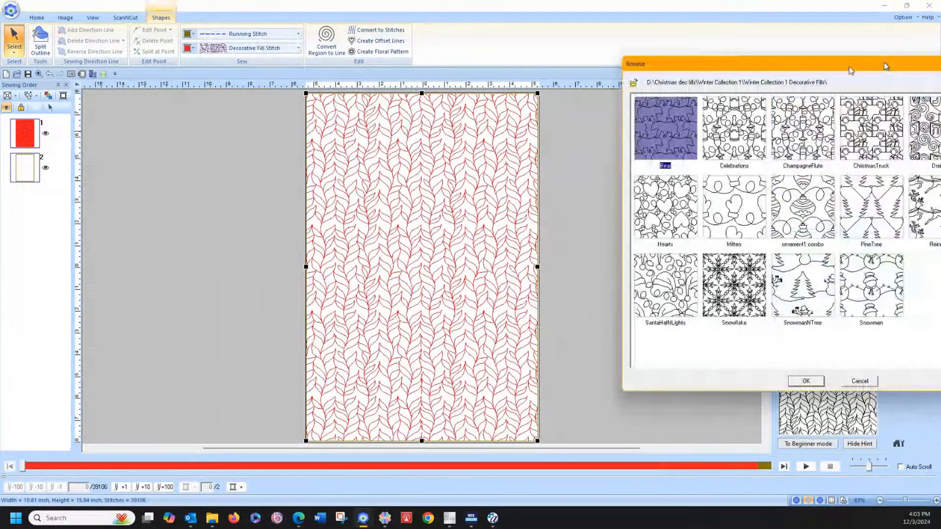
pyautogui.moveTo(887, 65); pyautogui.dragTo(552, 80)
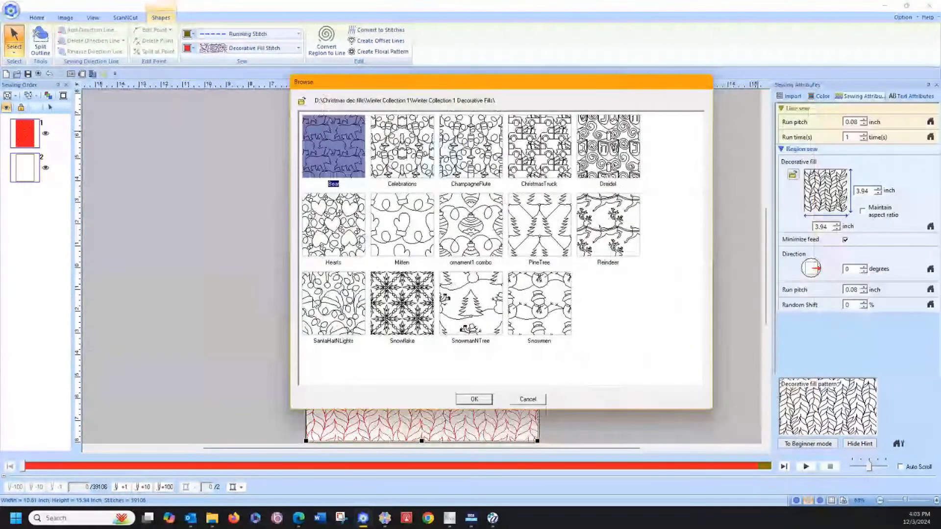
pyautogui.click(334, 303)
pyautogui.click(475, 400)
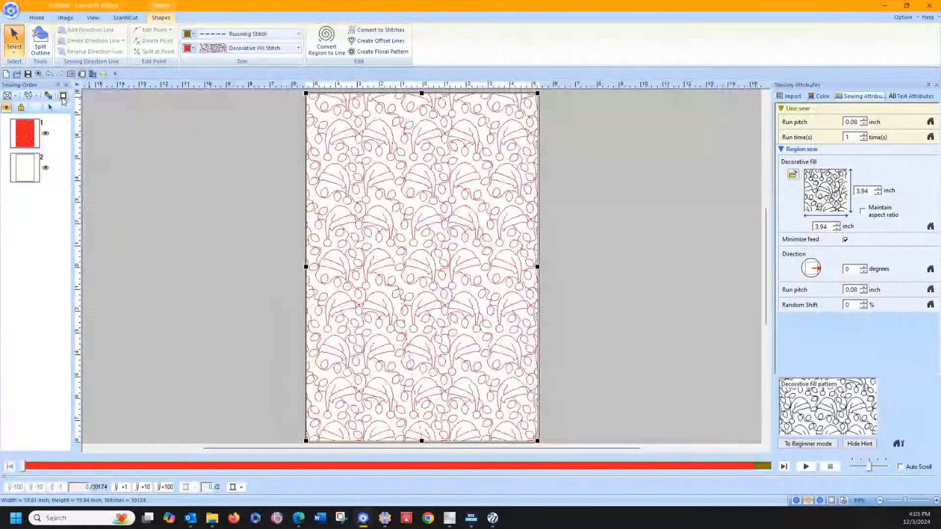
# Step: Set the rectangle's decorative fill pattern width to 150 mm with the aspect ratio maintained
pyautogui.doubleClick(819, 227)
pyautogui.write('1')
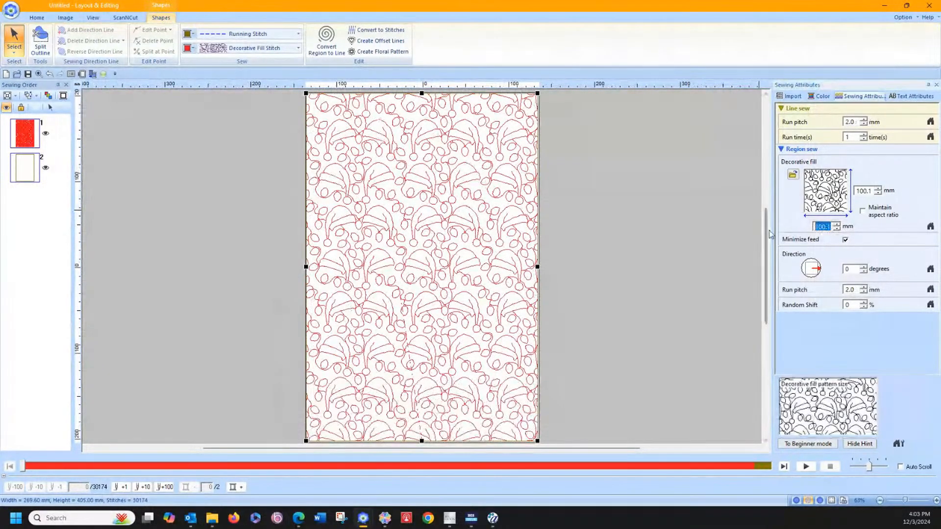
pyautogui.write('50')
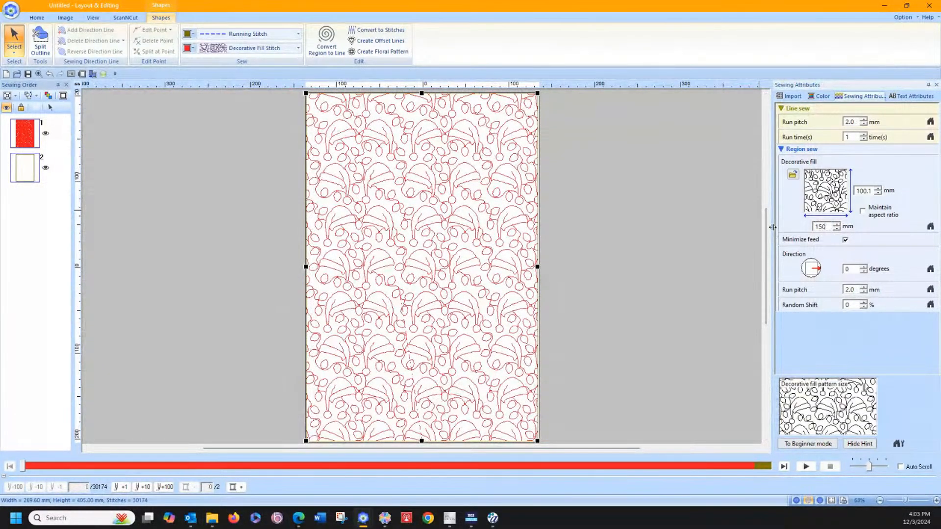
pyautogui.press('Return')
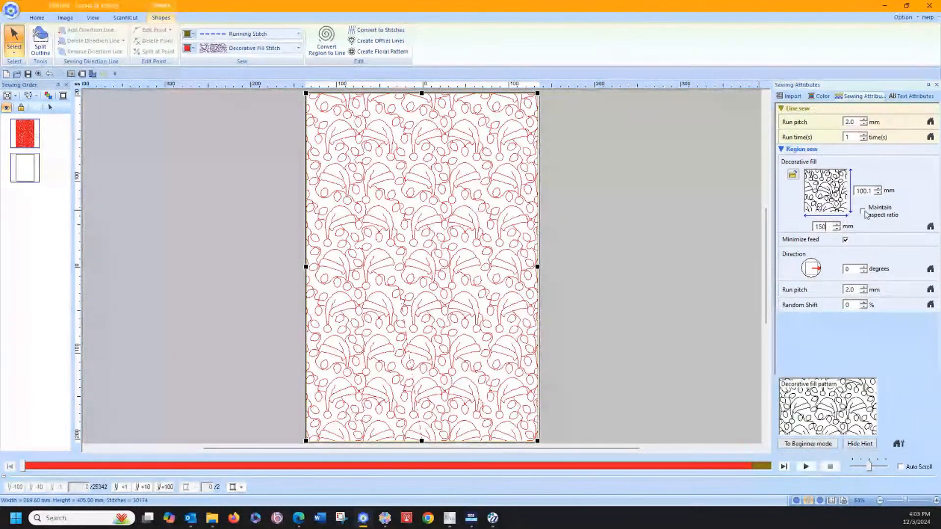
pyautogui.click(865, 213)
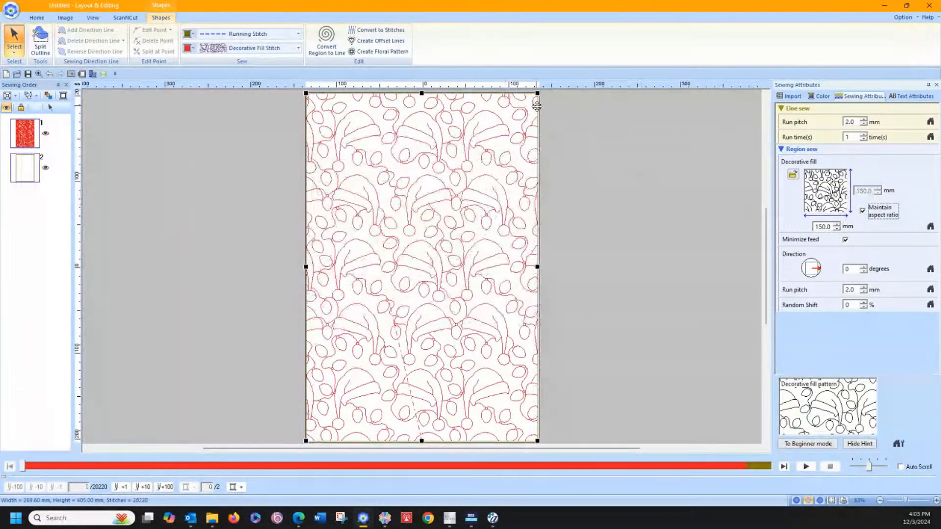
# Step: Move the rectangle's outline ahead of its fill in the sewing order and shift the whole rectangle very slightly
pyautogui.click(68, 219)
pyautogui.moveTo(26, 169); pyautogui.dragTo(23, 125)
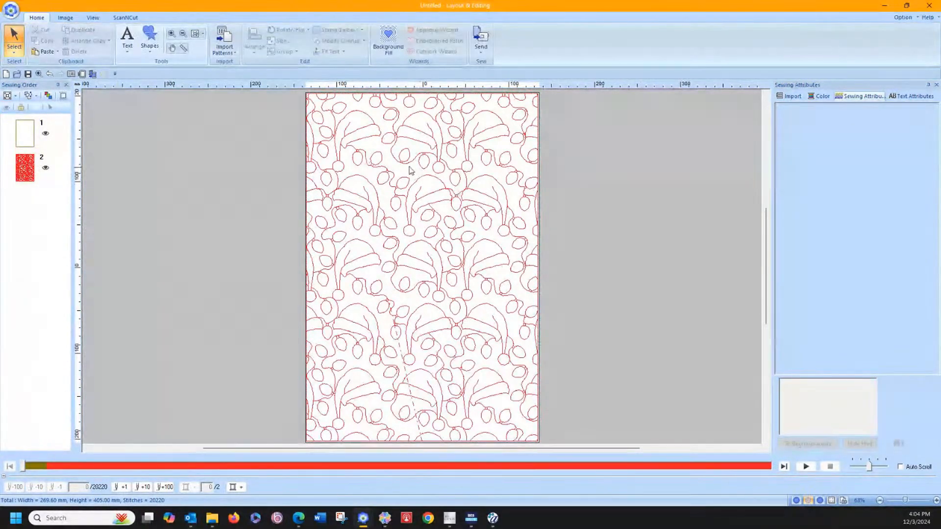
pyautogui.click(387, 160)
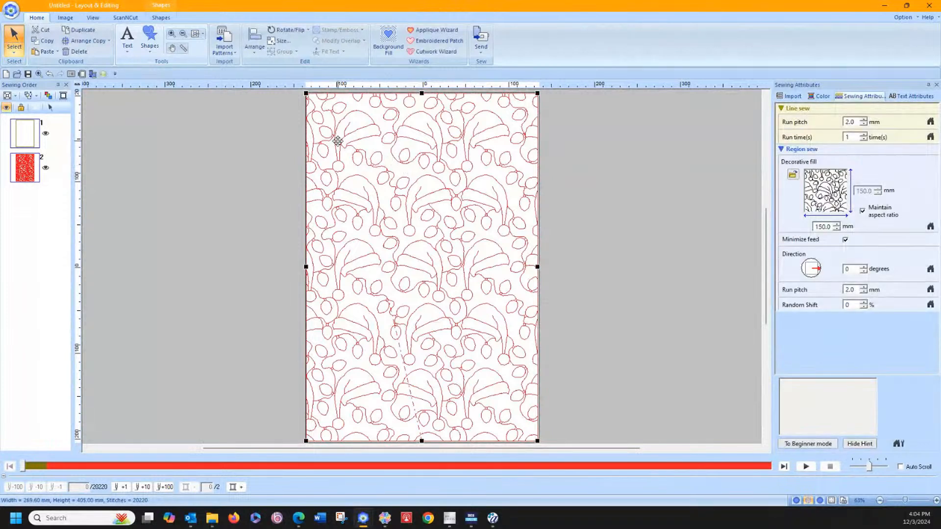
pyautogui.moveTo(337, 141); pyautogui.dragTo(338, 141)
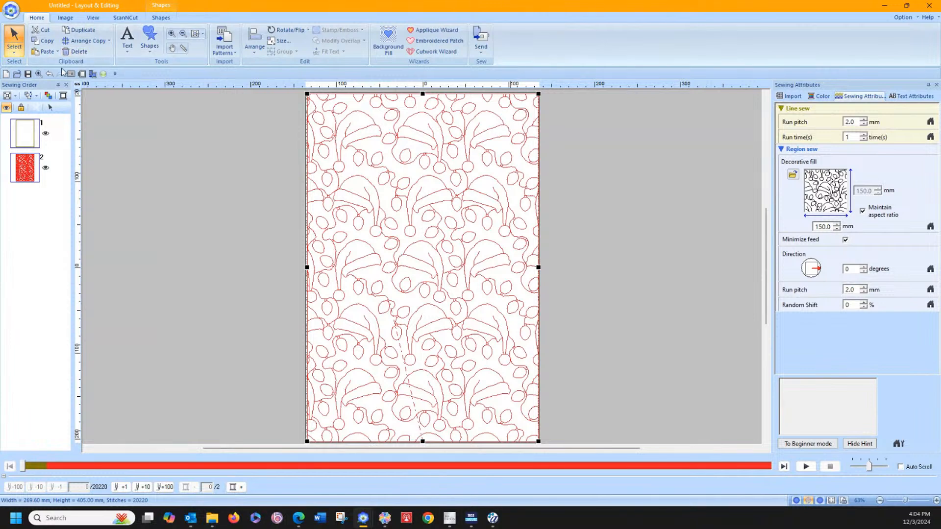
# Step: Draw a straight Running Stitch line across the full page width just below the rectangle's top edge and select it
pyautogui.click(152, 41)
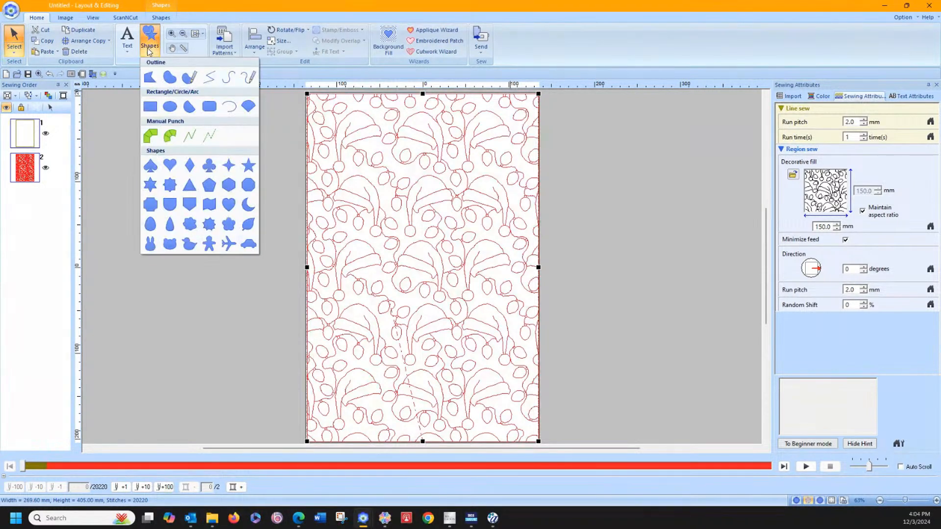
pyautogui.click(205, 79)
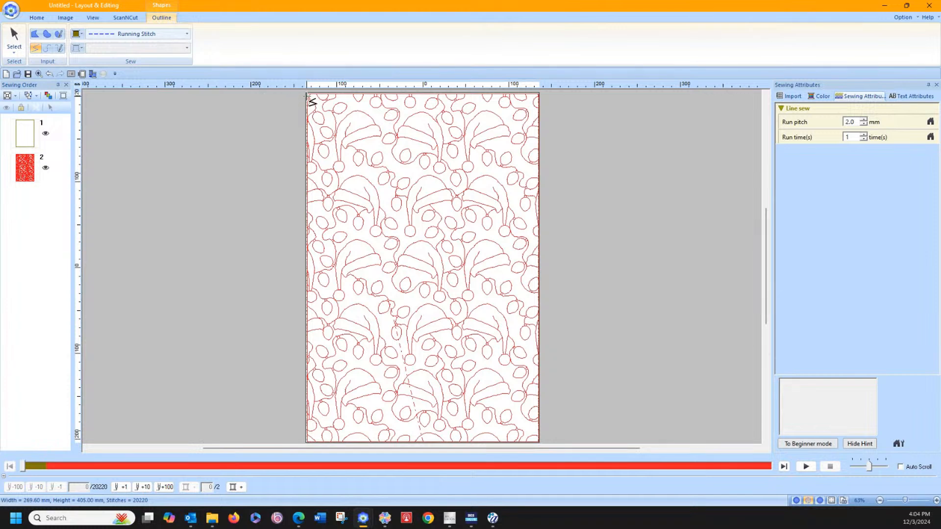
pyautogui.click(307, 97)
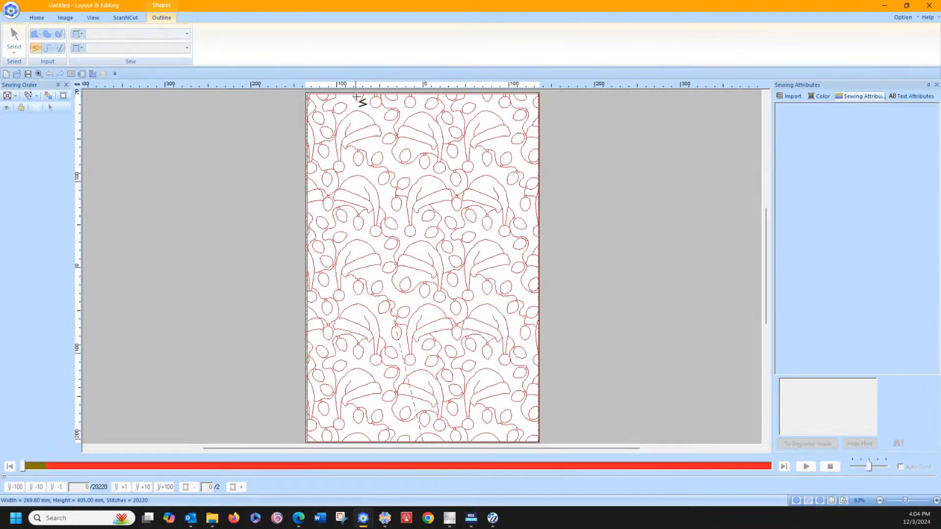
pyautogui.doubleClick(541, 100)
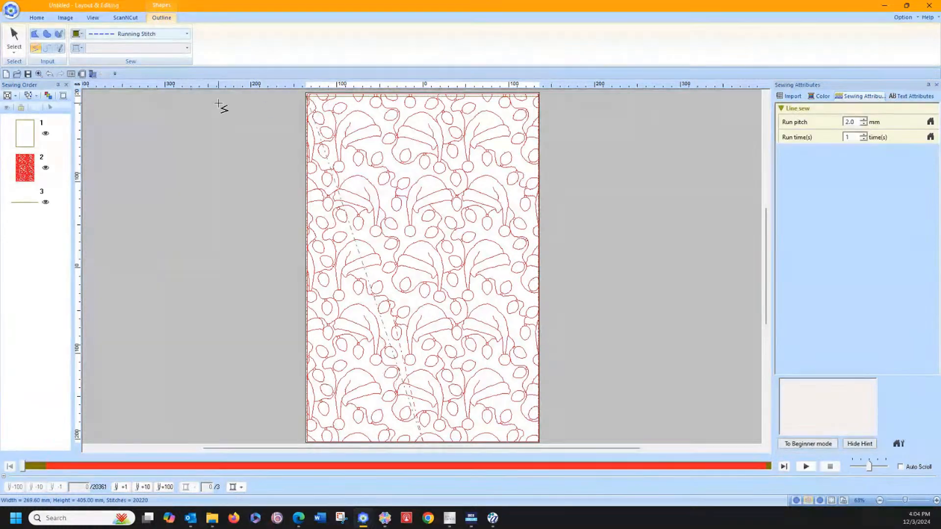
pyautogui.click(40, 214)
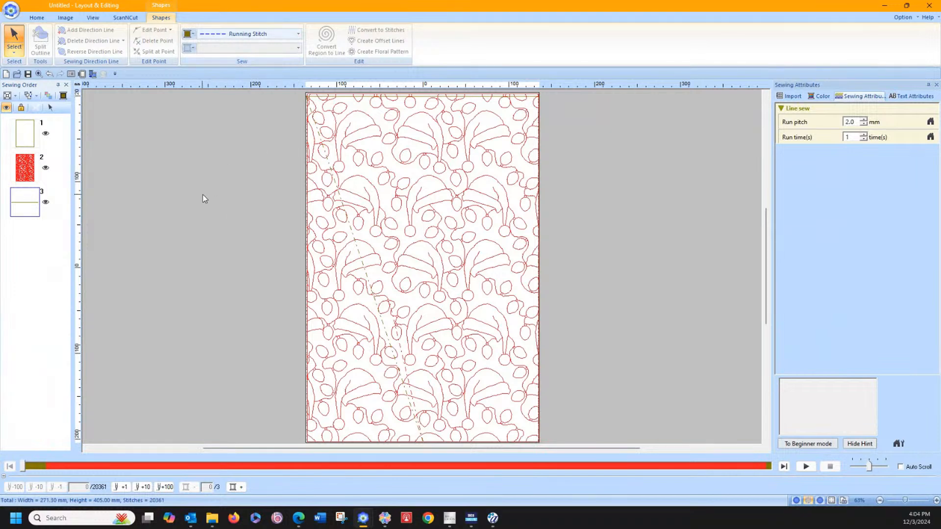
# Step: Switch back to the stocking design's Layout & Editing window and examine its decorative fill at the cuff
pyautogui.moveTo(364, 519)
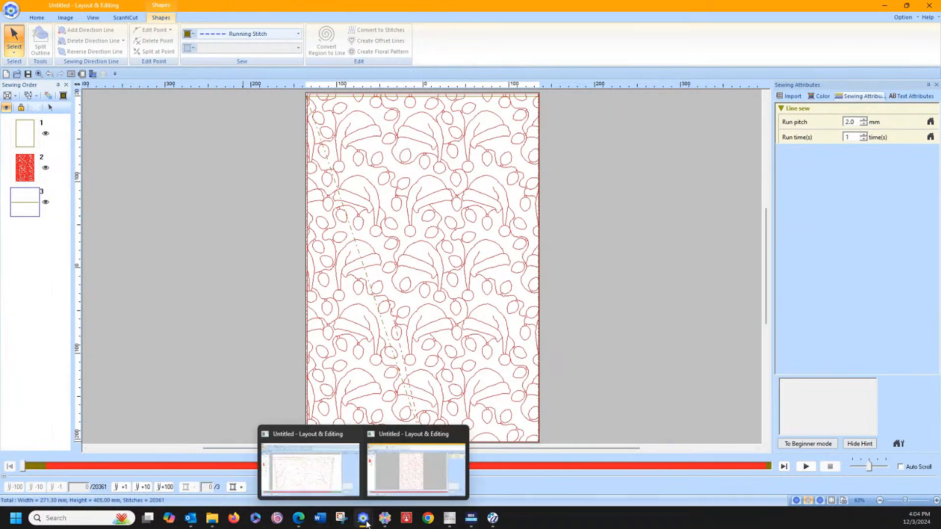
pyautogui.click(322, 487)
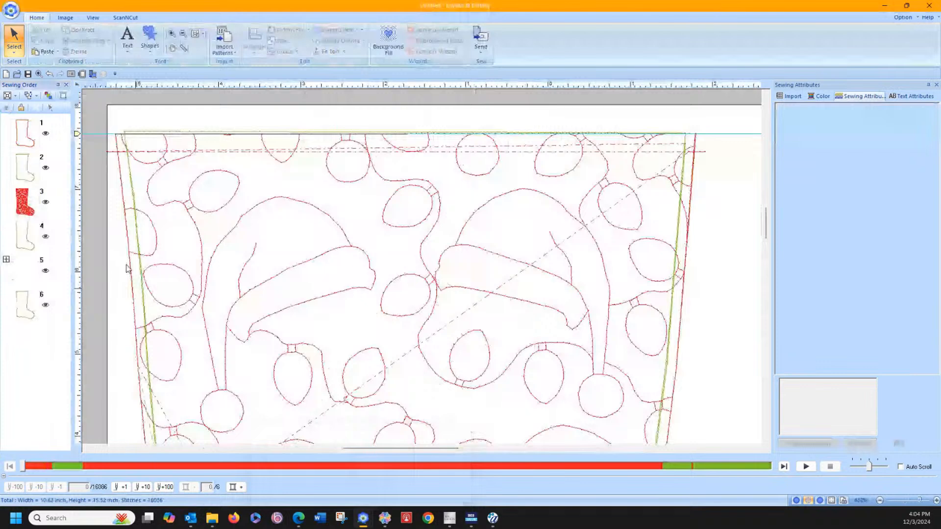
pyautogui.click(27, 205)
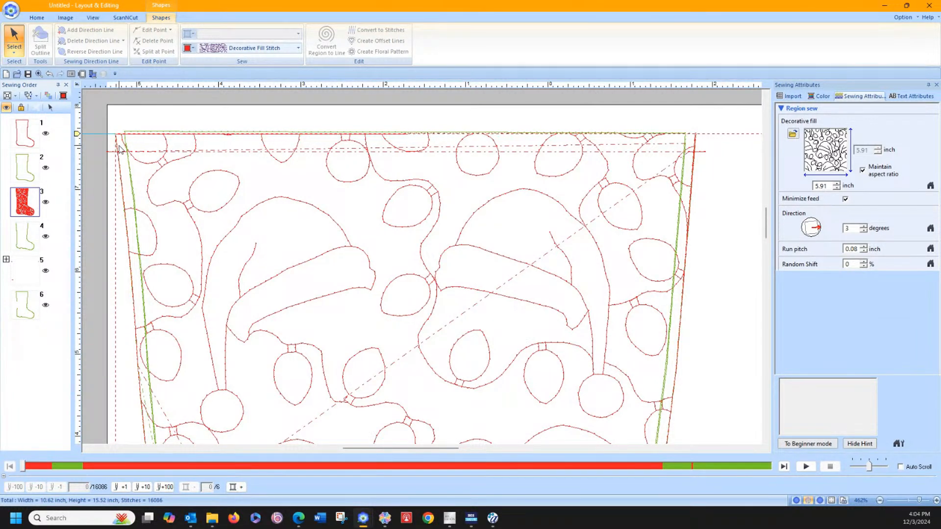
pyautogui.click(102, 111)
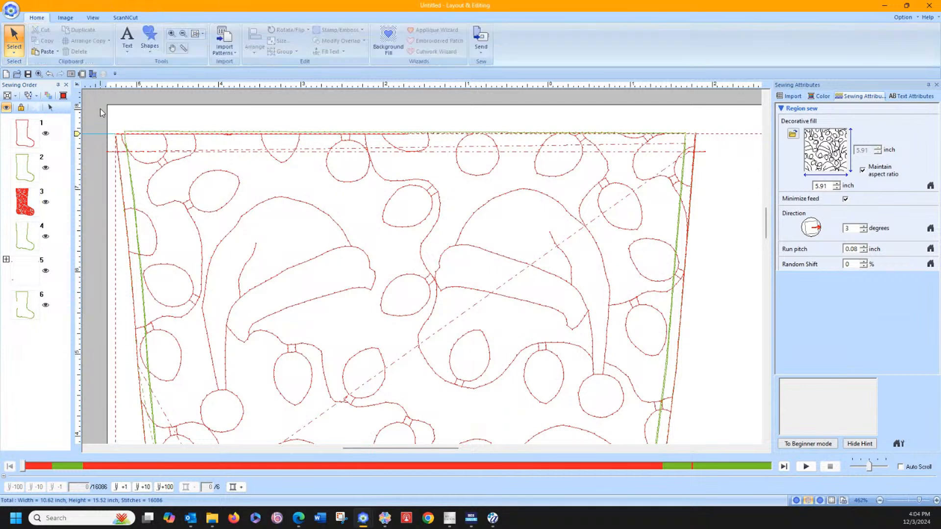
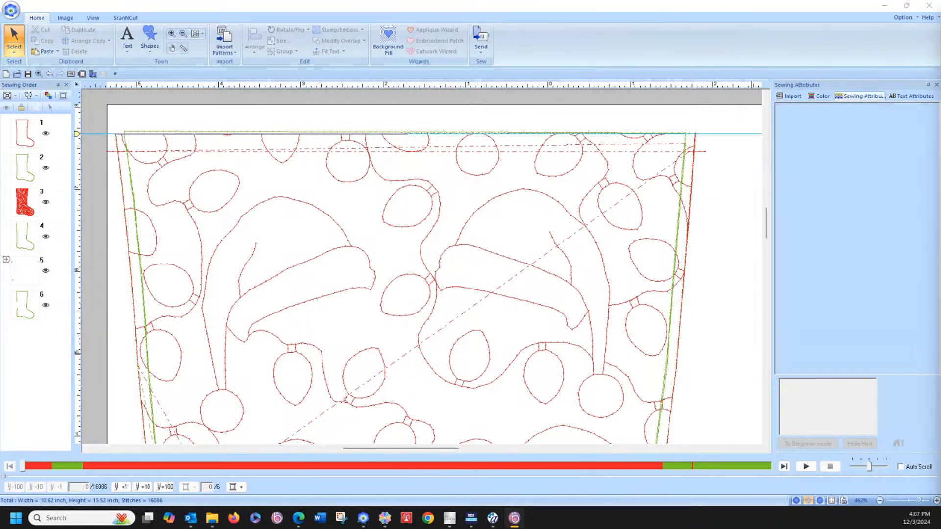
# Step: Switch to Pacesetter BES4 and place the Applique 040 flower from the Applique Shapes designs on the blank page
pyautogui.moveTo(940, 15); pyautogui.dragTo(406, 29)
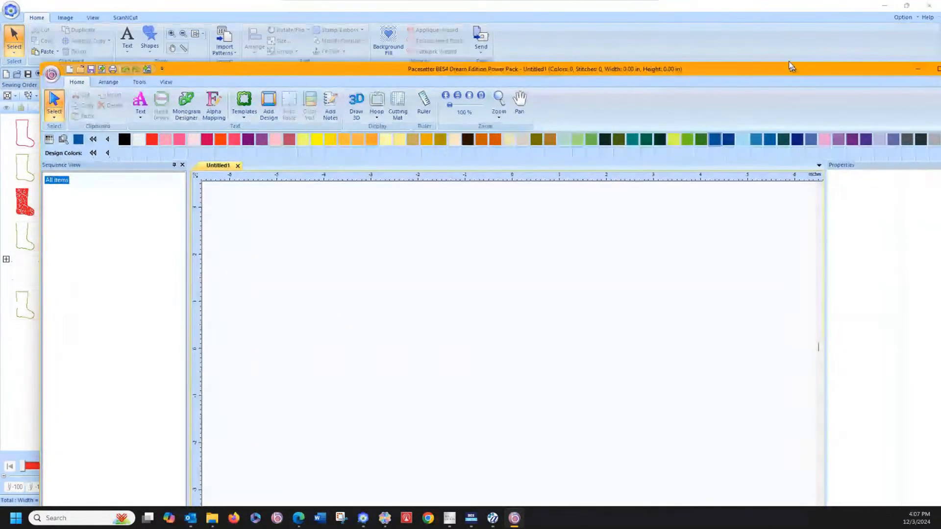
pyautogui.moveTo(790, 67); pyautogui.dragTo(778, 53)
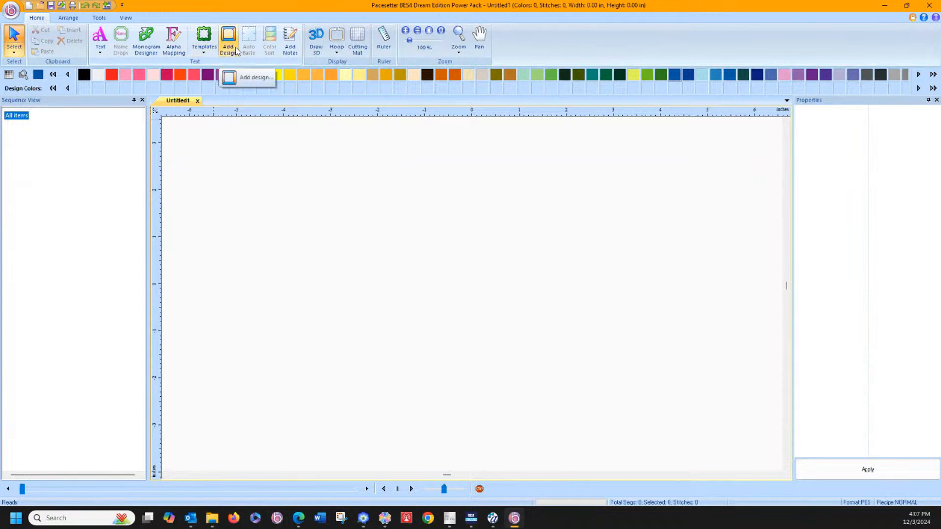
pyautogui.click(236, 51)
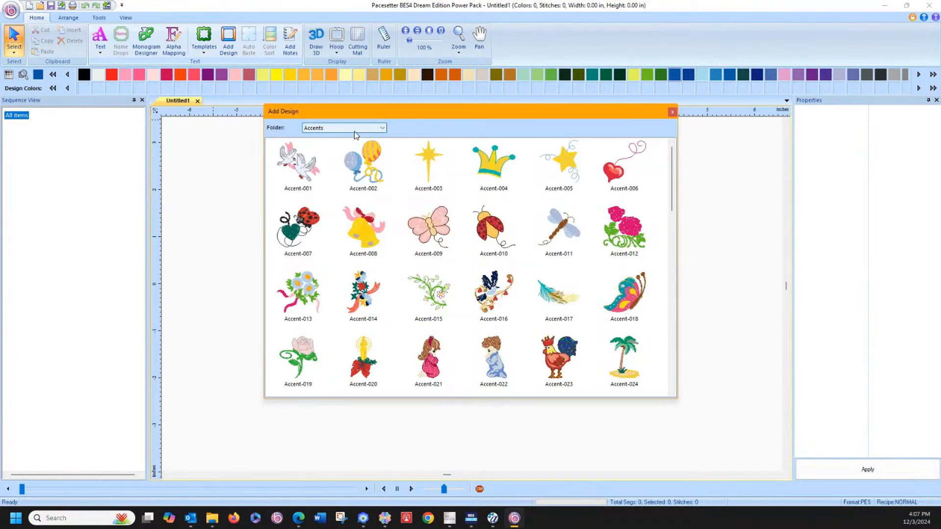
pyautogui.click(354, 133)
pyautogui.click(353, 143)
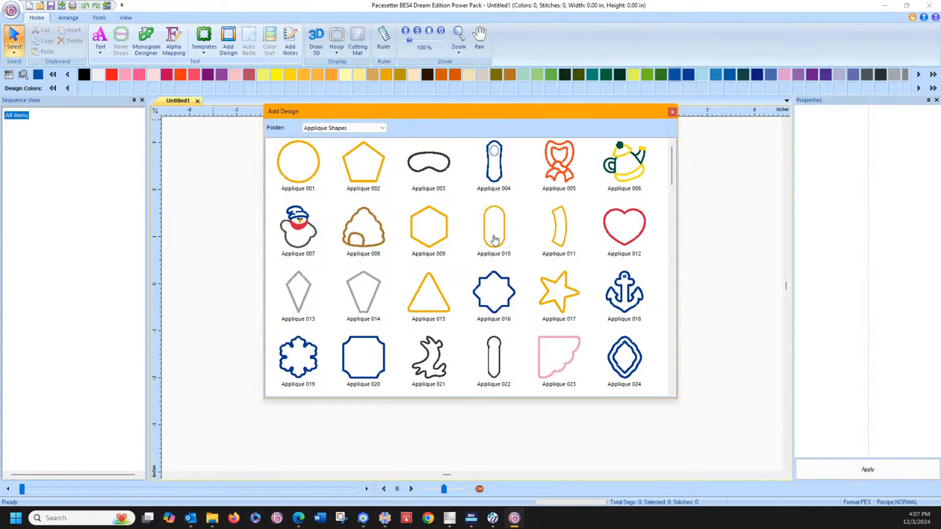
pyautogui.scroll(-5, 526, 251)
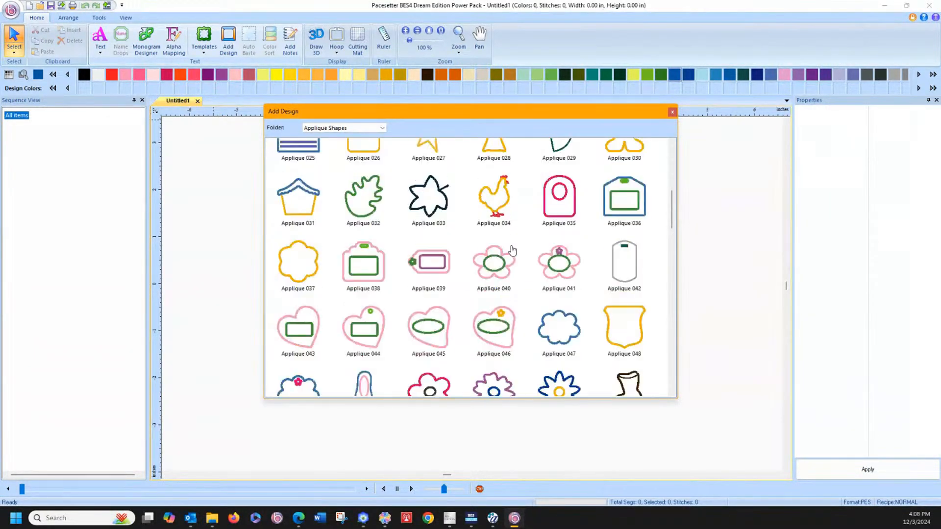
pyautogui.moveTo(515, 273)
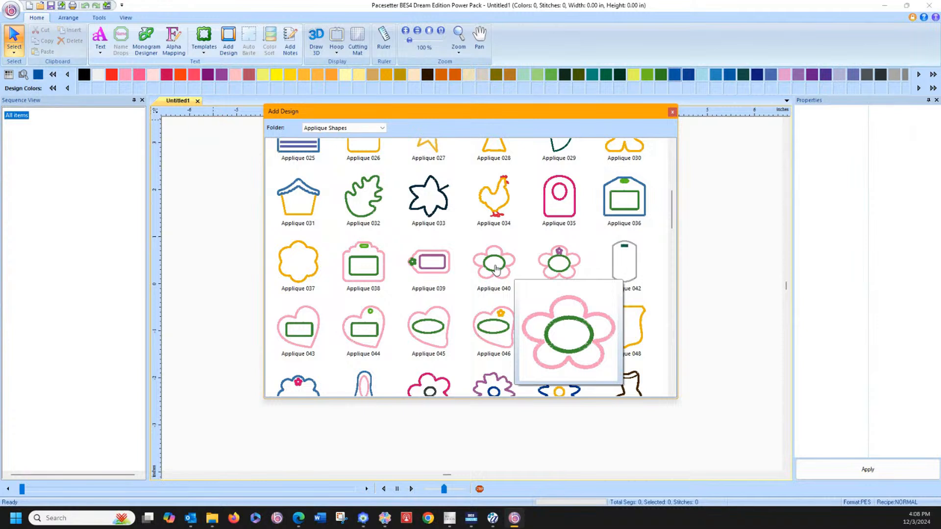
pyautogui.click(496, 269)
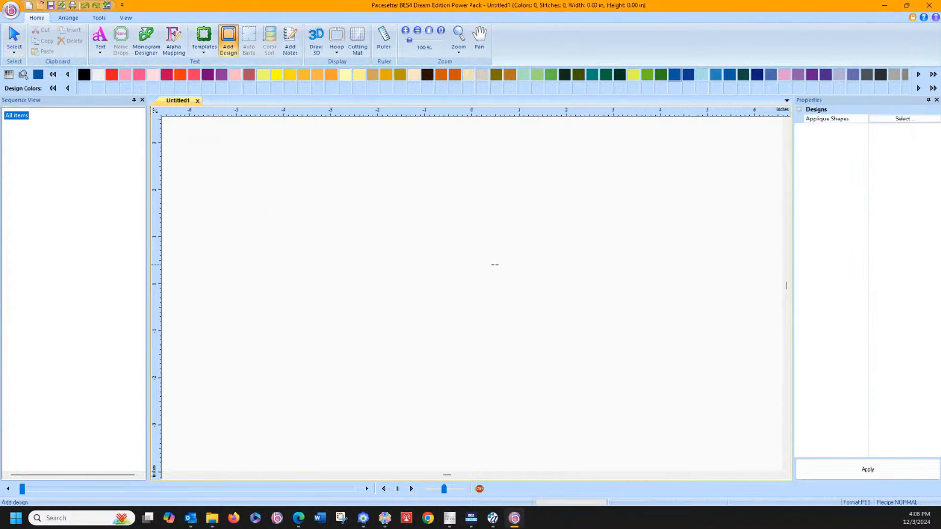
pyautogui.click(340, 351)
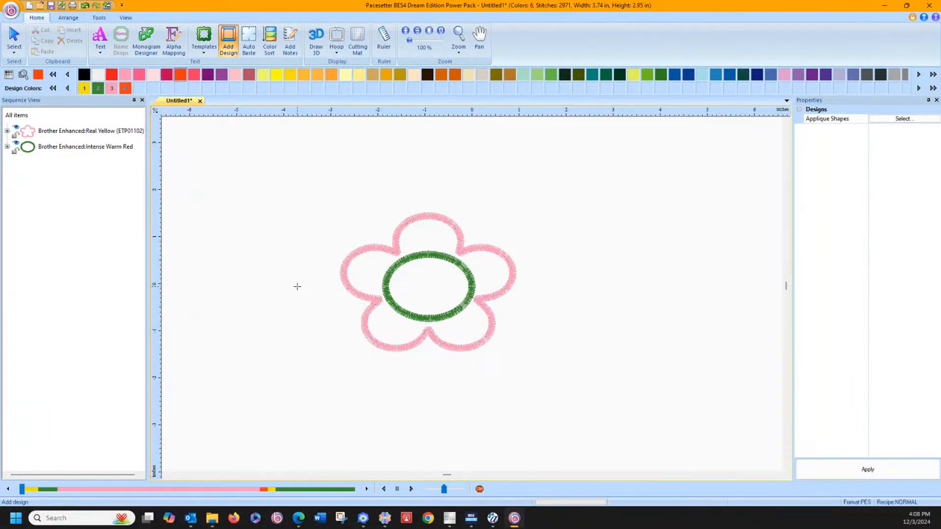
# Step: Convert the applique flower to ScanNCut artwork and move the green oval and pink flower apart so they sit side by side
pyautogui.click(100, 17)
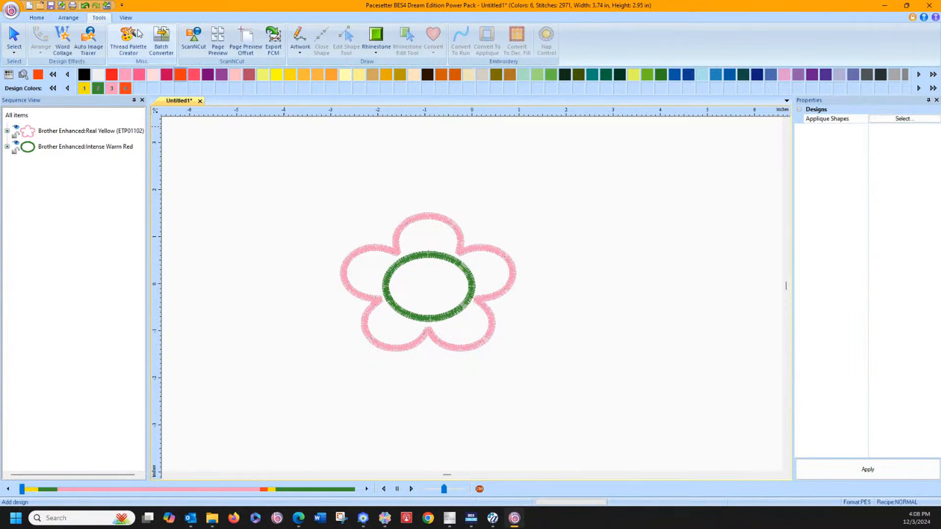
pyautogui.click(193, 41)
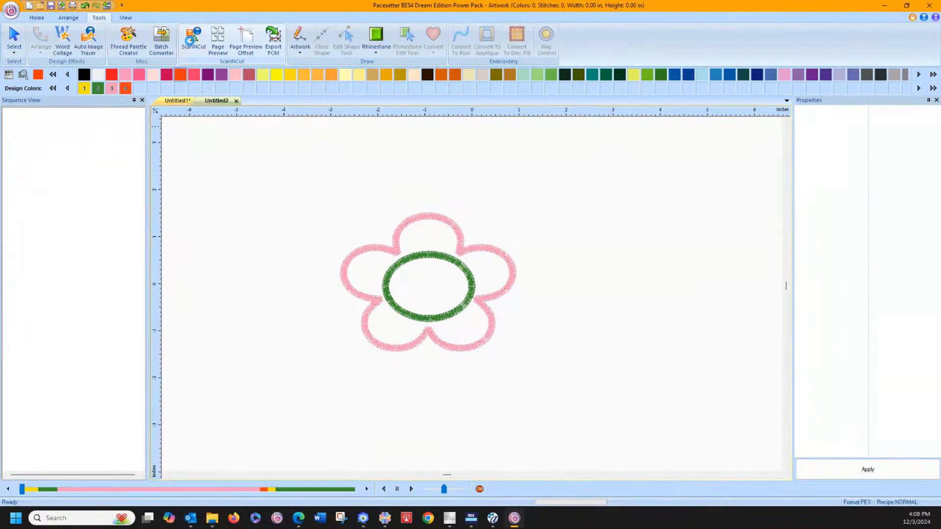
pyautogui.moveTo(410, 196); pyautogui.dragTo(266, 163)
pyautogui.moveTo(489, 278); pyautogui.dragTo(888, 270)
pyautogui.moveTo(519, 297); pyautogui.dragTo(350, 272)
pyautogui.moveTo(607, 248); pyautogui.dragTo(398, 250)
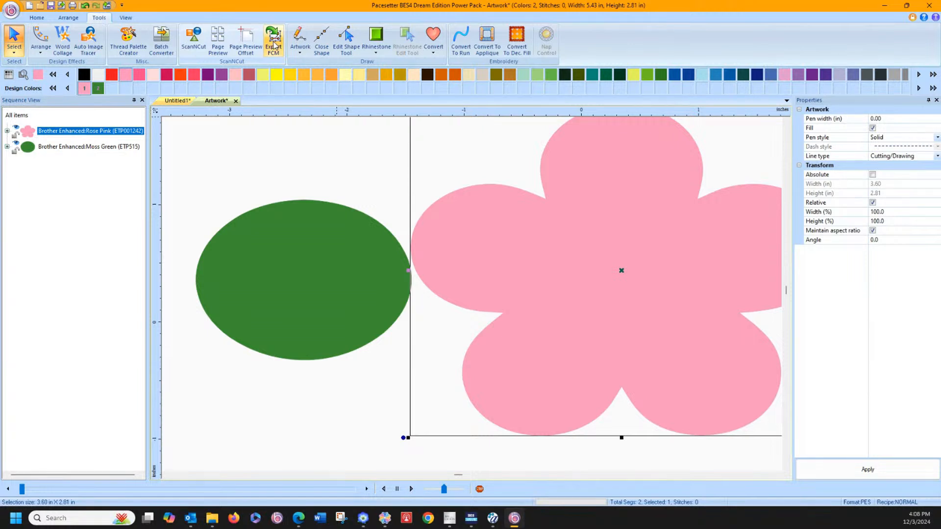
# Step: Send the cutting shapes to the ScanNCut machine under the file name Artwork
pyautogui.click(10, 9)
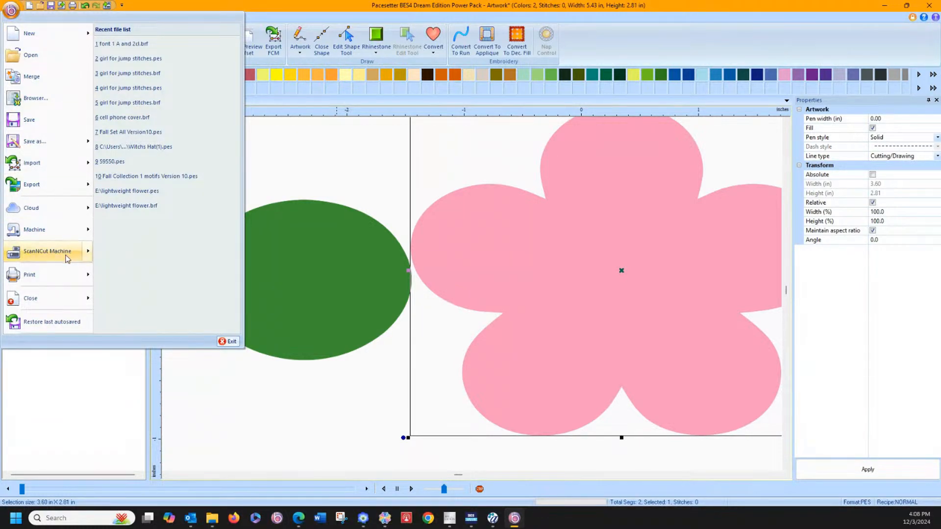
pyautogui.moveTo(68, 259)
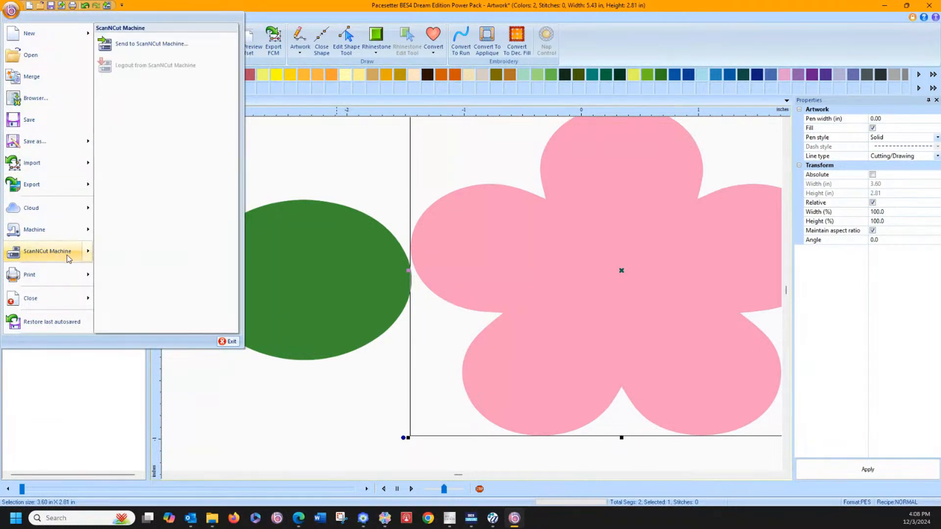
pyautogui.click(125, 45)
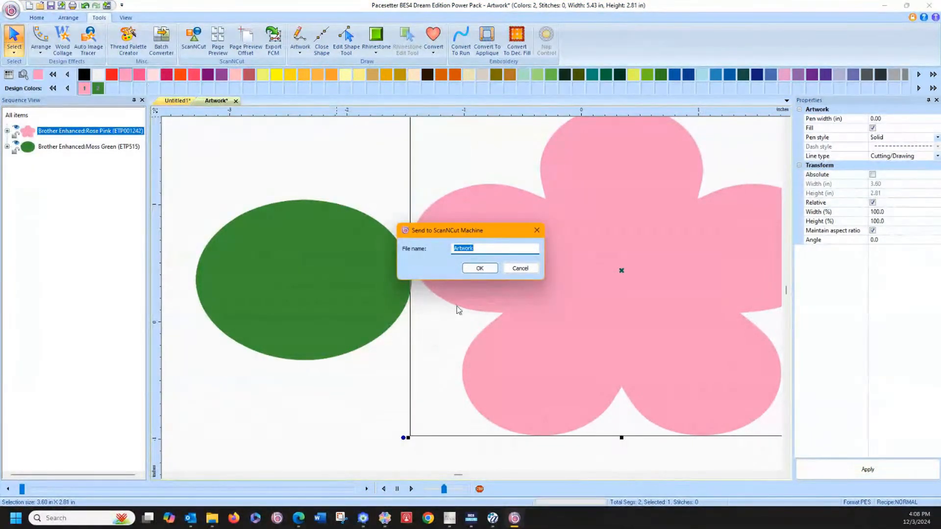
pyautogui.click(476, 269)
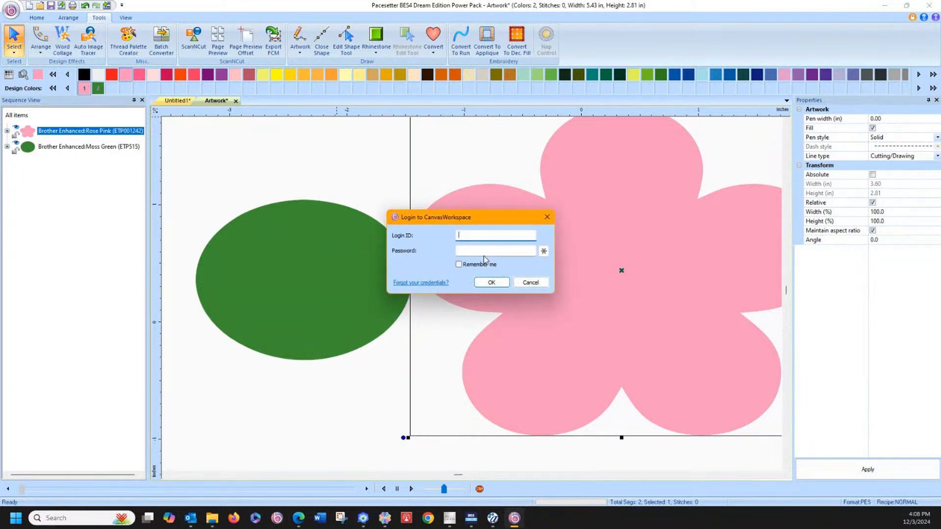
# Step: Log in to CanvasWorkspace with the login ID and account password, choose to be remembered, and complete the transfer
pyautogui.write('fingersewn')
pyautogui.press('Tab')
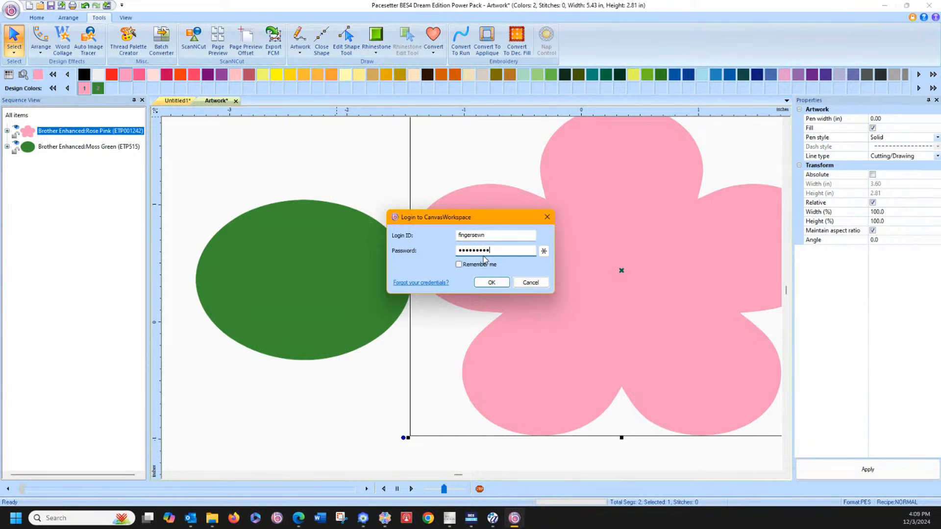
pyautogui.click(483, 264)
pyautogui.click(486, 283)
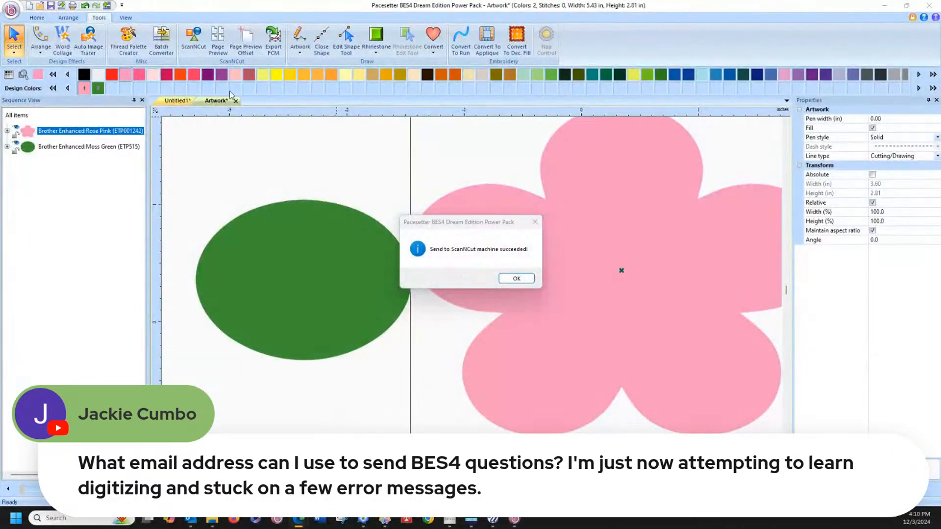
pyautogui.click(516, 279)
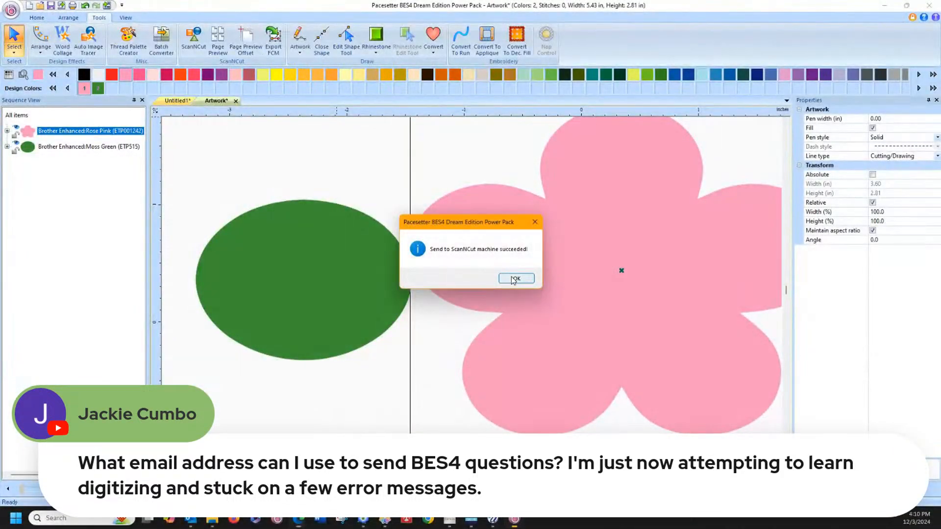
pyautogui.click(273, 42)
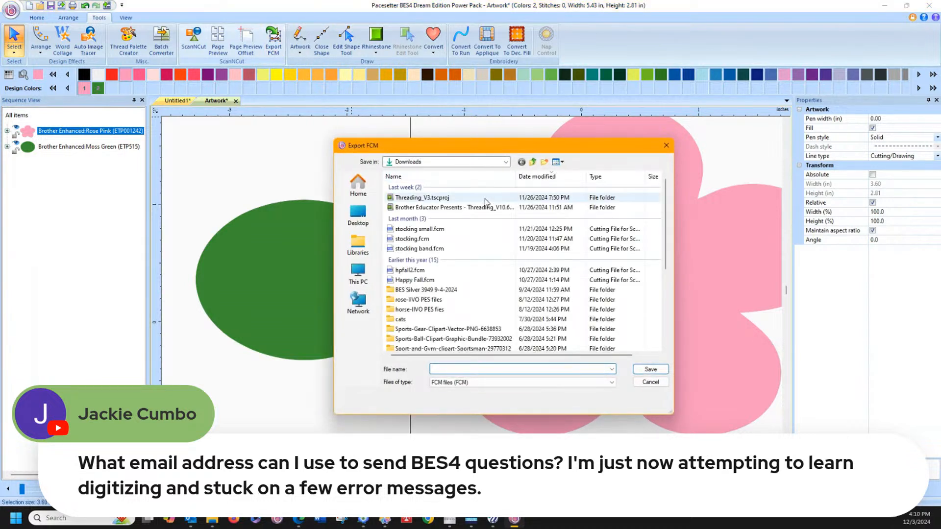
pyautogui.click(363, 276)
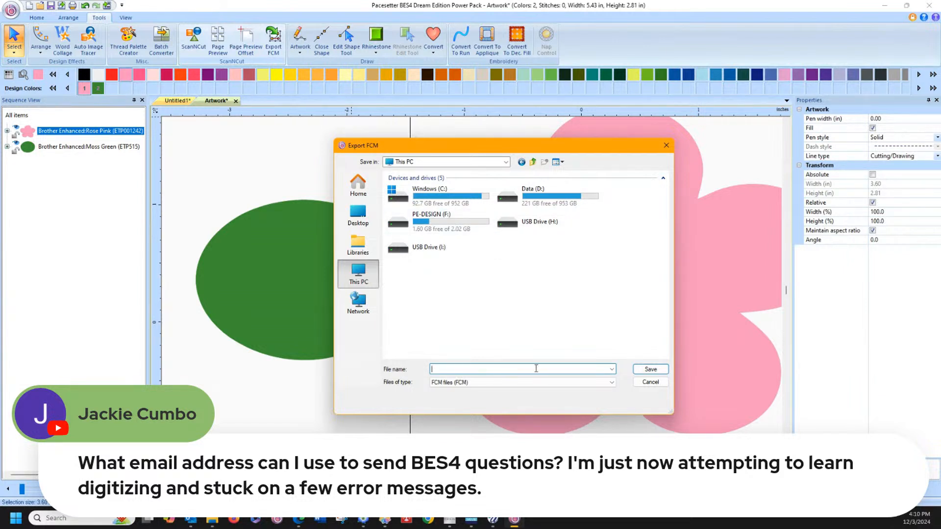
pyautogui.click(651, 382)
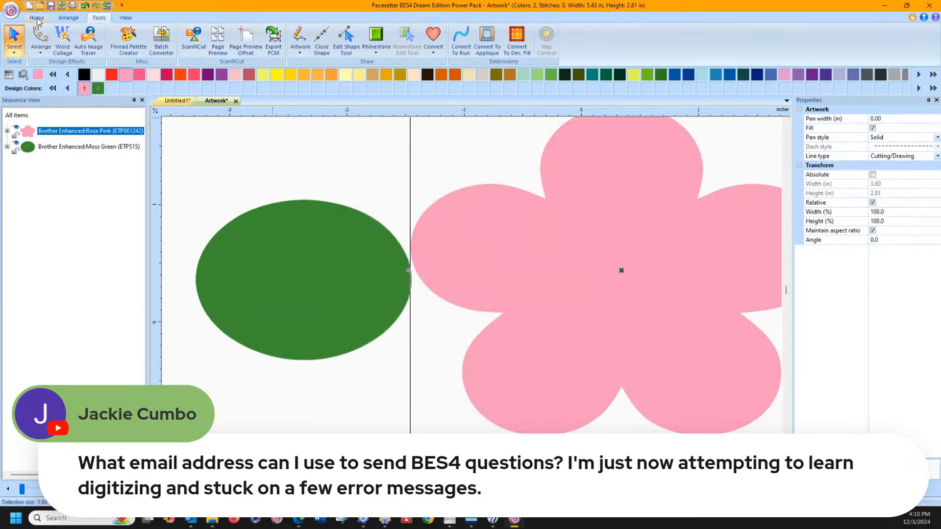
# Step: Start opening an existing design file and browse to the Commercial Embroidery Designs folder on the Data (D:) drive
pyautogui.click(36, 18)
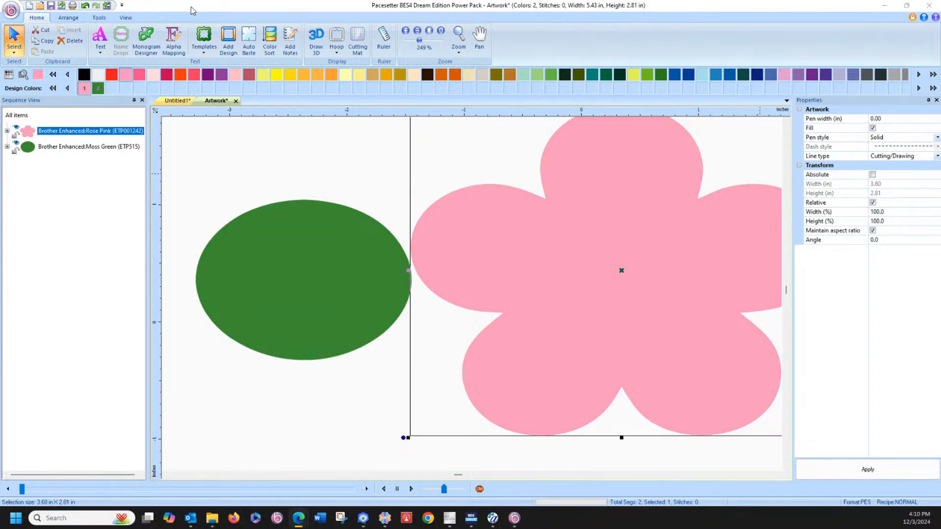
pyautogui.click(41, 6)
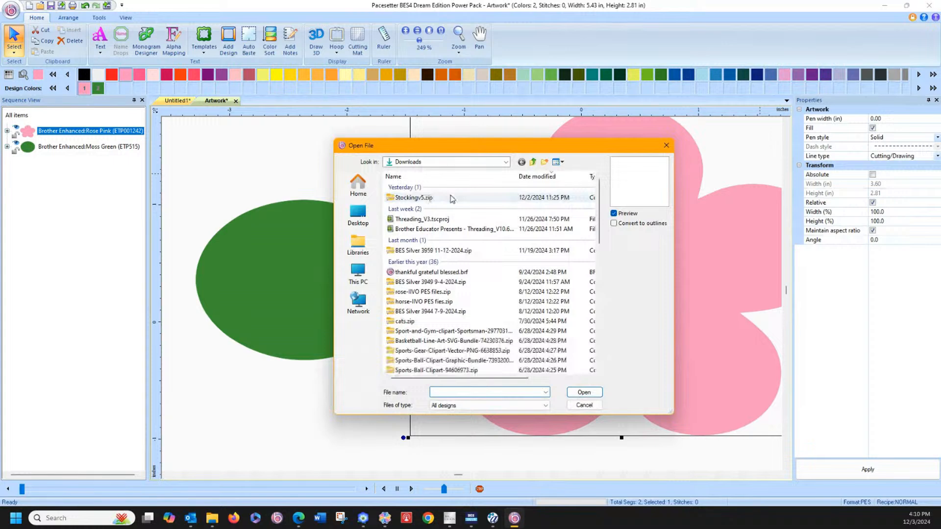
pyautogui.click(358, 274)
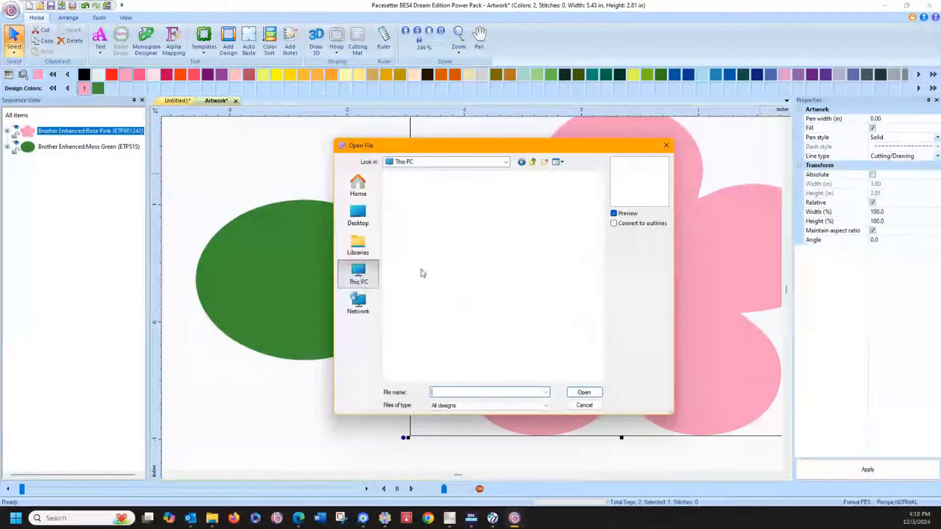
pyautogui.doubleClick(431, 199)
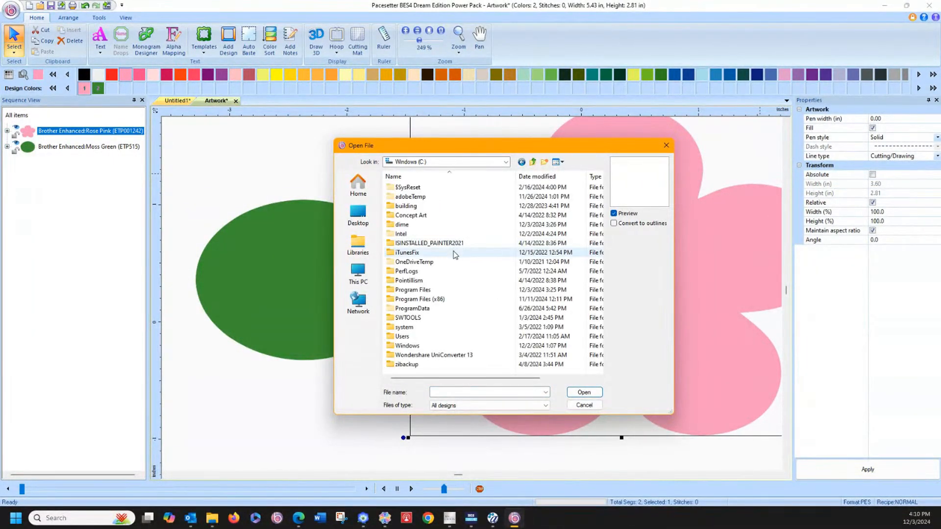
pyautogui.click(365, 275)
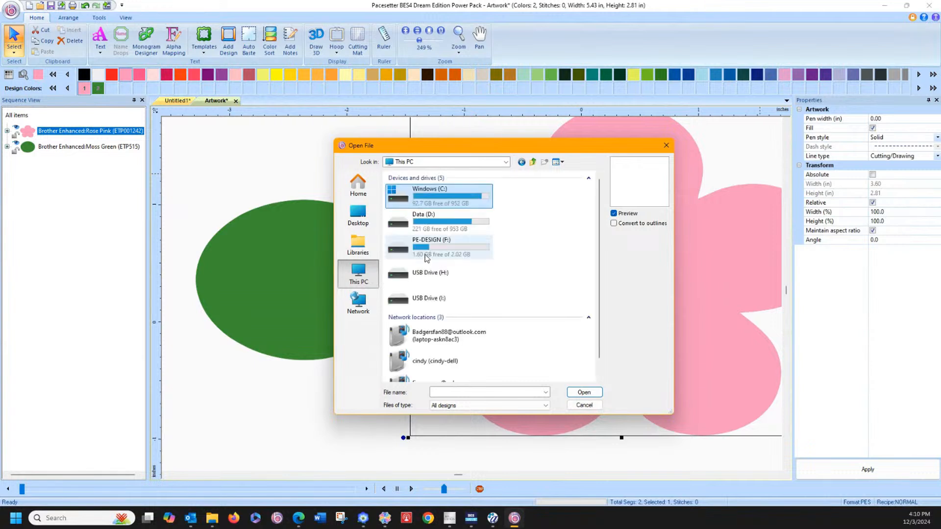
pyautogui.doubleClick(422, 222)
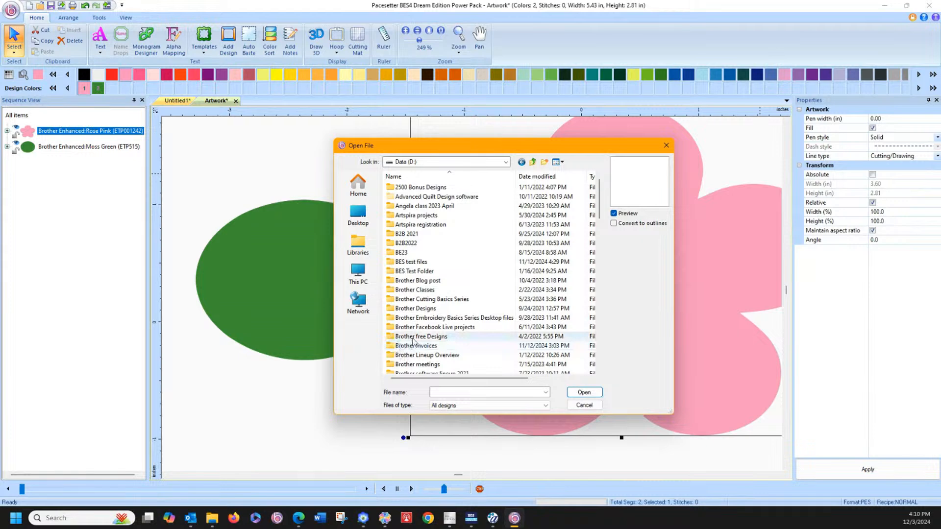
pyautogui.scroll(-2, 413, 342)
pyautogui.scroll(-3, 401, 341)
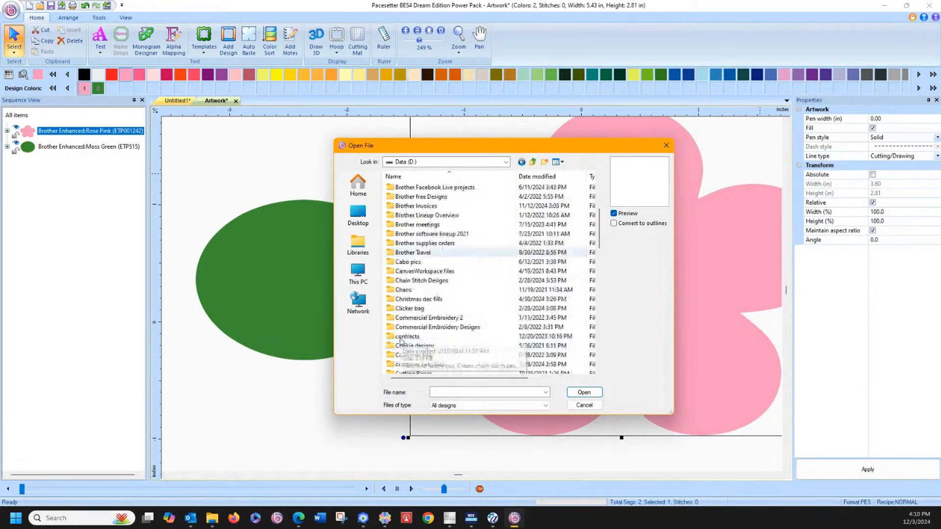
pyautogui.scroll(-1, 401, 341)
pyautogui.doubleClick(399, 328)
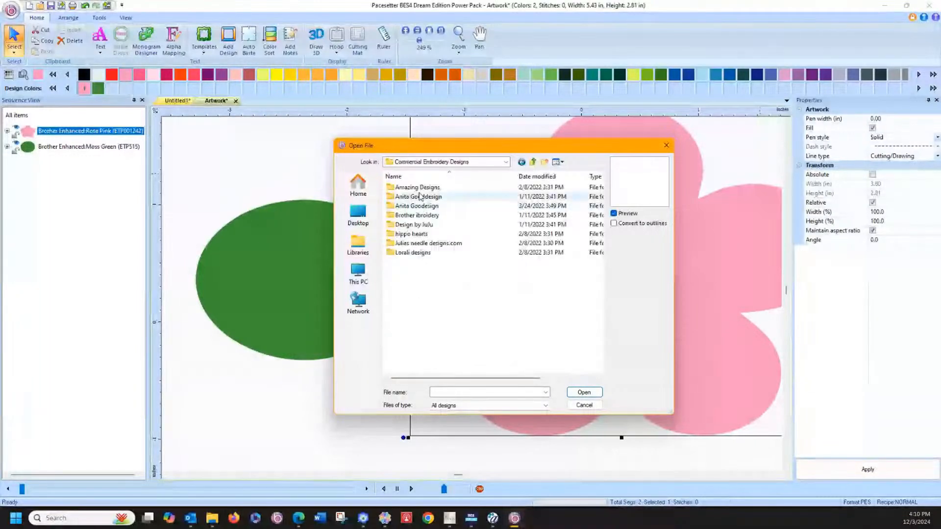
# Step: Look through the Anita Gooddesign and Anita Goodesign folders, preview butterfly beautifu.pes, and return to the Commercial Embroidery Designs folder
pyautogui.doubleClick(420, 197)
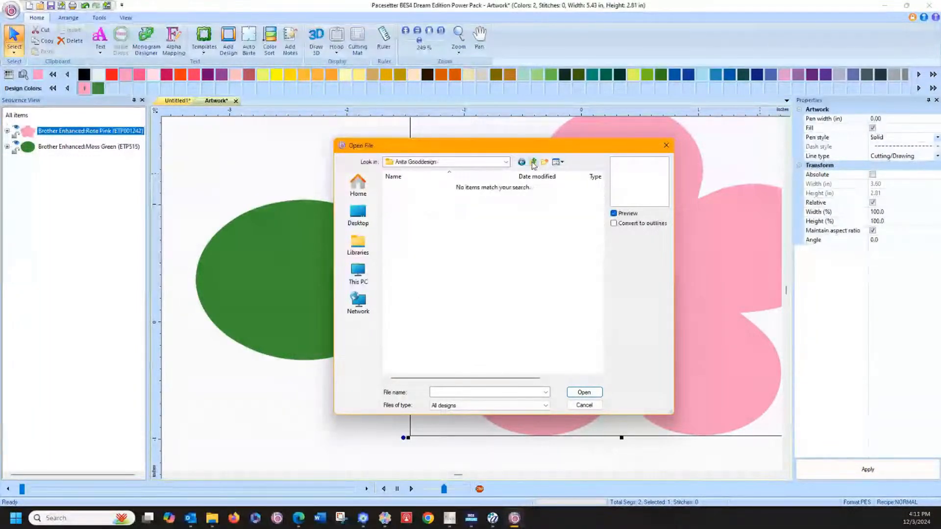
pyautogui.click(533, 163)
pyautogui.doubleClick(431, 206)
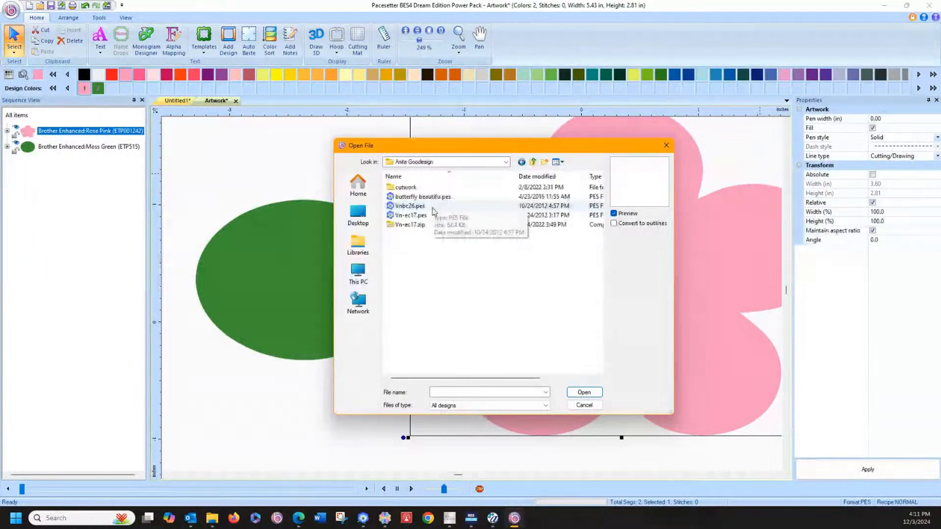
pyautogui.click(432, 197)
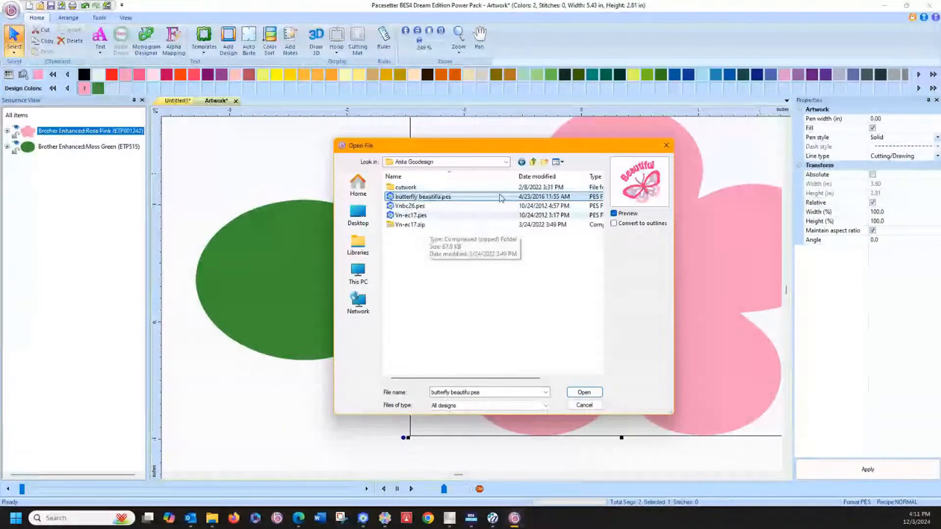
pyautogui.click(533, 162)
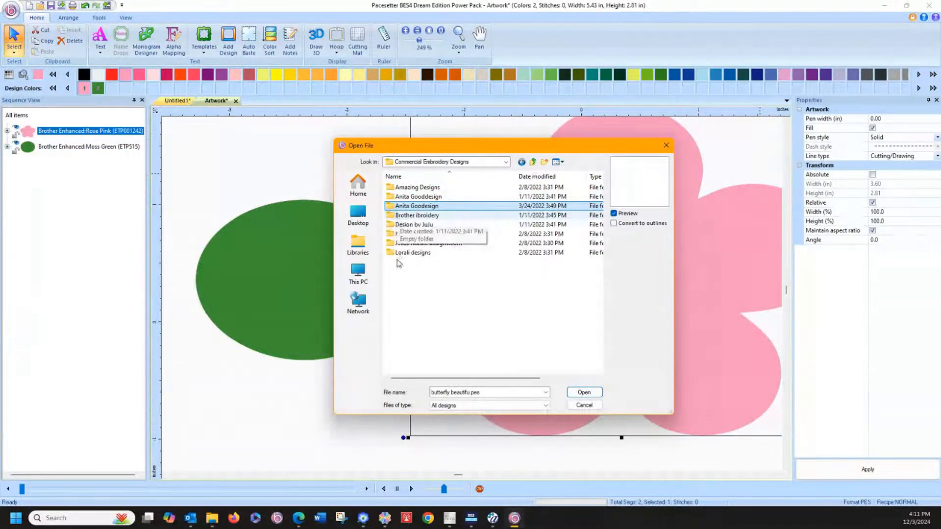
# Step: Open the design hippo hearts 4x4.pes from the hippo hearts folder
pyautogui.click(457, 270)
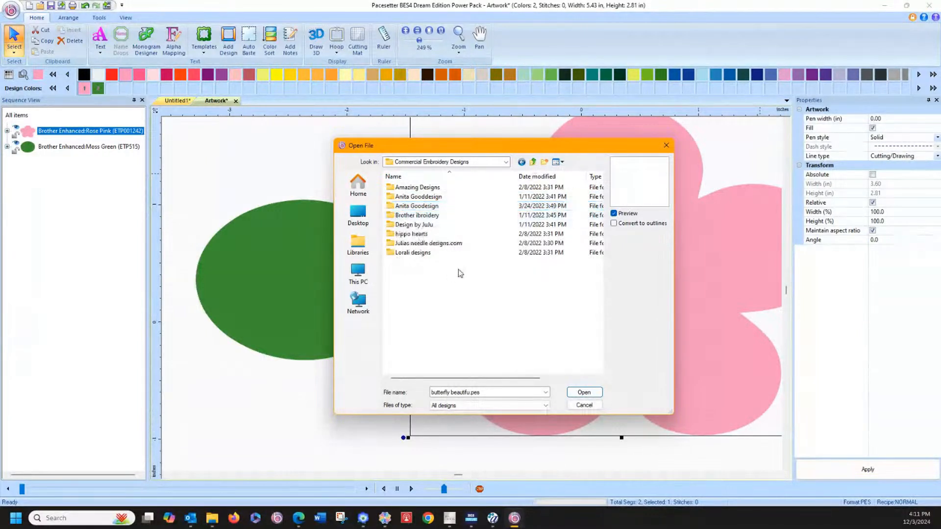
pyautogui.doubleClick(409, 235)
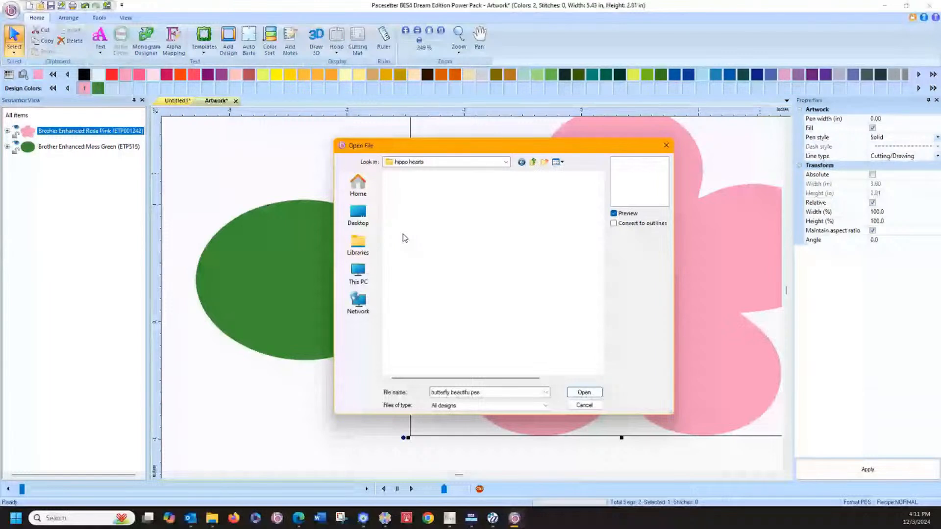
pyautogui.doubleClick(414, 191)
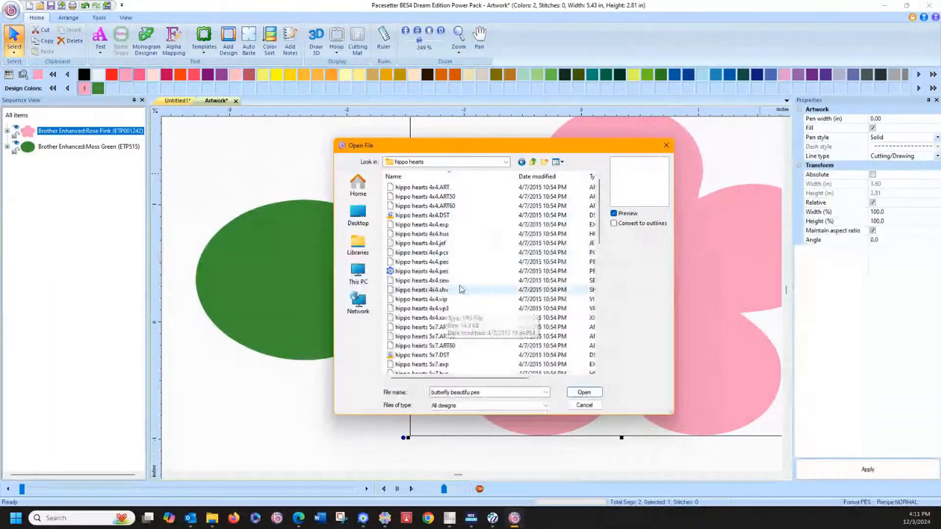
pyautogui.doubleClick(429, 273)
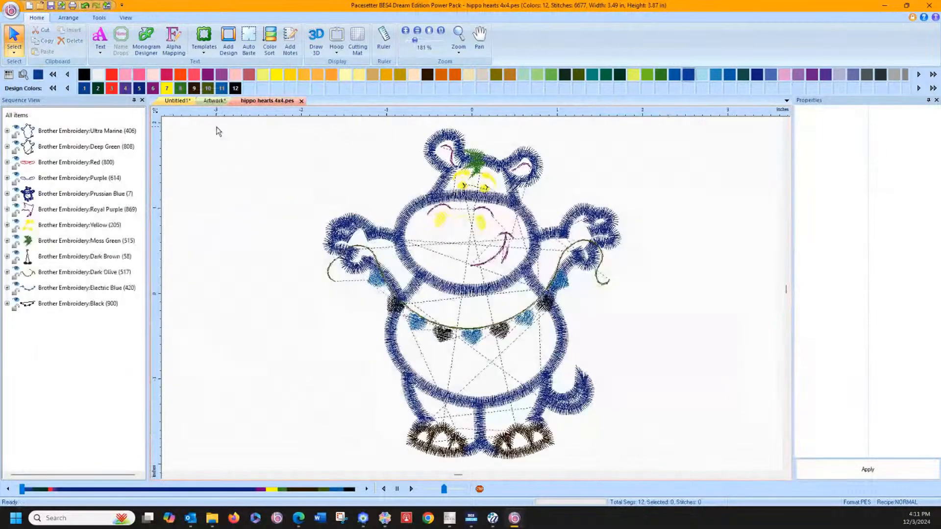
# Step: Recolour the hippo's first outline, Ultra Marine, with Applique Material (100) from the Brother Embroidery thread palette
pyautogui.click(123, 131)
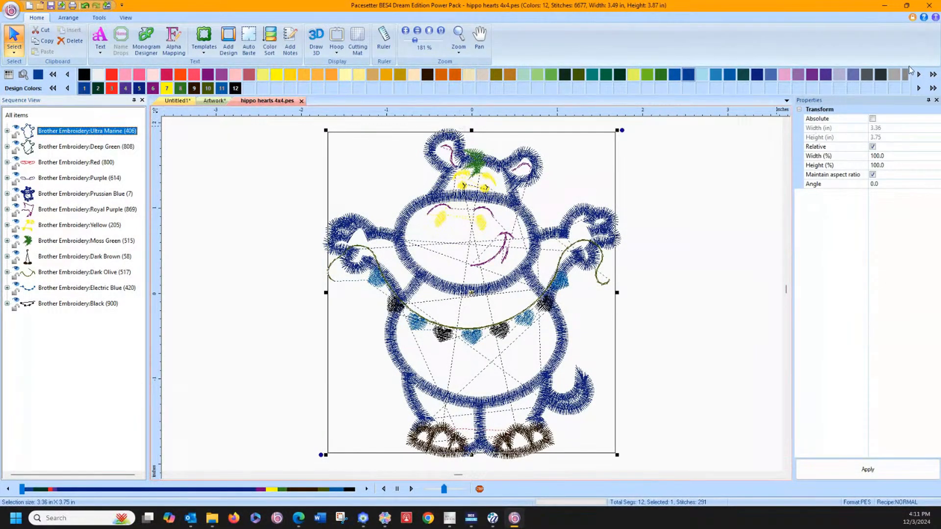
pyautogui.click(9, 75)
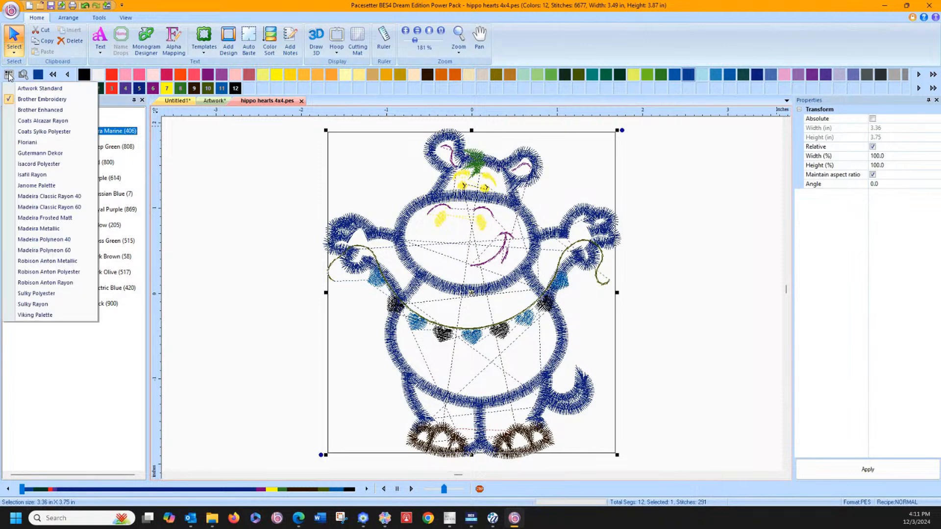
pyautogui.click(26, 100)
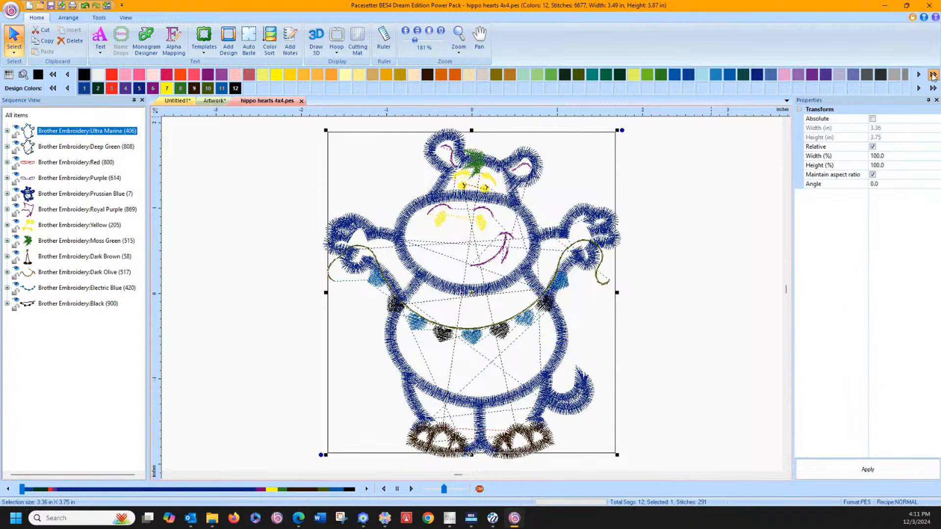
pyautogui.click(933, 75)
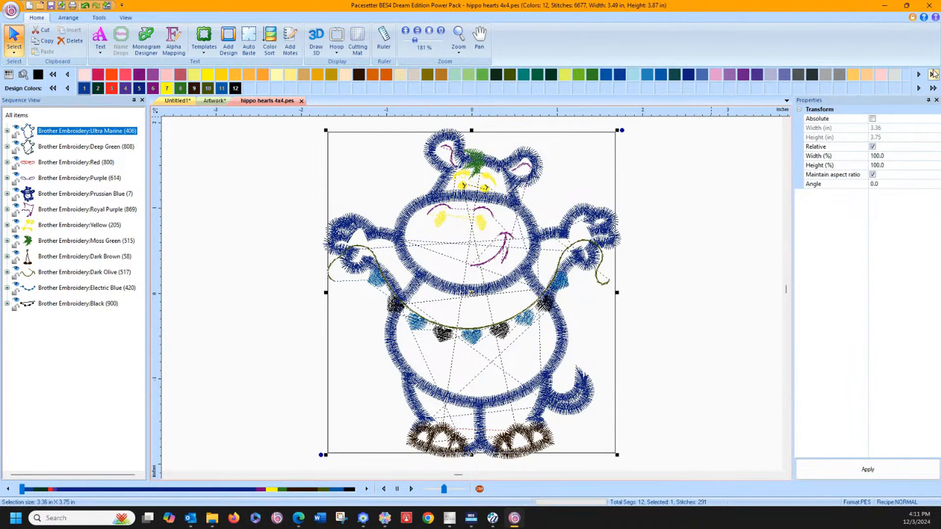
pyautogui.click(854, 75)
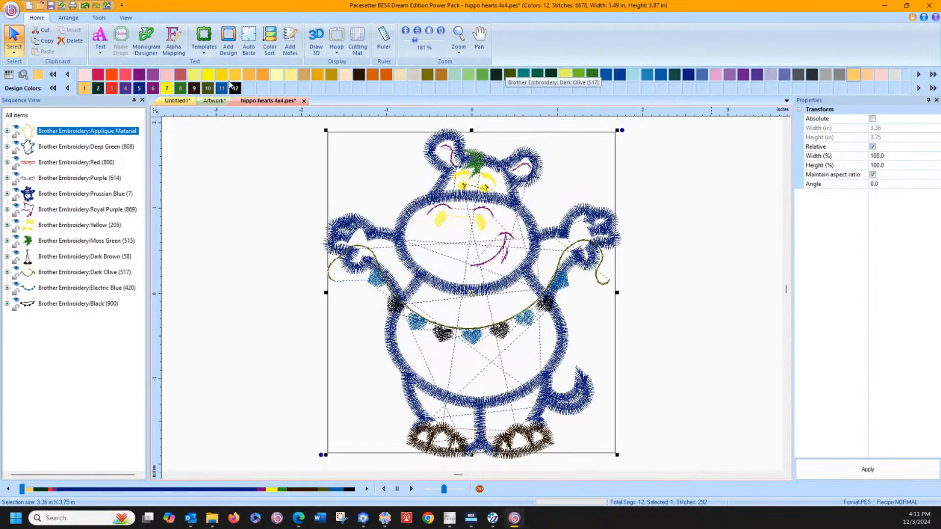
# Step: Recolour the Purple (614) outline of the hippo's feet with the Brother Embroidery Applique Material thread
pyautogui.click(63, 180)
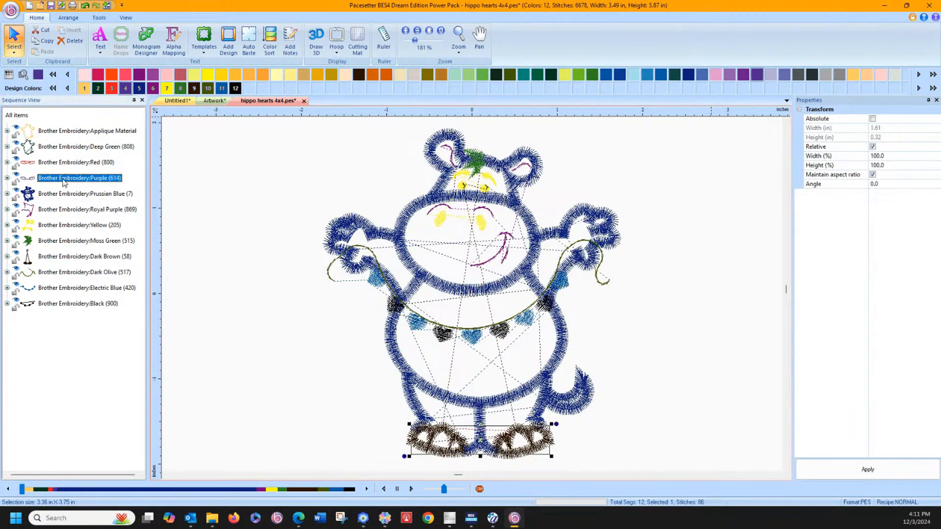
pyautogui.click(35, 166)
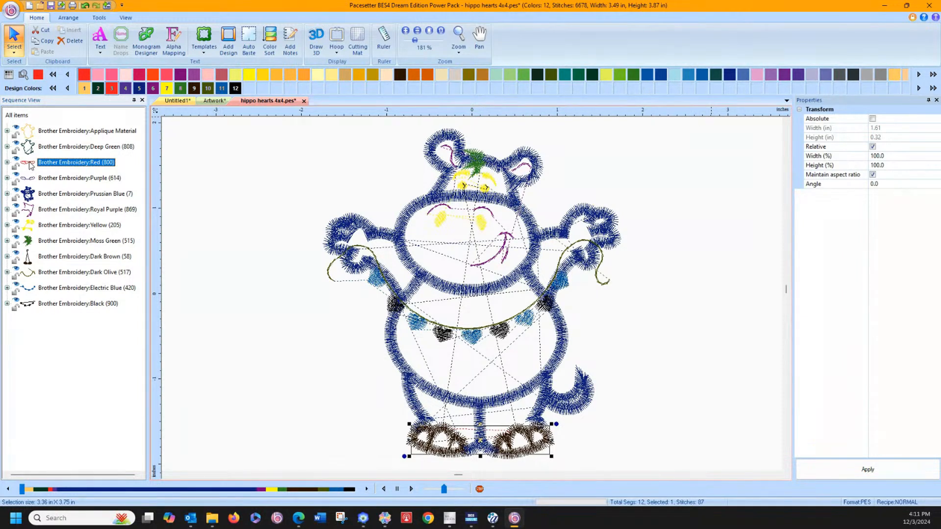
pyautogui.click(48, 179)
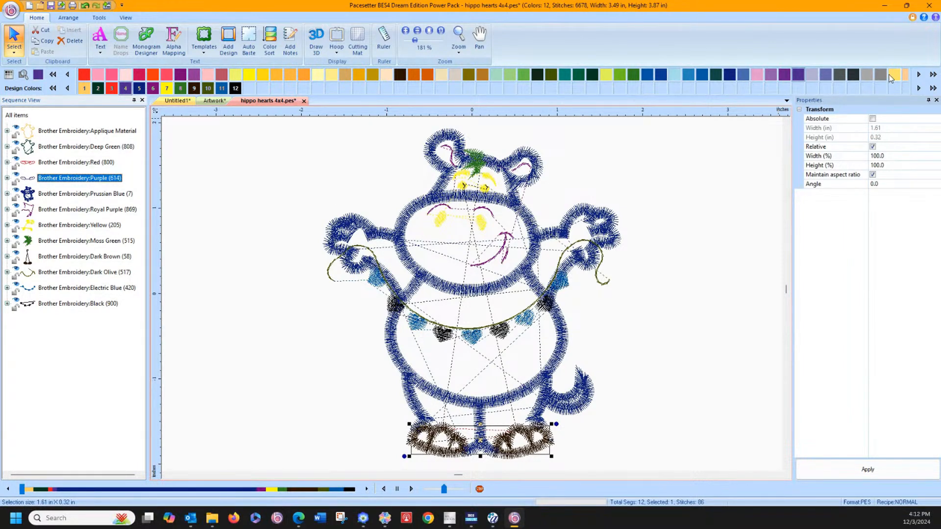
pyautogui.click(893, 75)
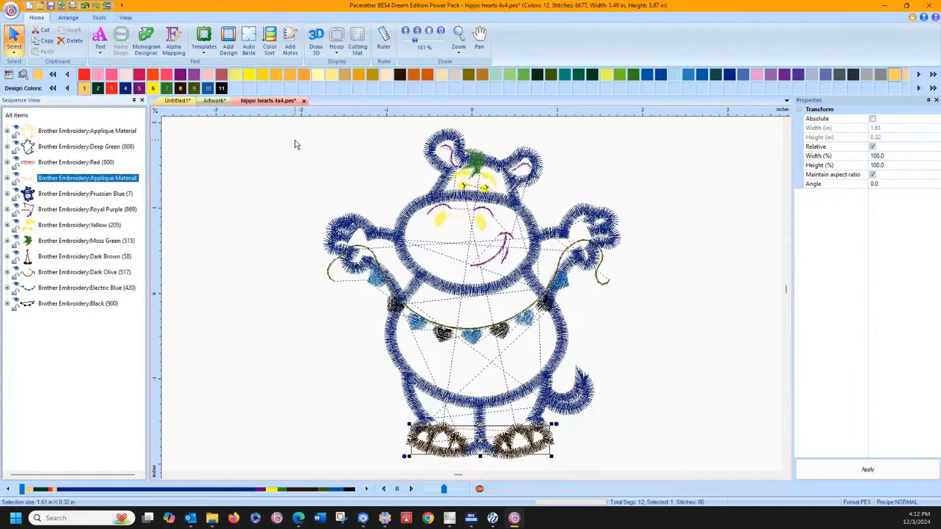
# Step: Convert the hippo's applique material outlines to ScanNCut artwork with Export FCM and move the feet clear of the body, side by side
pyautogui.click(195, 226)
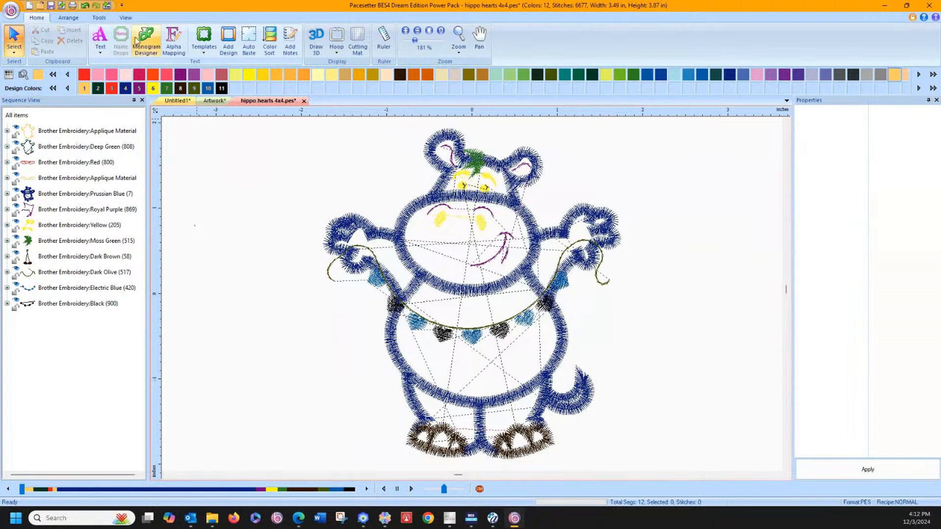
pyautogui.click(101, 19)
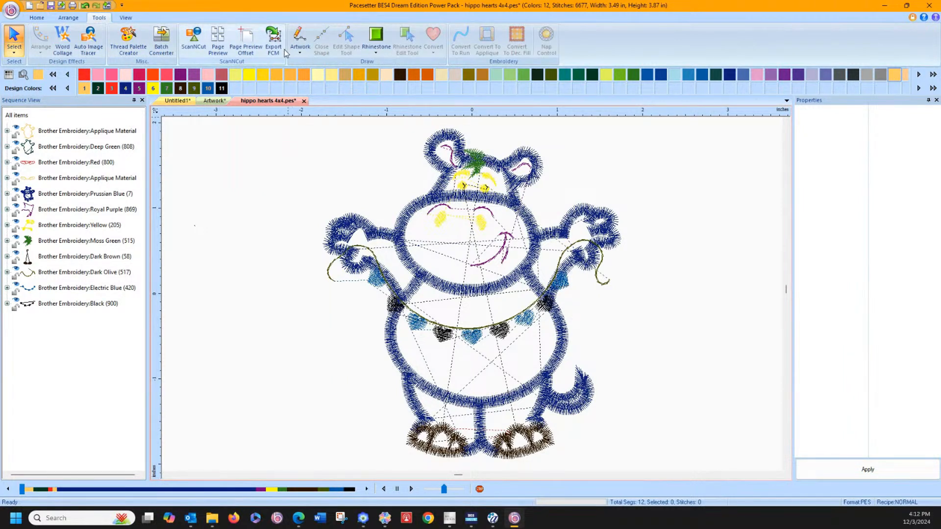
pyautogui.click(271, 42)
pyautogui.moveTo(425, 439); pyautogui.dragTo(193, 306)
pyautogui.moveTo(481, 243); pyautogui.dragTo(536, 241)
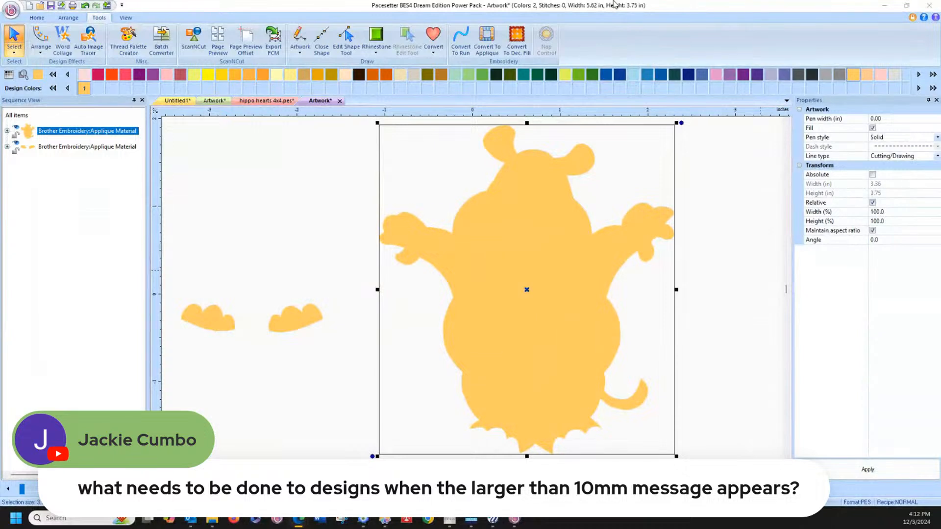
# Step: Delete the whole applique flower, including its oval center, from the Untitled1 design
pyautogui.click(186, 101)
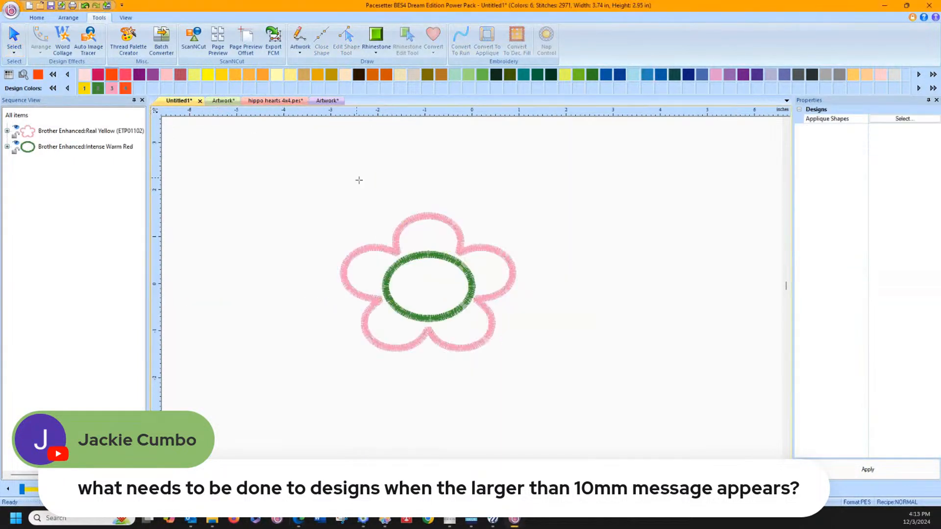
pyautogui.click(14, 39)
pyautogui.hotkey('ctrl', 'a')
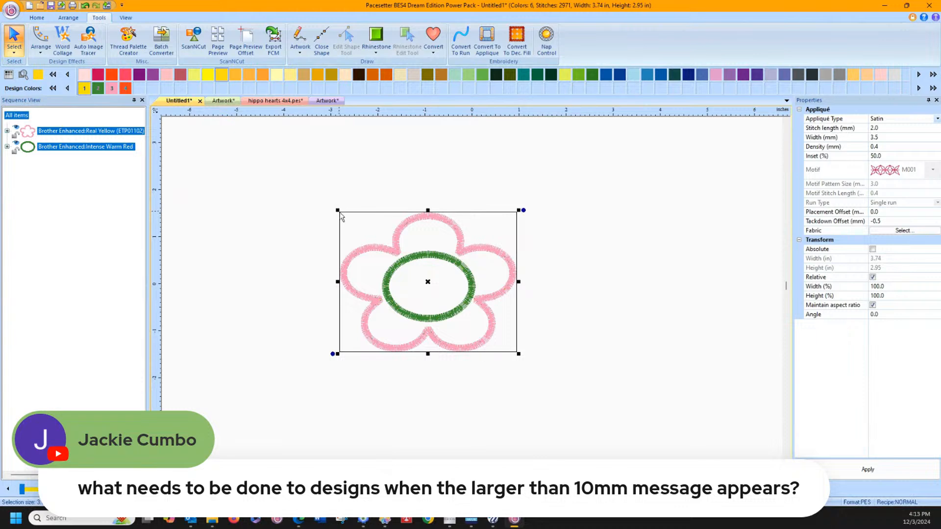
pyautogui.press('Delete')
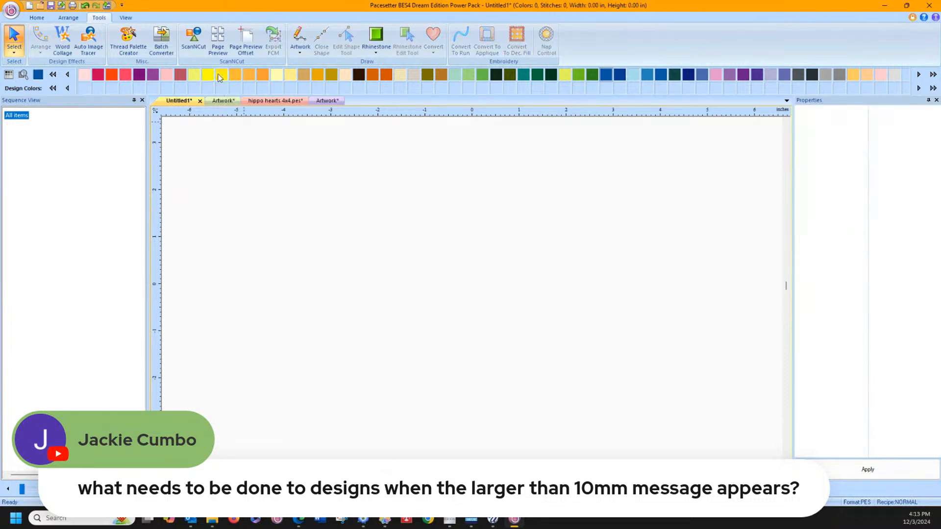
# Step: Add the Accent-009 butterfly from the Accents design folder to the empty Untitled1 workspace
pyautogui.click(40, 19)
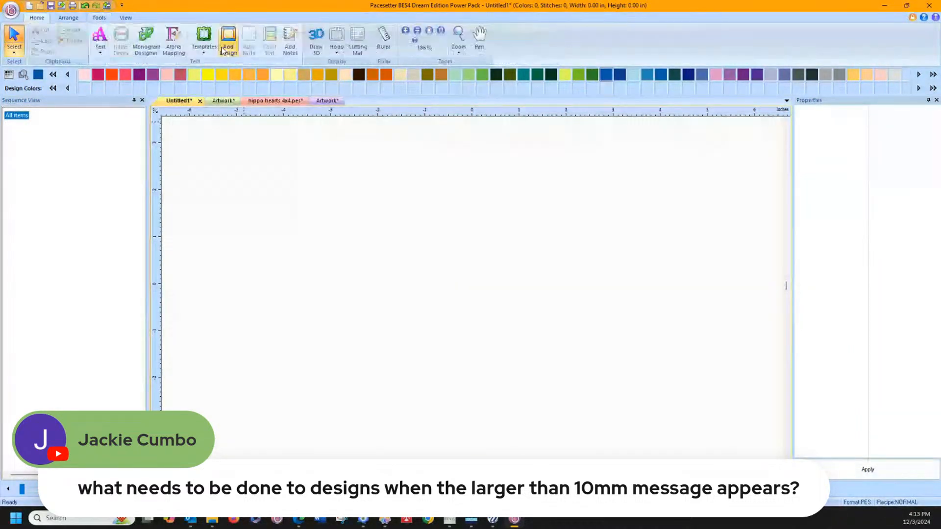
pyautogui.click(228, 40)
pyautogui.click(357, 130)
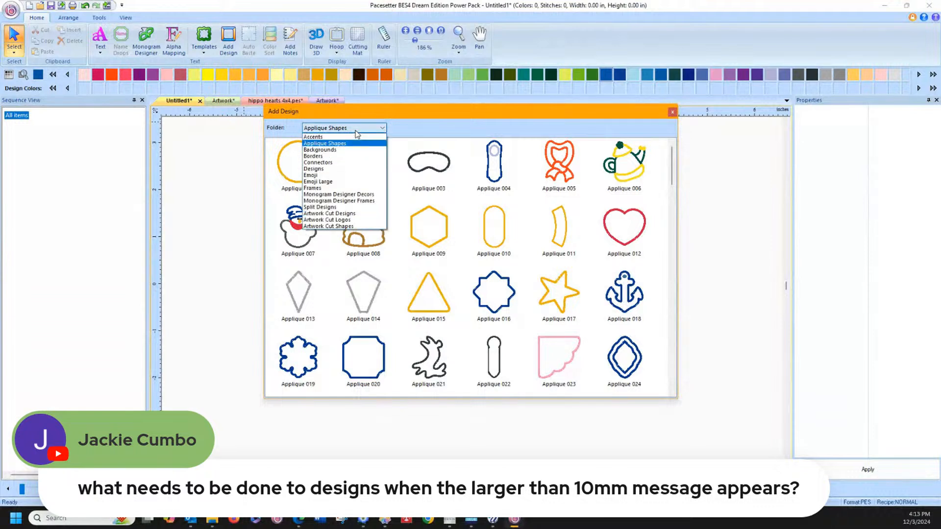
pyautogui.click(352, 138)
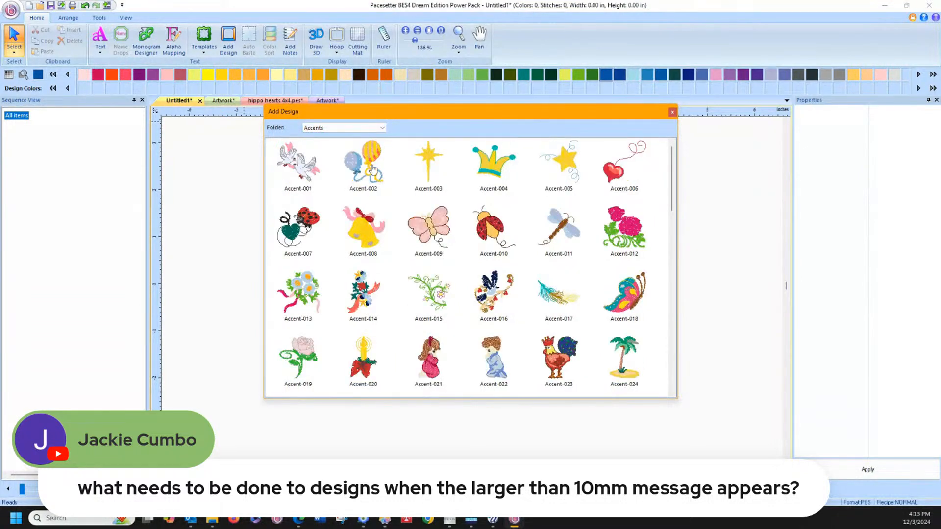
pyautogui.doubleClick(427, 232)
pyautogui.click(367, 306)
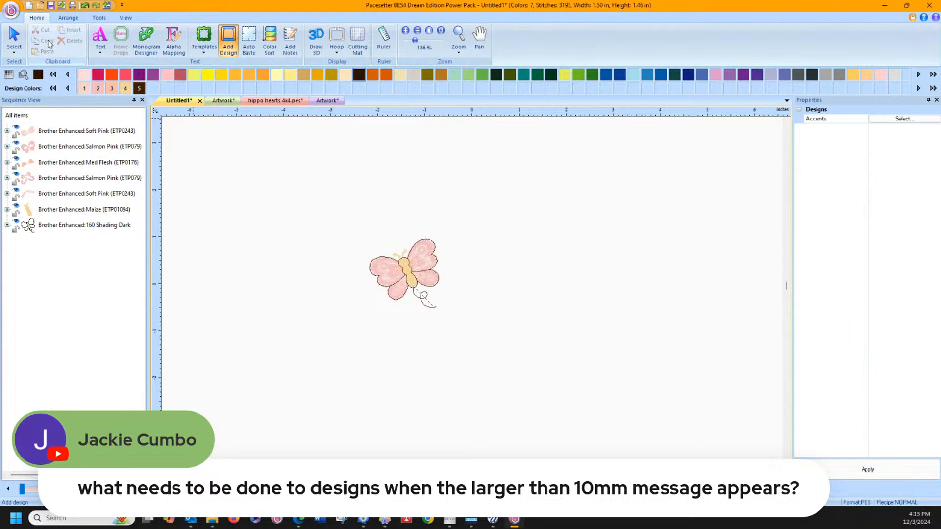
# Step: Enlarge the whole butterfly to about 6.13 by 6.04 inches and display it in 3D
pyautogui.click(436, 302)
pyautogui.moveTo(443, 310); pyautogui.dragTo(739, 455)
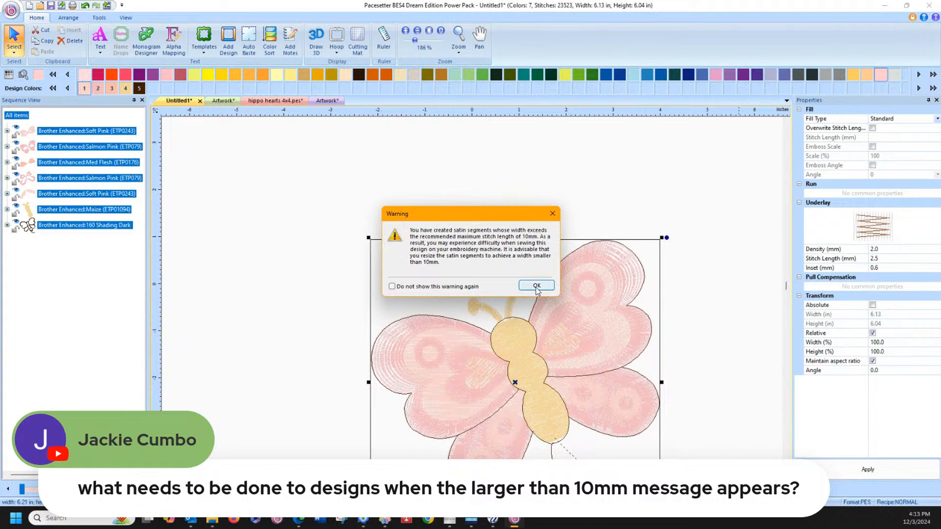
pyautogui.click(537, 286)
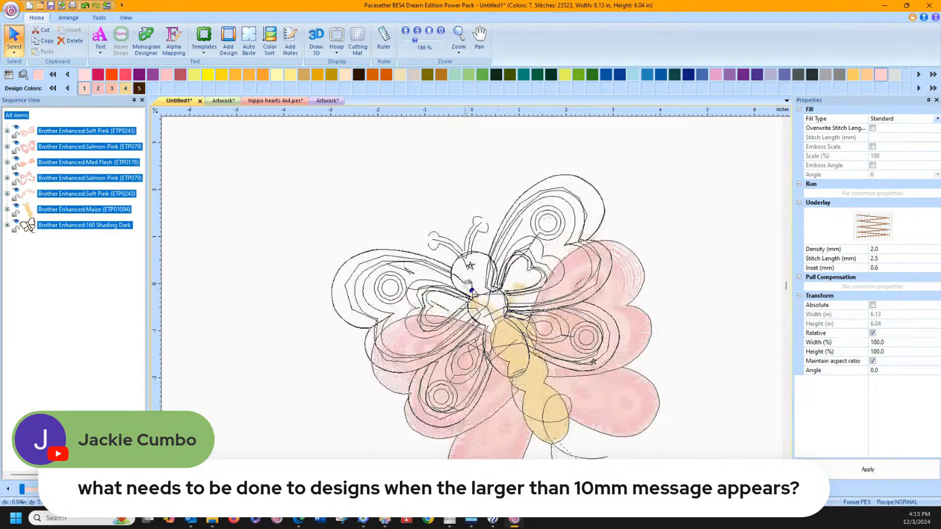
pyautogui.click(317, 40)
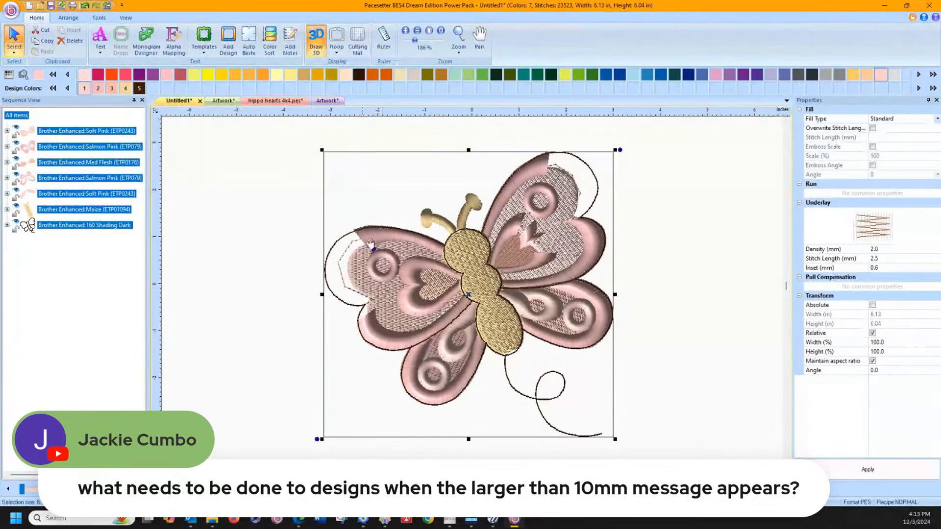
# Step: Change the Satin fill pattern to Corn Row 1 for the butterfly's second Salmon Pink (ETP079) color group
pyautogui.click(199, 196)
pyautogui.click(69, 179)
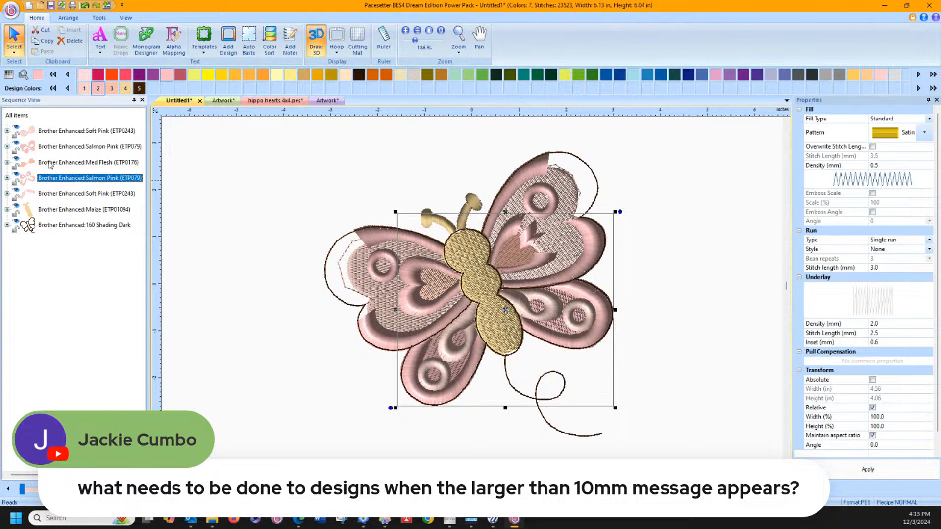
pyautogui.click(50, 164)
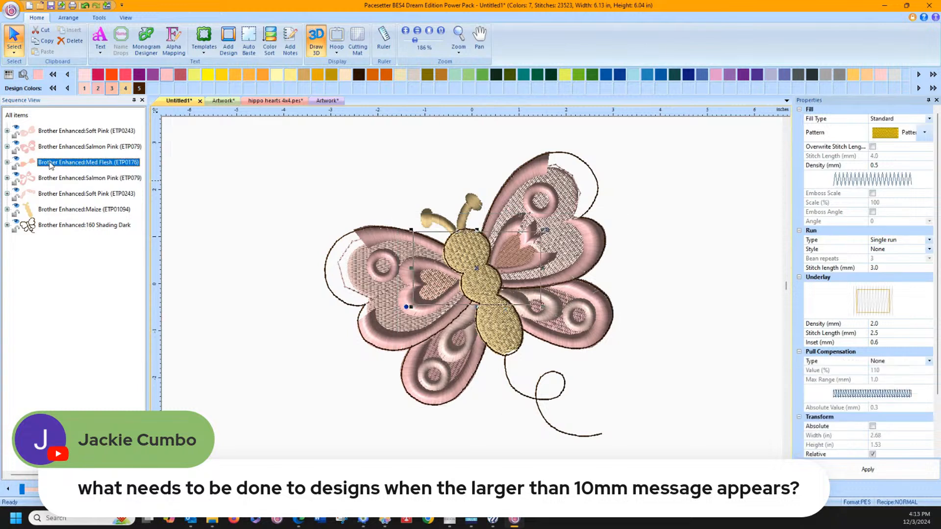
pyautogui.click(58, 132)
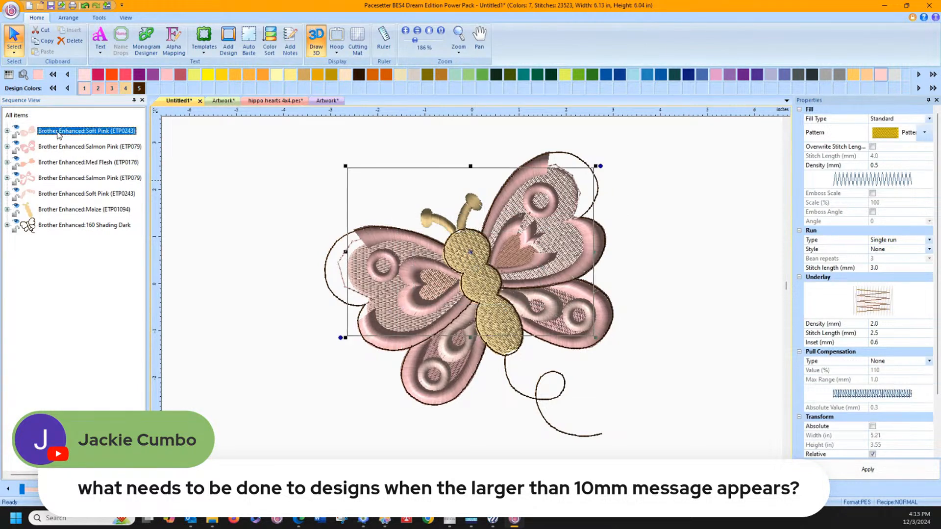
pyautogui.click(45, 179)
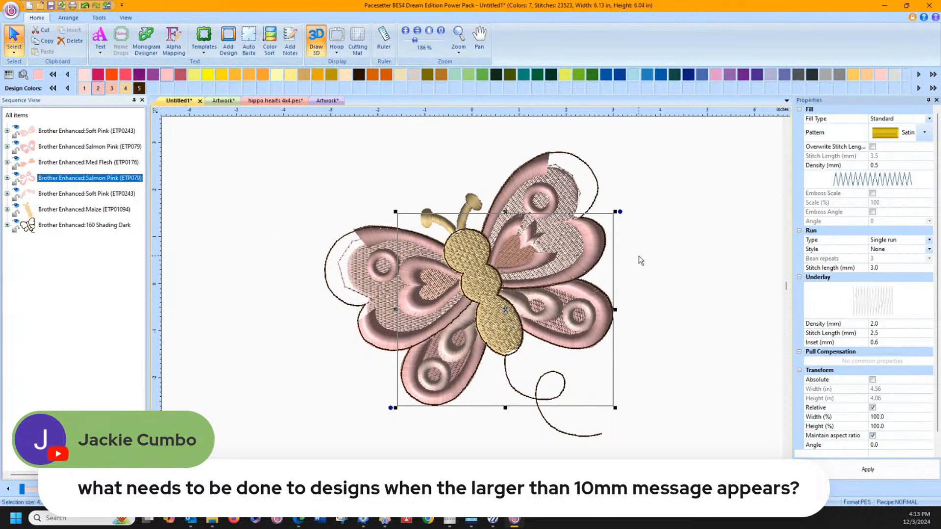
pyautogui.click(924, 132)
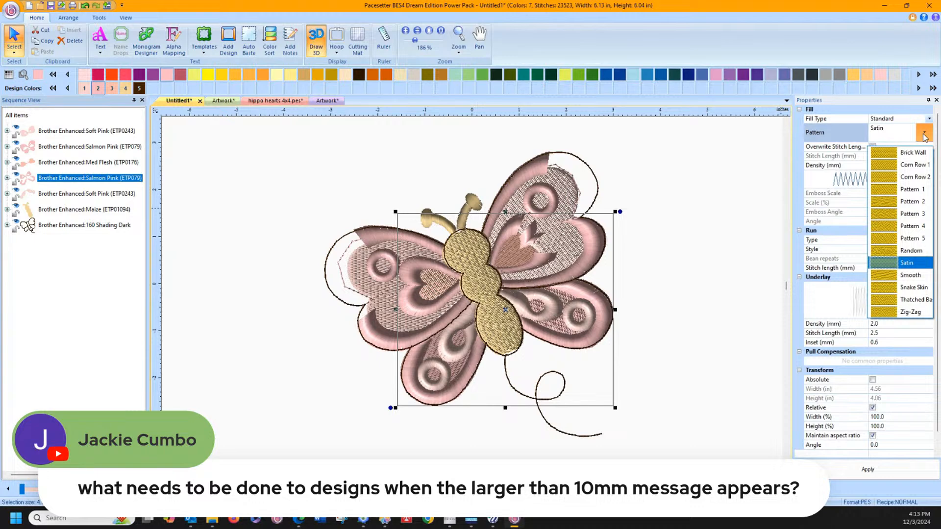
pyautogui.click(897, 165)
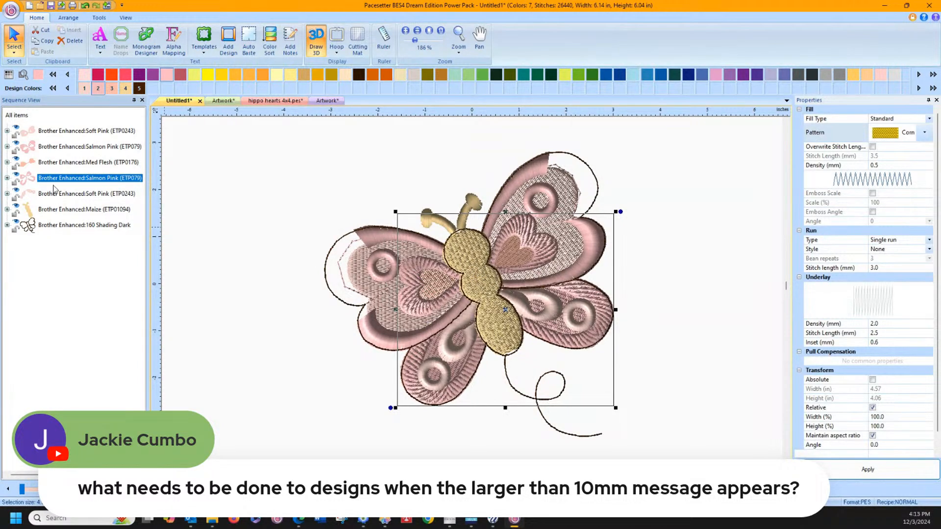
# Step: Apply the Corn Row fill pattern to the four satin wing-border columns in the first Salmon Pink (ETP079) color group
pyautogui.click(48, 148)
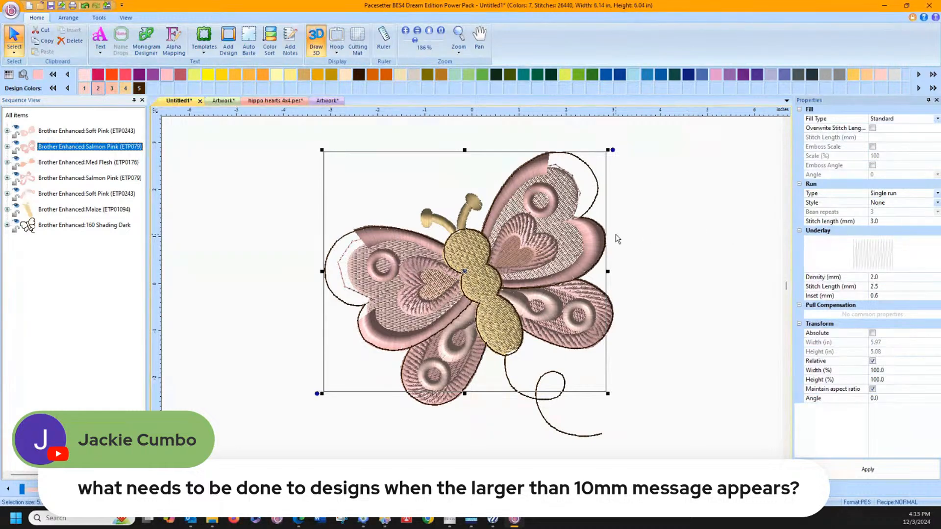
pyautogui.click(7, 147)
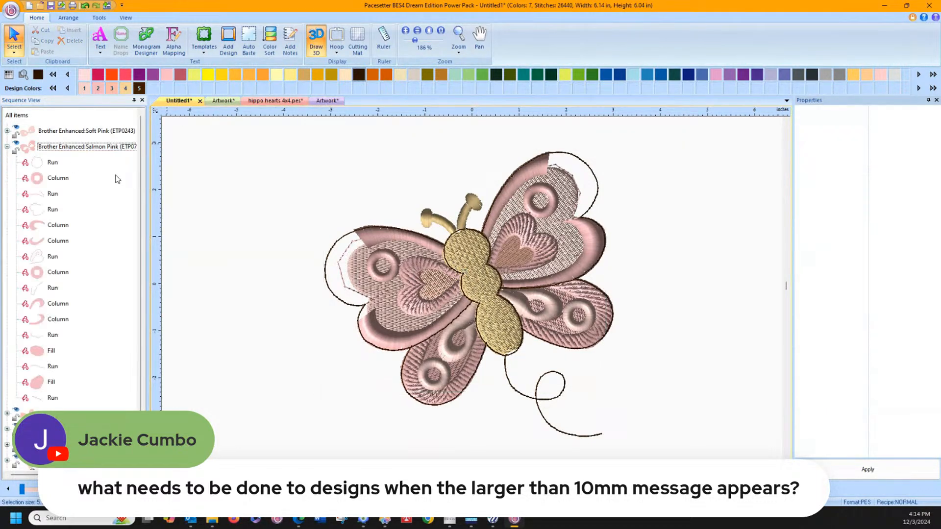
pyautogui.click(54, 226)
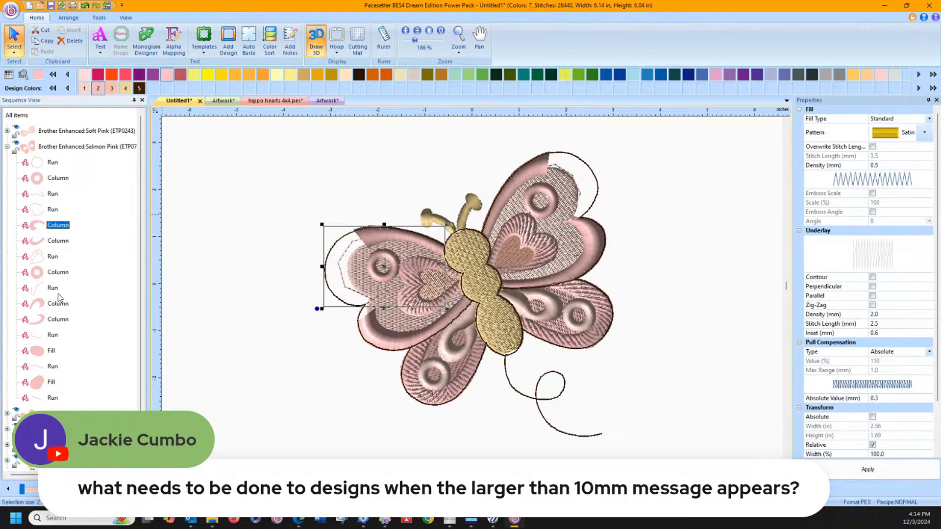
pyautogui.keyDown('ctrl'); pyautogui.click(49, 306); pyautogui.keyUp('ctrl')
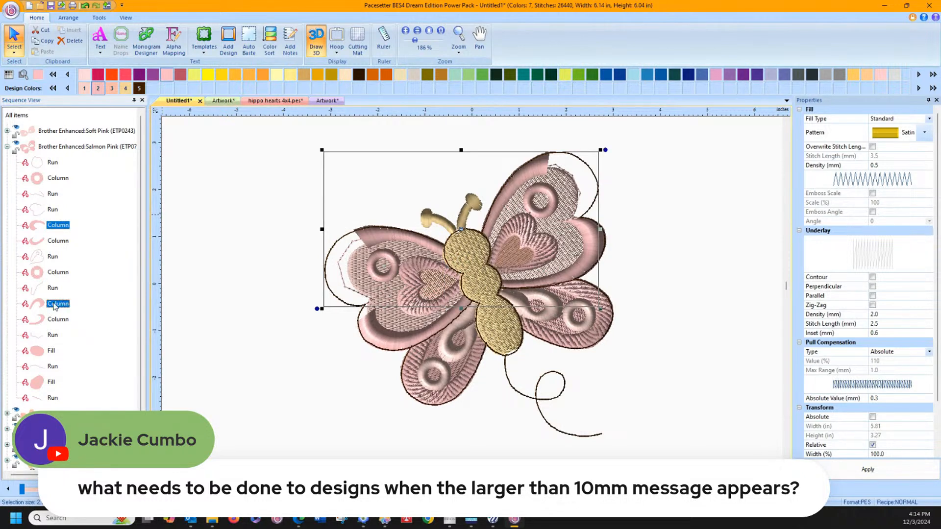
pyautogui.keyDown('ctrl'); pyautogui.click(59, 320); pyautogui.keyUp('ctrl')
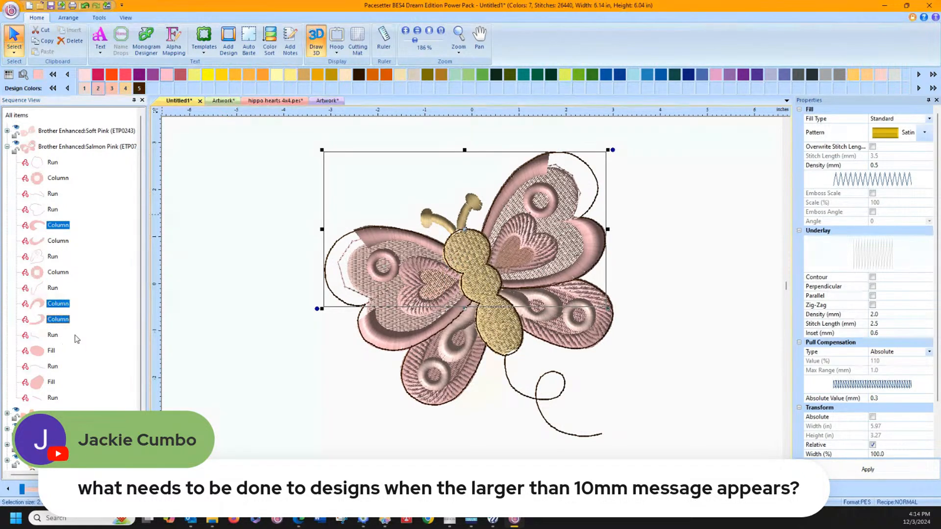
pyautogui.keyDown('ctrl'); pyautogui.click(55, 241); pyautogui.keyUp('ctrl')
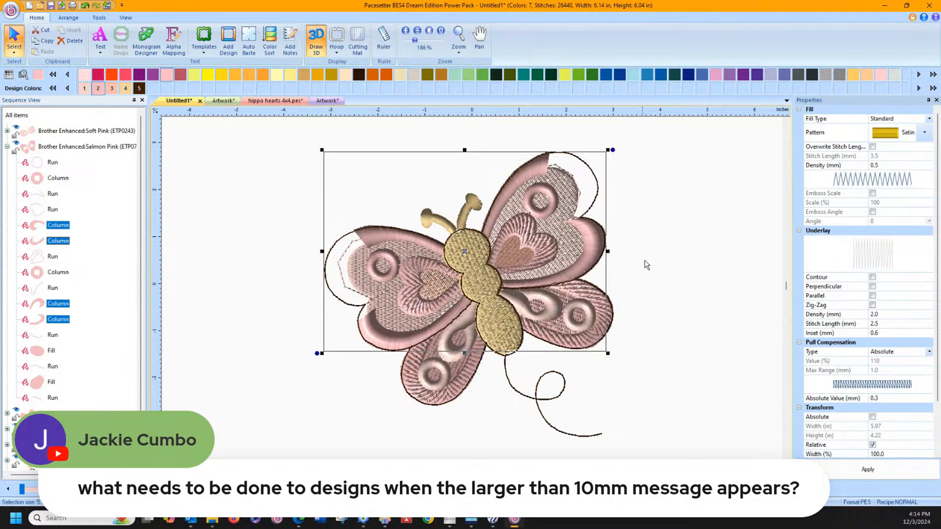
pyautogui.click(925, 133)
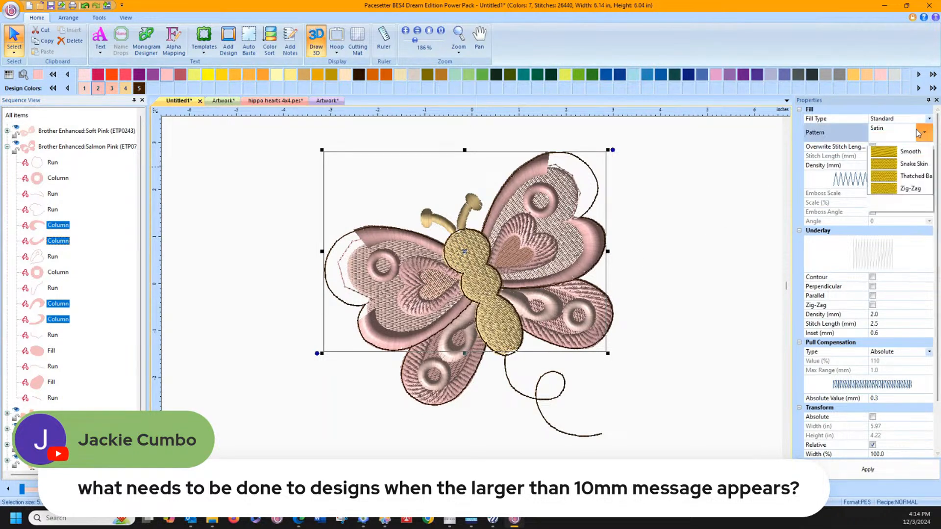
pyautogui.click(890, 168)
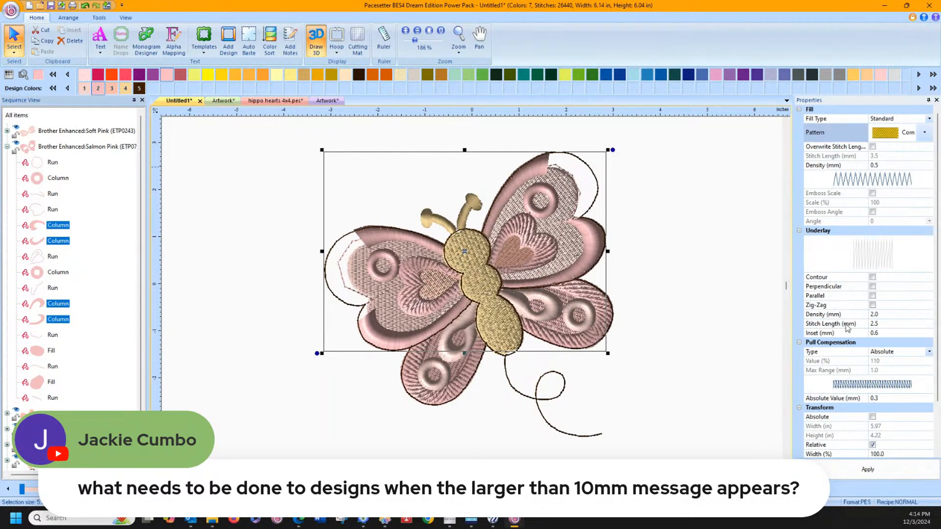
pyautogui.click(867, 469)
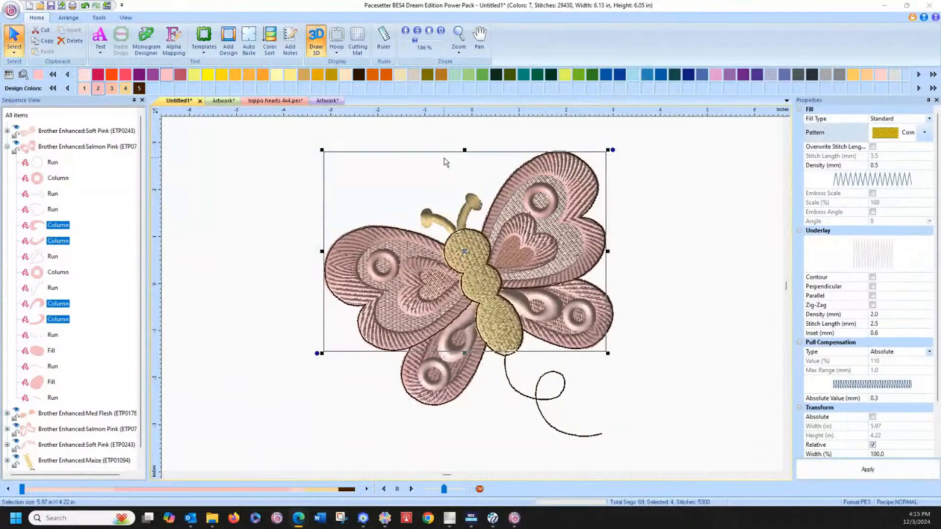
# Step: Switch to Layout & Editing, launch Programmable Stitch Creator from it, and maximize its window
pyautogui.click(885, 8)
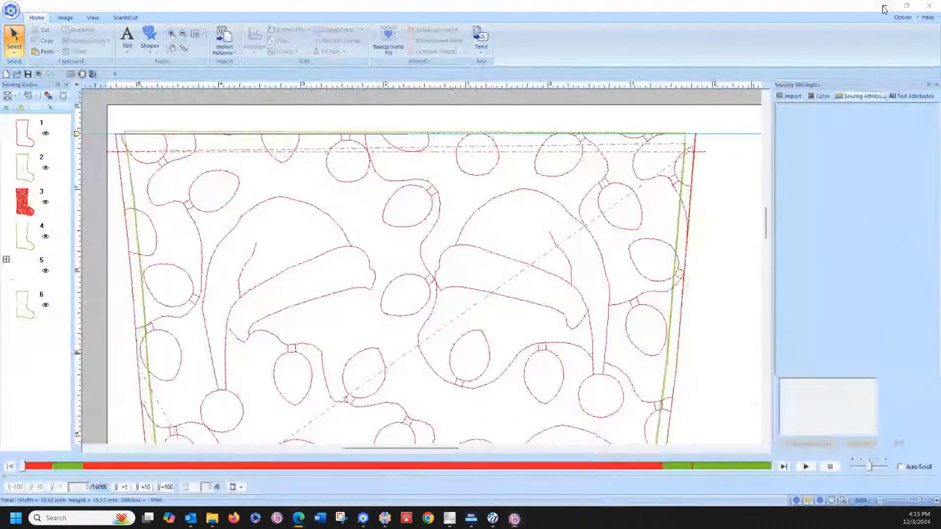
pyautogui.click(606, 54)
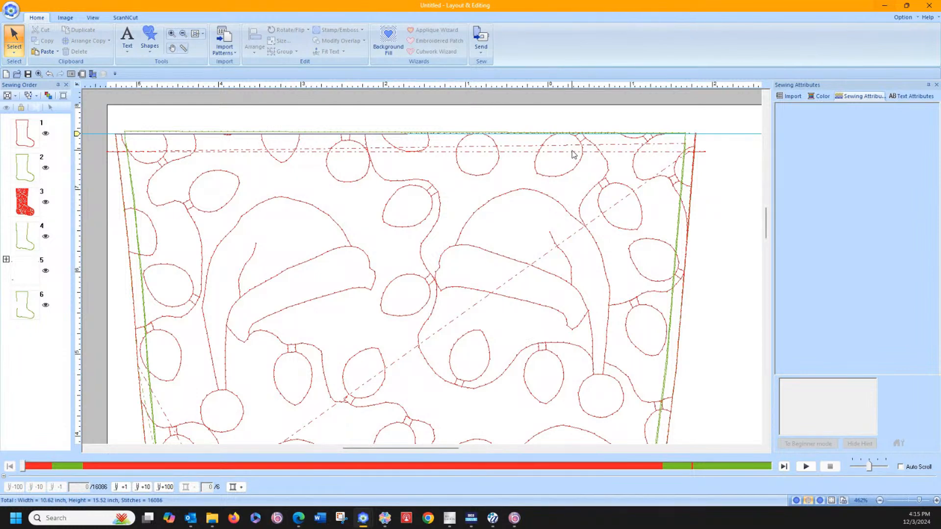
pyautogui.click(903, 17)
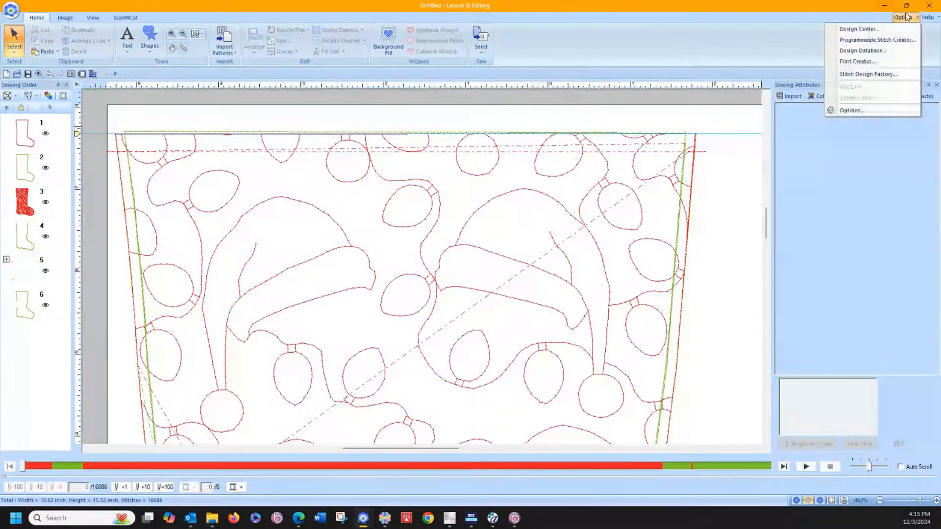
pyautogui.click(872, 39)
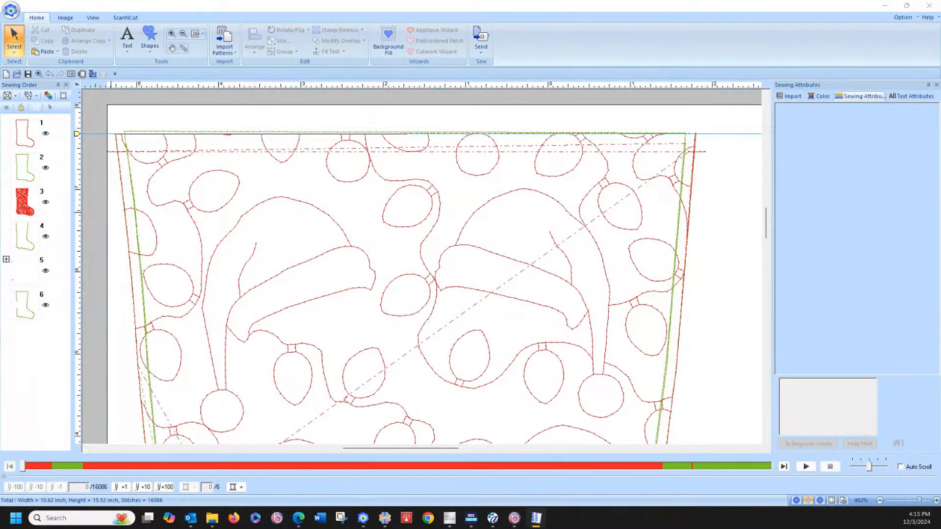
pyautogui.moveTo(280, 0); pyautogui.dragTo(442, 42)
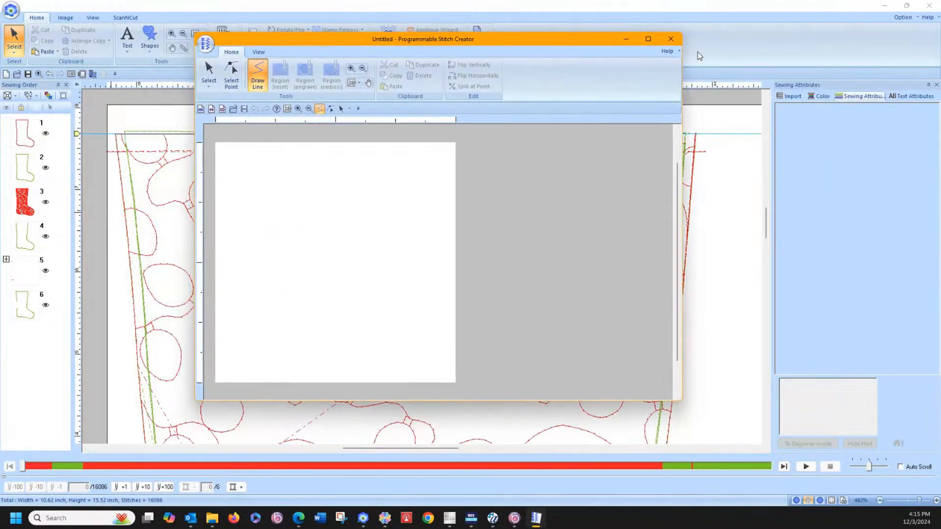
pyautogui.click(648, 39)
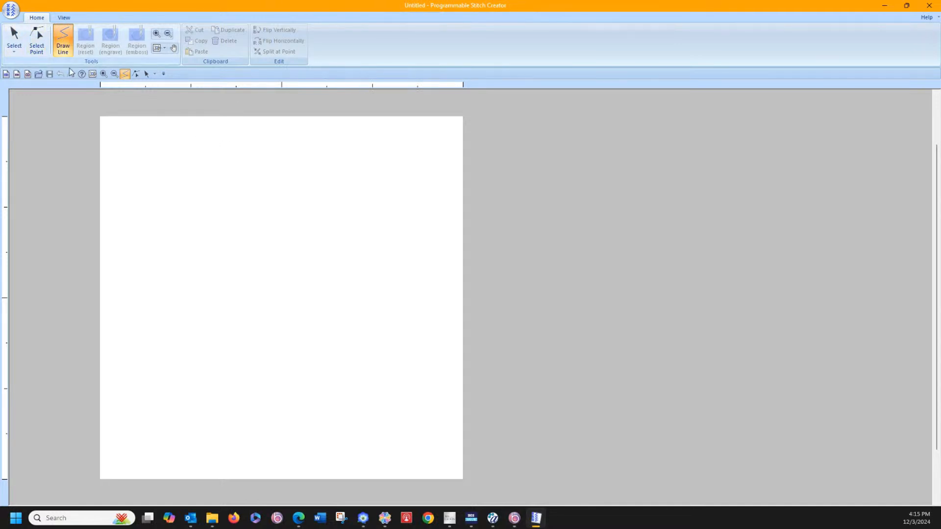
# Step: Load the black-and-white basketball image from the Sports ball folder inside Sports-Ball-Clipart-94606973 as a tracing template
pyautogui.click(63, 18)
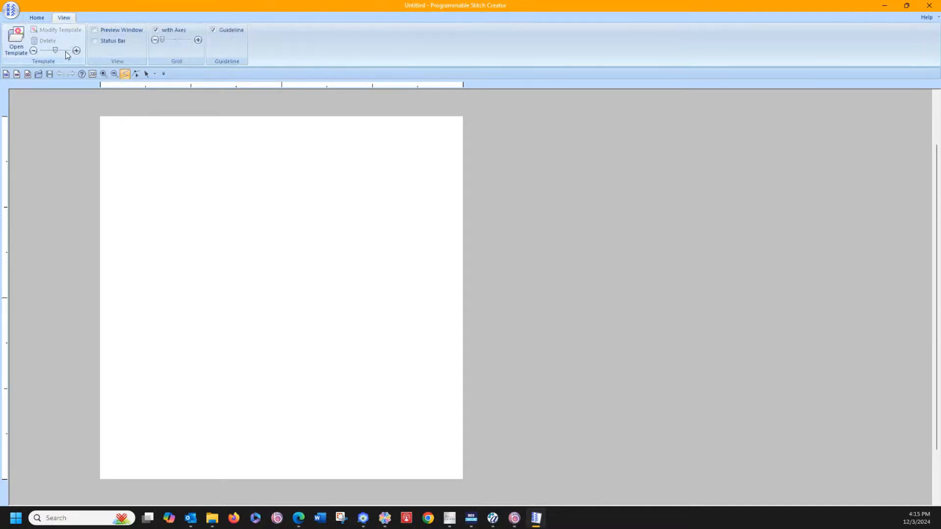
pyautogui.click(15, 41)
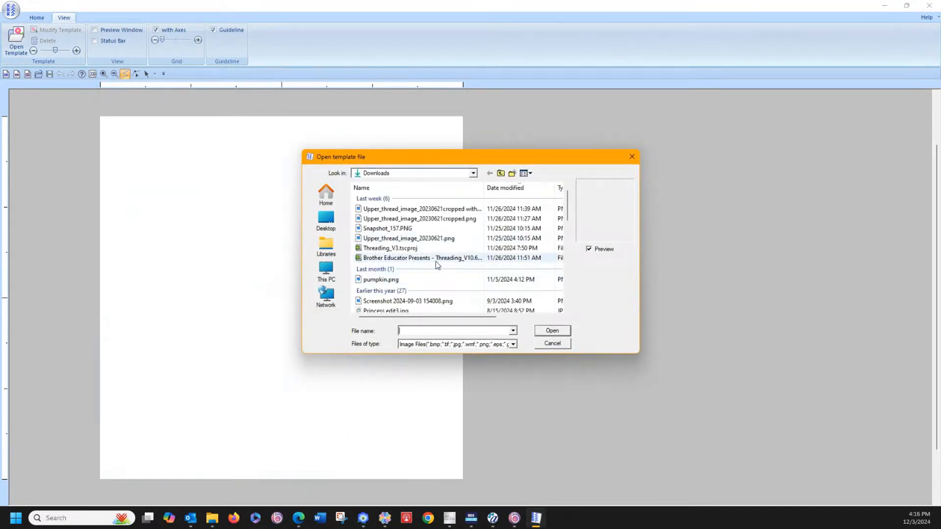
pyautogui.scroll(-3, 435, 260)
pyautogui.scroll(-1, 438, 265)
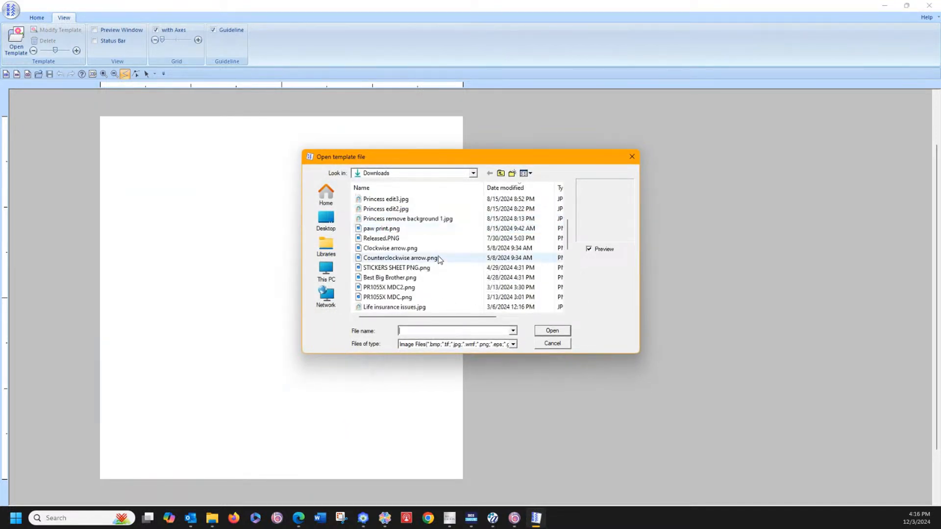
pyautogui.scroll(-1, 440, 261)
pyautogui.scroll(-5, 440, 258)
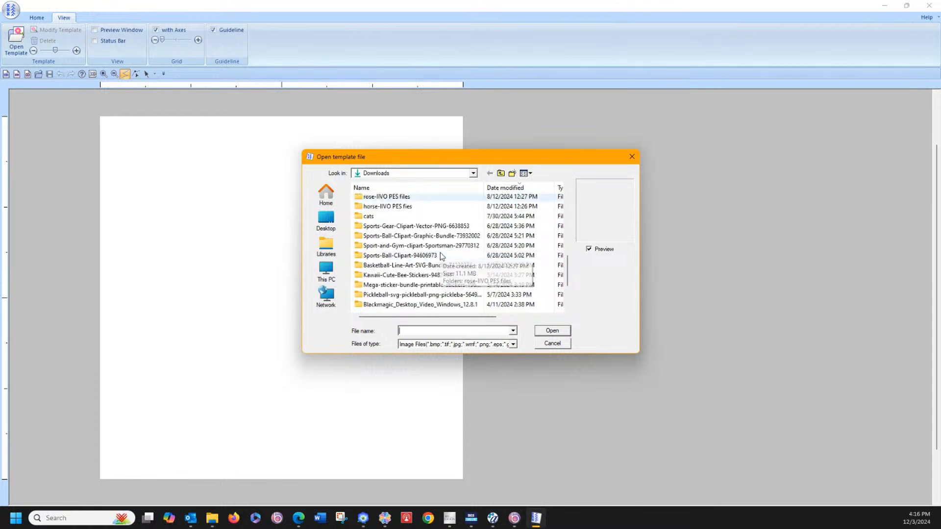
pyautogui.scroll(-1, 442, 254)
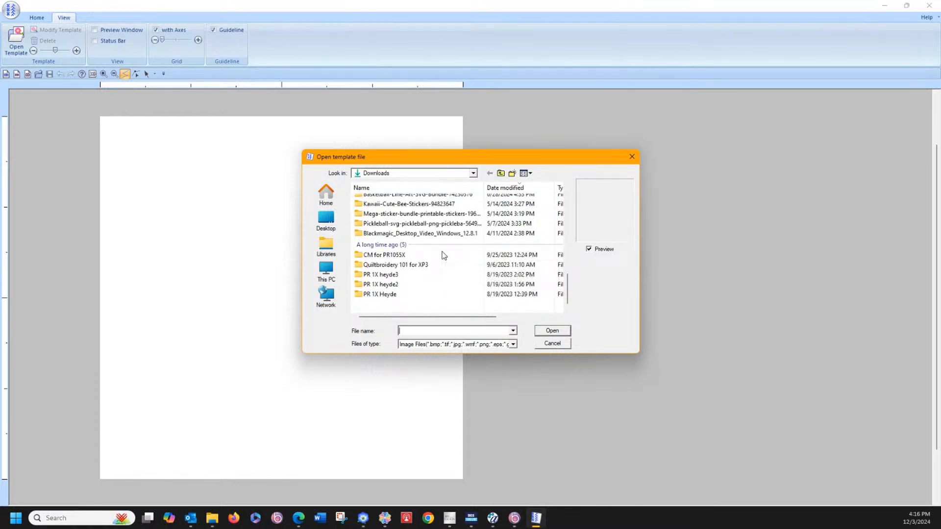
pyautogui.scroll(2, 443, 253)
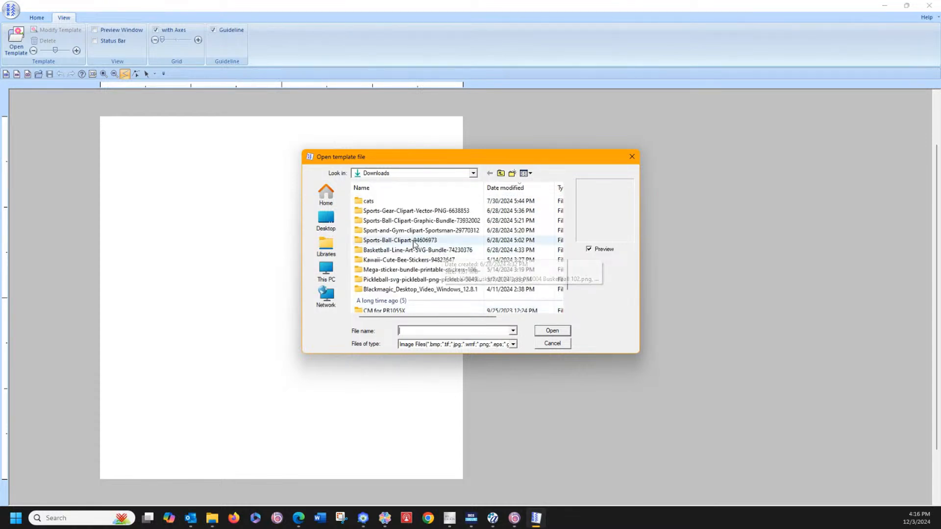
pyautogui.doubleClick(426, 240)
pyautogui.doubleClick(377, 209)
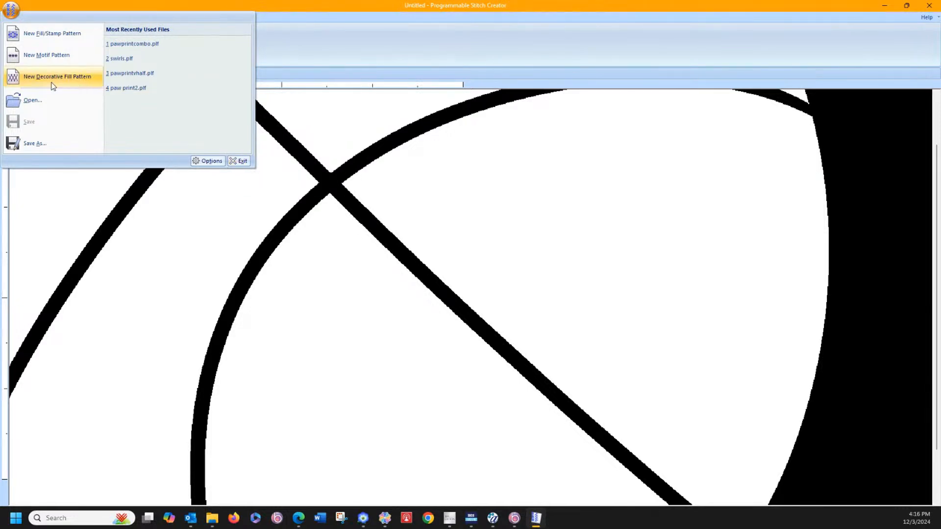
# Step: Create a new motif pattern and load the outlined basketball image from the Sports ball folder as its template
pyautogui.click(47, 57)
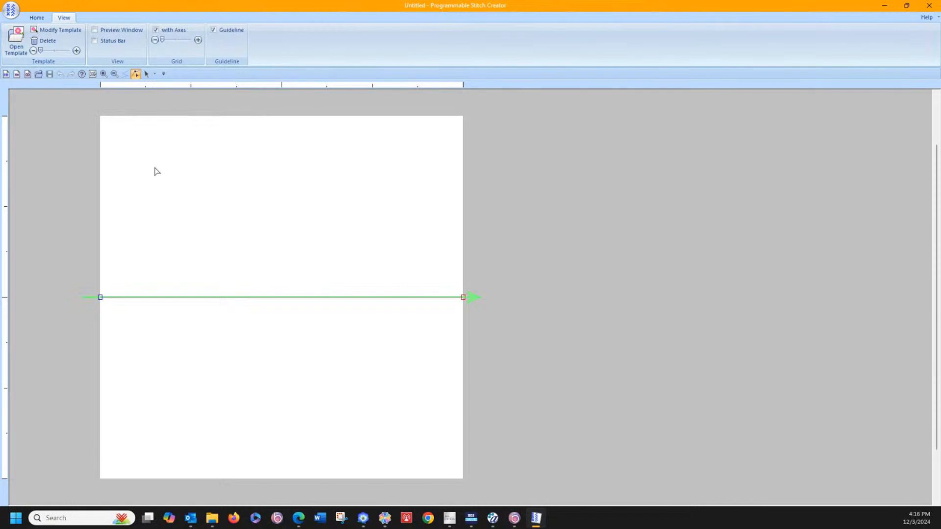
pyautogui.click(16, 41)
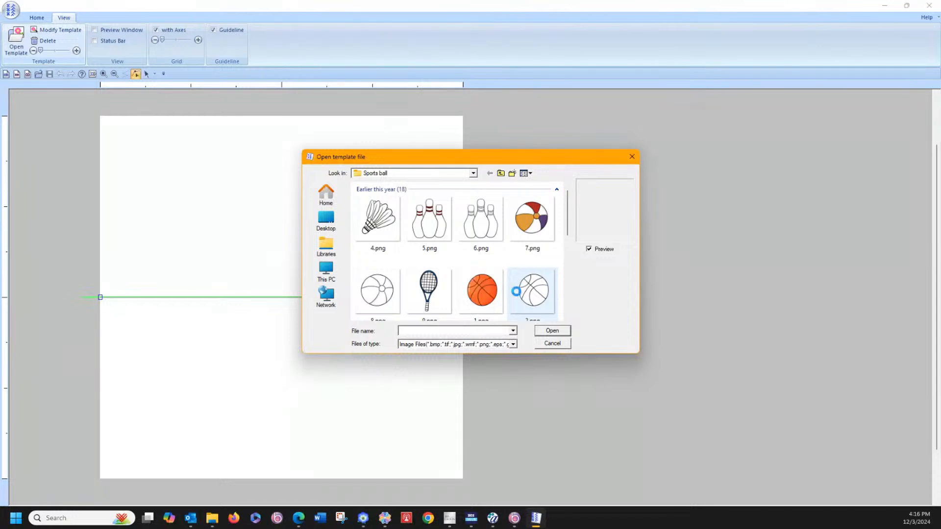
pyautogui.doubleClick(514, 290)
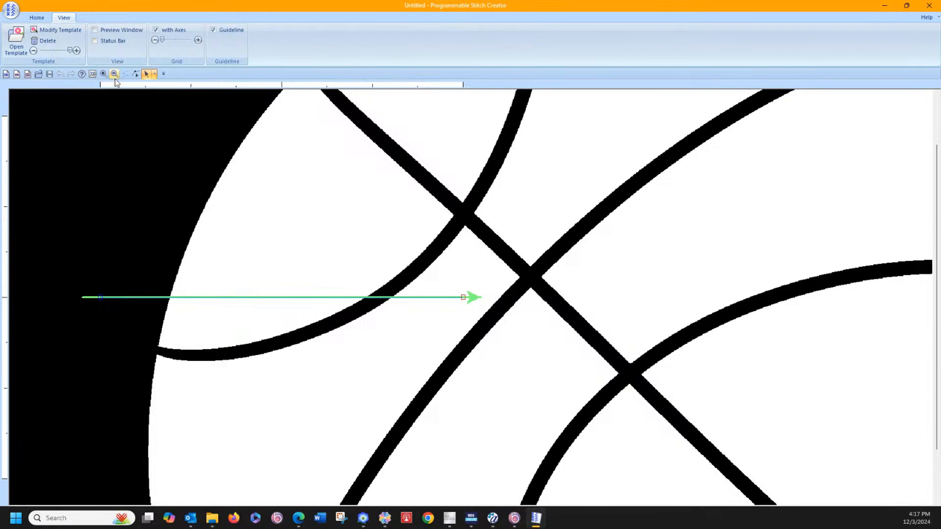
# Step: Move the oversized basketball template down and to the right until it uncovers most of the motif page
pyautogui.click(116, 79)
pyautogui.click(156, 140)
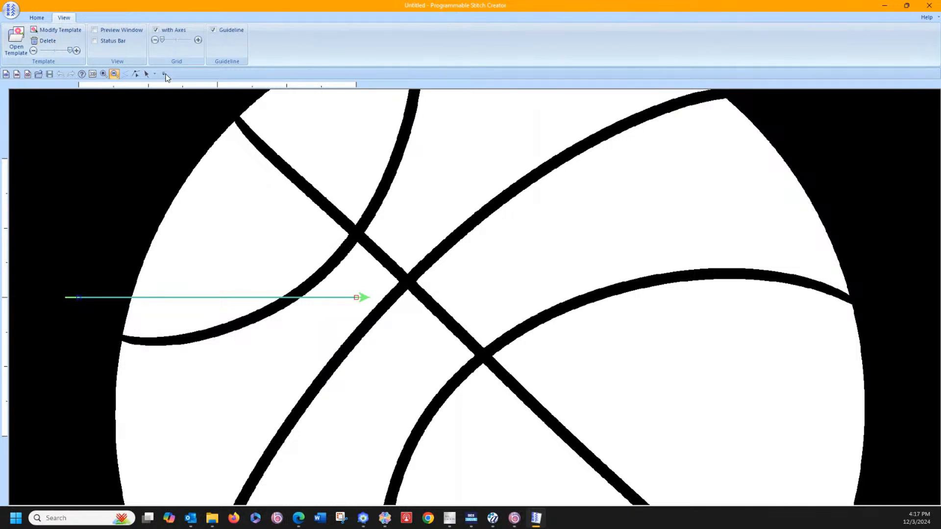
pyautogui.click(146, 74)
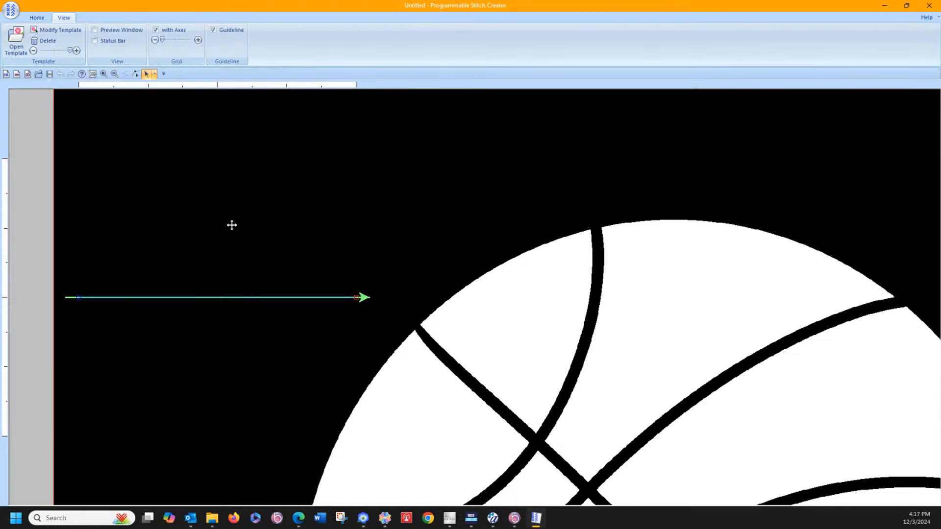
pyautogui.moveTo(232, 225); pyautogui.dragTo(231, 294)
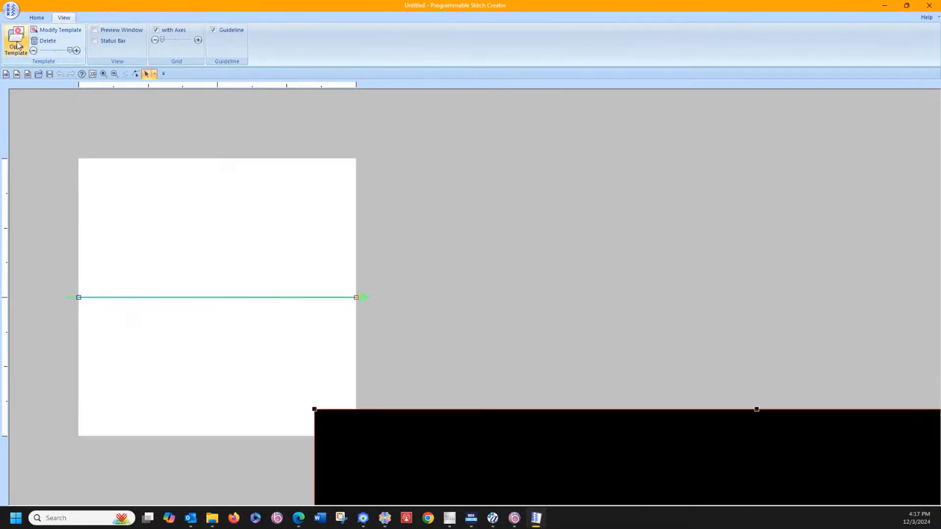
pyautogui.click(17, 44)
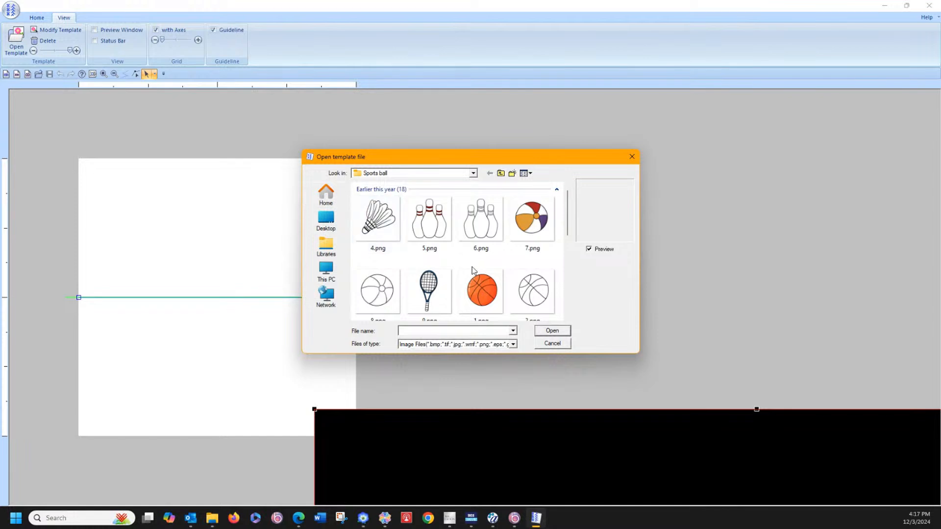
pyautogui.scroll(-5, 472, 267)
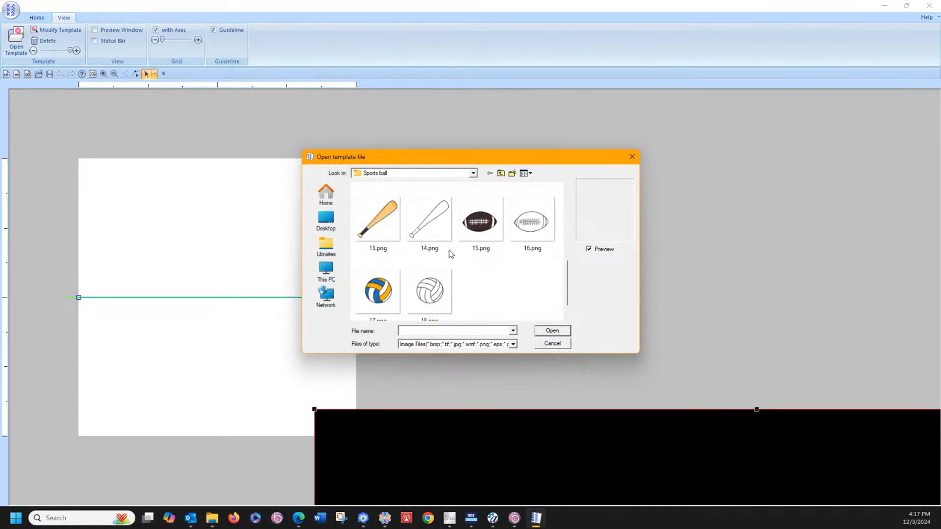
pyautogui.click(551, 344)
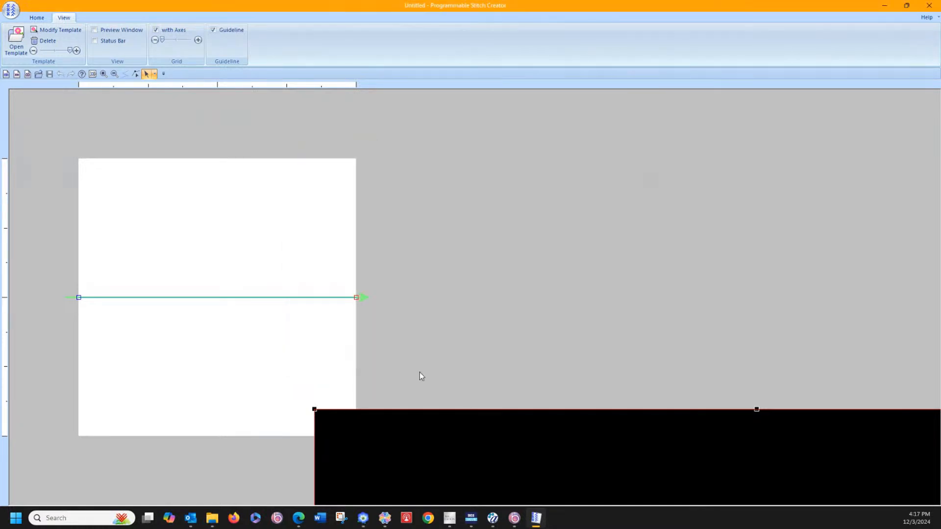
# Step: Scale the oversized basketball template down in stages until it is smaller than the motif page, and move it onto the page
pyautogui.moveTo(365, 449); pyautogui.dragTo(122, 158)
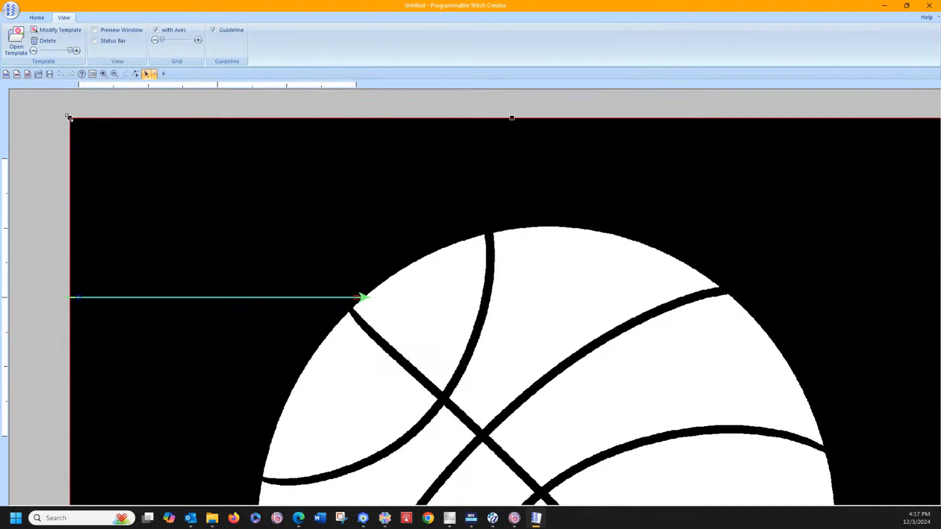
pyautogui.moveTo(69, 117); pyautogui.dragTo(389, 359)
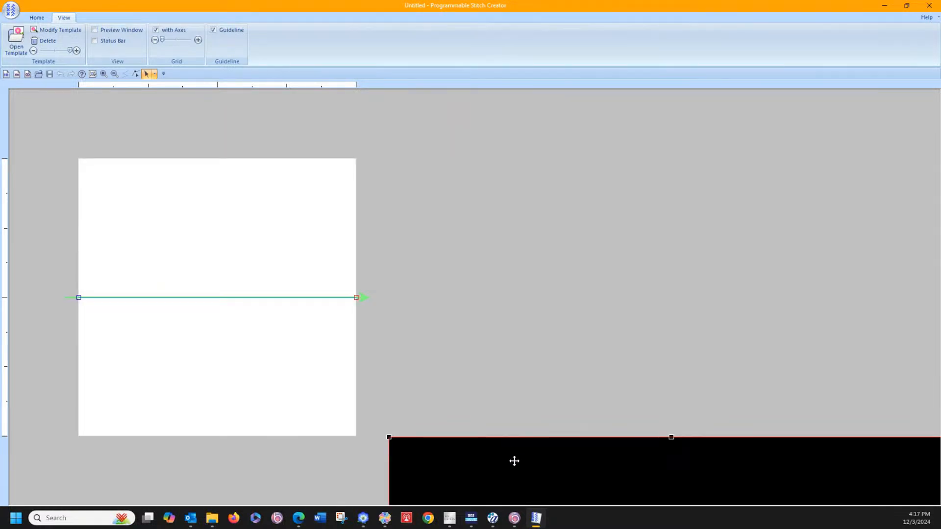
pyautogui.moveTo(515, 460); pyautogui.dragTo(124, 157)
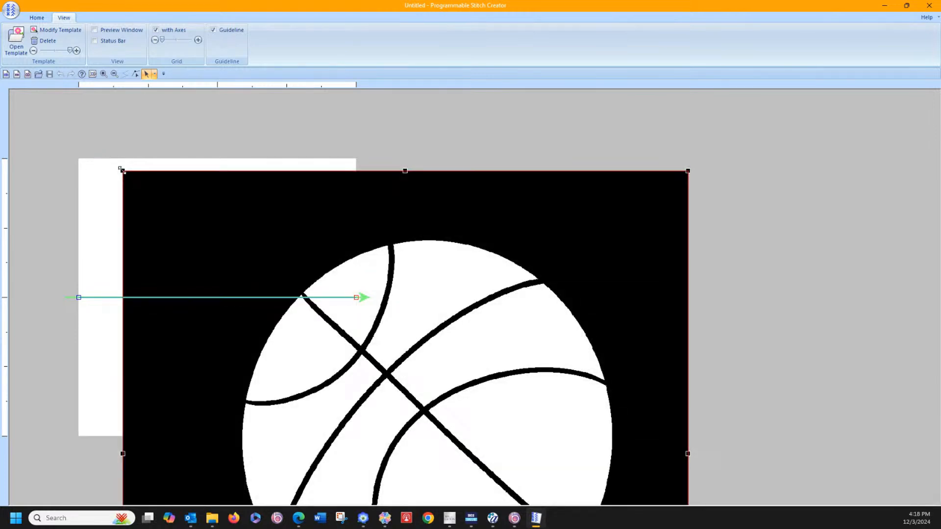
pyautogui.moveTo(122, 170); pyautogui.dragTo(487, 433)
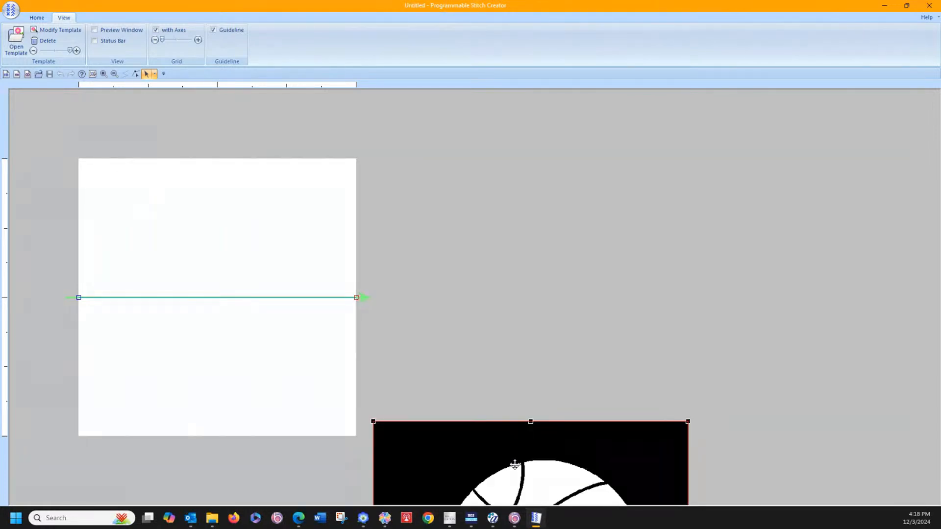
pyautogui.moveTo(515, 466); pyautogui.dragTo(233, 185)
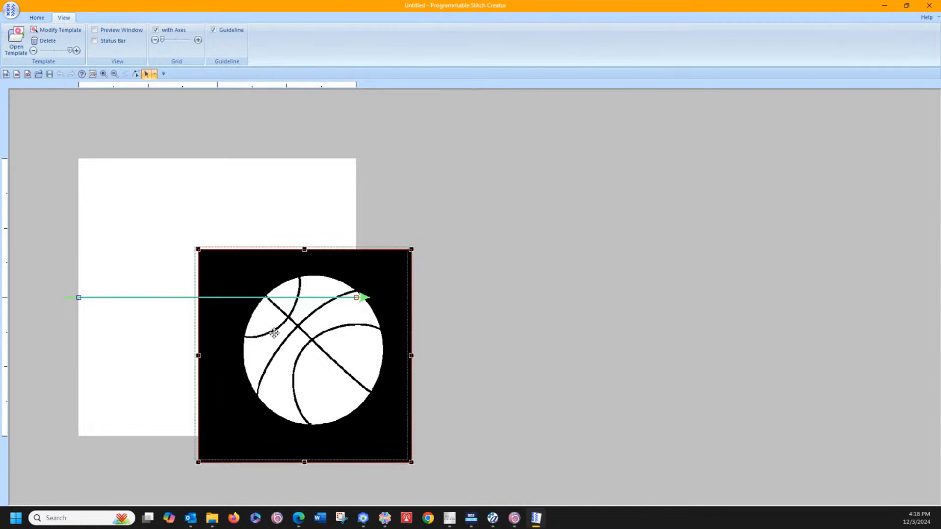
pyautogui.moveTo(277, 335); pyautogui.dragTo(170, 247)
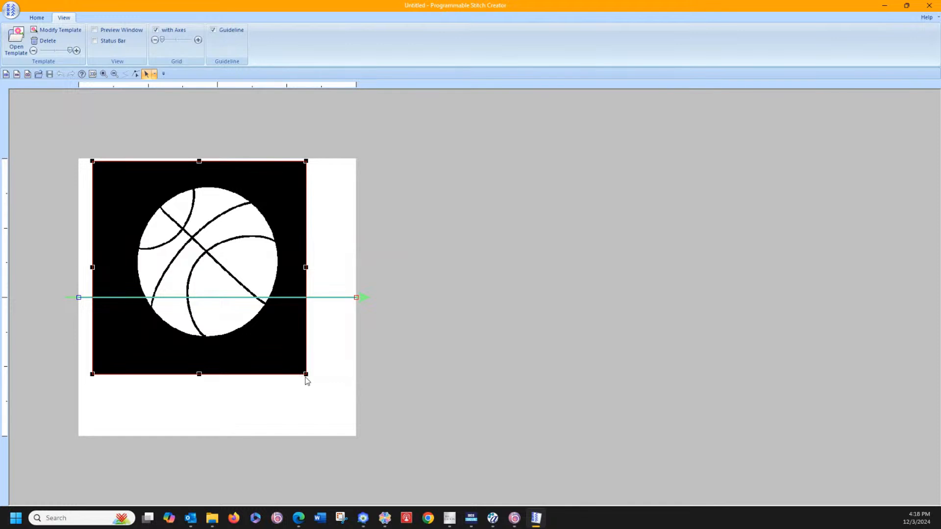
# Step: Enlarge the basketball template to slightly more than the motif page's width, line up their left edges, and fade the template by two levels
pyautogui.moveTo(306, 375); pyautogui.dragTo(373, 449)
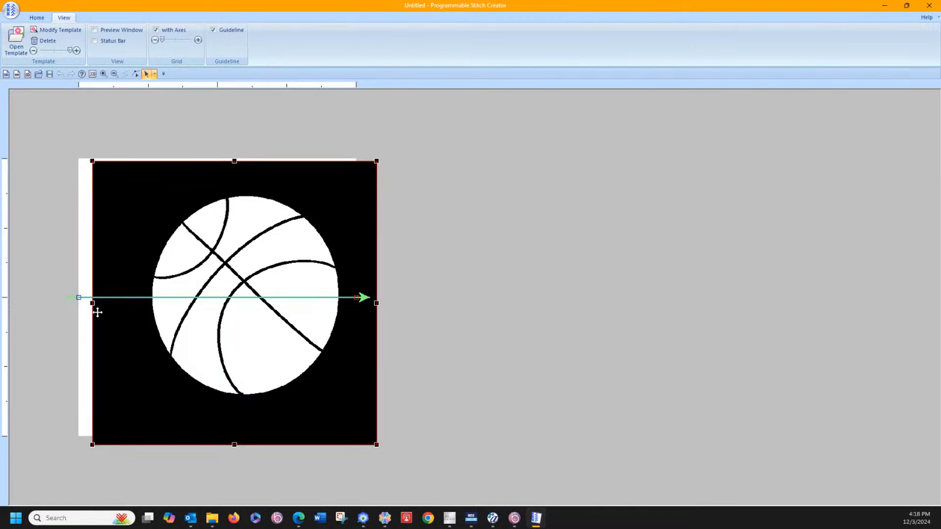
pyautogui.moveTo(92, 445); pyautogui.dragTo(60, 454)
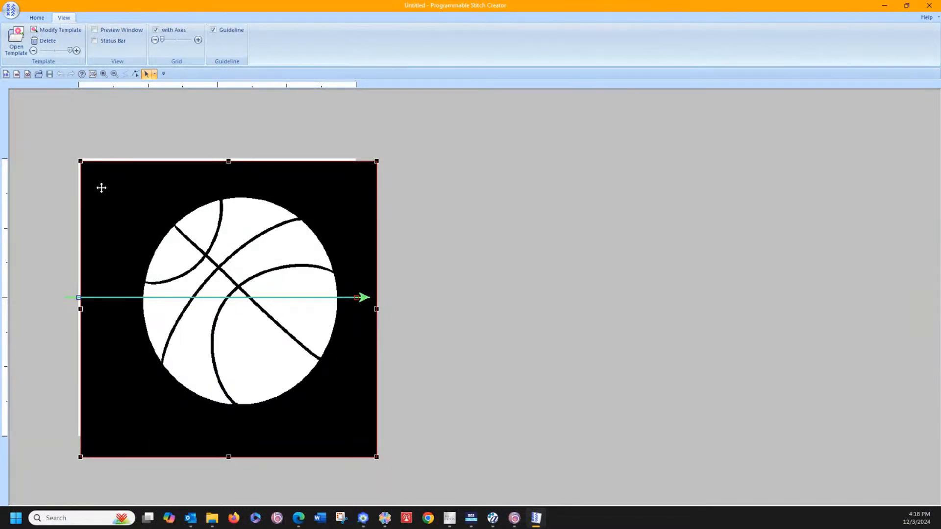
pyautogui.moveTo(161, 234); pyautogui.dragTo(157, 238)
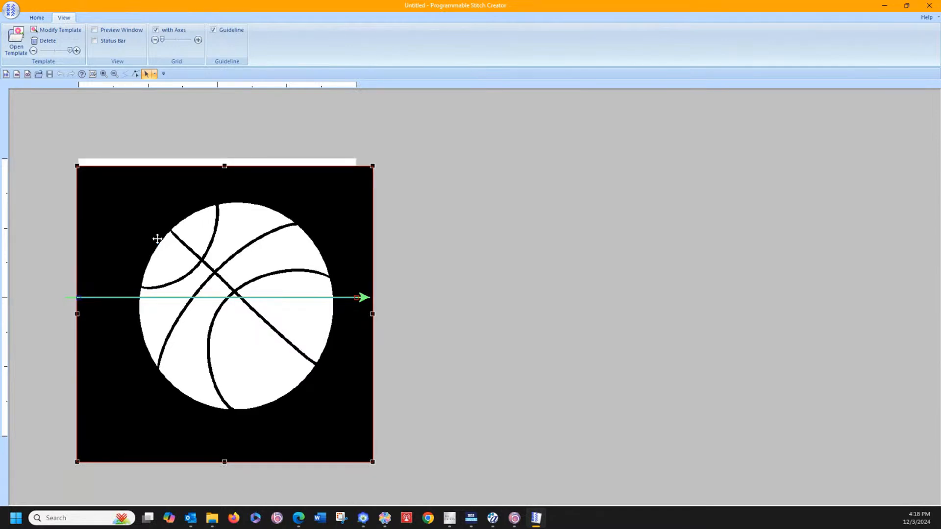
pyautogui.moveTo(157, 239); pyautogui.dragTo(157, 246)
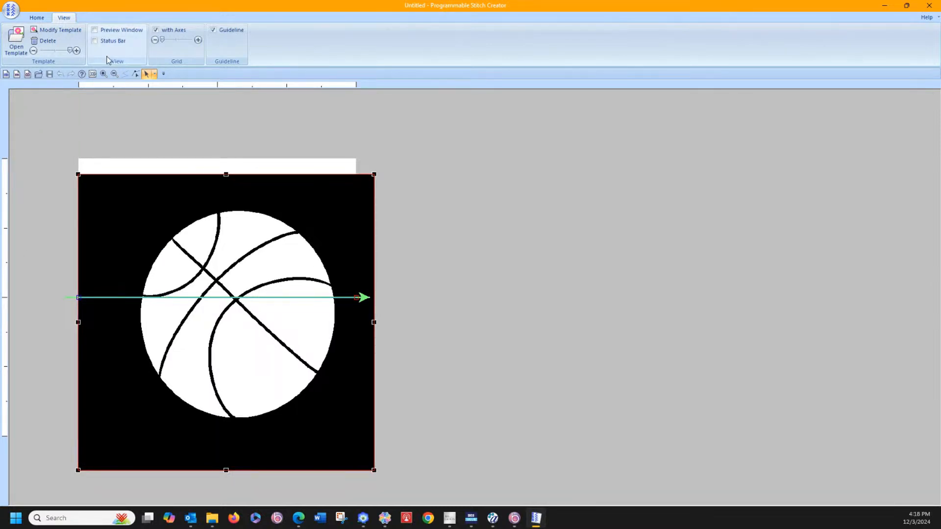
pyautogui.click(33, 51)
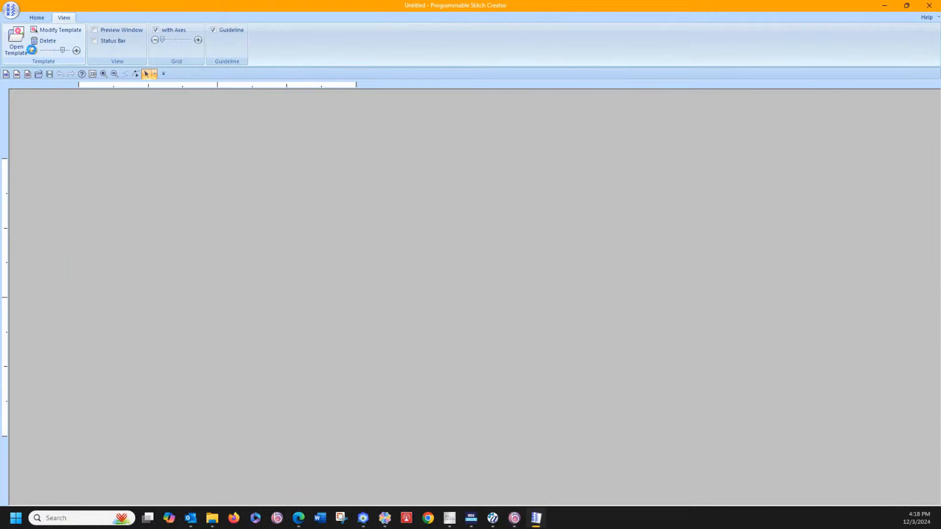
pyautogui.click(33, 51)
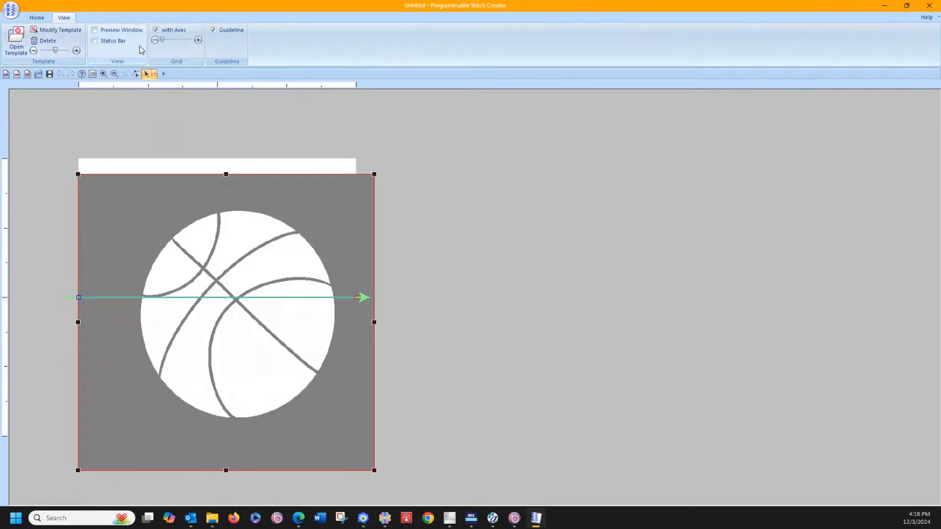
# Step: Start tracing the ball's upper-left curved seam with three motif points, beginning where the seam meets the ball's left outline
pyautogui.click(104, 74)
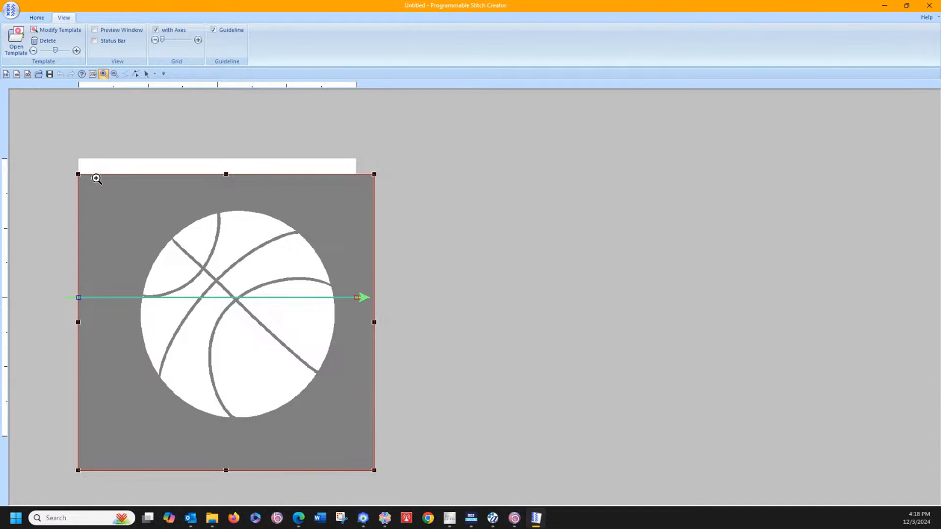
pyautogui.moveTo(95, 173); pyautogui.dragTo(394, 433)
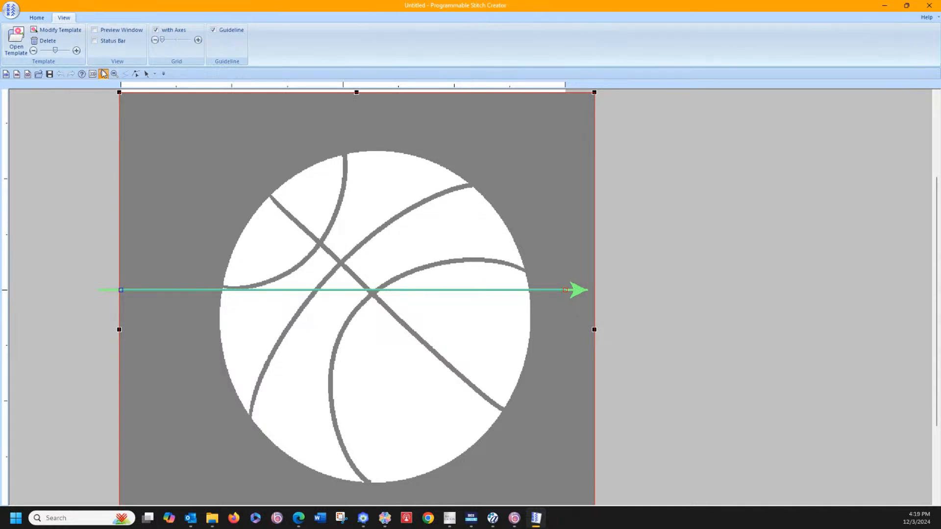
pyautogui.click(135, 74)
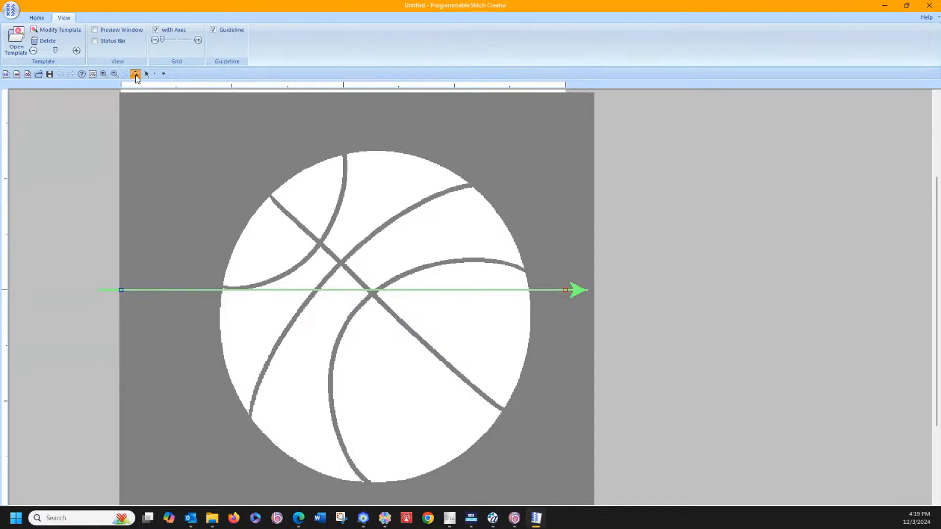
pyautogui.click(136, 74)
pyautogui.click(223, 290)
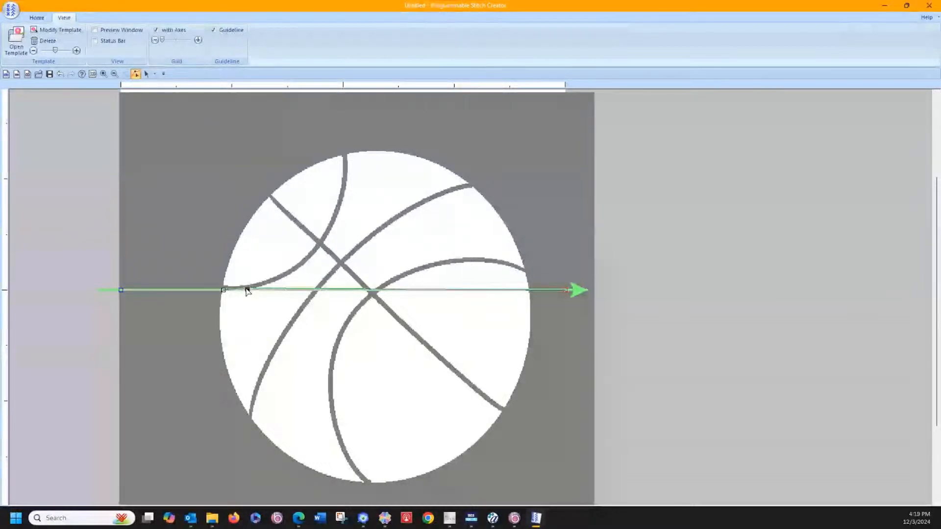
pyautogui.moveTo(246, 288); pyautogui.dragTo(248, 288)
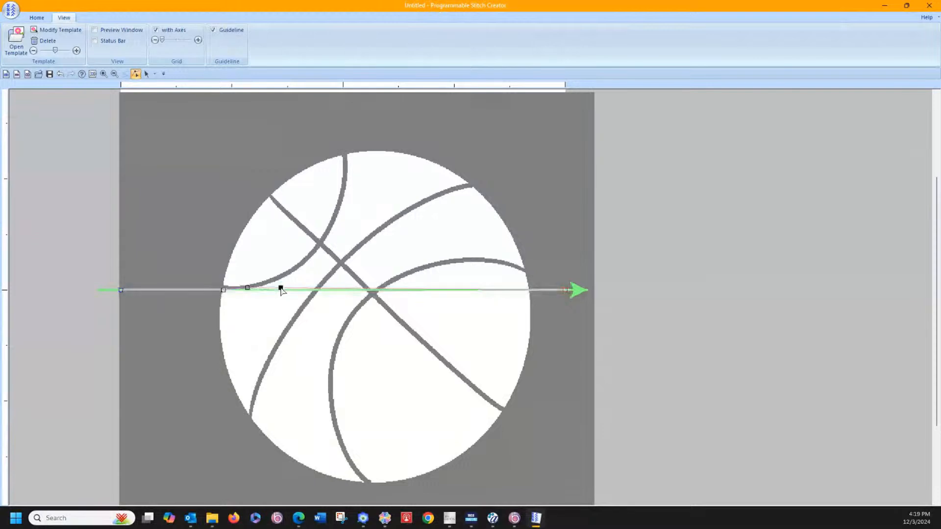
pyautogui.moveTo(280, 288); pyautogui.dragTo(273, 282)
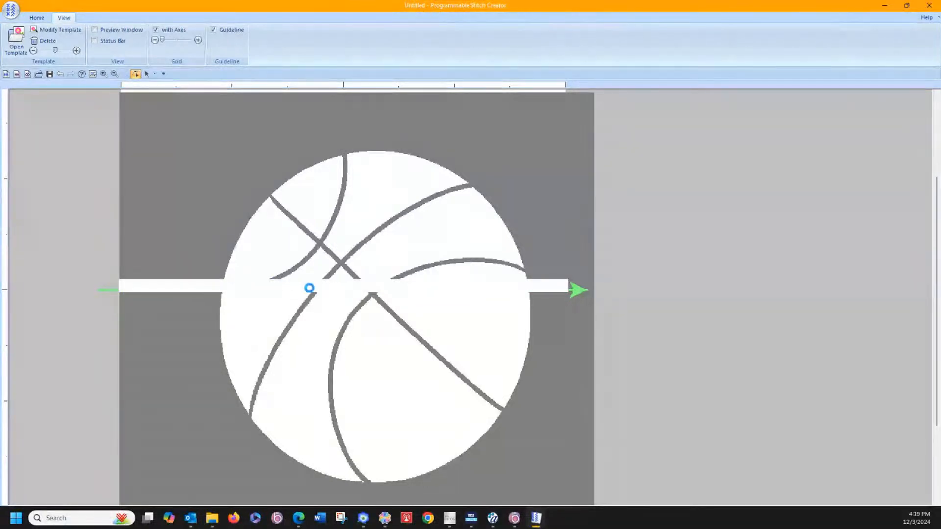
# Step: Add three more motif points along the upper-left curved seam, ending where it crosses the diagonal seam
pyautogui.click(315, 283)
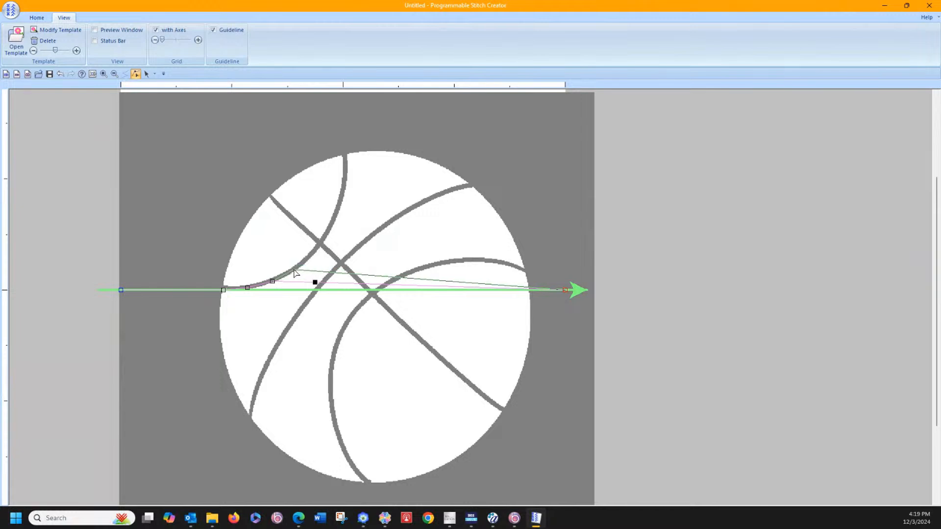
pyautogui.click(296, 272)
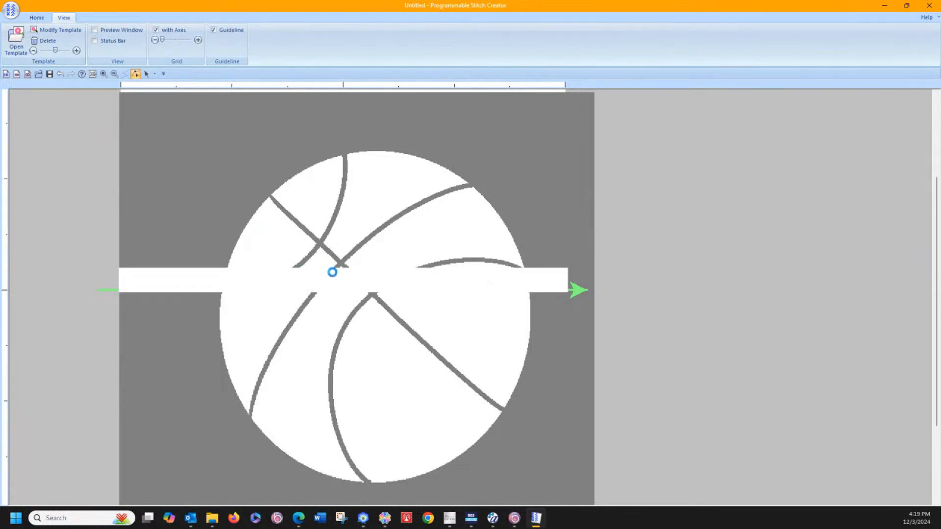
pyautogui.click(331, 273)
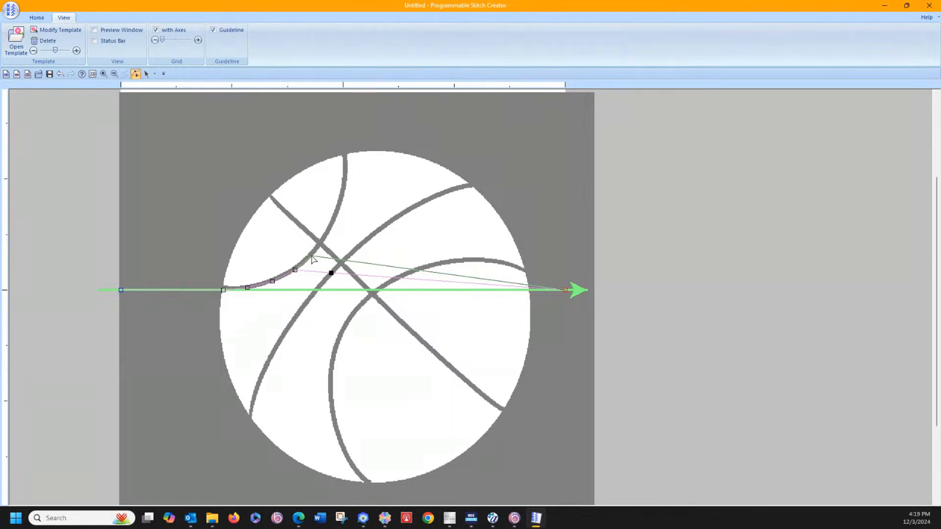
pyautogui.click(313, 257)
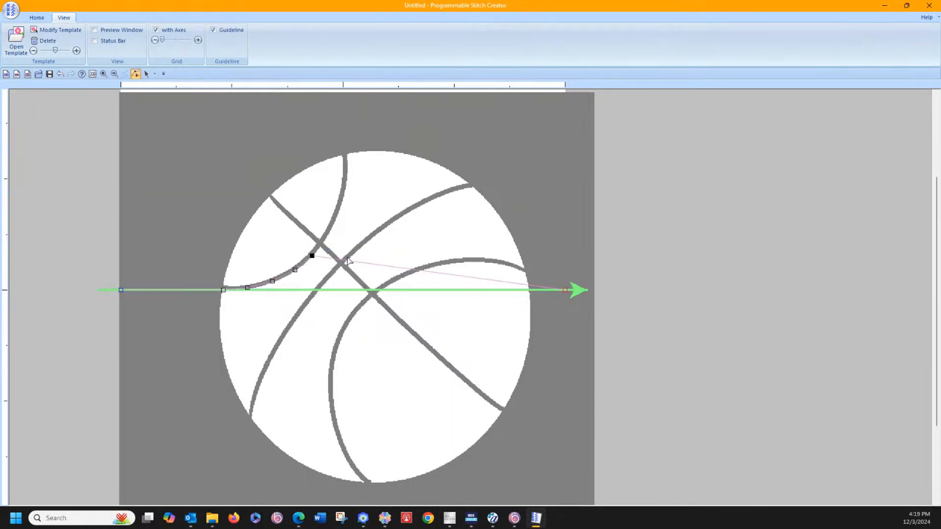
pyautogui.click(348, 261)
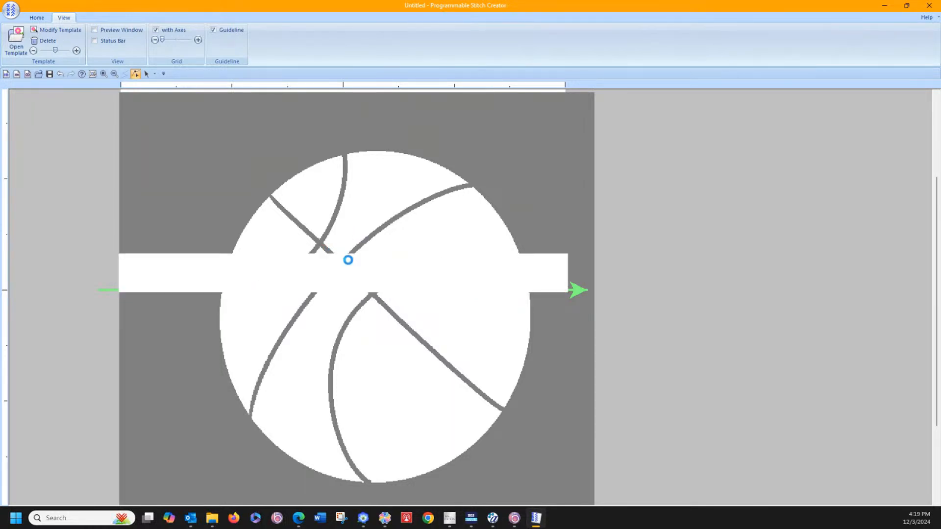
pyautogui.click(320, 244)
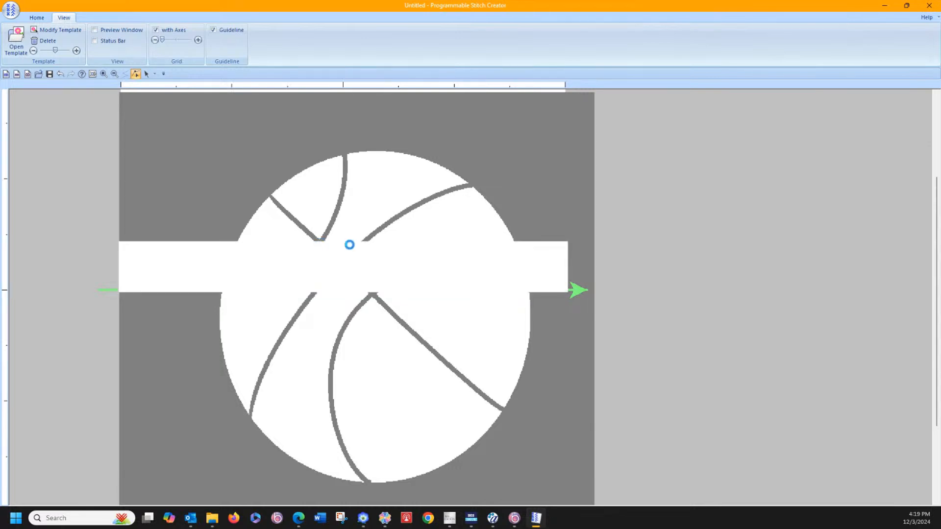
# Step: Trace the rest of the upper-left curved seam with four motif points, from the diagonal crossing up to the ball's top outline
pyautogui.click(354, 248)
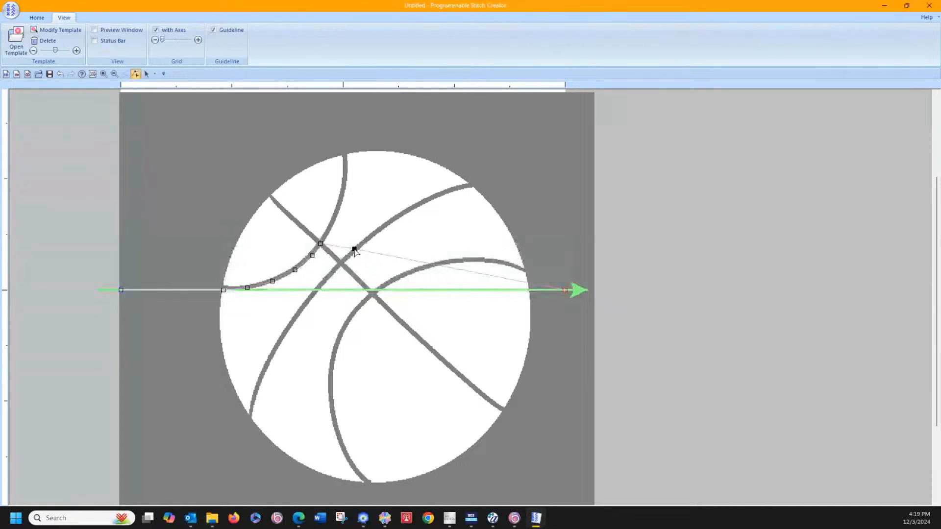
pyautogui.click(339, 219)
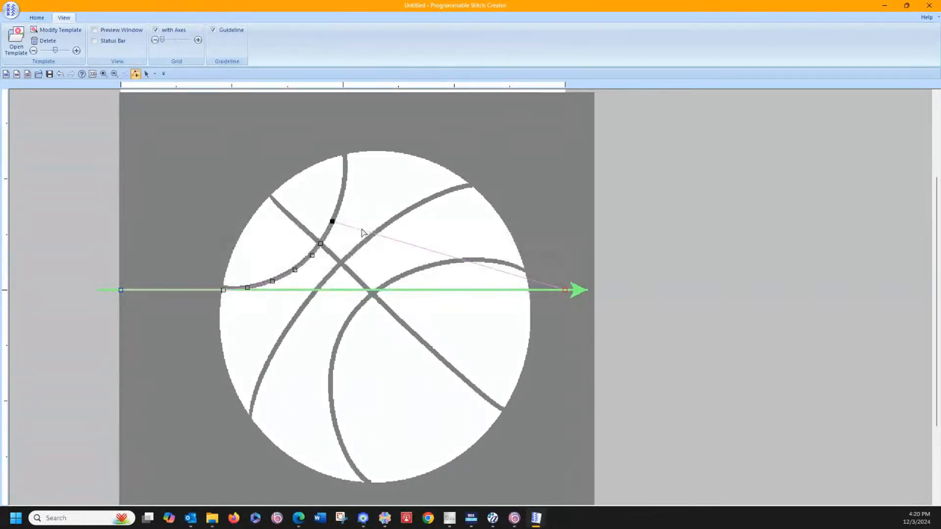
pyautogui.click(362, 229)
pyautogui.click(342, 198)
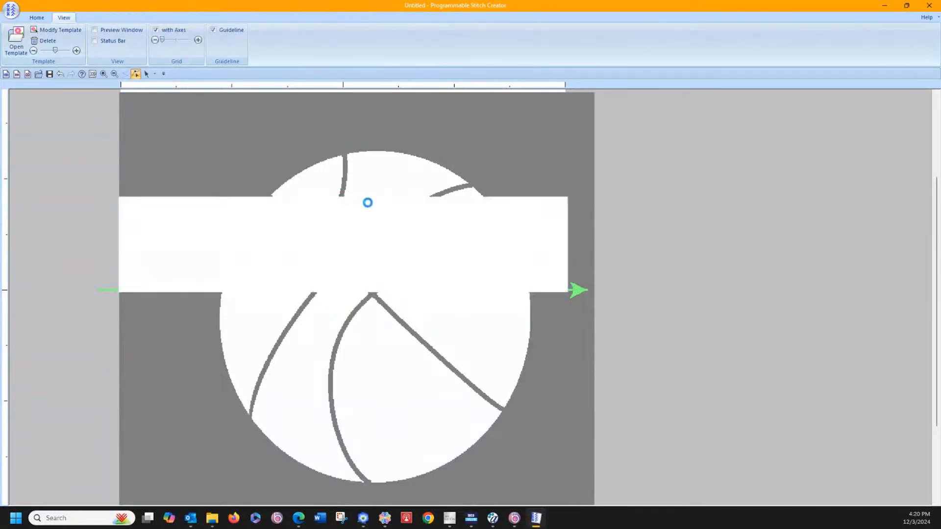
pyautogui.click(372, 211)
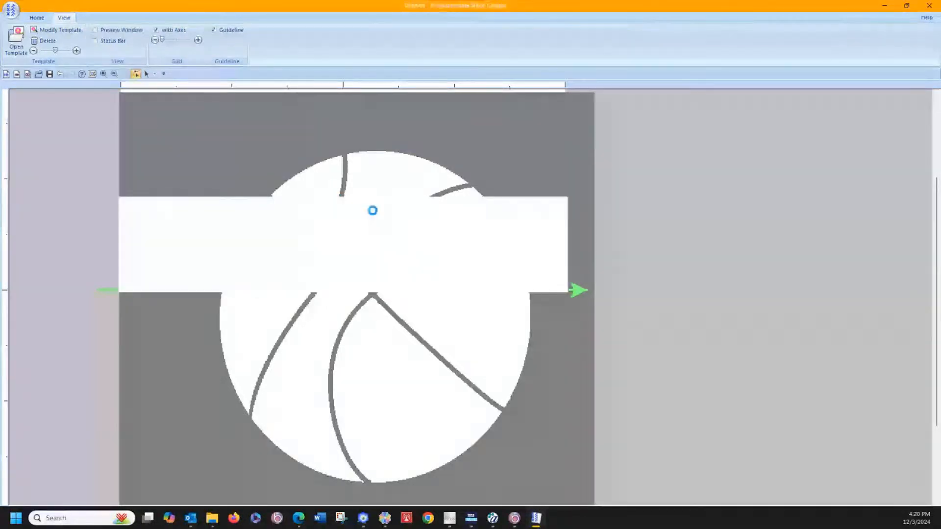
pyautogui.click(347, 176)
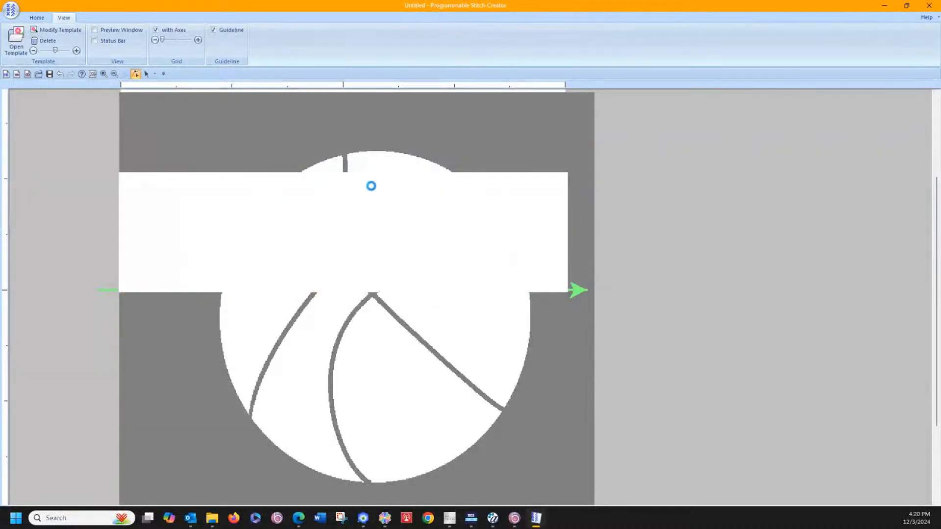
pyautogui.click(368, 187)
pyautogui.click(344, 155)
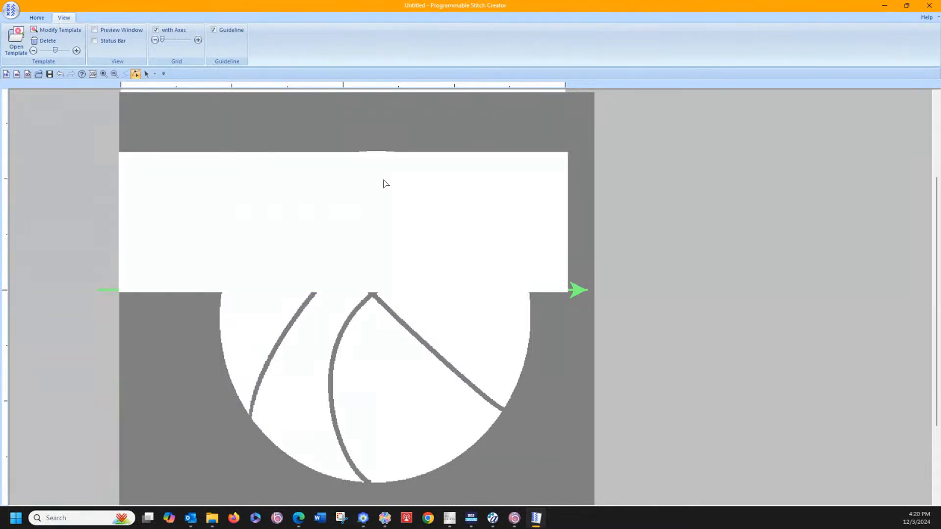
# Step: Trace the ball's upper-left outline with three motif points, from the curved seam's top end to the diagonal seam's upper end
pyautogui.click(386, 180)
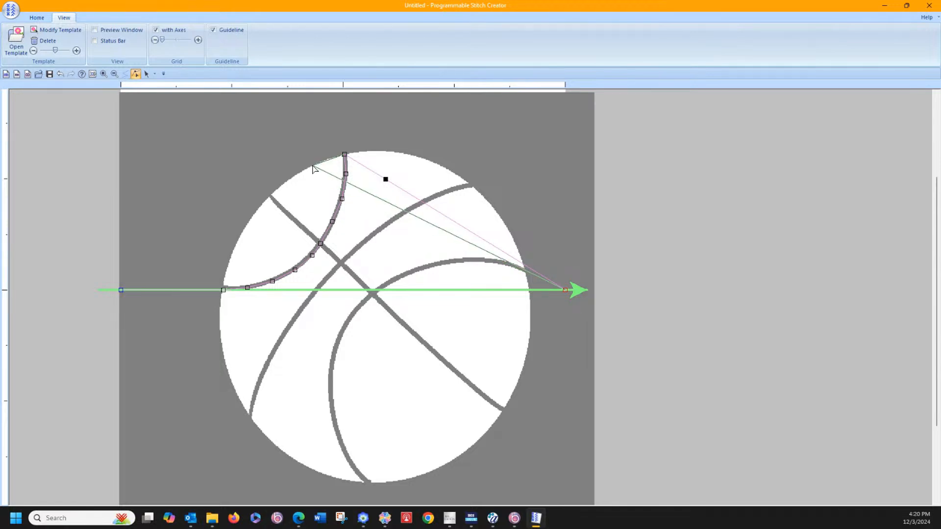
pyautogui.click(312, 166)
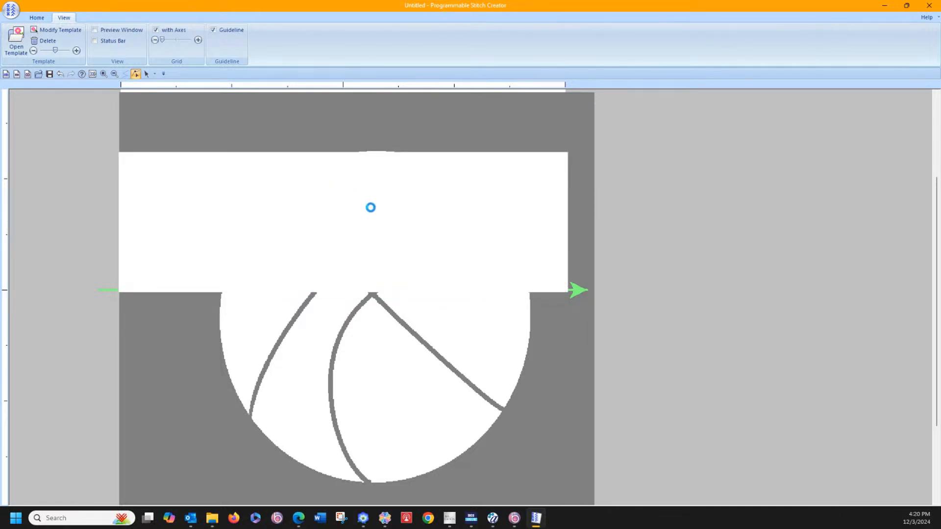
pyautogui.click(378, 203)
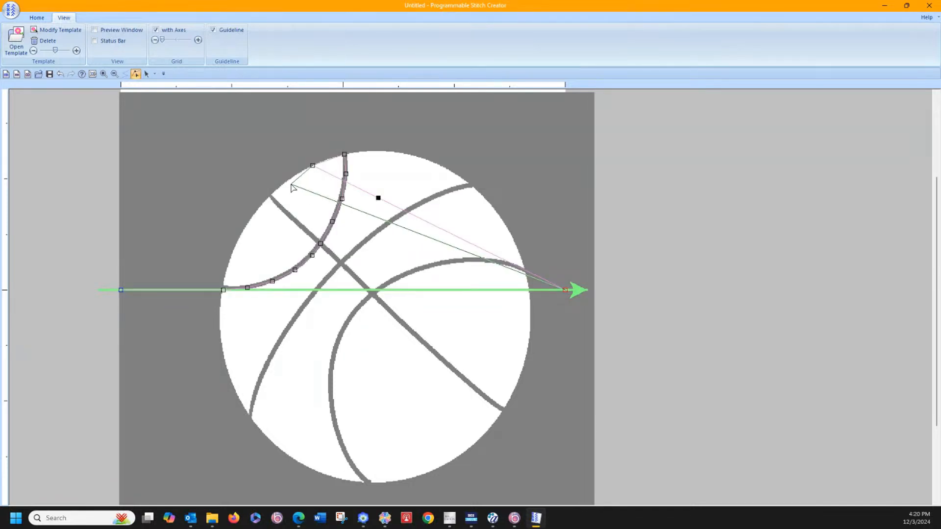
pyautogui.click(289, 181)
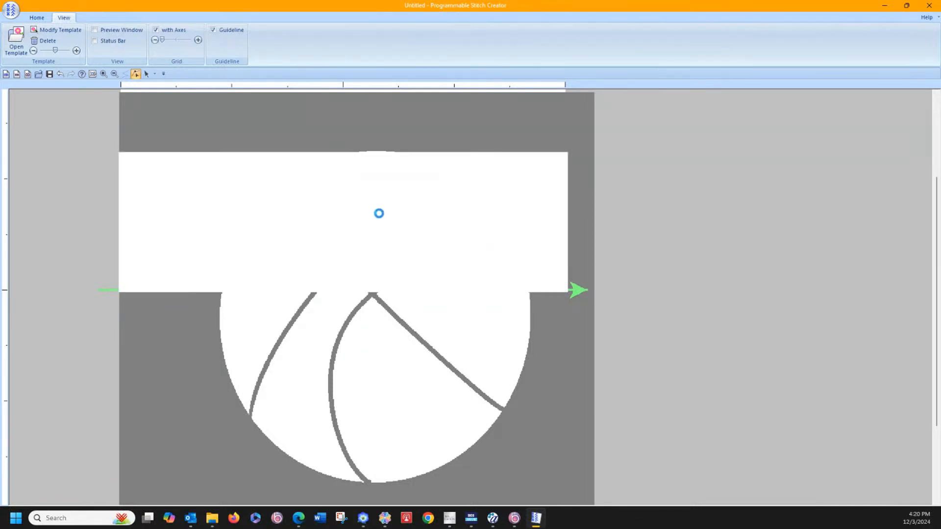
pyautogui.click(381, 217)
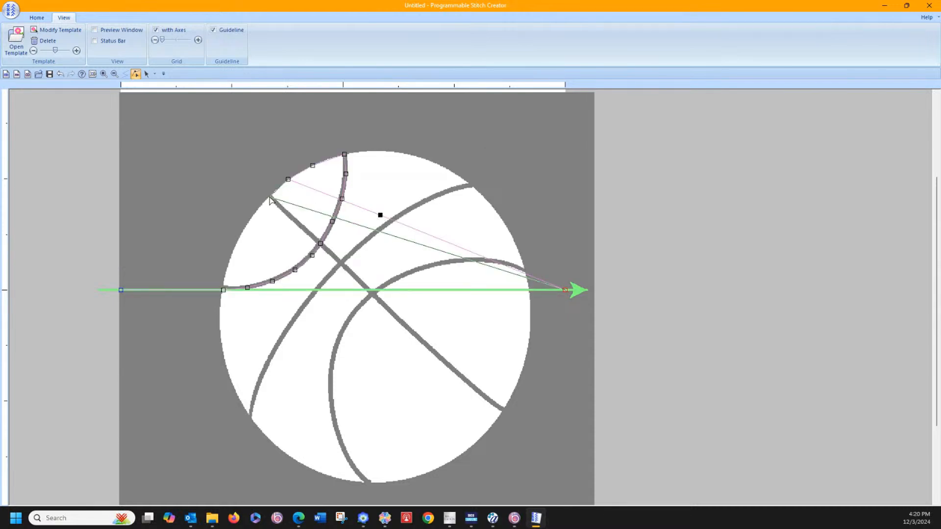
pyautogui.click(301, 204)
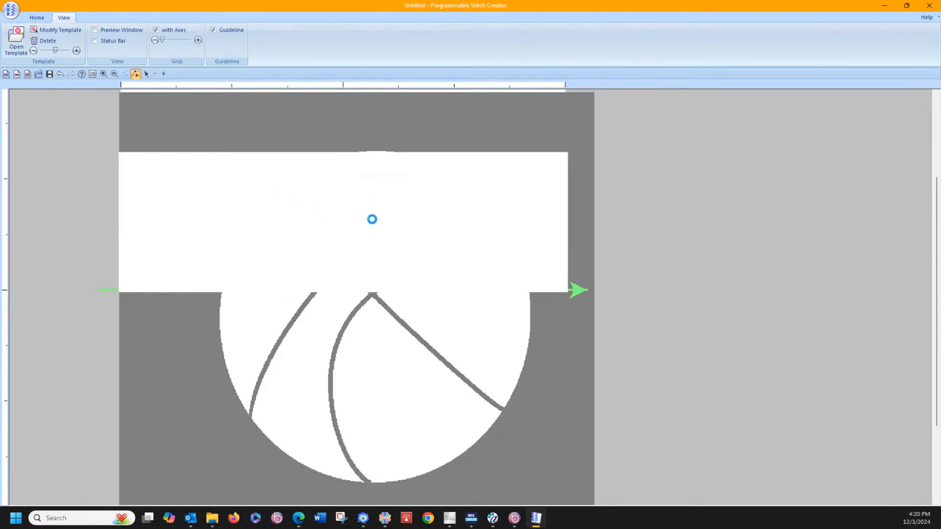
# Step: Add three more motif points down the ball's left outline, from the diagonal seam's end toward the traced seam's starting point
pyautogui.click(378, 230)
pyautogui.click(377, 229)
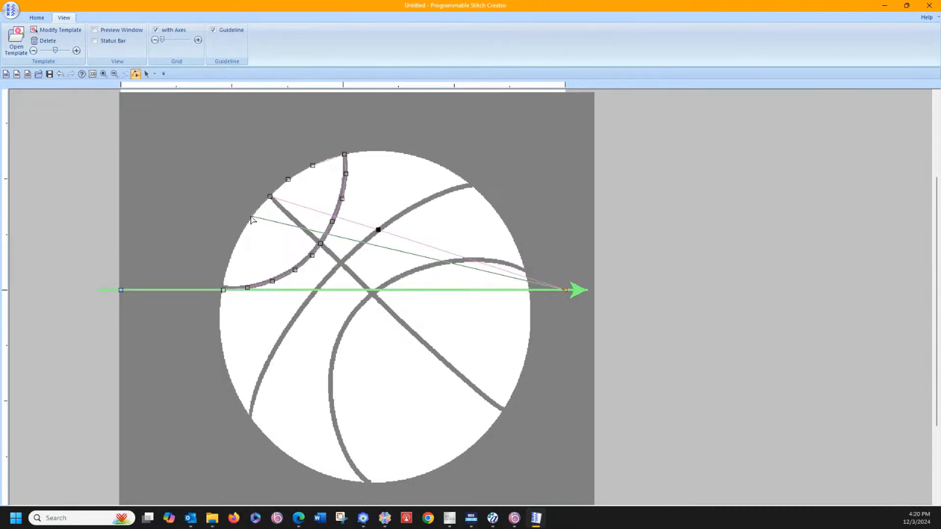
pyautogui.click(276, 228)
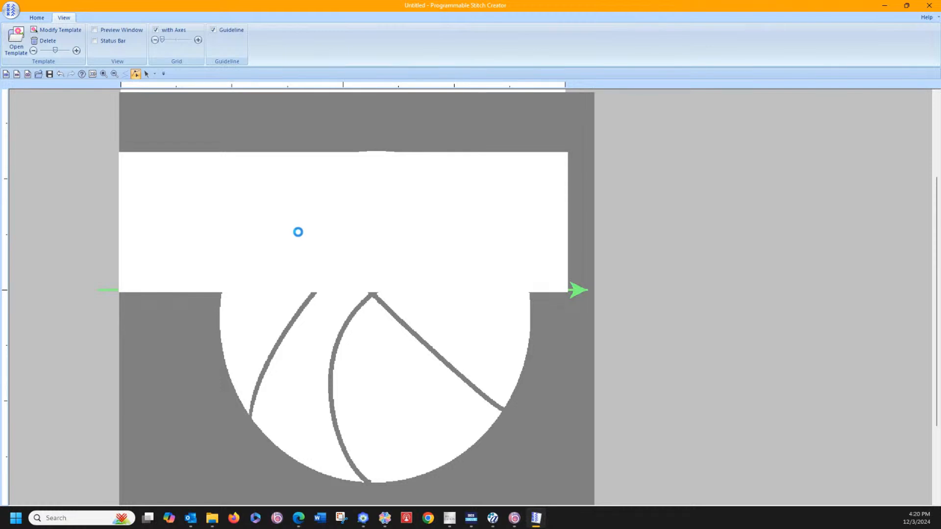
pyautogui.click(303, 228)
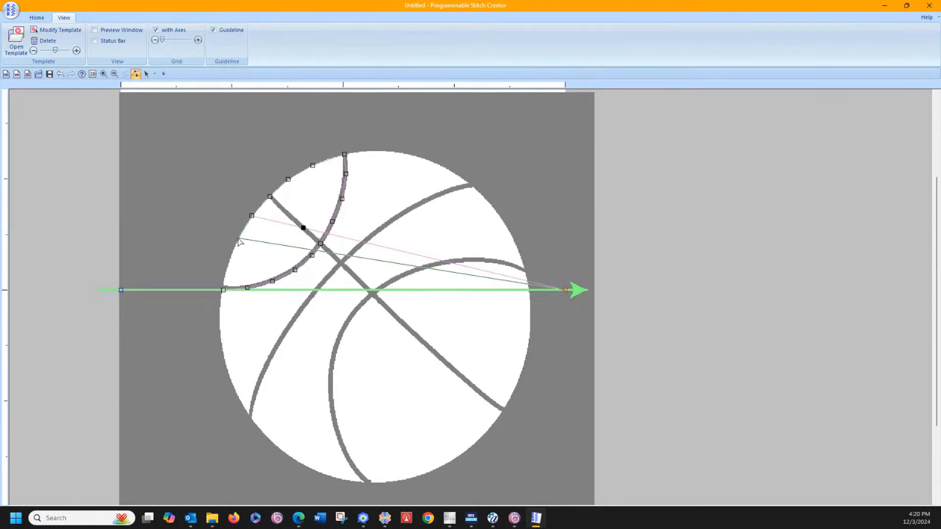
pyautogui.click(239, 241)
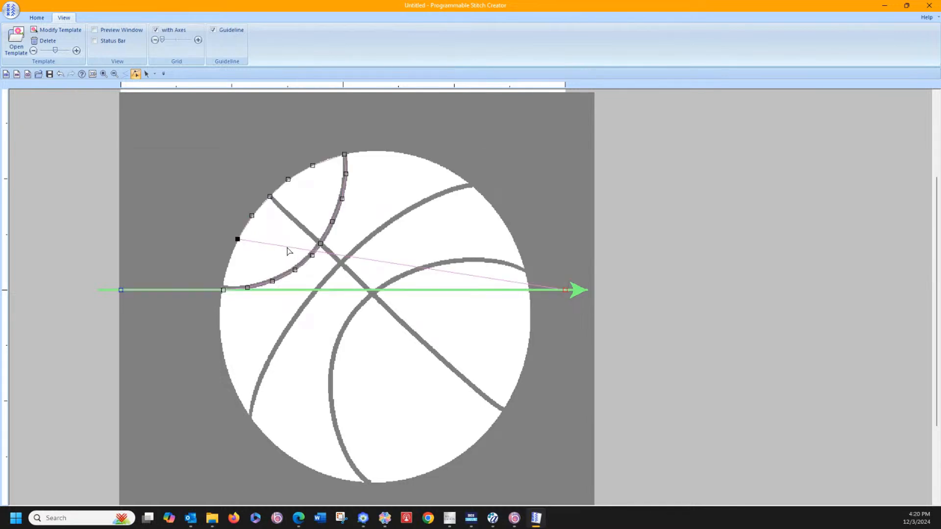
pyautogui.click(288, 248)
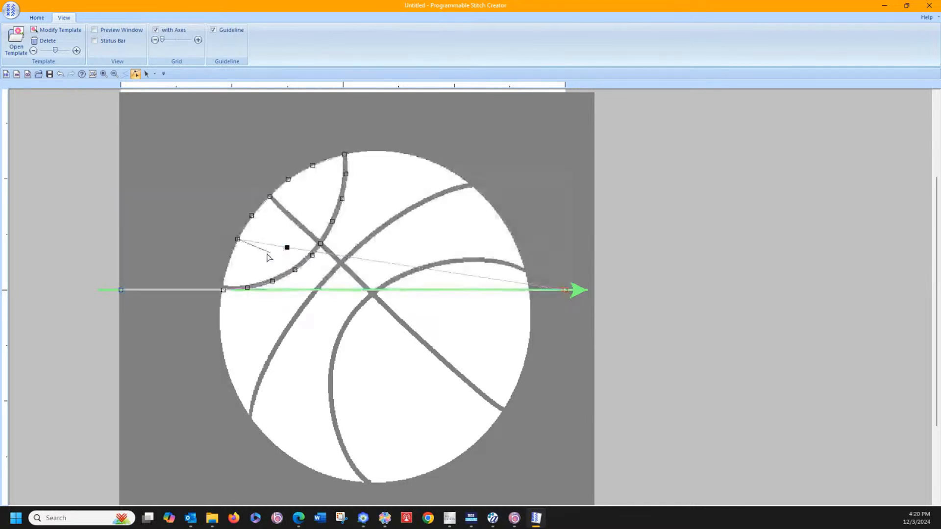
pyautogui.click(229, 265)
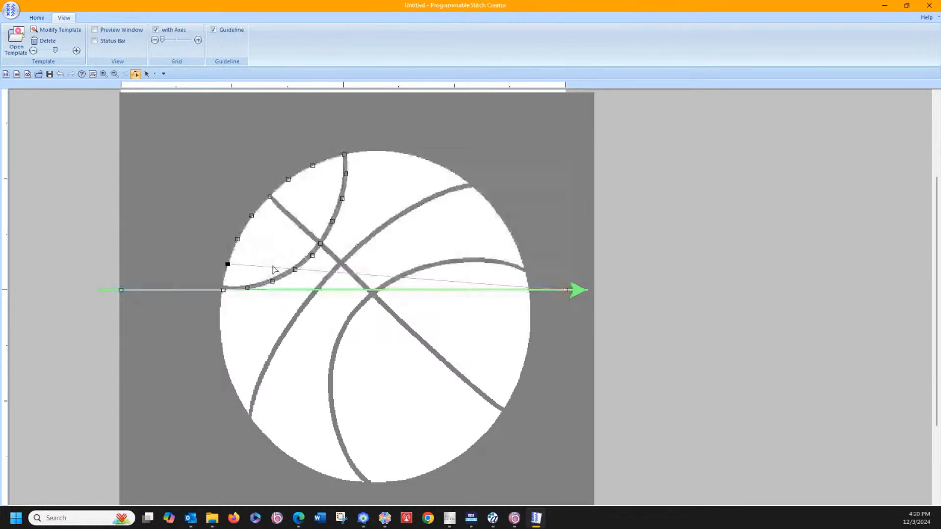
# Step: Close the upper-left section with a motif point on the seam's starting point, keeping the original starting point on the left outline
pyautogui.click(266, 267)
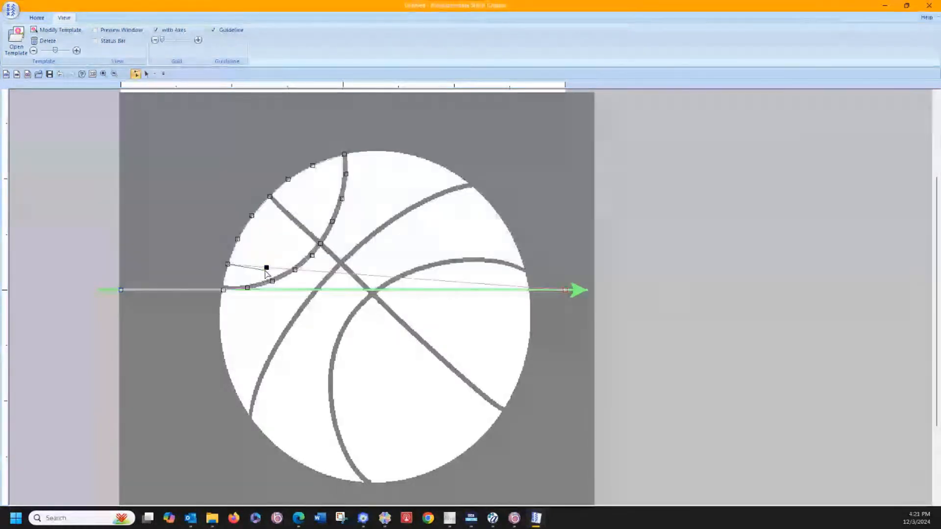
pyautogui.click(223, 291)
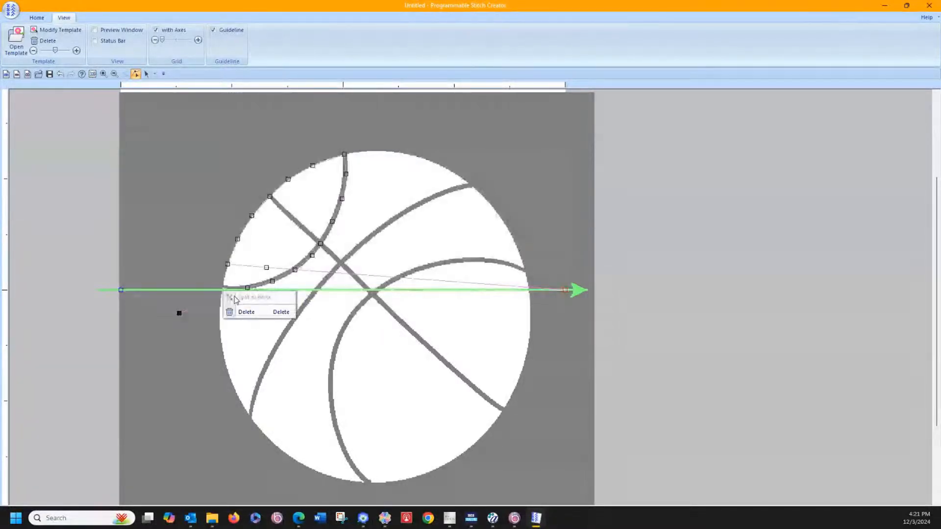
pyautogui.click(239, 343)
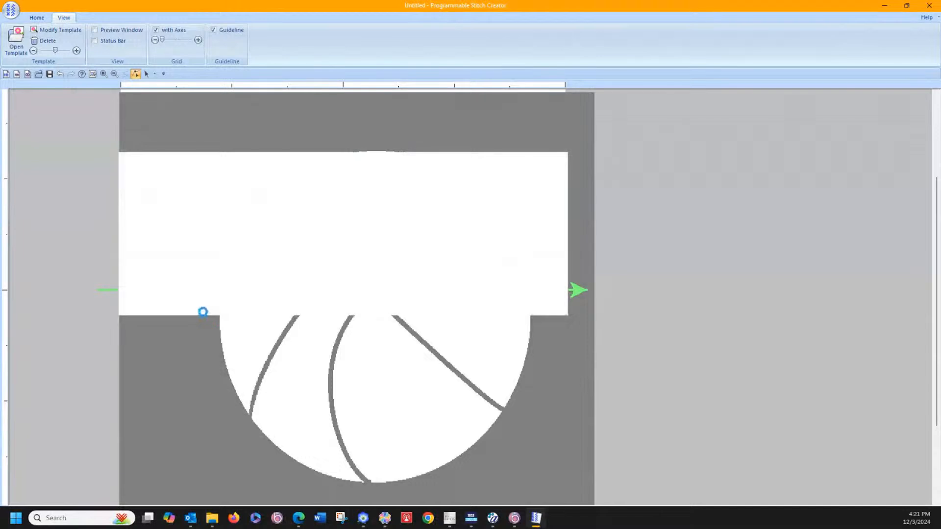
pyautogui.click(179, 312)
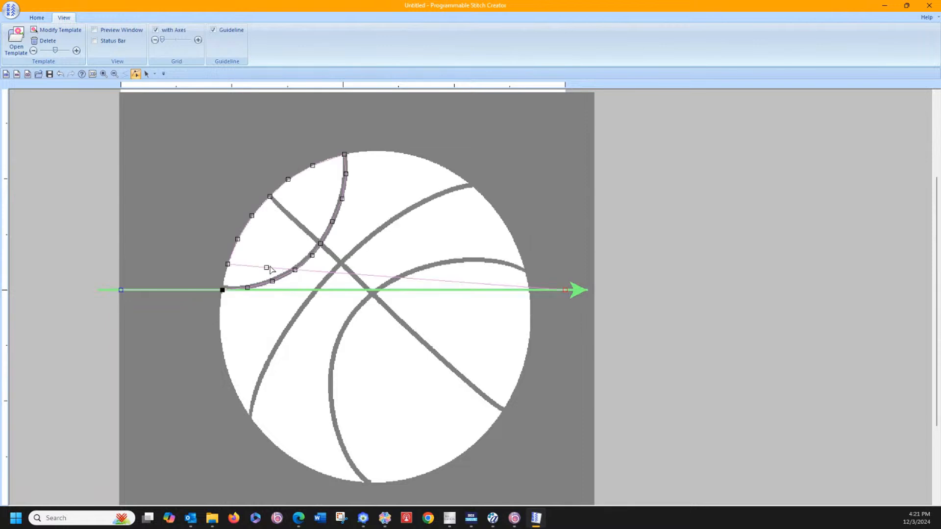
pyautogui.moveTo(257, 279); pyautogui.dragTo(223, 290)
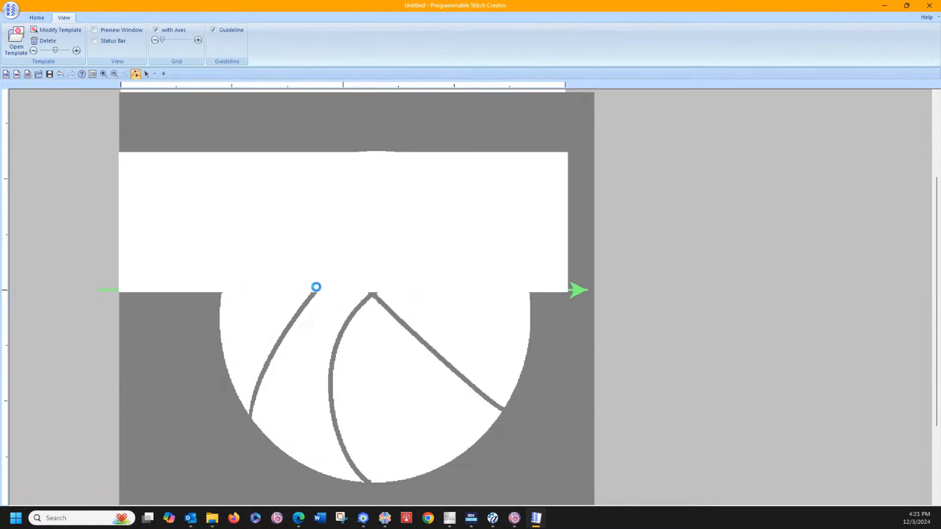
# Step: Trace the ball's lower-left outline with four motif points, ending where the long curved seam meets the outline
pyautogui.click(322, 290)
pyautogui.click(319, 290)
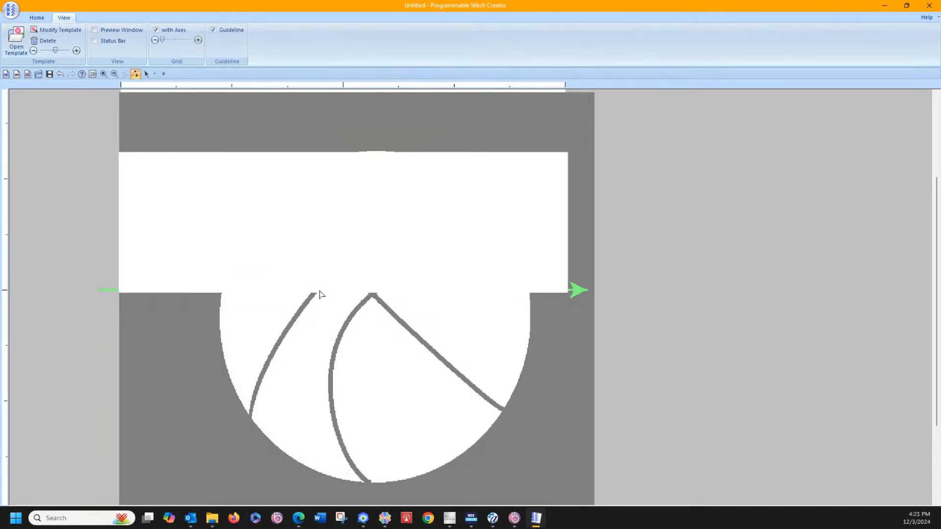
pyautogui.click(223, 323)
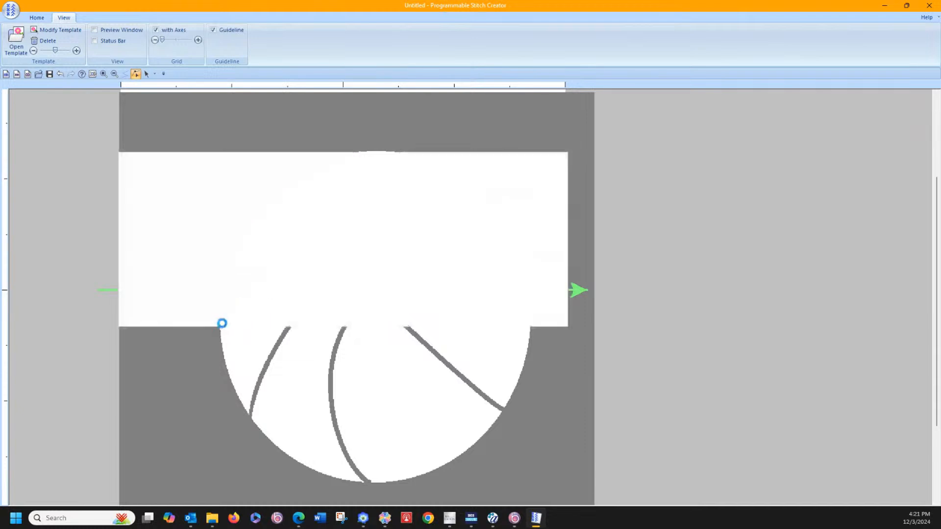
pyautogui.click(282, 321)
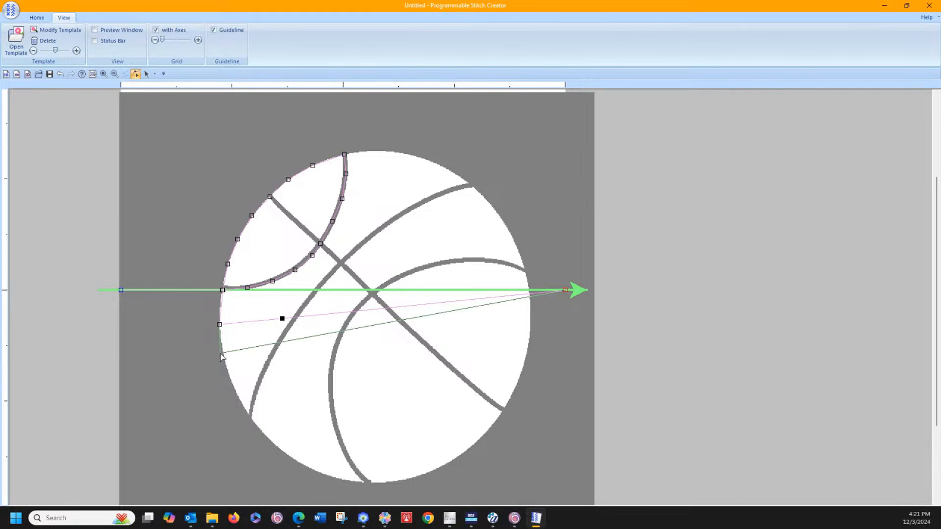
pyautogui.click(256, 351)
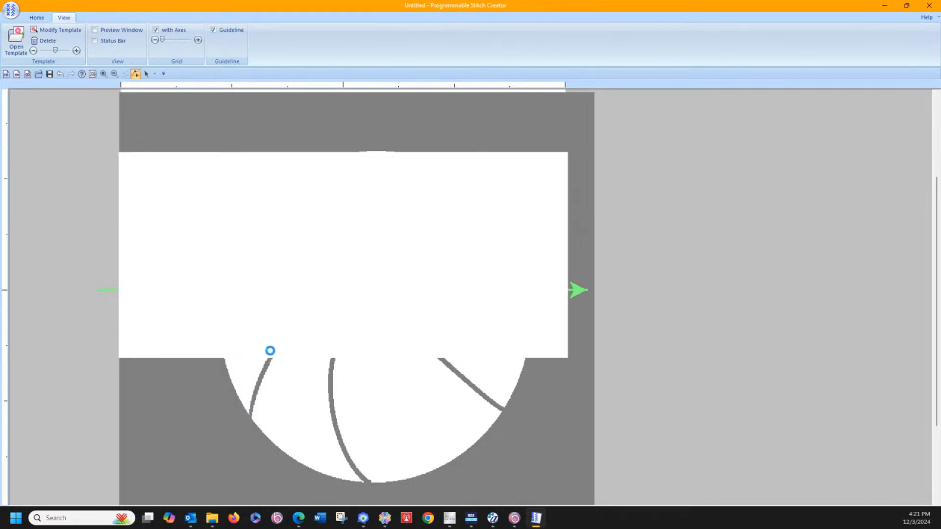
pyautogui.click(270, 348)
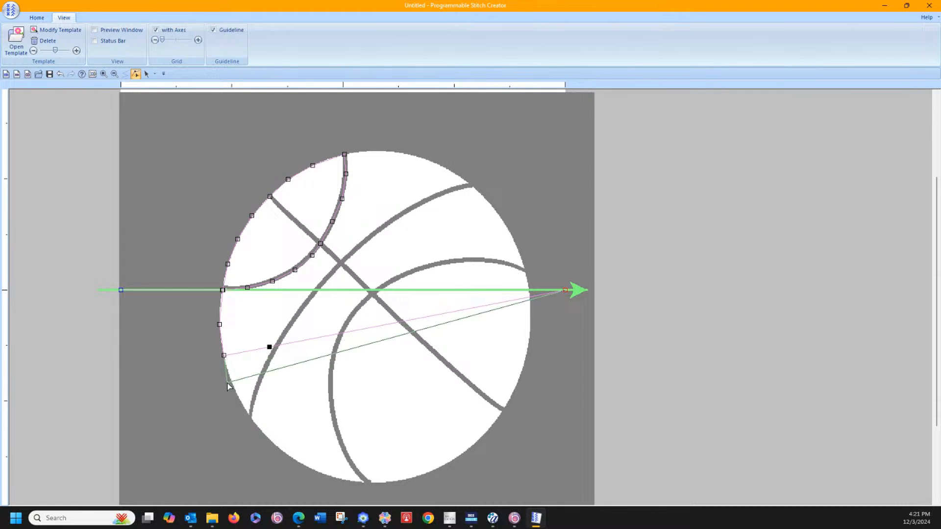
pyautogui.click(232, 385)
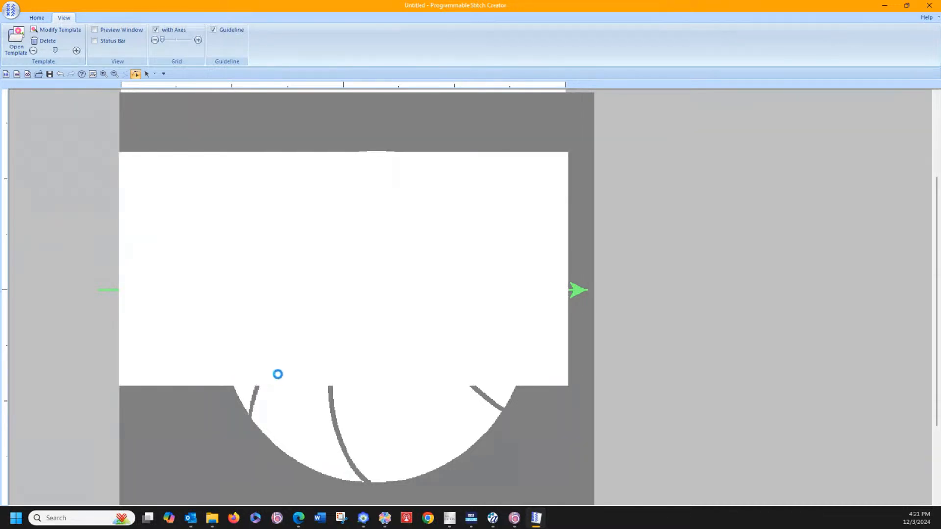
pyautogui.click(281, 370)
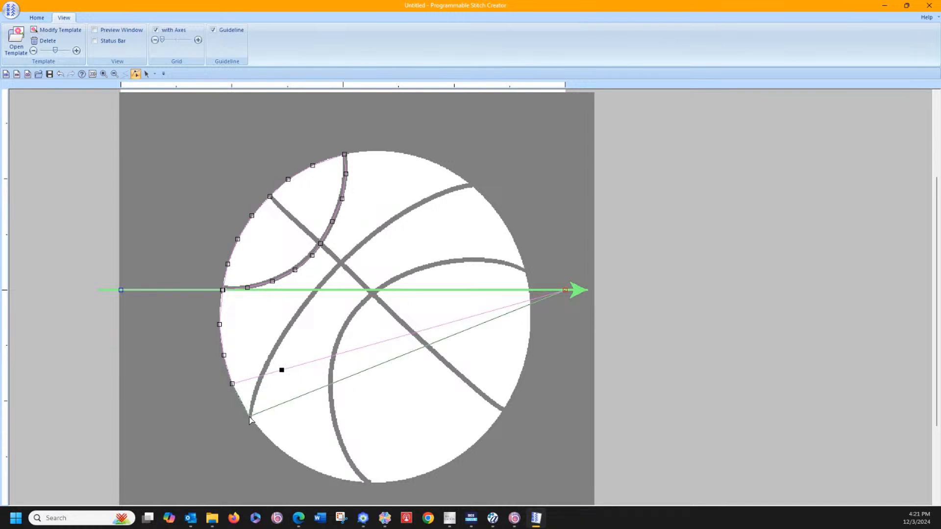
pyautogui.click(250, 418)
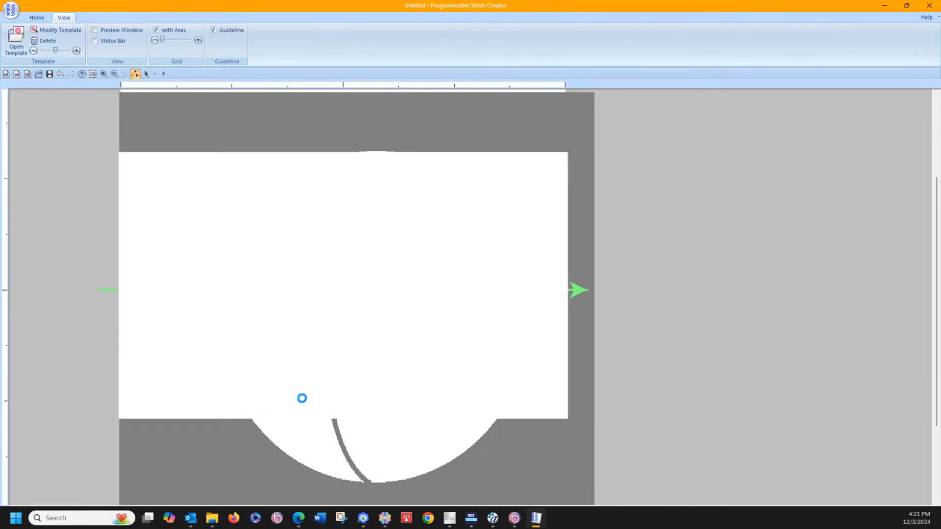
# Step: Trace the long curved seam with four motif points, from its lower-left end up to where it crosses the diagonal seam
pyautogui.click(303, 396)
pyautogui.click(257, 385)
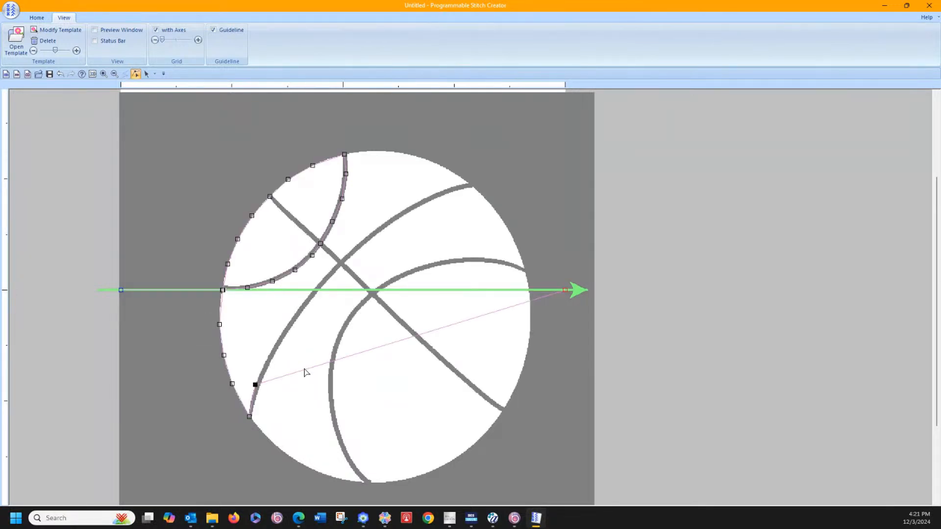
pyautogui.click(304, 372)
pyautogui.moveTo(304, 371); pyautogui.dragTo(271, 355)
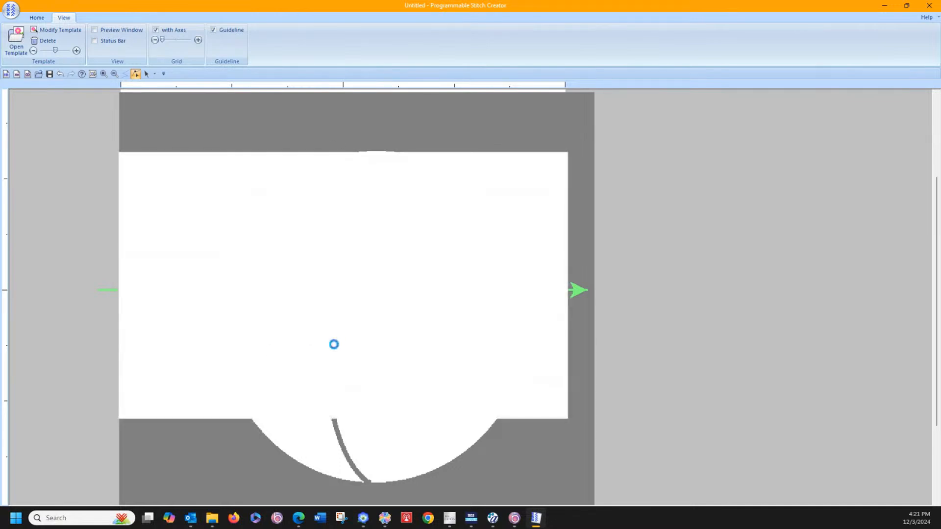
pyautogui.moveTo(333, 340)
pyautogui.mouseDown()
pyautogui.moveTo(337, 322)
pyautogui.moveTo(330, 338)
pyautogui.mouseUp()
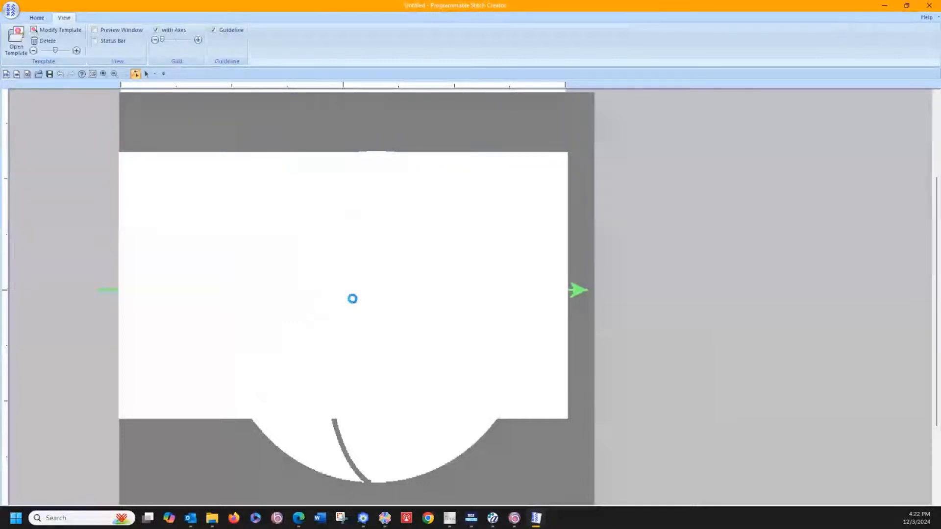
pyautogui.moveTo(353, 298); pyautogui.dragTo(352, 269)
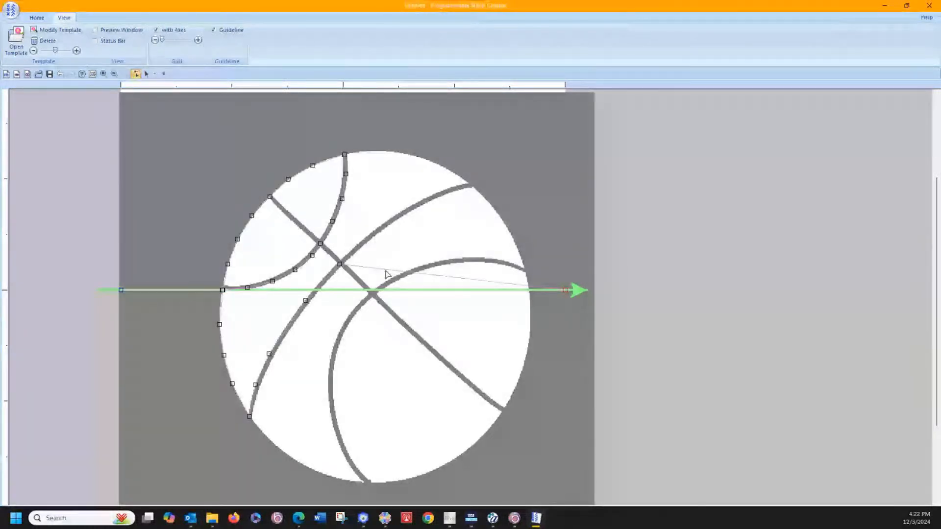
# Step: Trace the rest of the long curved seam with five motif points, from the diagonal seam crossing to its upper-right end on the outline
pyautogui.click(386, 269)
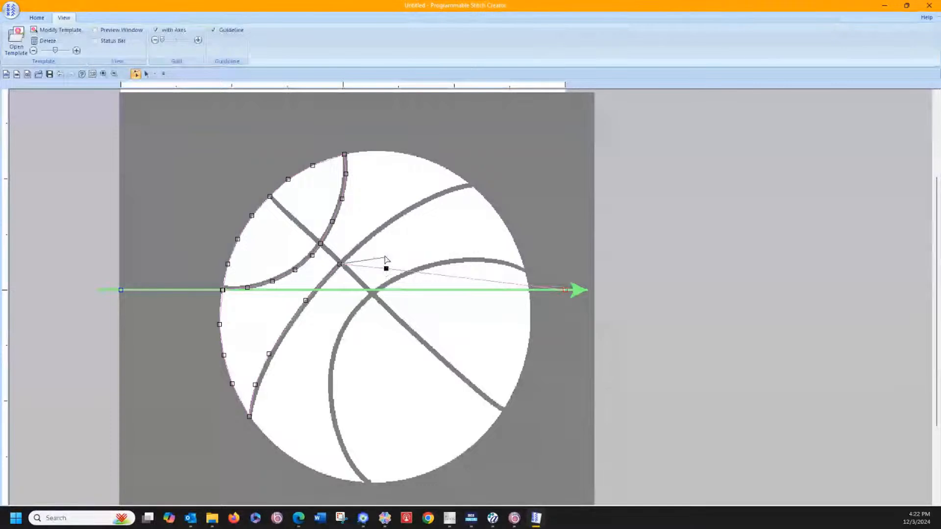
pyautogui.moveTo(372, 235); pyautogui.dragTo(373, 235)
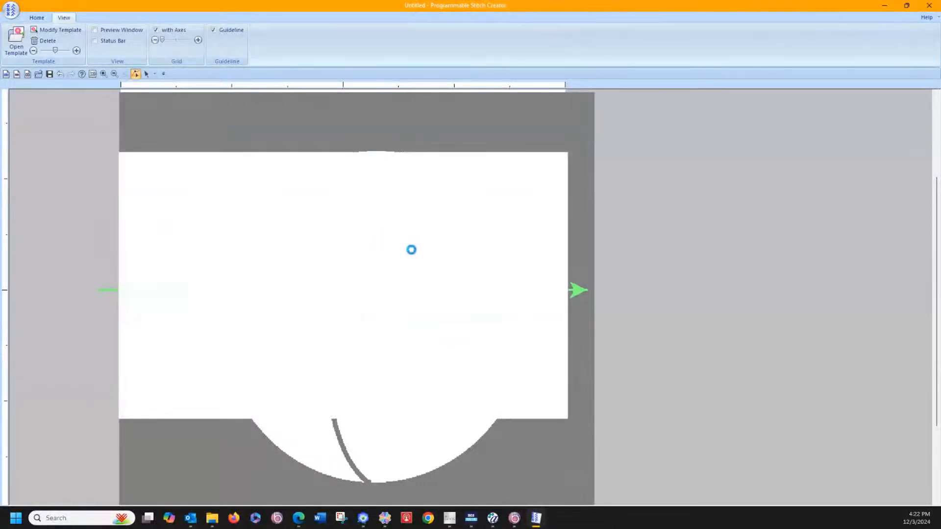
pyautogui.click(421, 249)
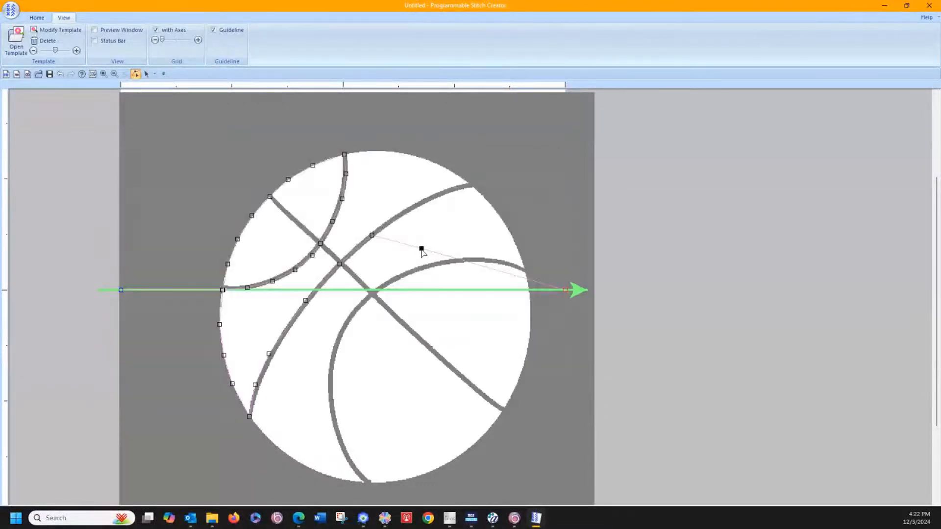
pyautogui.click(402, 219)
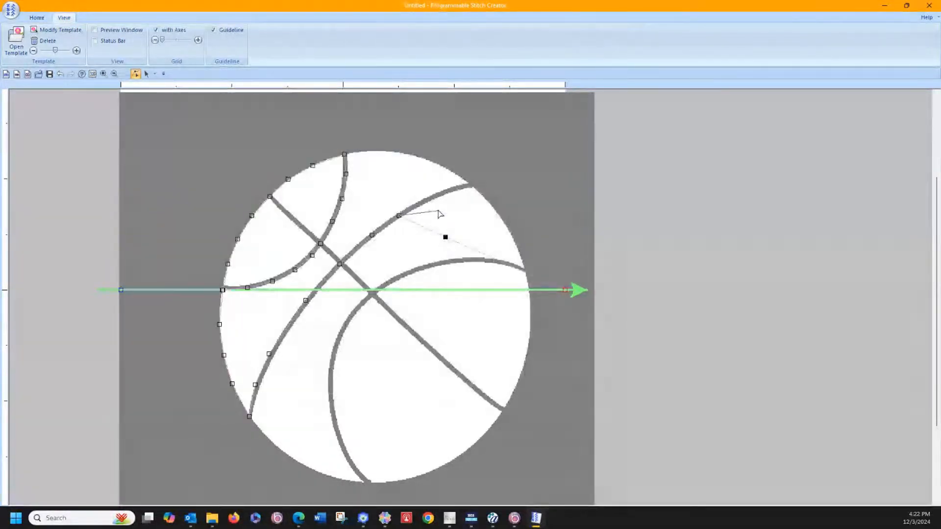
pyautogui.click(449, 205)
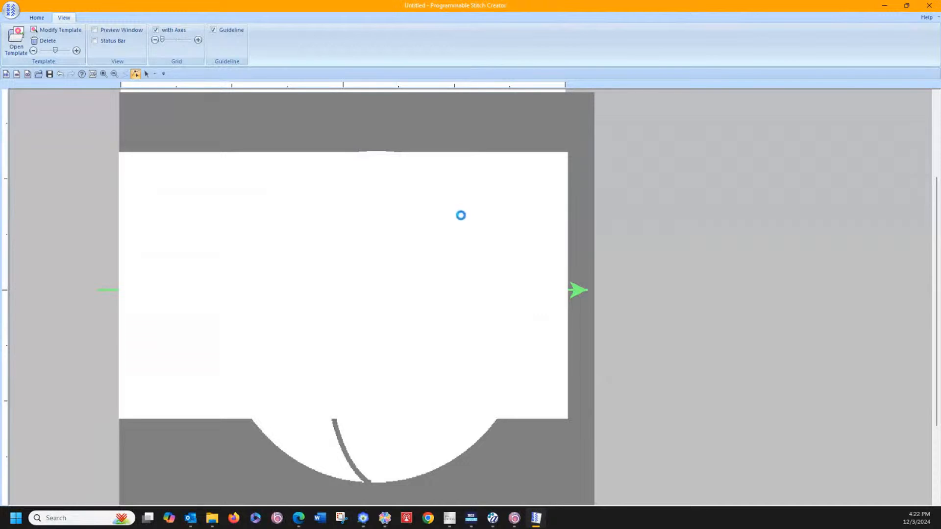
pyautogui.click(459, 222)
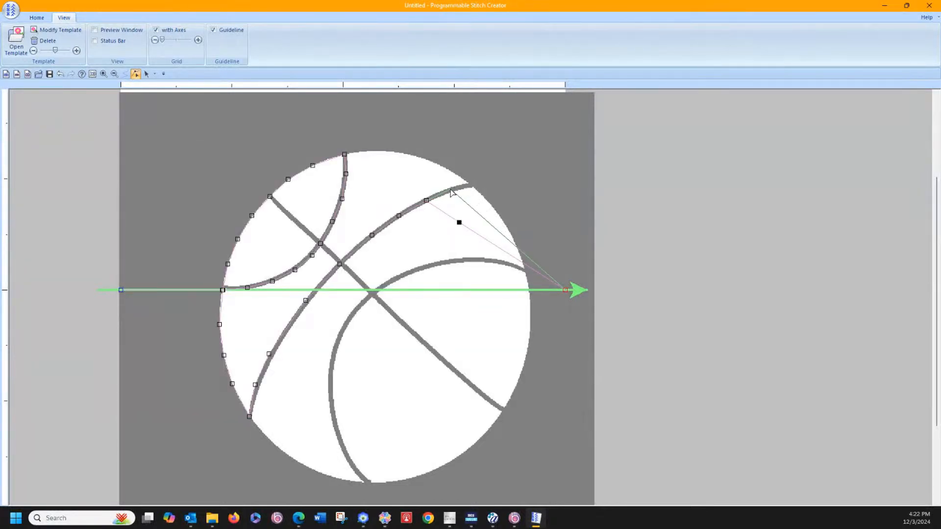
pyautogui.click(452, 191)
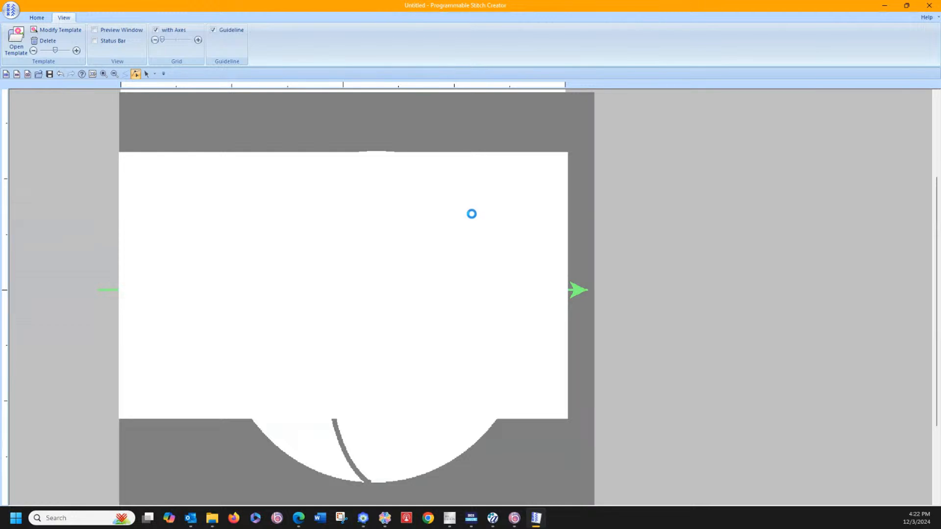
pyautogui.click(471, 209)
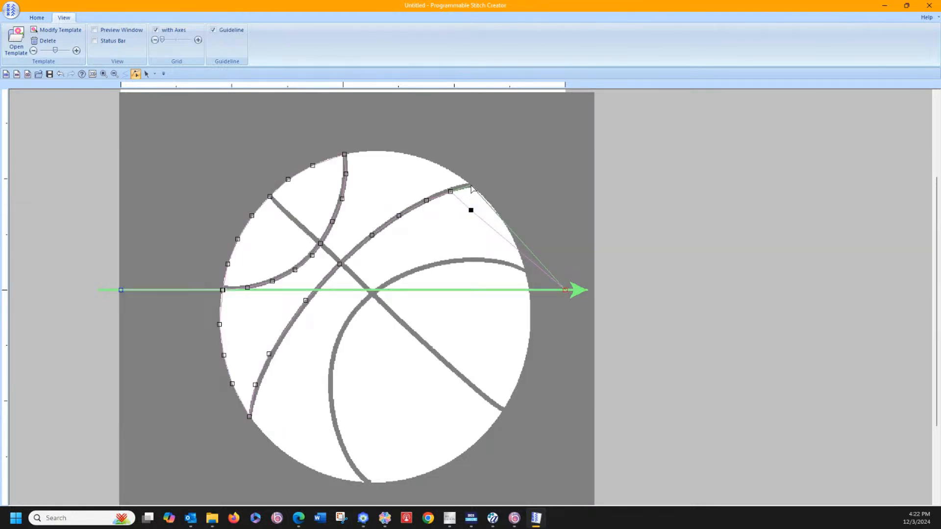
pyautogui.click(475, 190)
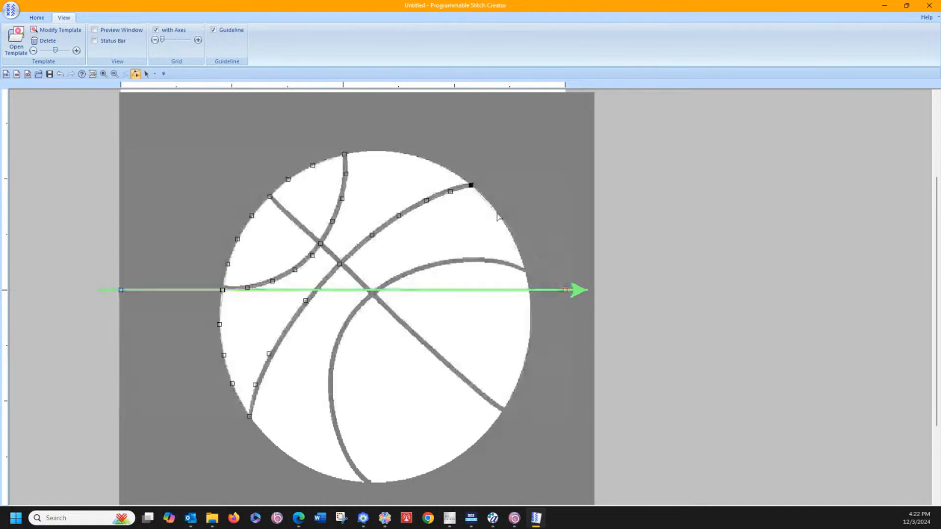
# Step: Trace the ball's top outline with four motif points, from the long seam's upper-right end back to the short curved seam's top end
pyautogui.click(497, 213)
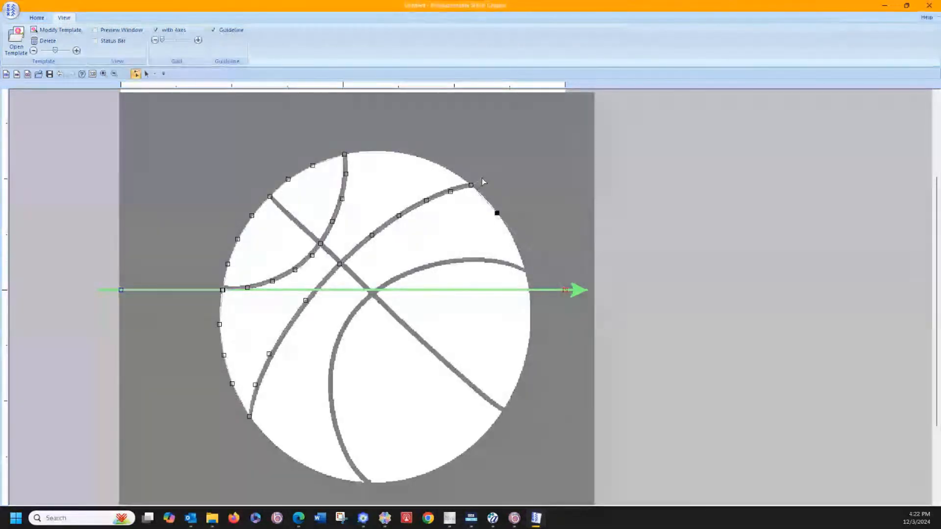
pyautogui.click(452, 171)
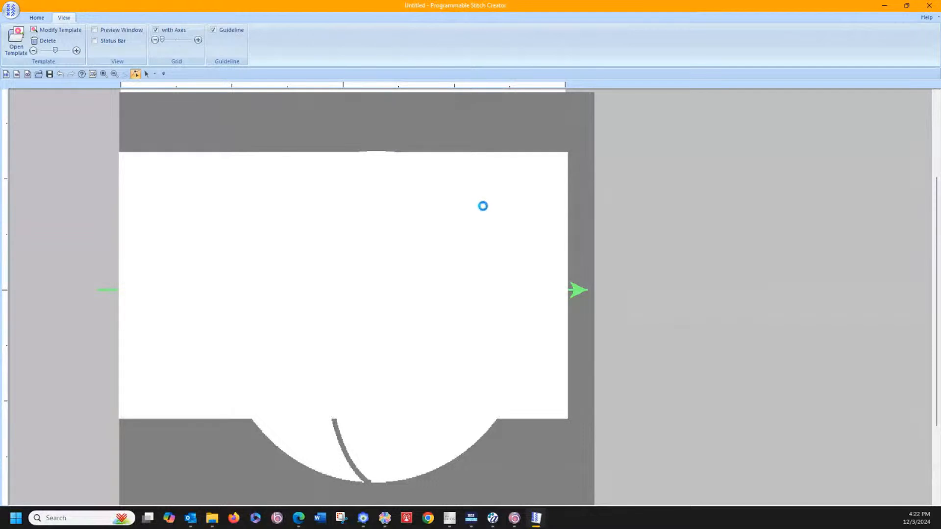
pyautogui.click(487, 214)
pyautogui.click(414, 156)
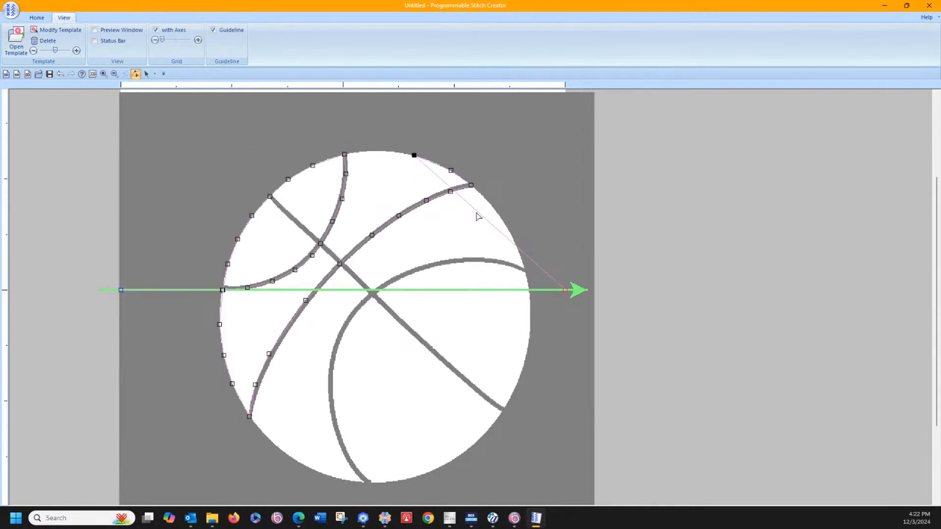
pyautogui.click(477, 211)
pyautogui.click(403, 171)
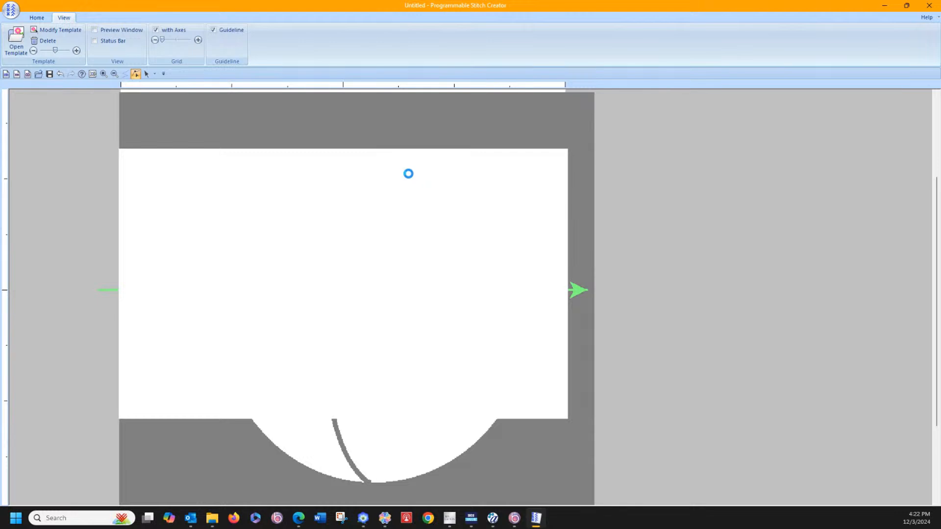
pyautogui.click(422, 180)
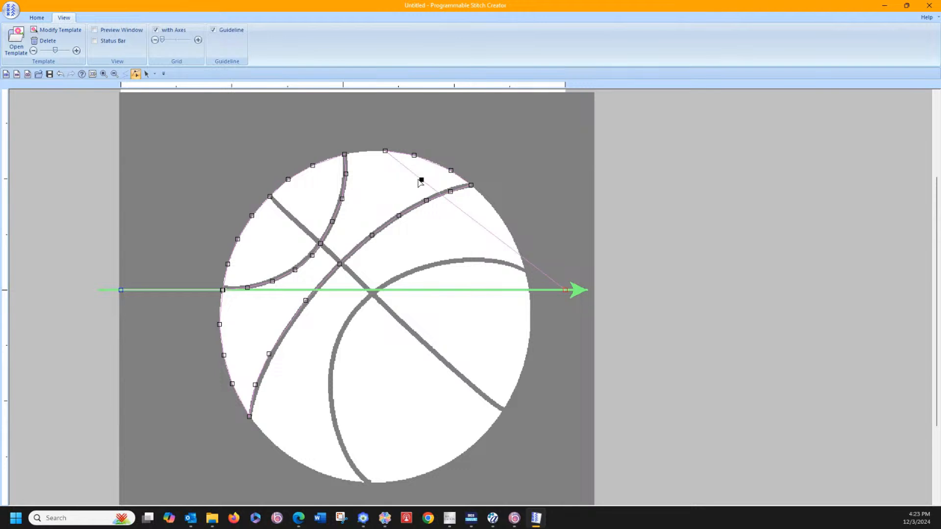
pyautogui.moveTo(422, 180); pyautogui.dragTo(344, 154)
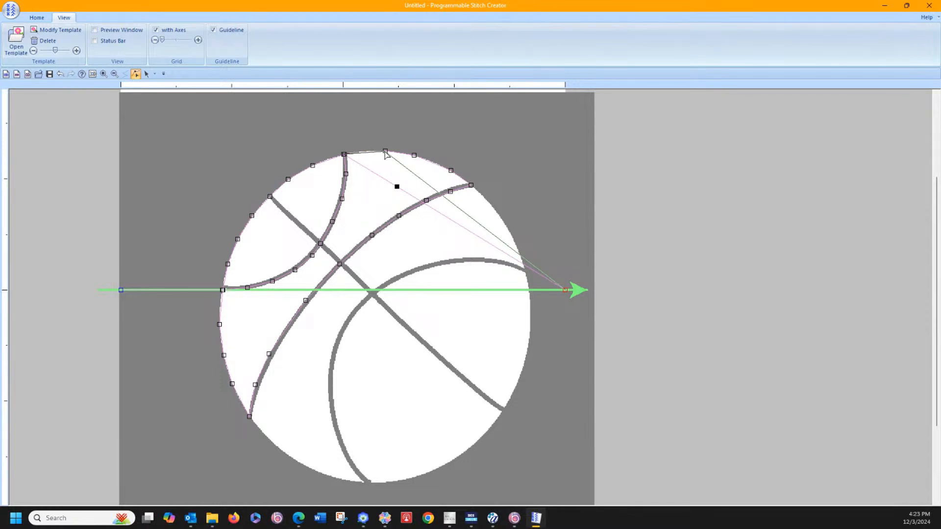
# Step: Retrace the top outline in reverse with four motif points over the existing ones, returning to the long seam's upper-right end
pyautogui.moveTo(397, 187); pyautogui.dragTo(386, 152)
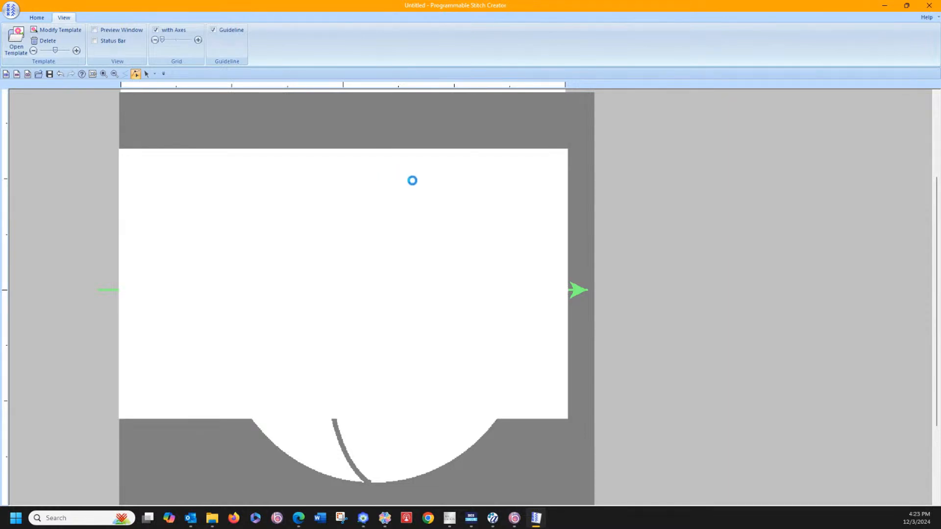
pyautogui.click(419, 177)
pyautogui.moveTo(418, 178); pyautogui.dragTo(411, 158)
pyautogui.click(479, 214)
pyautogui.moveTo(480, 214); pyautogui.dragTo(451, 174)
pyautogui.click(491, 212)
pyautogui.moveTo(492, 212); pyautogui.dragTo(470, 186)
# Step: Trace the ball's upper-right outline with three motif points, ending where the remaining untraced curved seam meets the outline
pyautogui.click(501, 218)
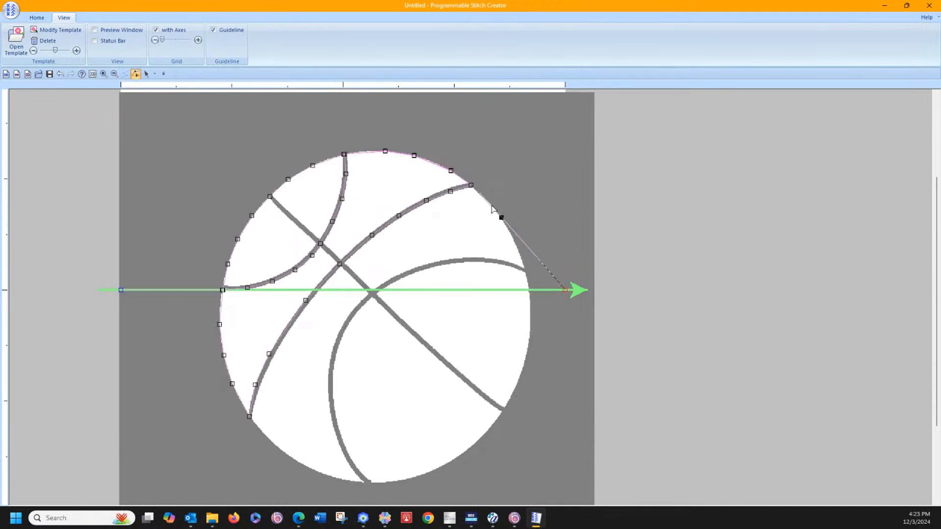
pyautogui.moveTo(492, 206); pyautogui.dragTo(492, 206)
pyautogui.click(526, 245)
pyautogui.moveTo(513, 237); pyautogui.dragTo(512, 236)
pyautogui.click(540, 265)
pyautogui.click(525, 270)
# Step: Place a motif point at the remaining curved seam's bottom end, and fit three points along its upper arc toward the diagonal seam
pyautogui.click(551, 285)
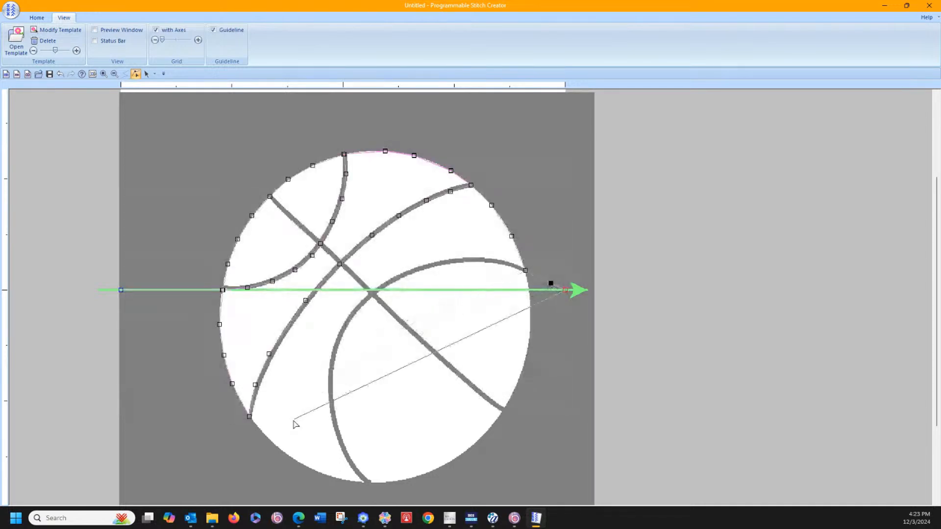
pyautogui.click(368, 482)
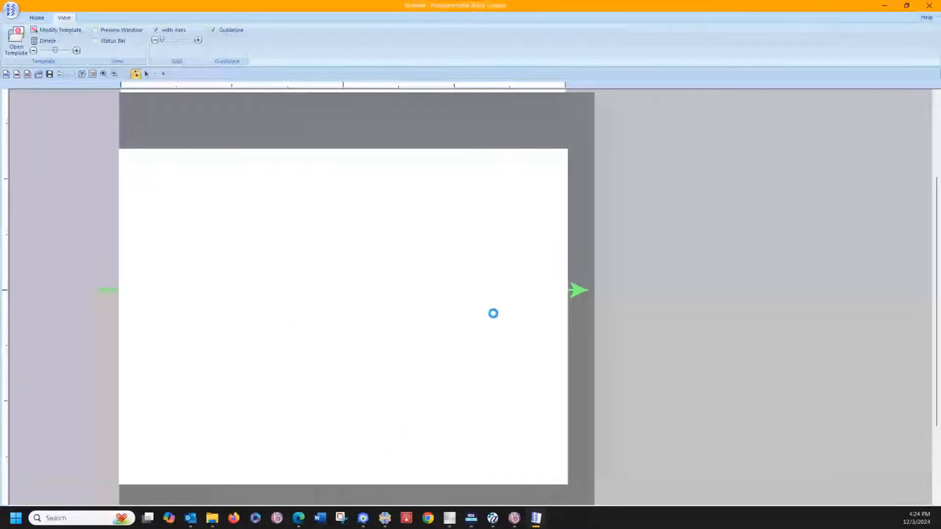
pyautogui.moveTo(494, 314); pyautogui.dragTo(491, 263)
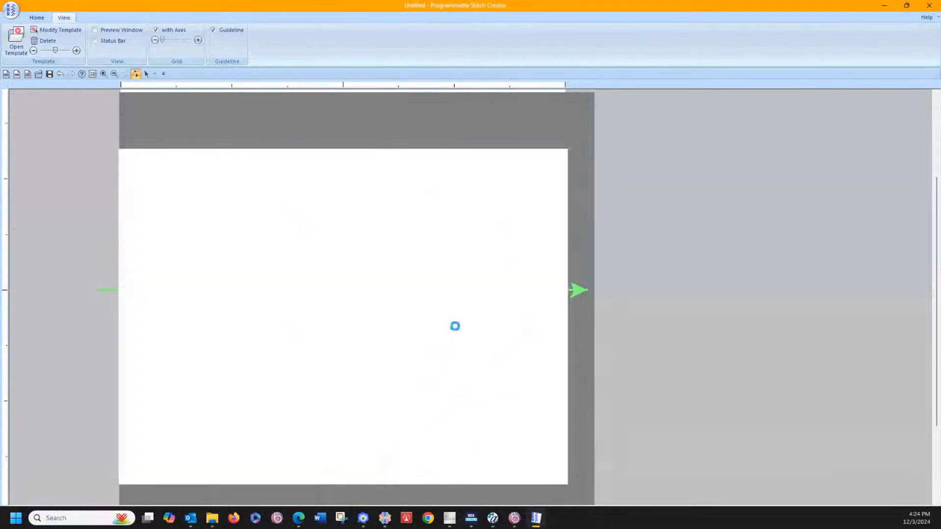
pyautogui.moveTo(454, 326); pyautogui.dragTo(450, 261)
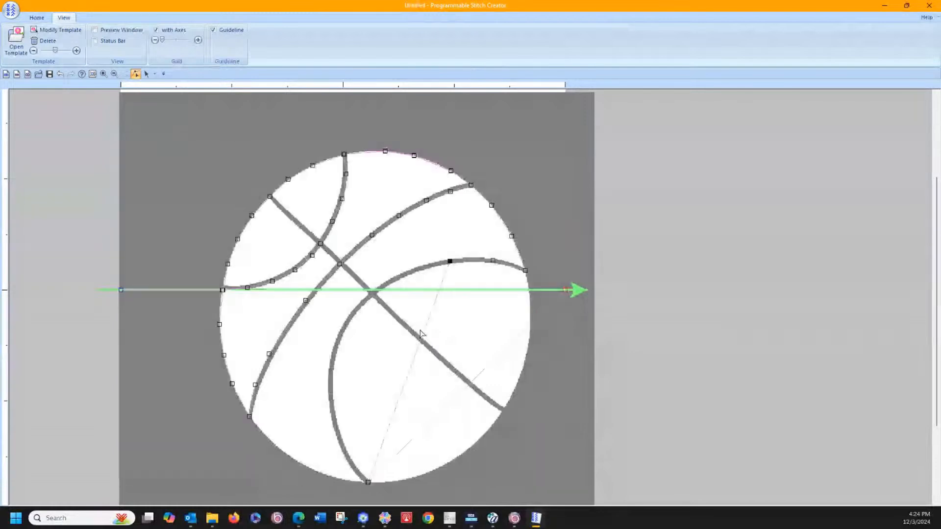
pyautogui.click(422, 332)
pyautogui.moveTo(425, 329); pyautogui.dragTo(397, 282)
pyautogui.click(396, 279)
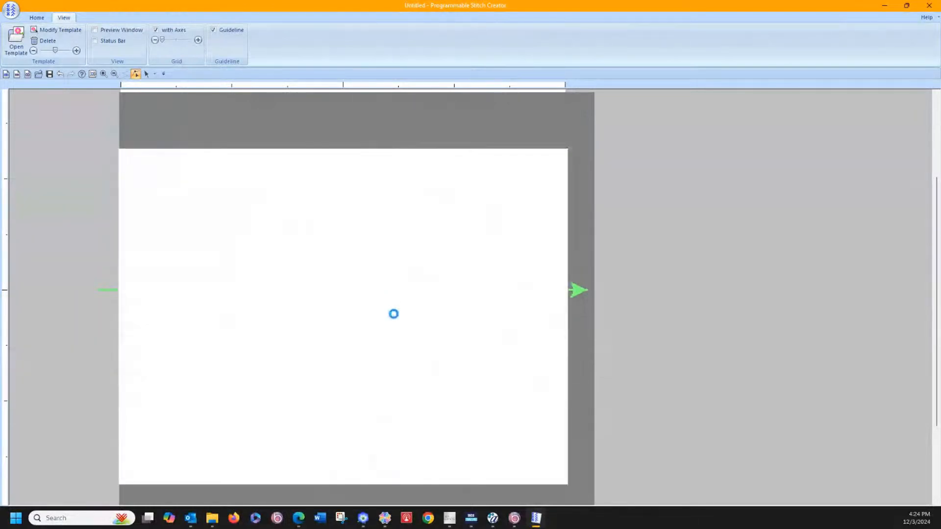
# Step: Fit five more motif points along the curved seam's lower part, from just below the diagonal seam down toward its bottom end
pyautogui.click(387, 330)
pyautogui.moveTo(387, 330); pyautogui.dragTo(360, 310)
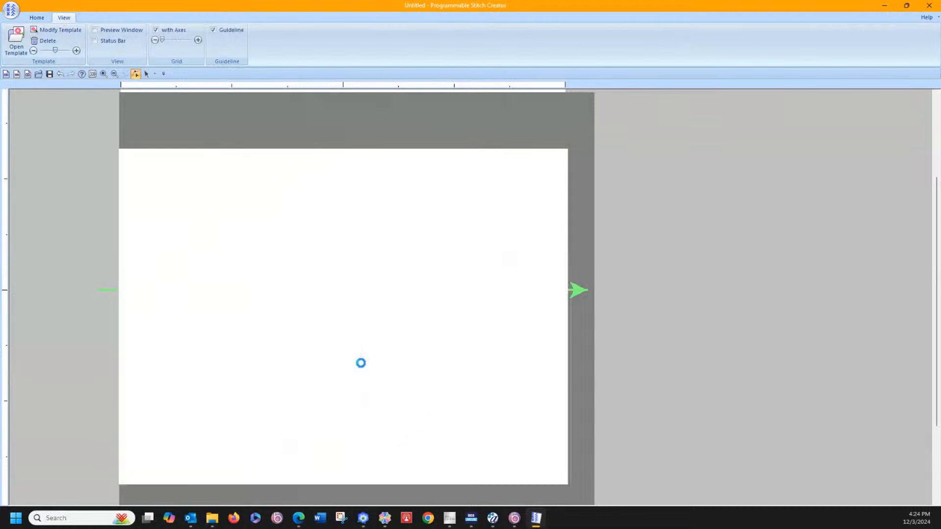
pyautogui.moveTo(361, 363); pyautogui.dragTo(341, 334)
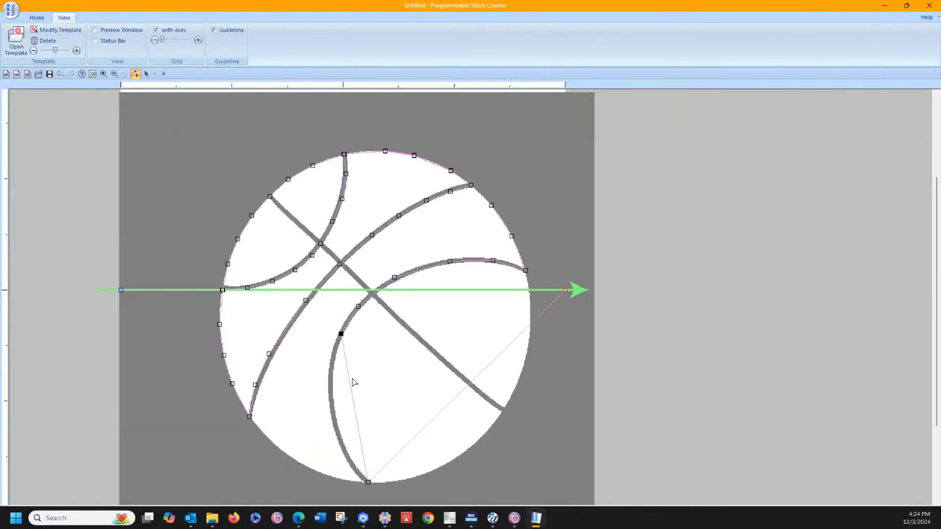
pyautogui.click(349, 378)
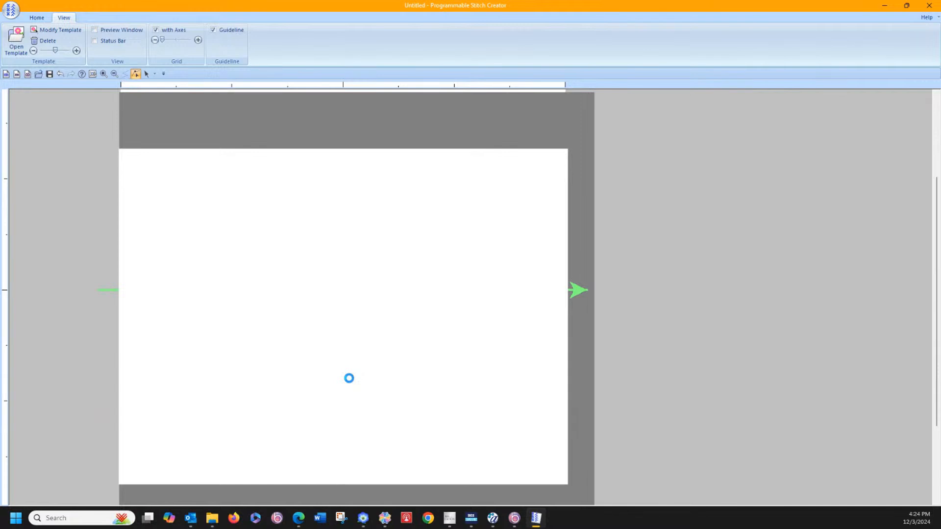
pyautogui.moveTo(349, 378); pyautogui.dragTo(332, 368)
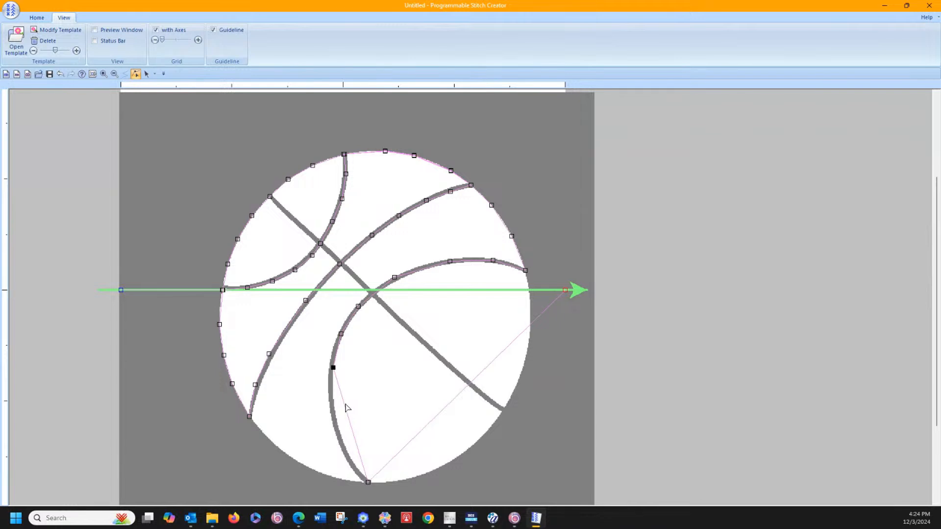
pyautogui.click(344, 403)
pyautogui.click(344, 404)
pyautogui.moveTo(344, 404); pyautogui.dragTo(332, 432)
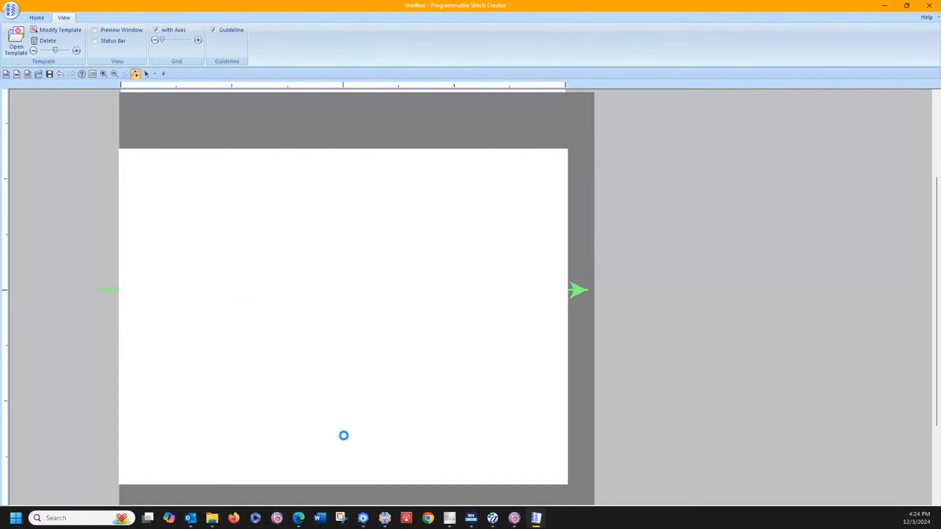
pyautogui.click(347, 438)
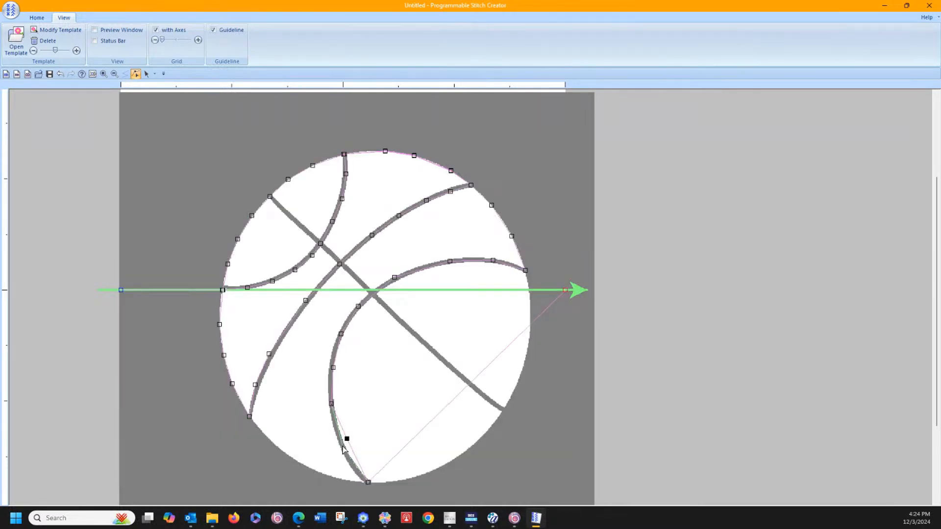
pyautogui.click(343, 447)
# Step: Trace the ball's lower-left outline with four motif points, from the curved seam's bottom end to the long seam's lower-left end
pyautogui.click(412, 445)
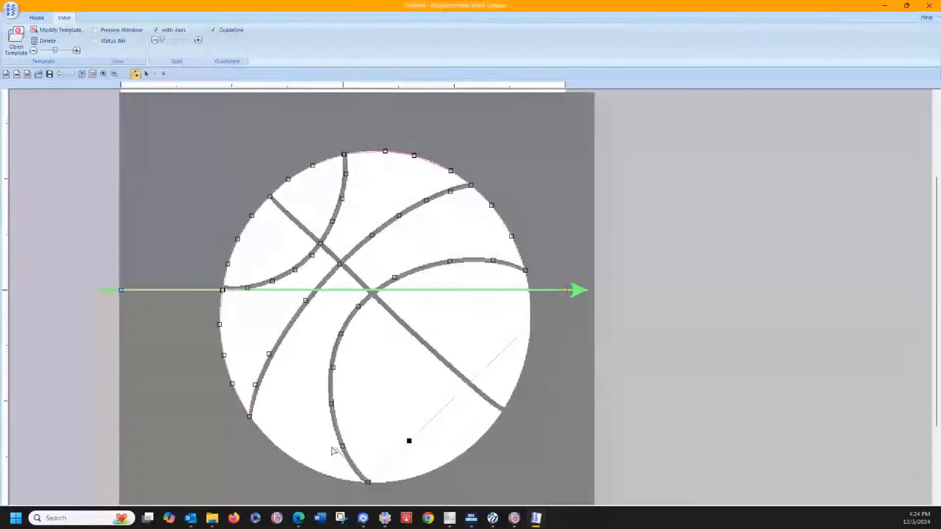
pyautogui.click(328, 475)
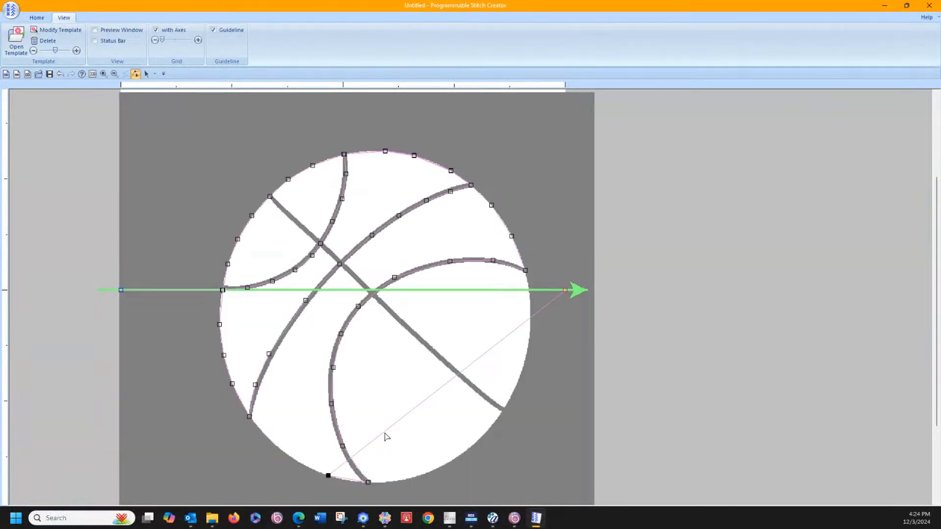
pyautogui.click(384, 432)
pyautogui.click(290, 458)
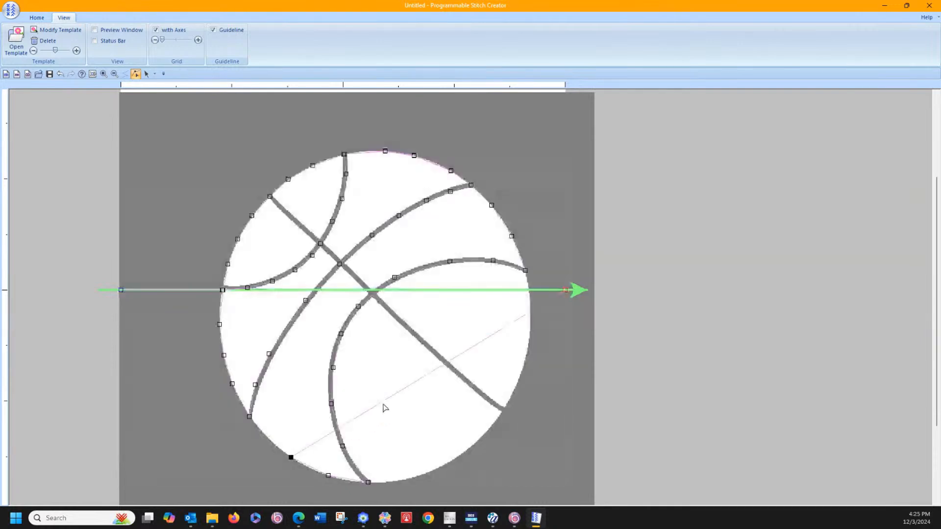
pyautogui.click(382, 403)
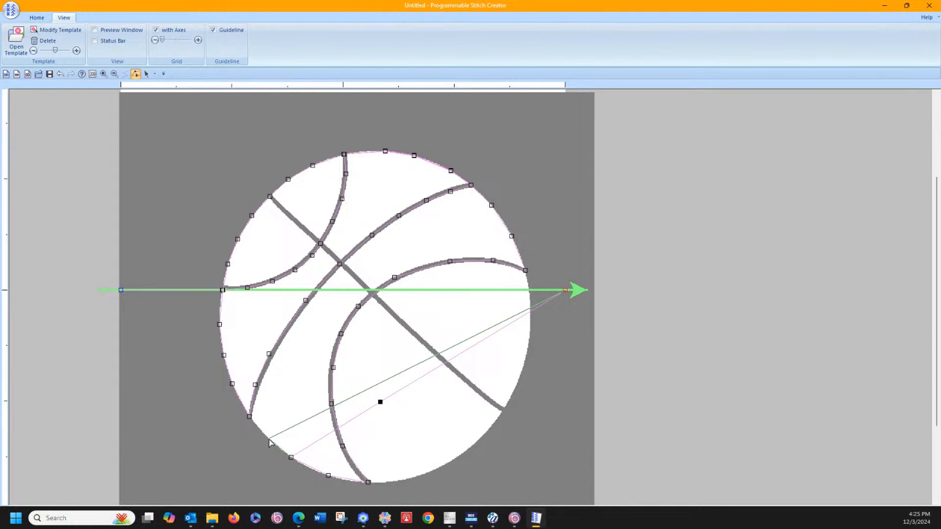
pyautogui.click(277, 435)
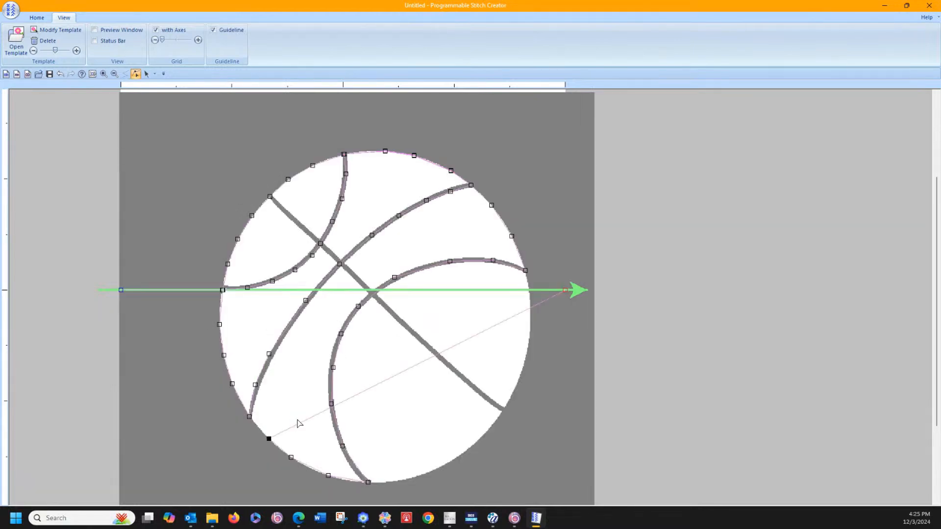
pyautogui.click(300, 425)
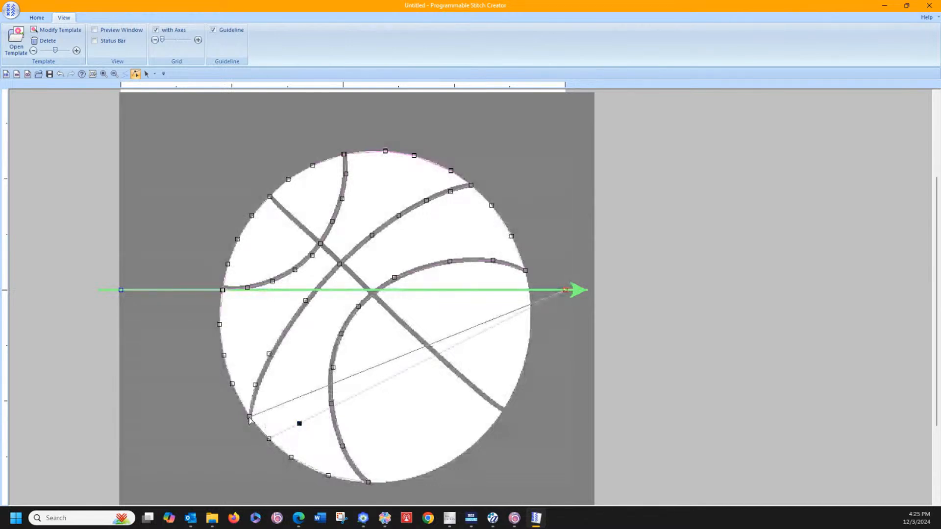
pyautogui.click(250, 417)
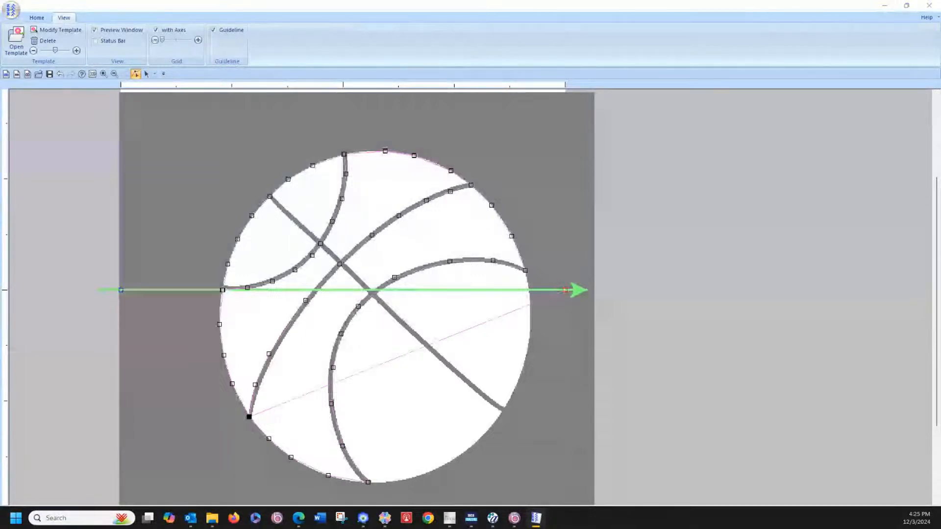
# Step: Show the preview window and move it clear of the basketball template
pyautogui.moveTo(0, 94); pyautogui.dragTo(647, 107)
pyautogui.moveTo(628, 152); pyautogui.dragTo(496, 176)
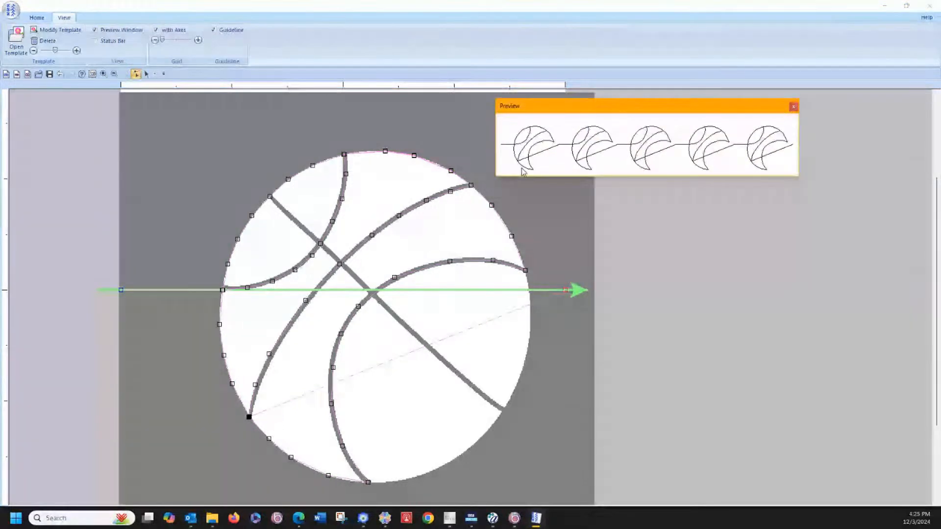
pyautogui.moveTo(577, 106); pyautogui.dragTo(681, 80)
# Step: Retrace the lower-left outline in reverse with four motif points over the existing ones, returning to the curved seam's bottom end
pyautogui.click(279, 412)
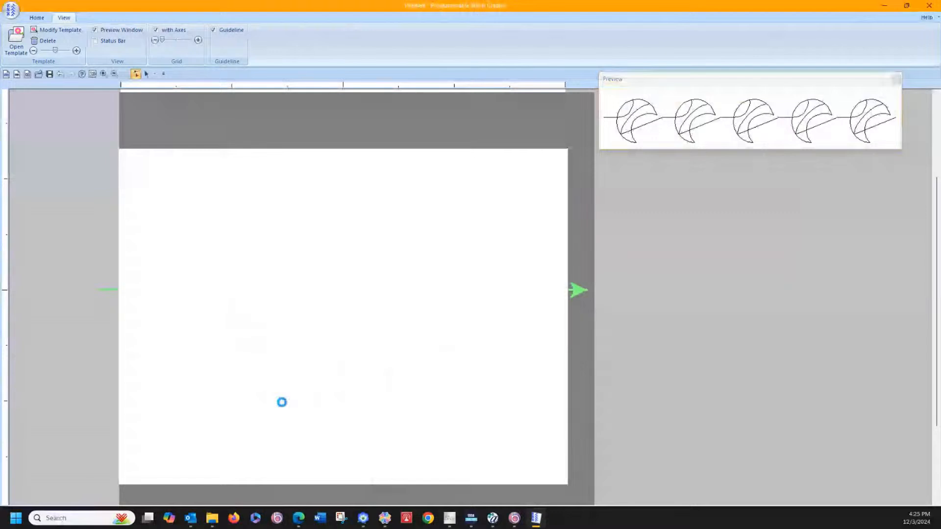
pyautogui.click(282, 405)
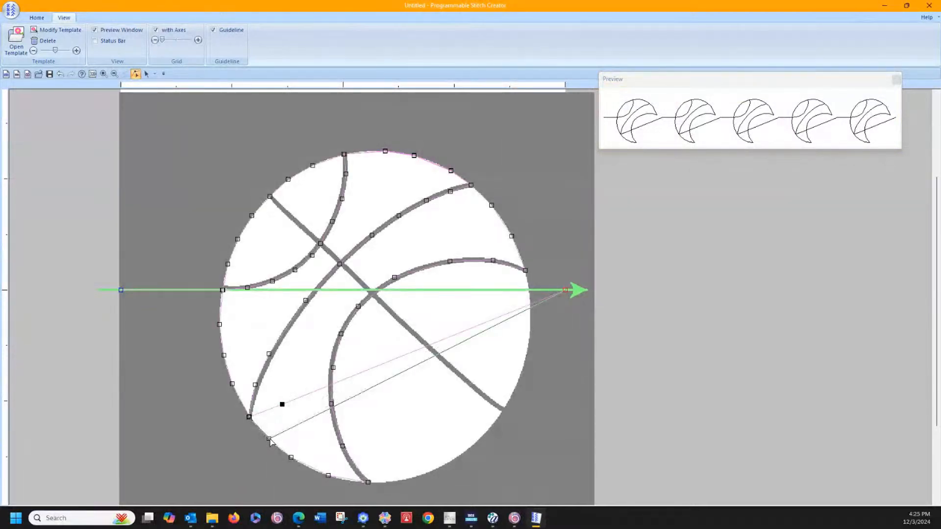
pyautogui.click(294, 422)
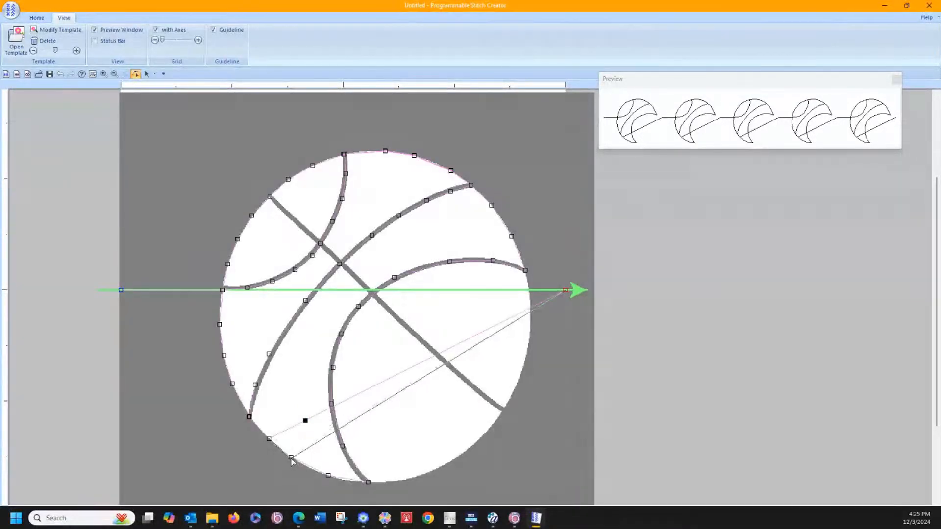
pyautogui.click(291, 458)
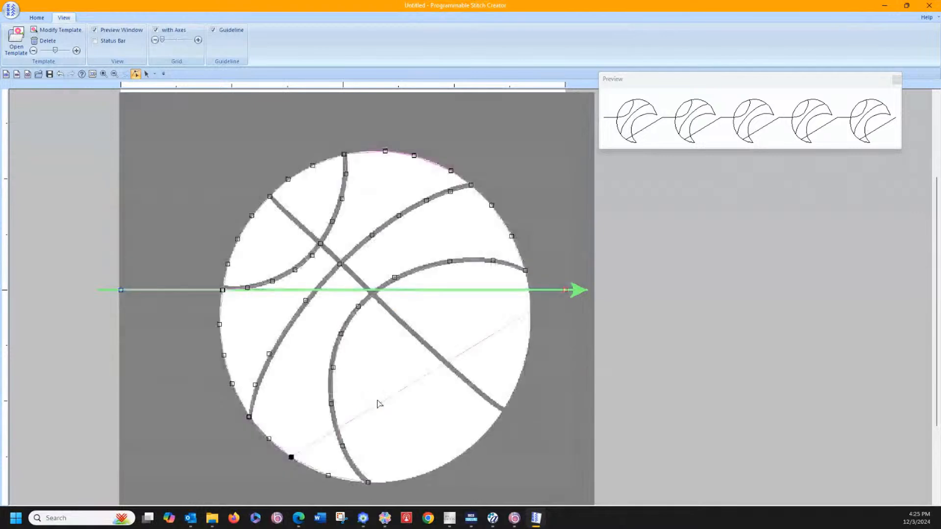
pyautogui.click(374, 407)
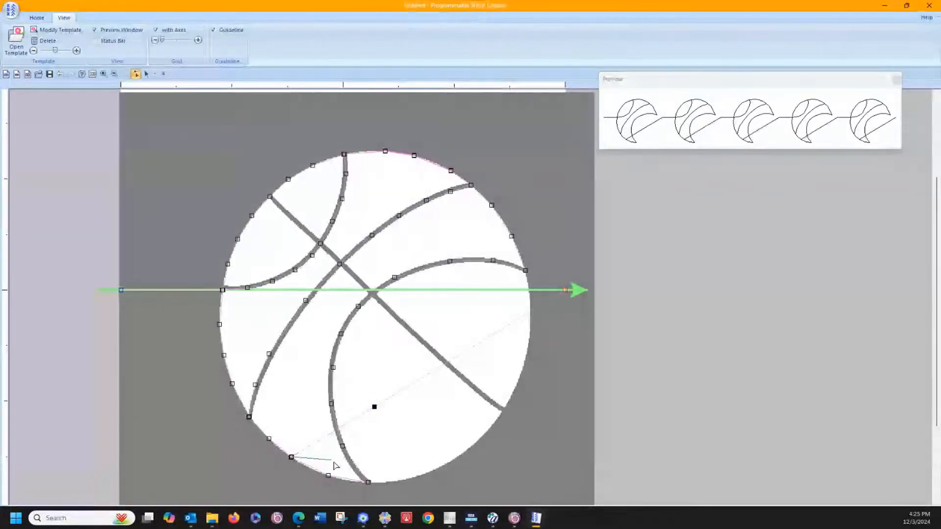
pyautogui.click(328, 475)
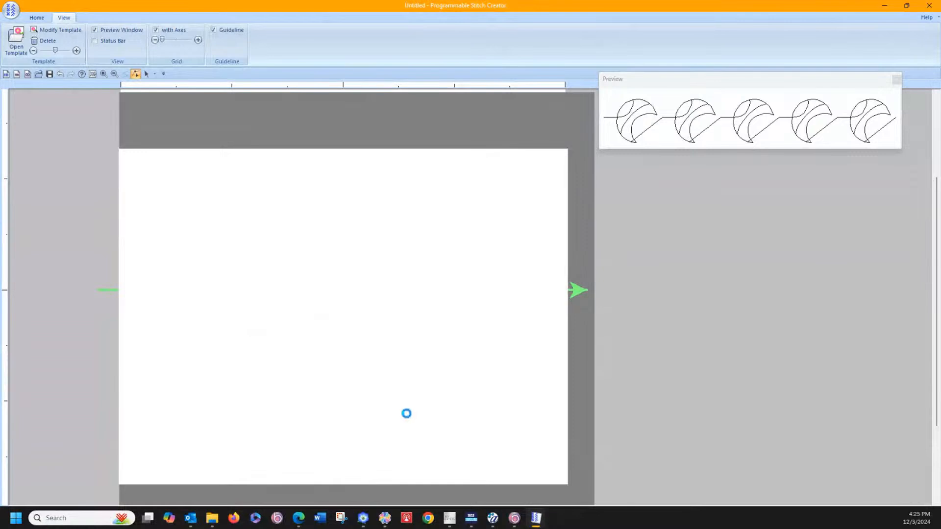
pyautogui.click(399, 419)
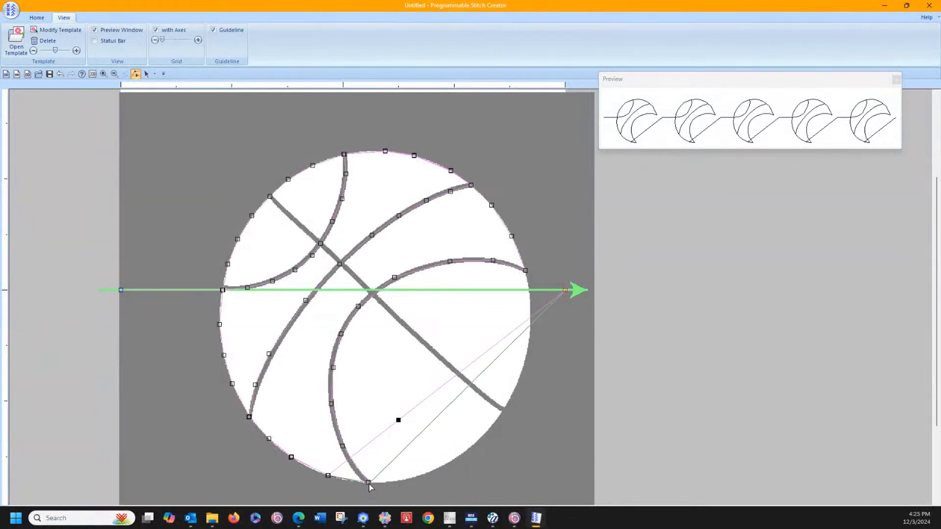
pyautogui.click(369, 484)
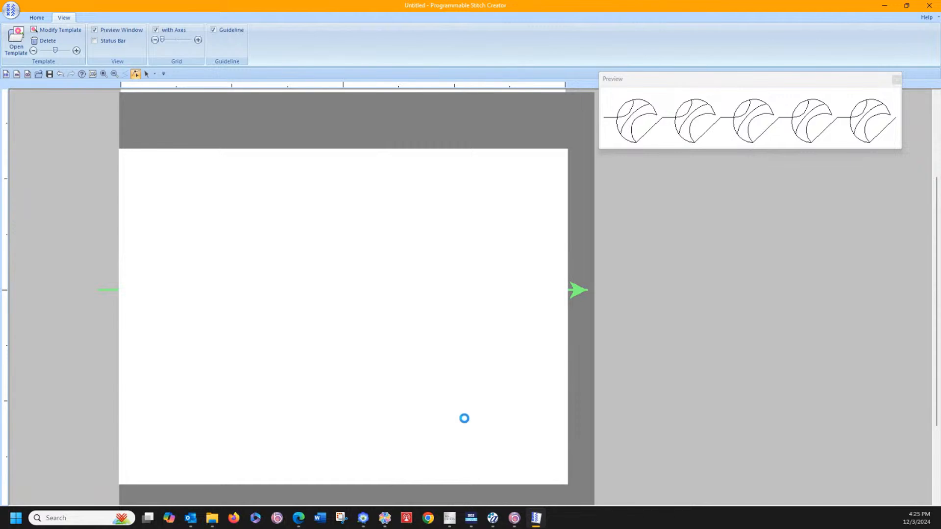
# Step: Trace the ball's lower-right outline with five motif points, ending at the diagonal seam's lower-right end
pyautogui.click(425, 435)
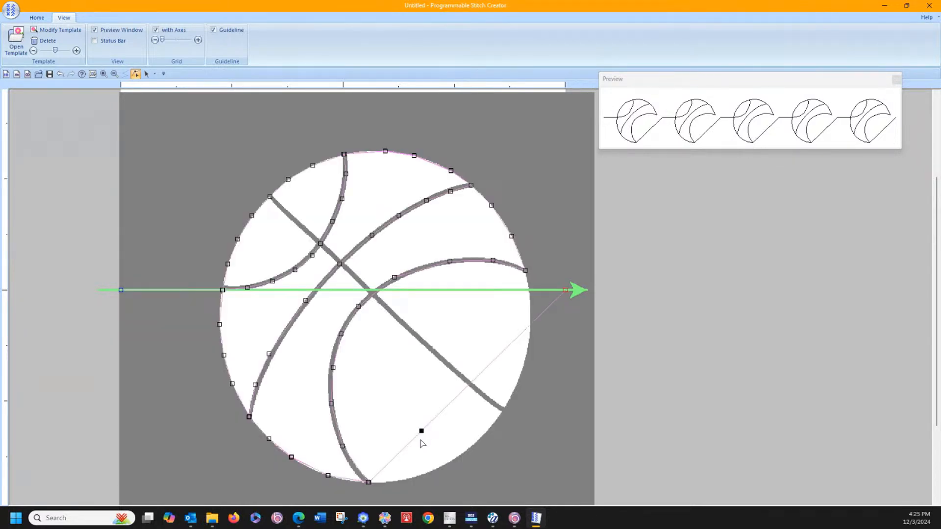
pyautogui.click(452, 432)
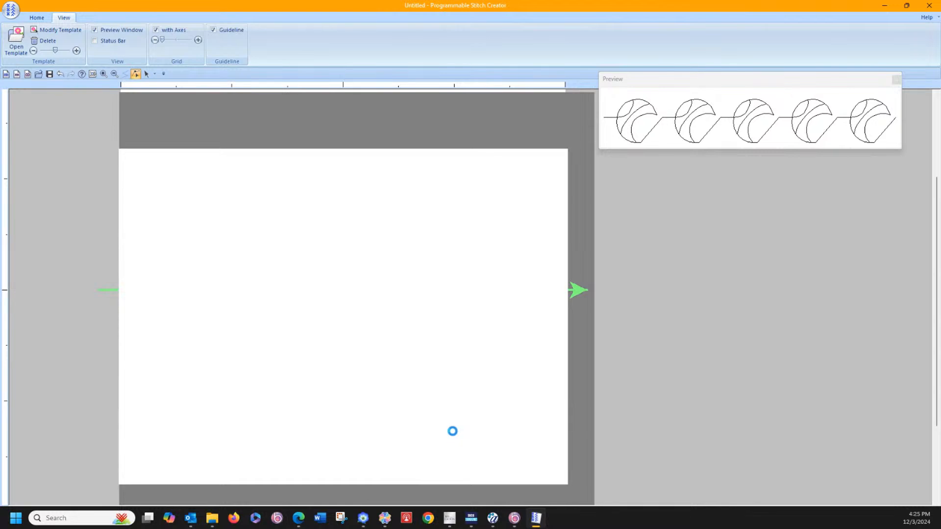
pyautogui.click(445, 435)
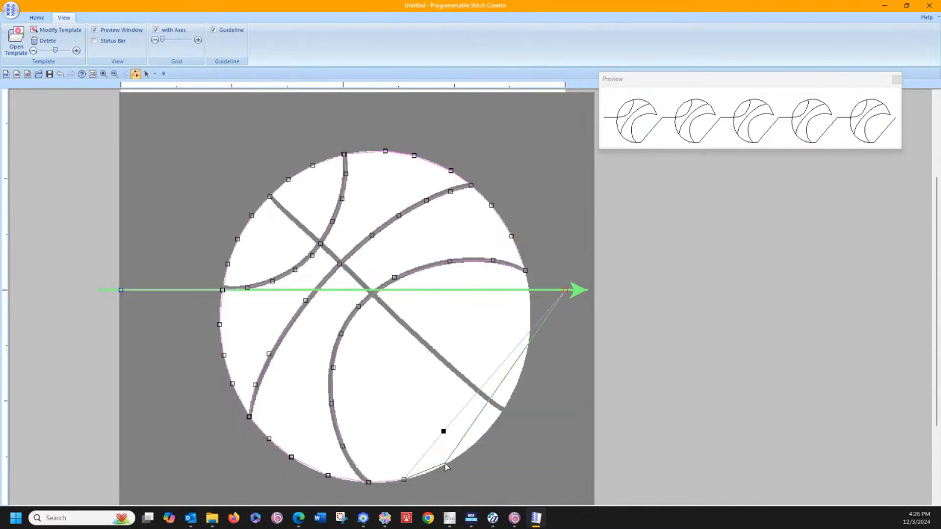
pyautogui.click(442, 467)
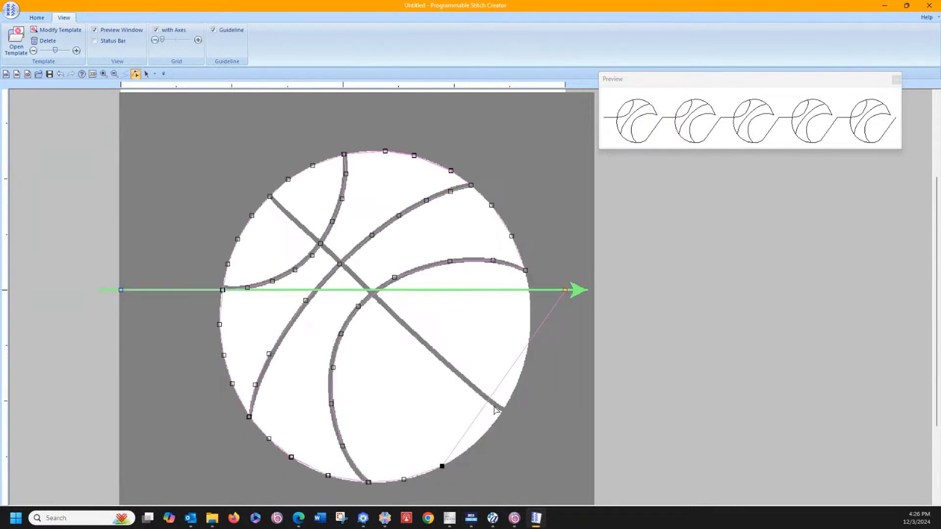
pyautogui.click(471, 422)
pyautogui.click(469, 449)
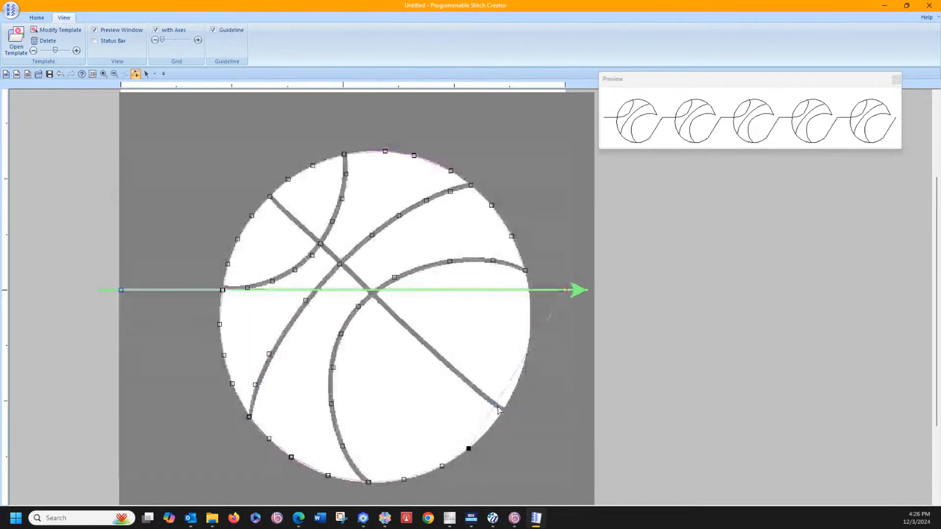
pyautogui.click(493, 410)
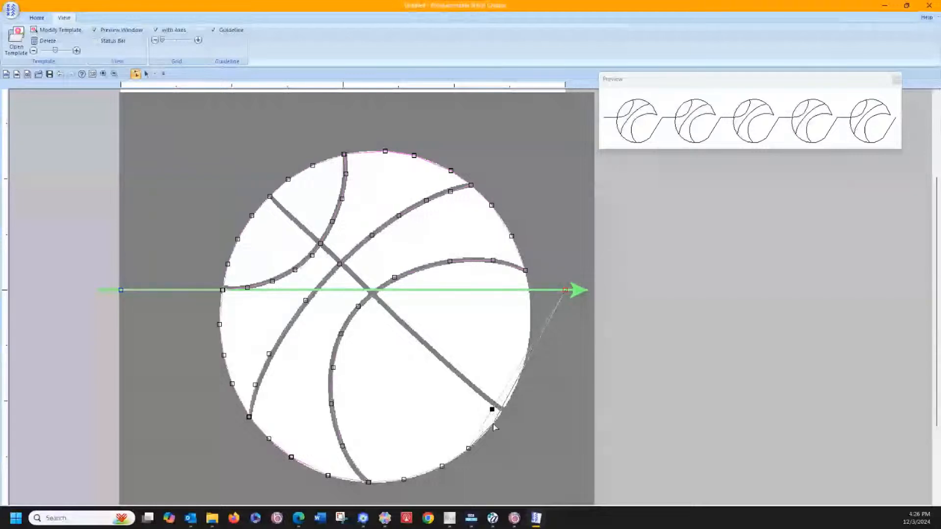
pyautogui.moveTo(493, 425); pyautogui.dragTo(494, 424)
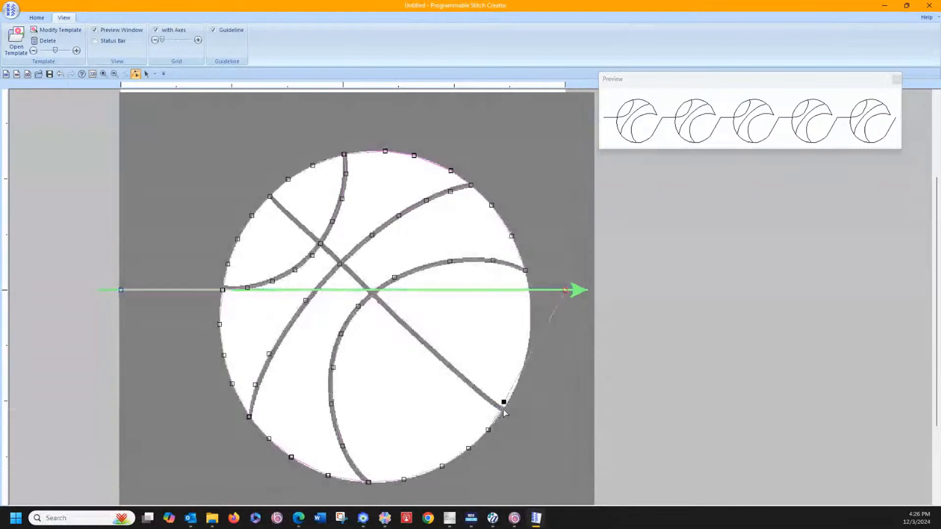
pyautogui.moveTo(504, 410); pyautogui.dragTo(503, 410)
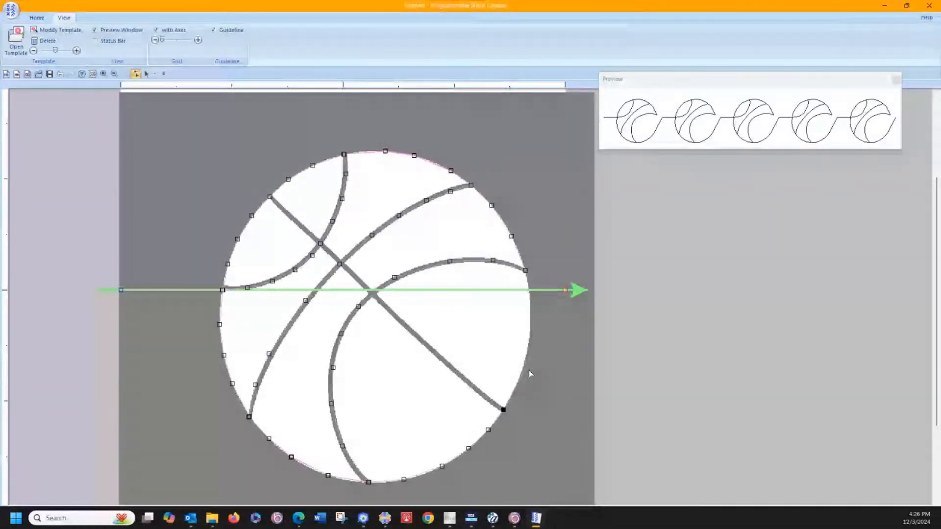
# Step: Trace the diagonal seam by placing a motif point at its upper-left end and fitting three intermediate points along it
pyautogui.click(528, 372)
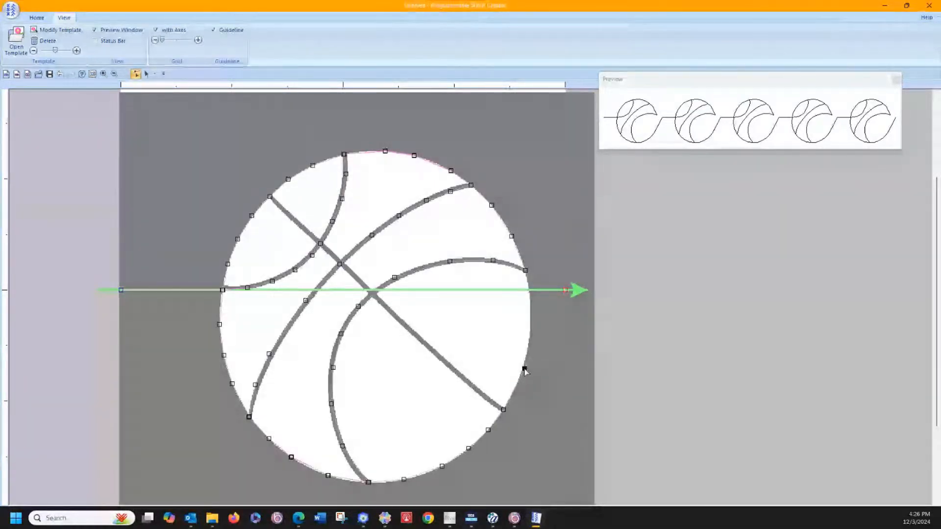
pyautogui.click(270, 197)
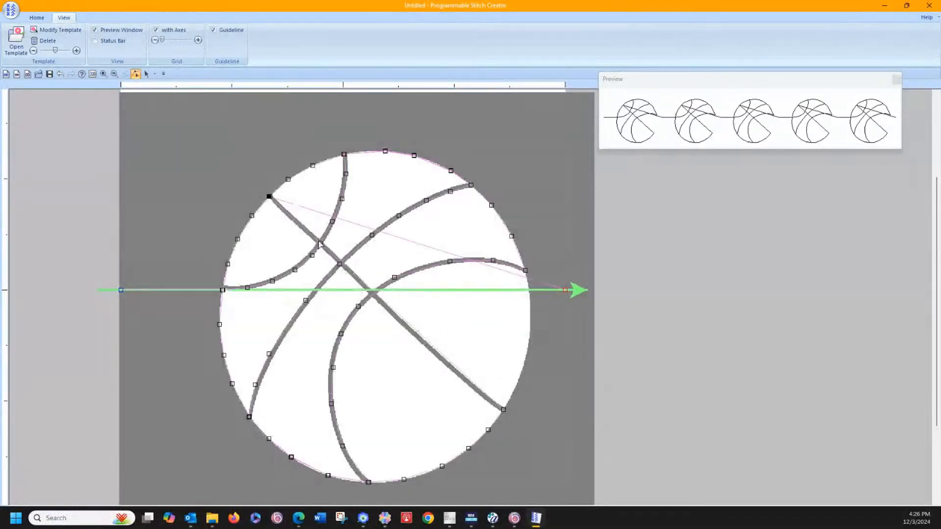
pyautogui.click(307, 231)
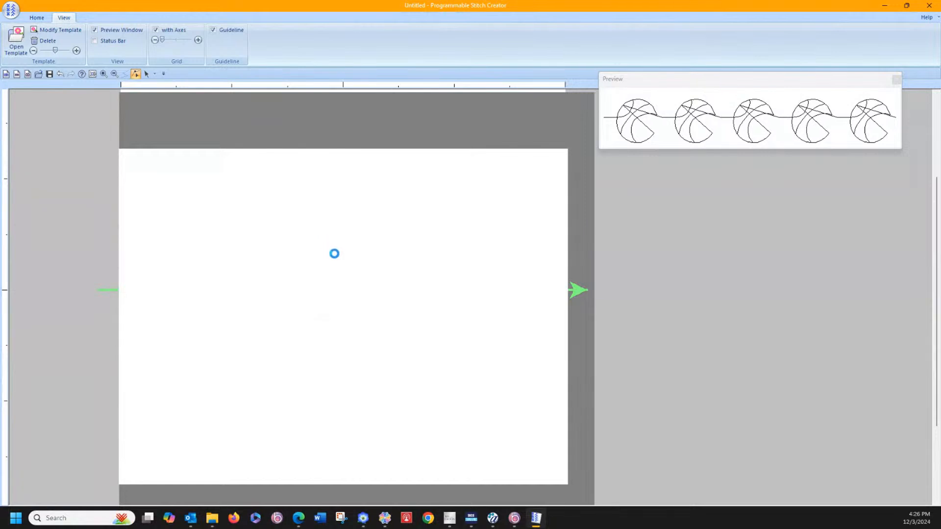
pyautogui.click(336, 255)
pyautogui.click(337, 256)
pyautogui.click(350, 279)
pyautogui.click(356, 280)
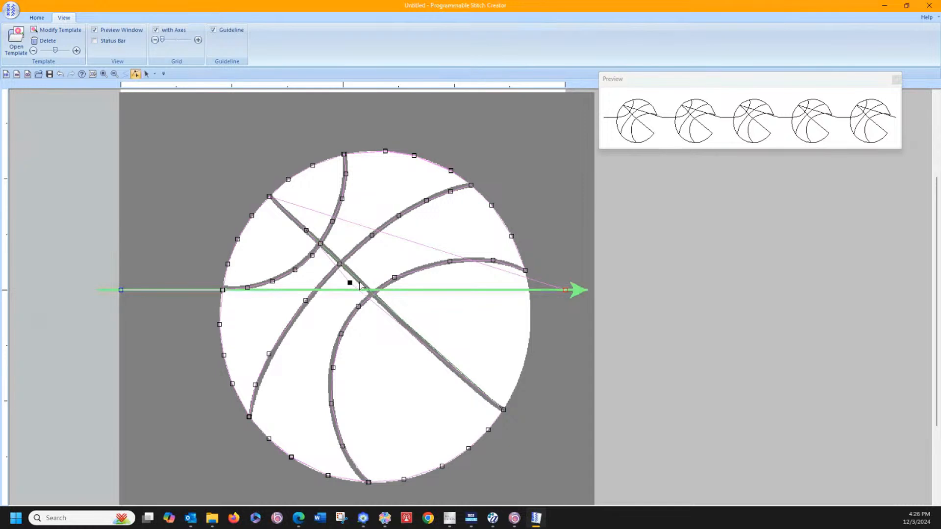
pyautogui.moveTo(350, 283); pyautogui.dragTo(360, 282)
pyautogui.click(447, 359)
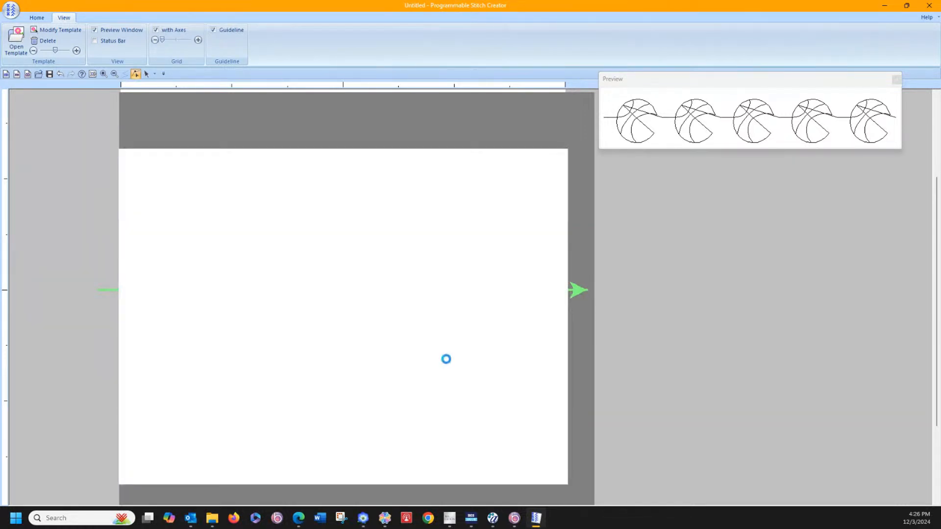
pyautogui.moveTo(443, 359); pyautogui.dragTo(441, 358)
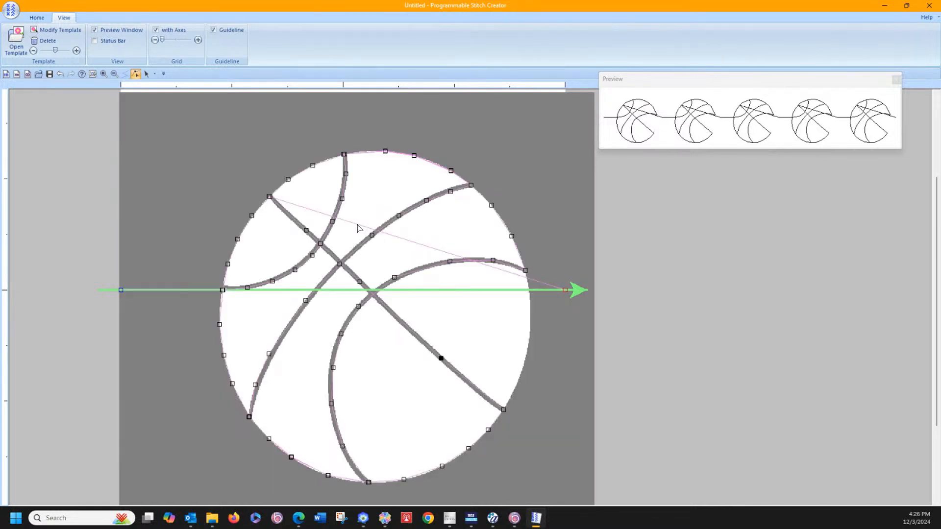
# Step: Retrace the diagonal seam with motif points over the existing ones, from its upper-left end to its lower-right end
pyautogui.click(357, 224)
pyautogui.click(306, 231)
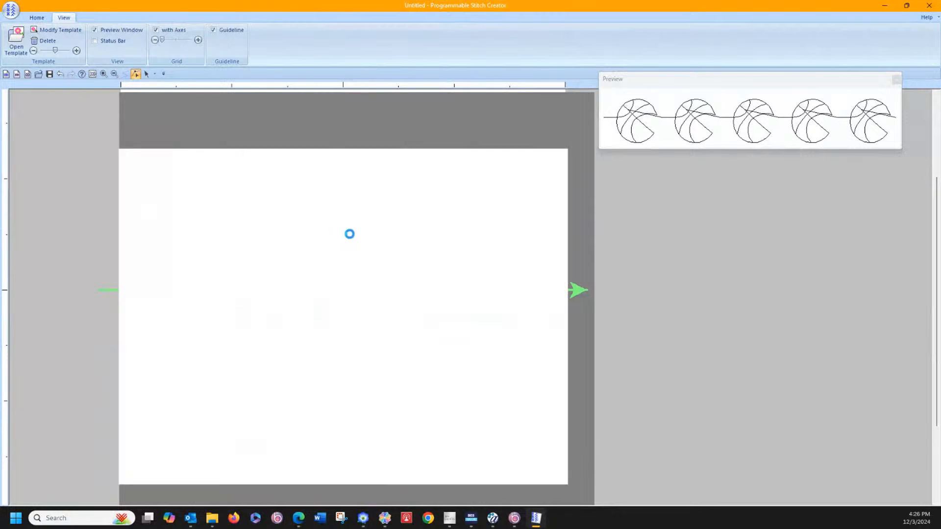
pyautogui.click(401, 253)
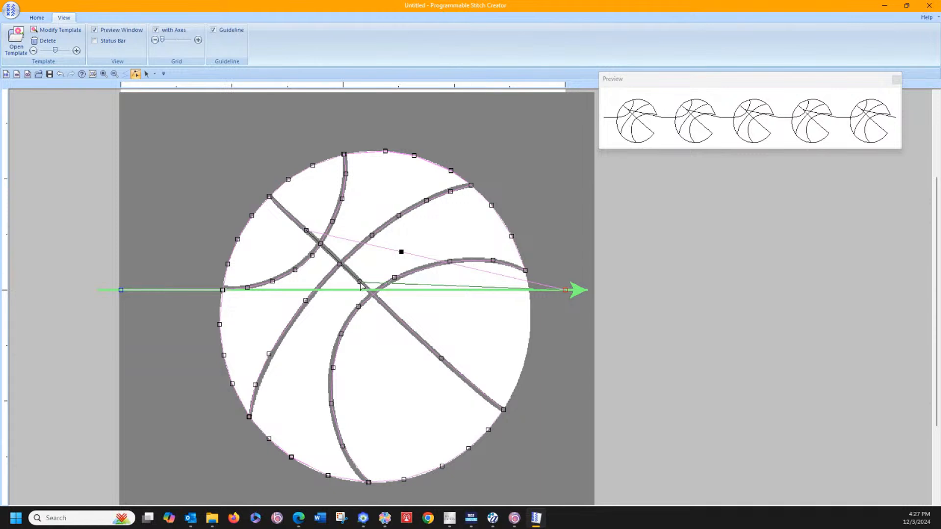
pyautogui.click(444, 280)
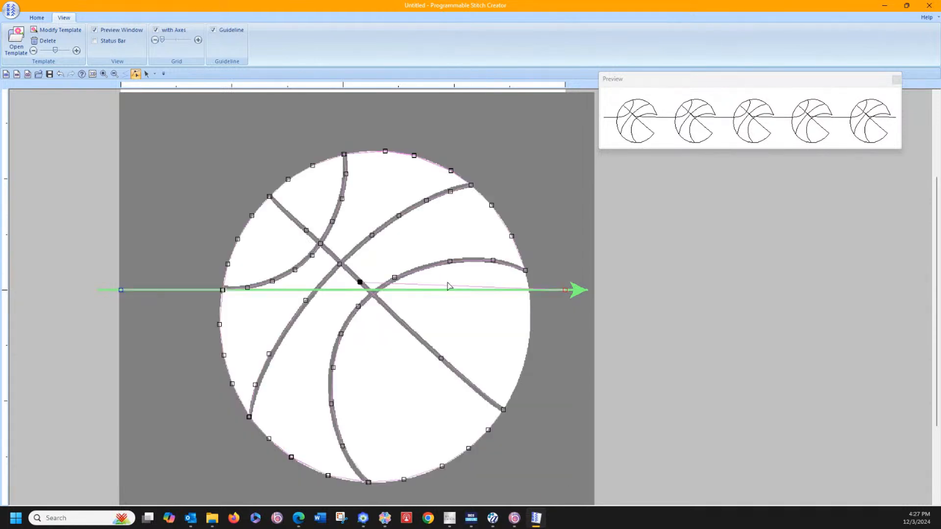
pyautogui.click(446, 286)
pyautogui.moveTo(447, 285); pyautogui.dragTo(423, 341)
pyautogui.moveTo(443, 335); pyautogui.dragTo(441, 358)
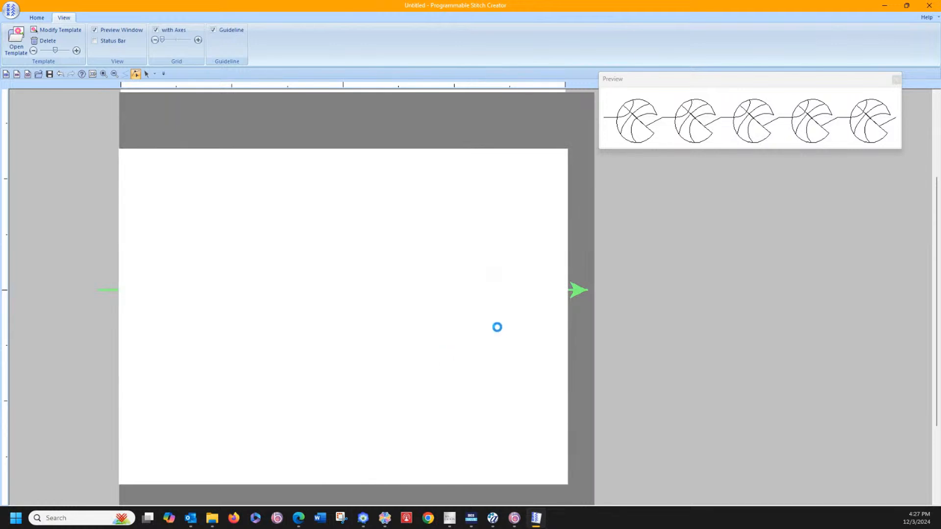
pyautogui.click(484, 335)
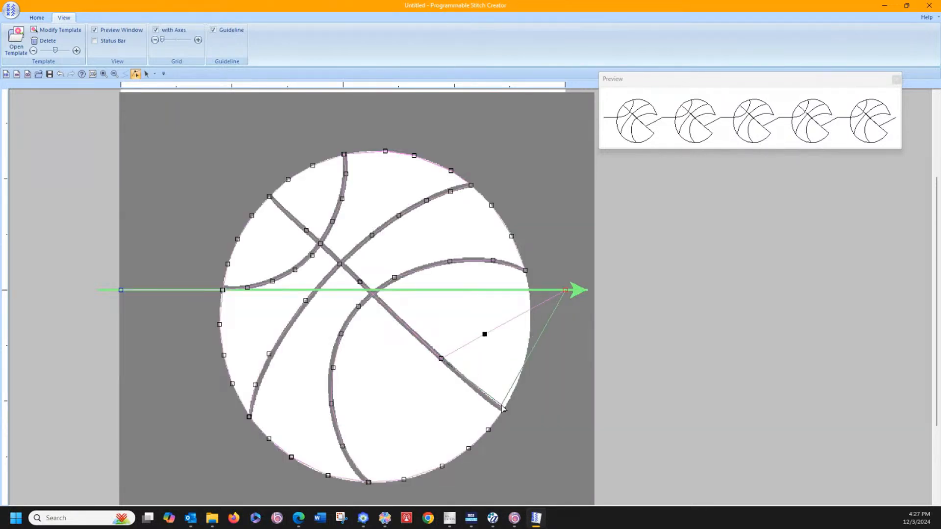
pyautogui.click(504, 410)
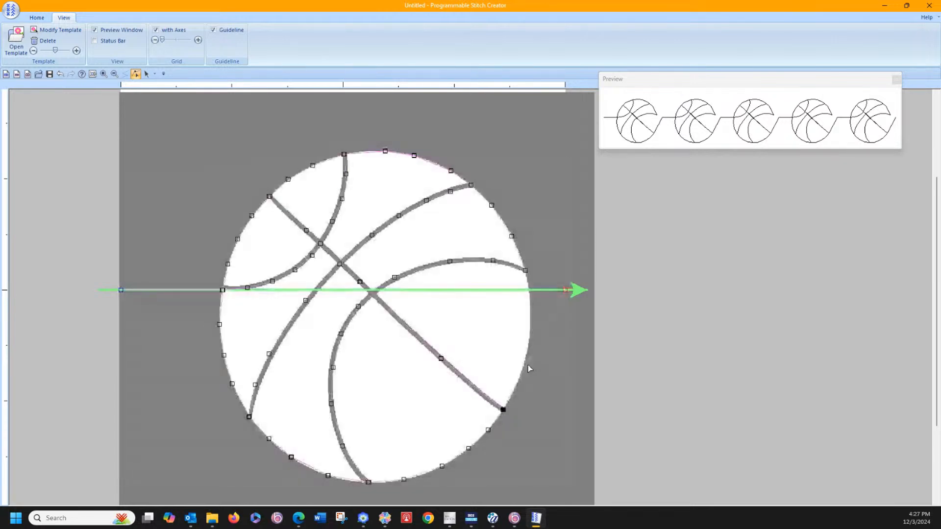
# Step: Trace the ball's right outline upward from the diagonal seam with three motif points, placing the last one on the guideline
pyautogui.click(526, 365)
pyautogui.click(514, 390)
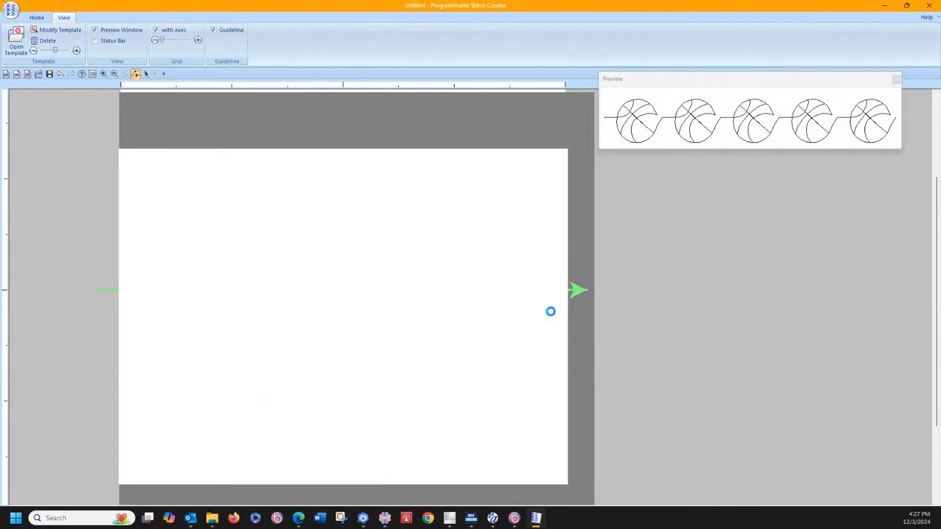
pyautogui.moveTo(551, 311); pyautogui.dragTo(528, 289)
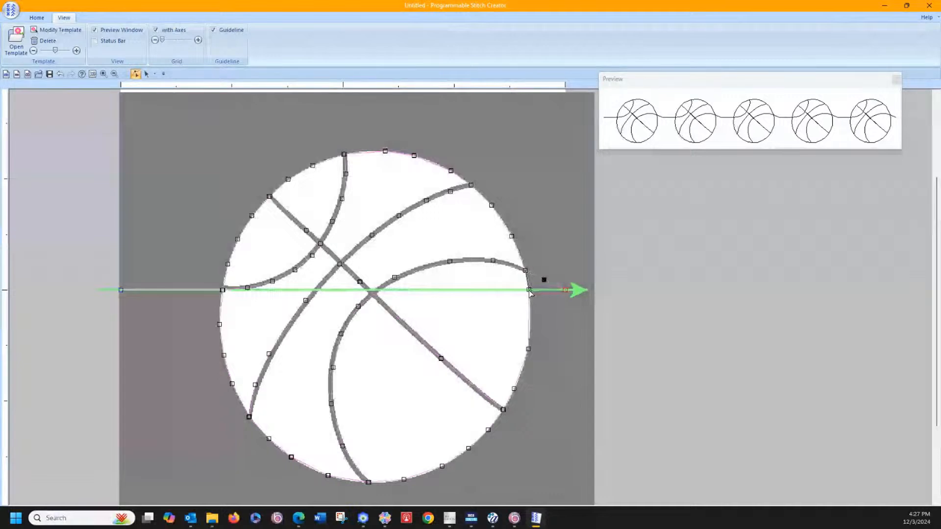
pyautogui.click(529, 289)
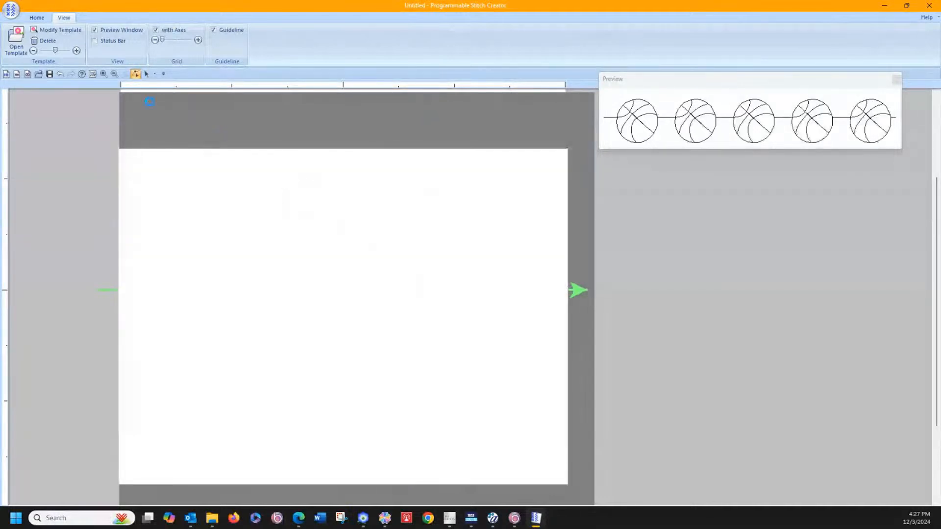
# Step: Fade the template image out of view and align the overlapping motif points where the ball's left outline meets the guideline
pyautogui.click(33, 51)
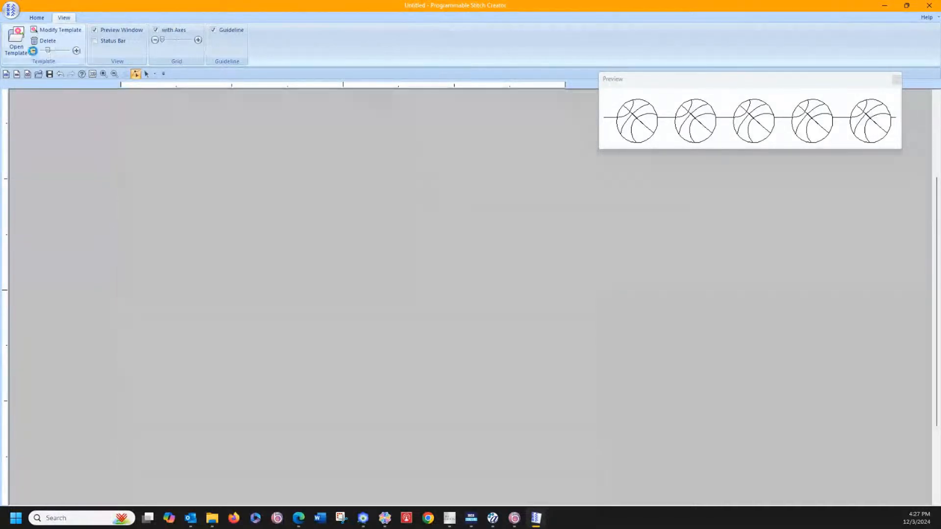
pyautogui.click(33, 51)
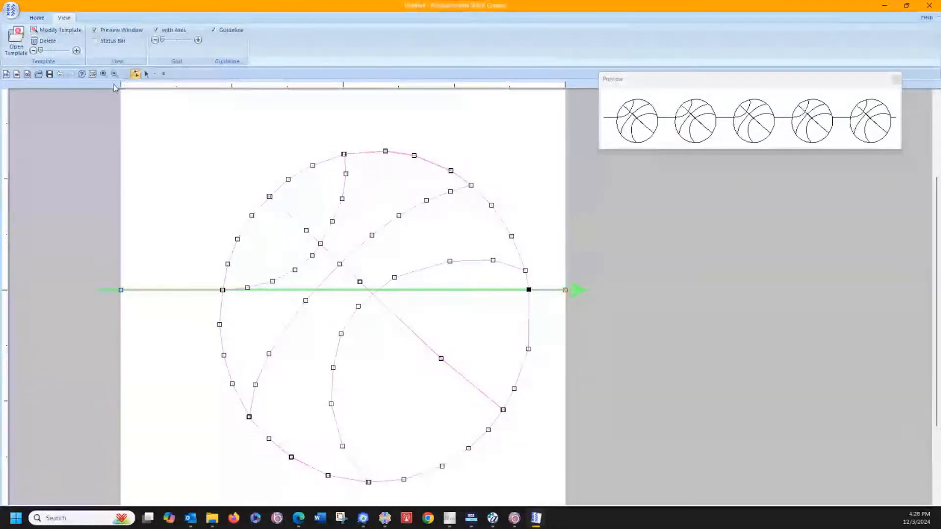
pyautogui.click(103, 73)
pyautogui.moveTo(202, 250); pyautogui.dragTo(290, 339)
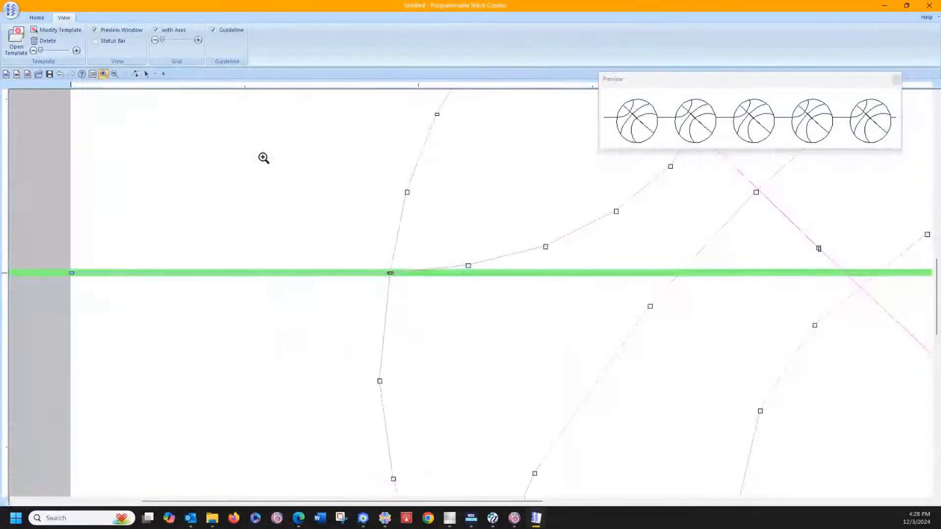
pyautogui.click(136, 73)
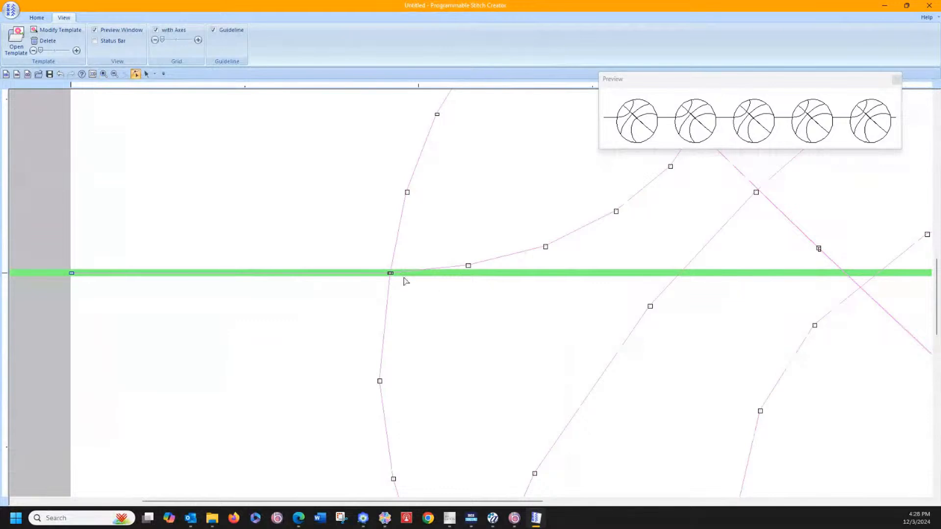
pyautogui.click(391, 274)
pyautogui.moveTo(388, 273); pyautogui.dragTo(389, 274)
pyautogui.press('Left')
pyautogui.press('Down')
# Step: Align the overlapping motif points at the diagonal seam's upper-left end
pyautogui.scroll(5, 442, 250)
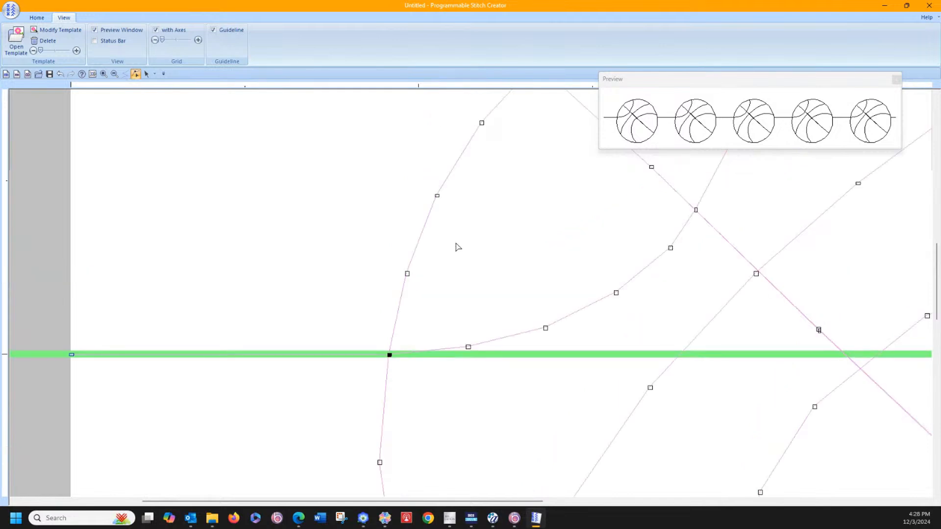
pyautogui.click(537, 225)
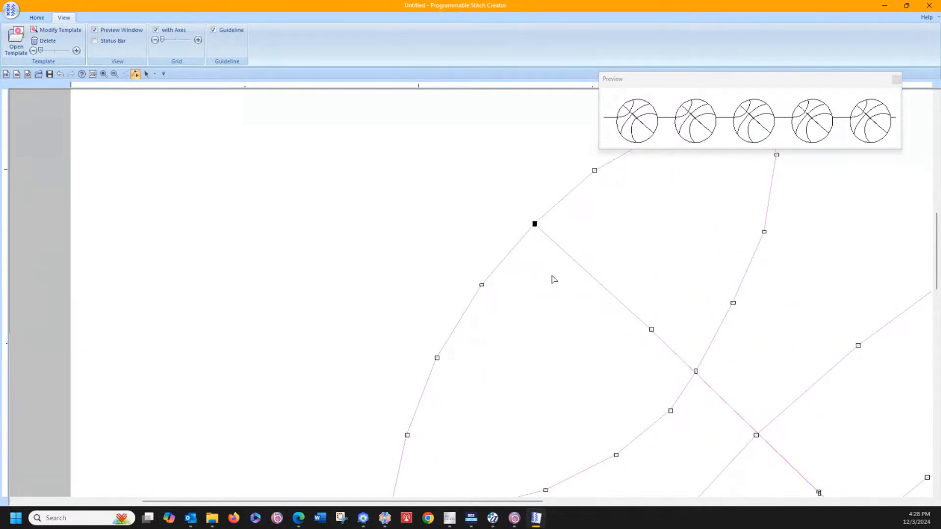
pyautogui.press('Up')
pyautogui.click(624, 241)
# Step: Align the doubled motif points at the upper-left curved seam's top end and at the neighbouring outline point
pyautogui.scroll(2, 771, 312)
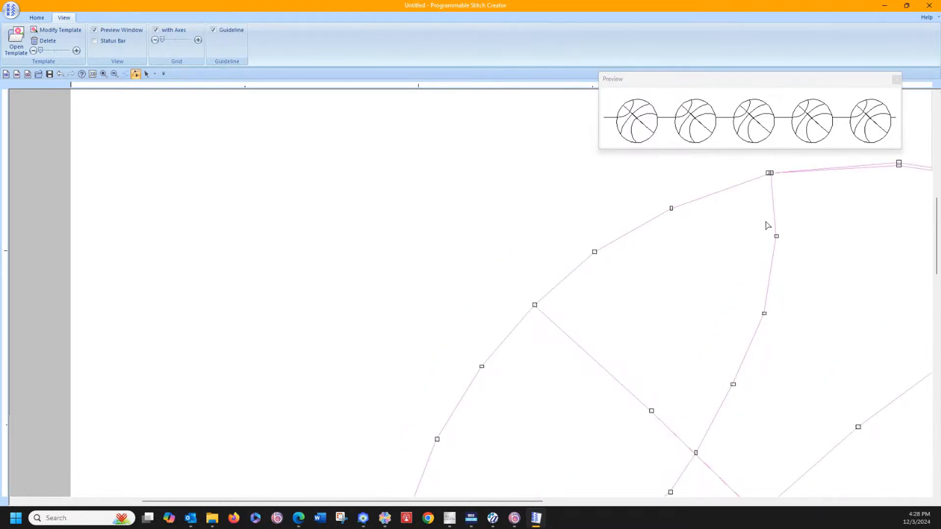
pyautogui.click(769, 174)
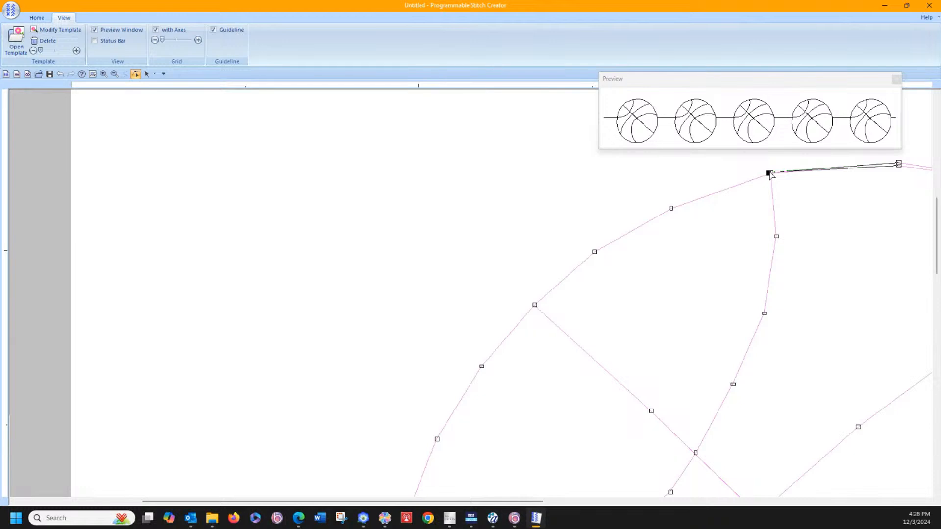
pyautogui.moveTo(772, 175); pyautogui.dragTo(773, 175)
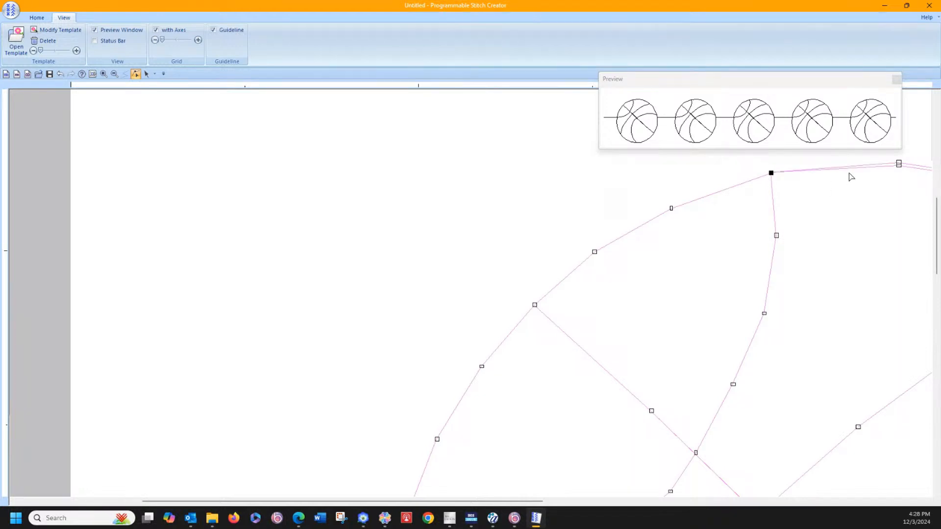
pyautogui.click(900, 164)
pyautogui.press('Delete')
pyautogui.click(899, 165)
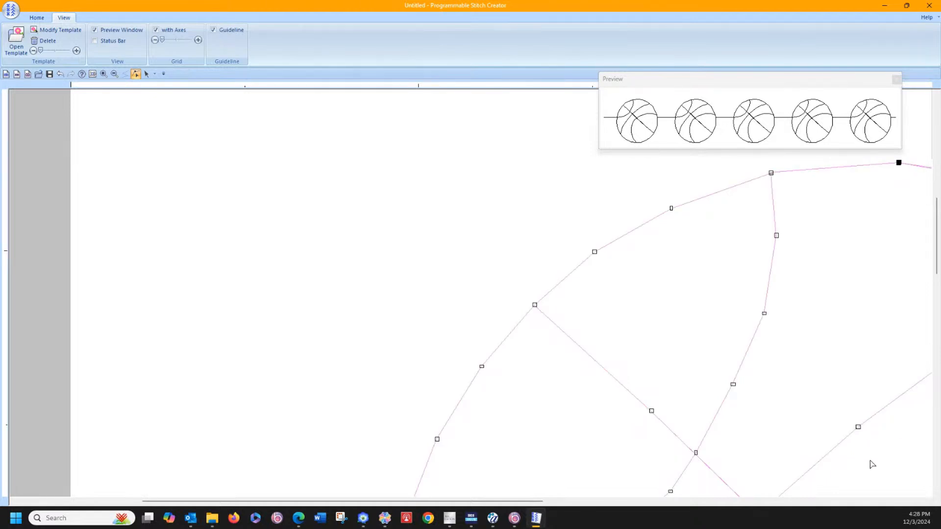
# Step: Align the two remaining doubled motif point pairs along the ball's upper-right outline
pyautogui.click(929, 502)
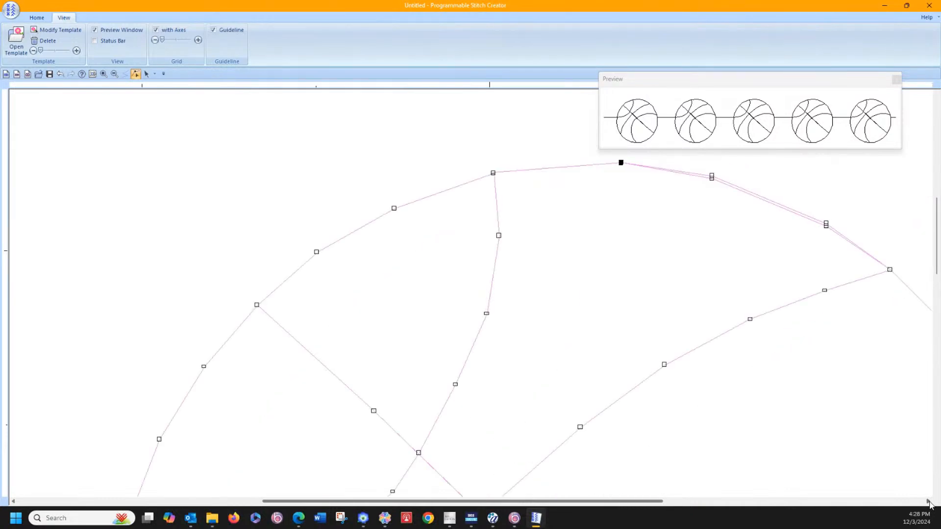
pyautogui.click(929, 501)
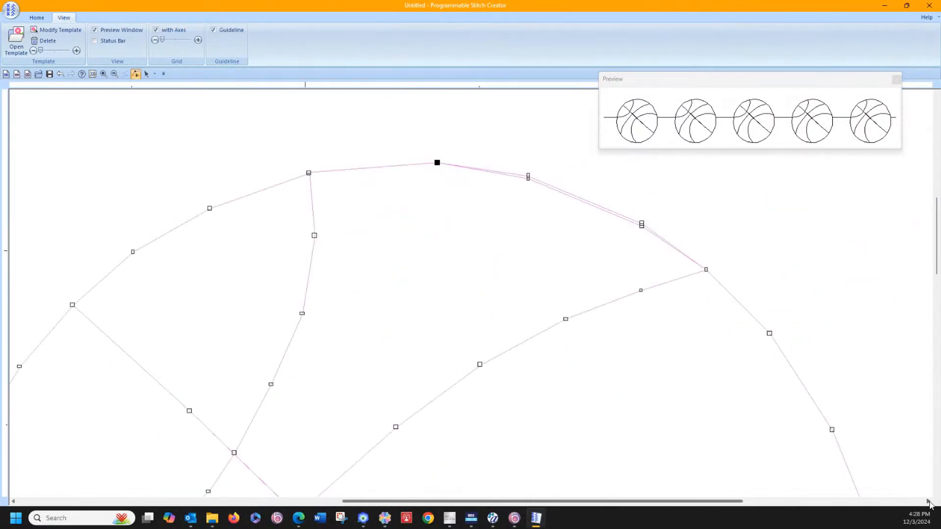
pyautogui.click(529, 176)
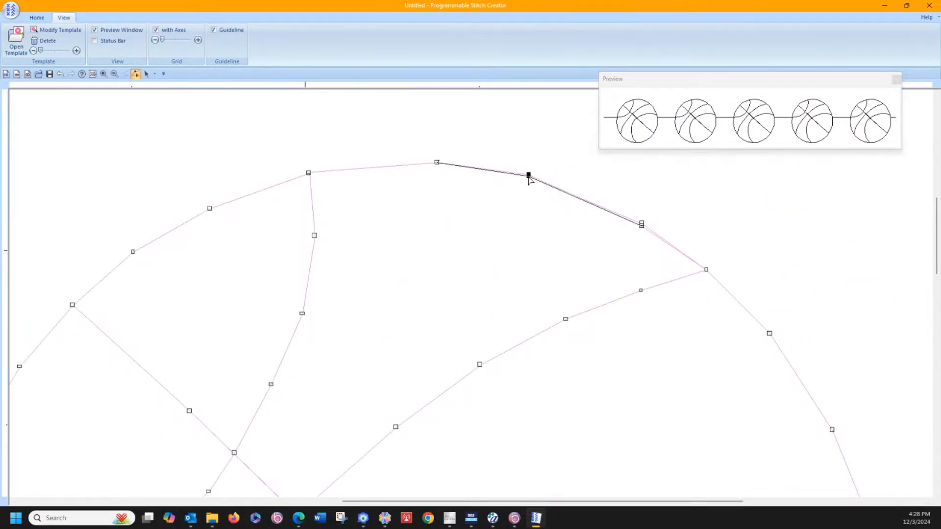
pyautogui.click(642, 225)
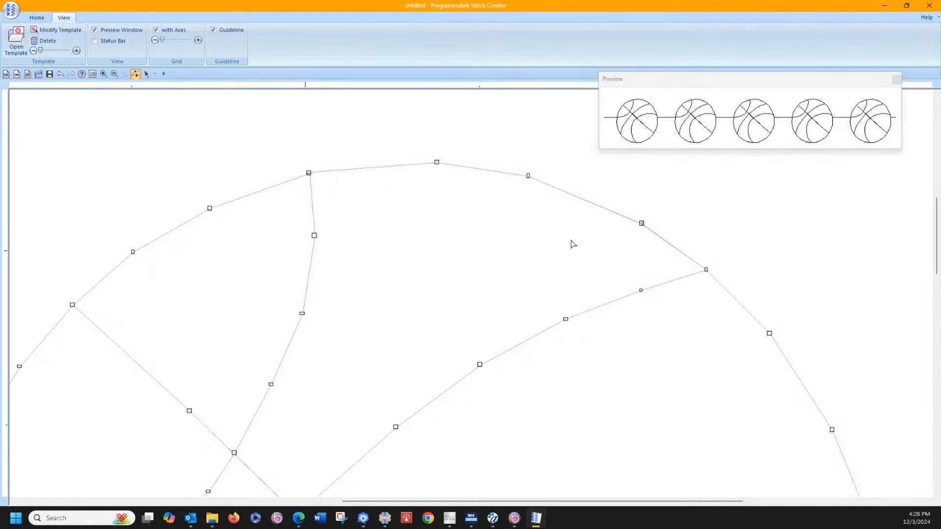
# Step: Examine the file type and default size options for saving the motif under a new name, without saving
pyautogui.click(3, 10)
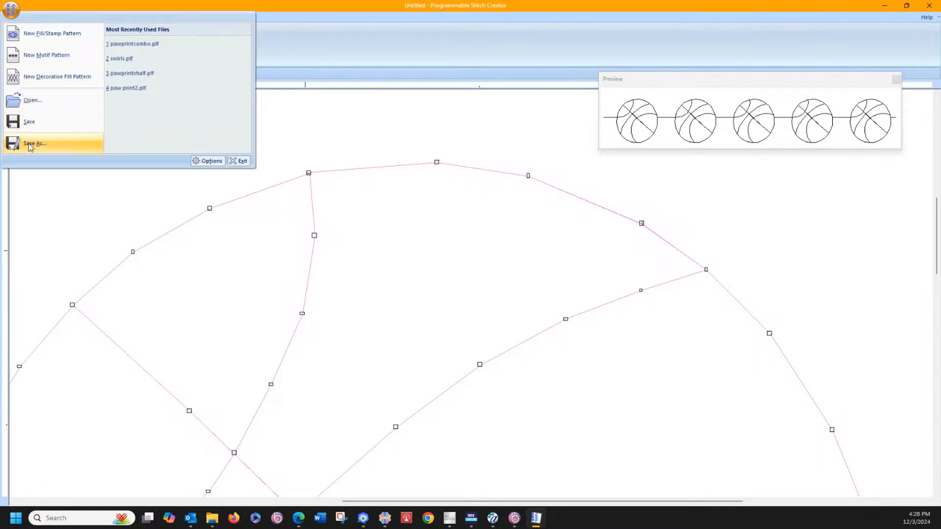
pyautogui.click(31, 145)
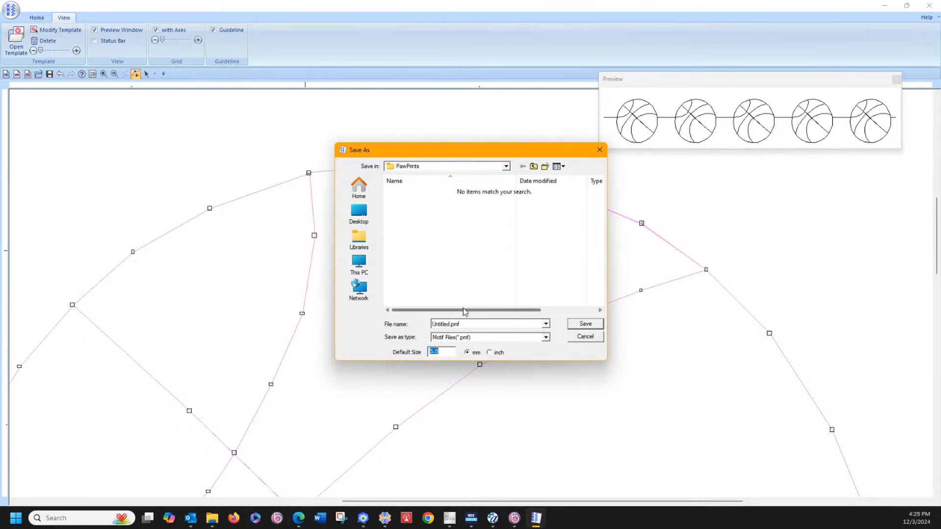
pyautogui.click(584, 337)
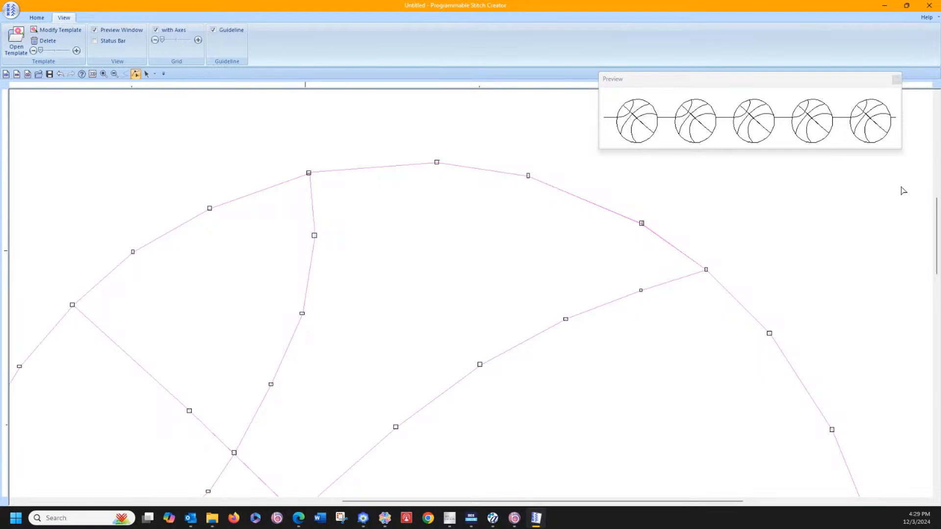
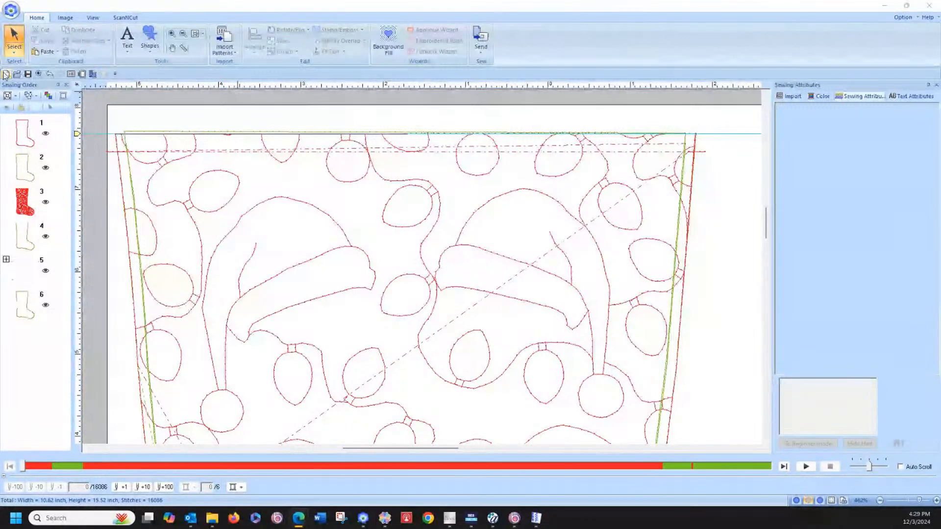
# Step: In a new blank design, add a first name as Cooper Black text and enlarge it to about 4.96 by 1.41 inches
pyautogui.click(6, 74)
pyautogui.click(460, 280)
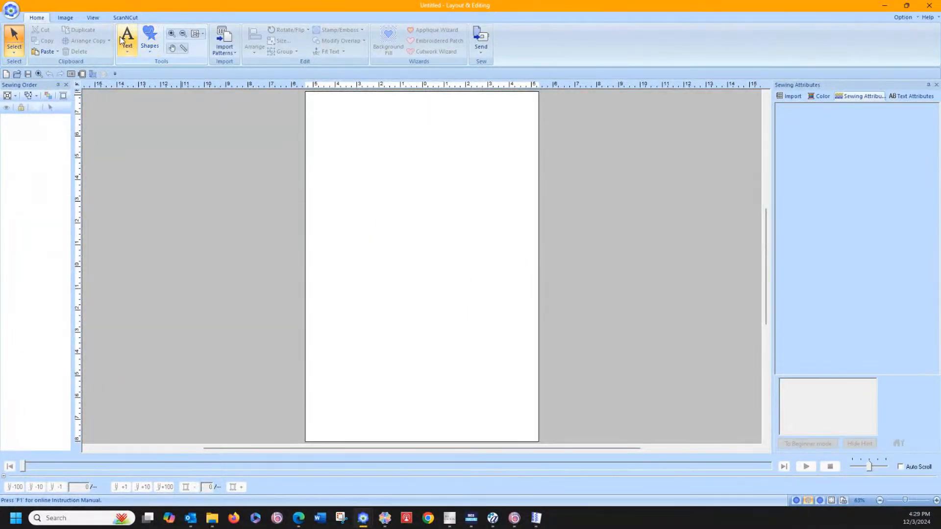
pyautogui.click(127, 48)
pyautogui.click(133, 78)
pyautogui.click(354, 242)
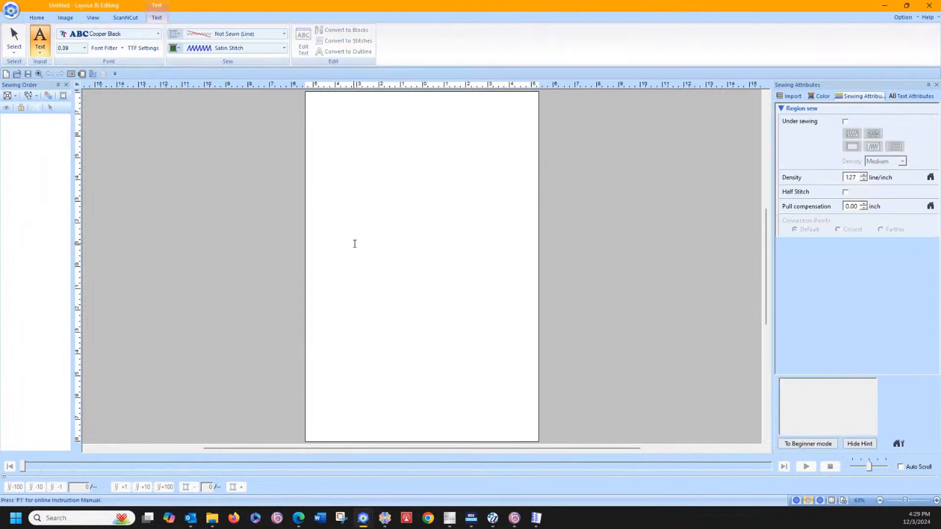
pyautogui.write('Cindy')
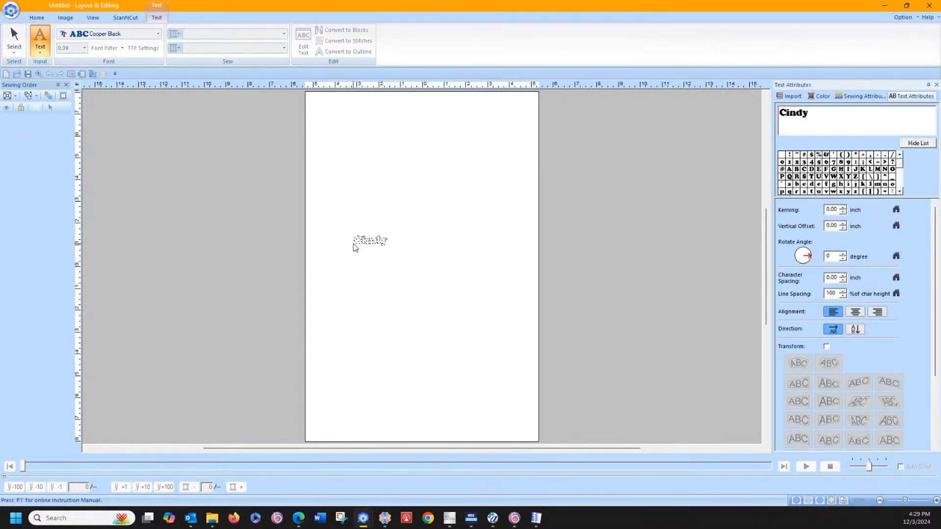
pyautogui.press('Return')
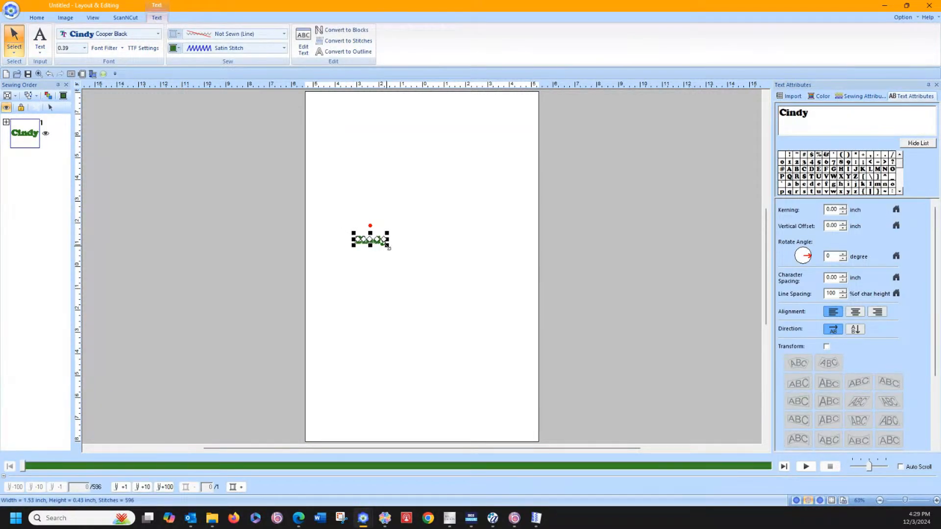
pyautogui.moveTo(389, 247); pyautogui.dragTo(462, 273)
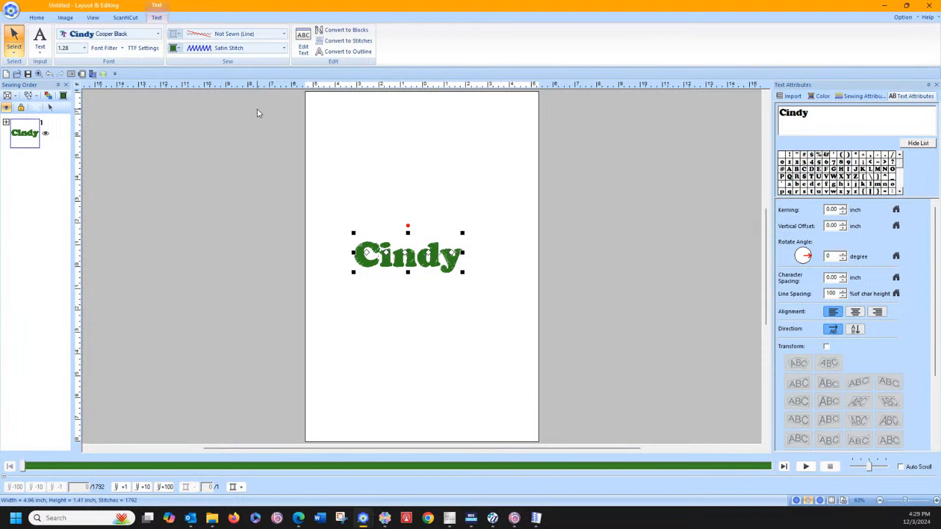
# Step: Create an offset cutting line around the name with the Embroidered Patch wizard, without satin stitch
pyautogui.click(36, 17)
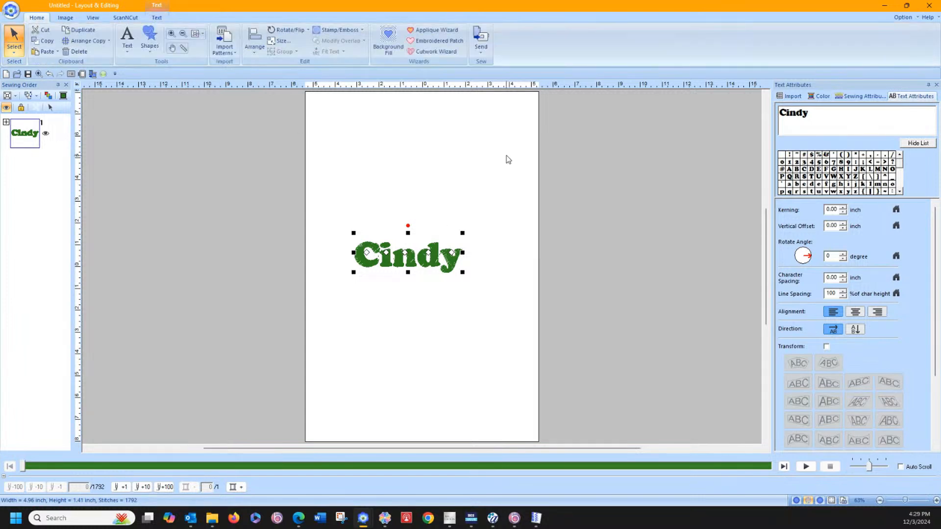
pyautogui.click(440, 41)
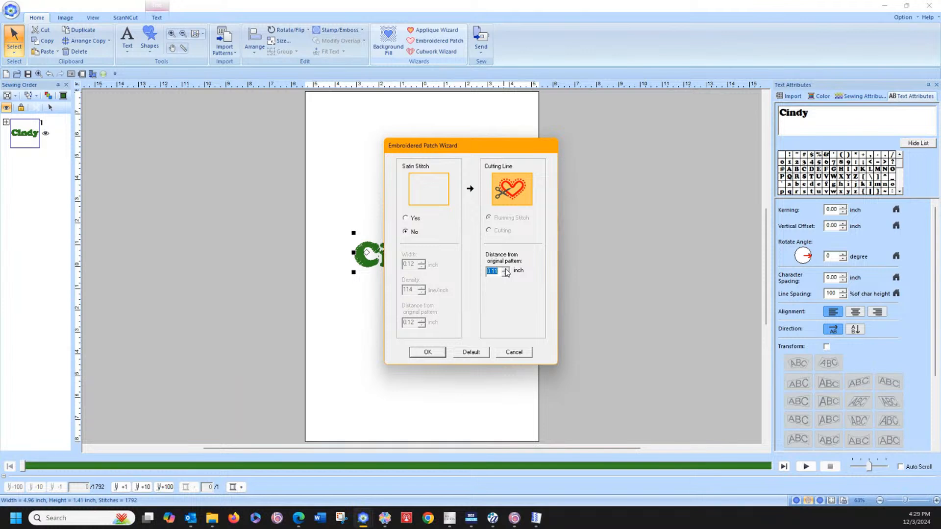
pyautogui.click(432, 353)
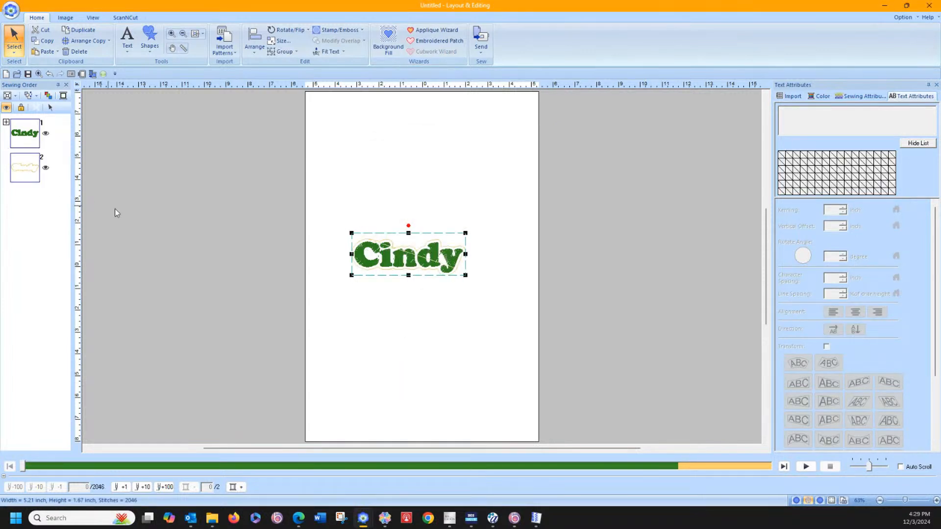
# Step: Fill the region of the offset outline around the name with Net Fill Stitch
pyautogui.click(171, 34)
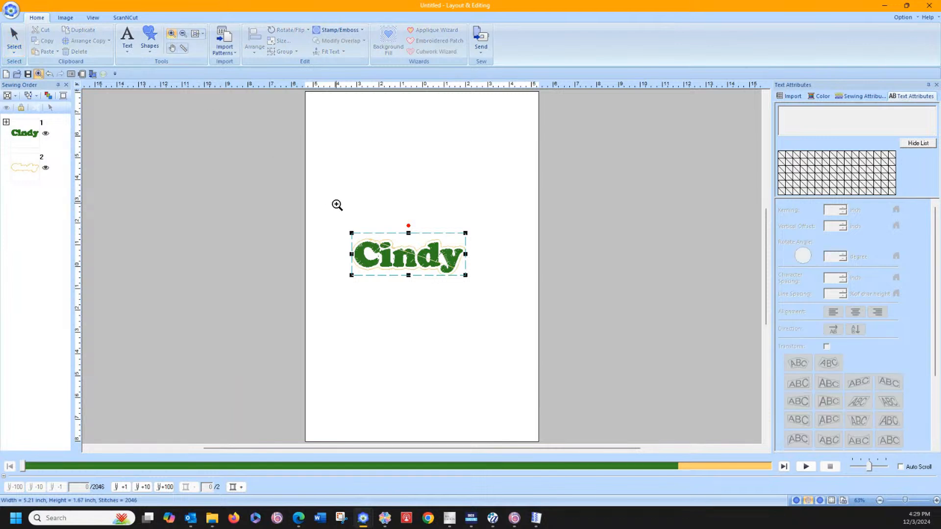
pyautogui.moveTo(337, 204); pyautogui.dragTo(500, 319)
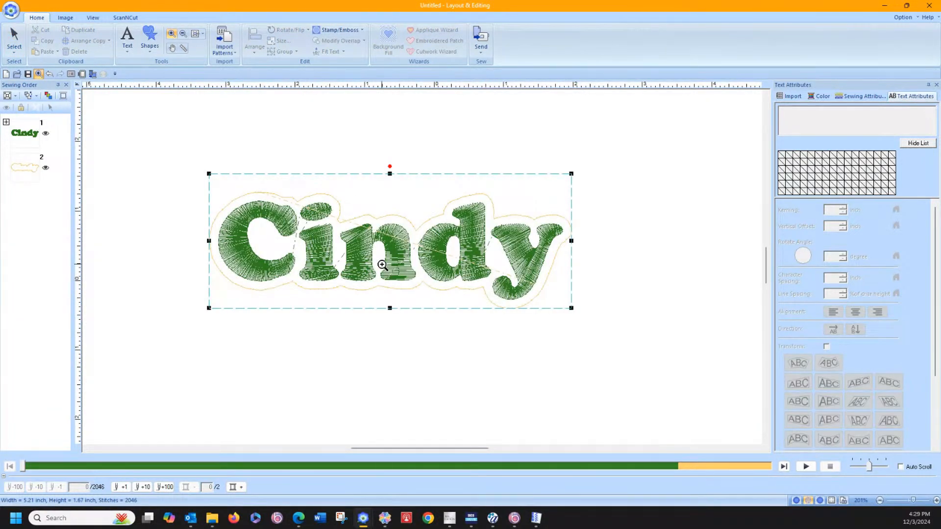
pyautogui.click(34, 167)
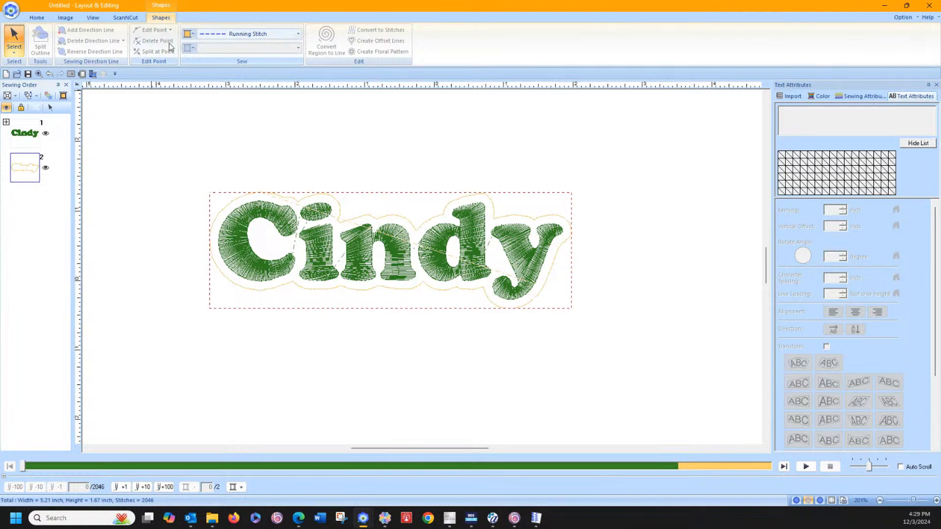
pyautogui.click(51, 108)
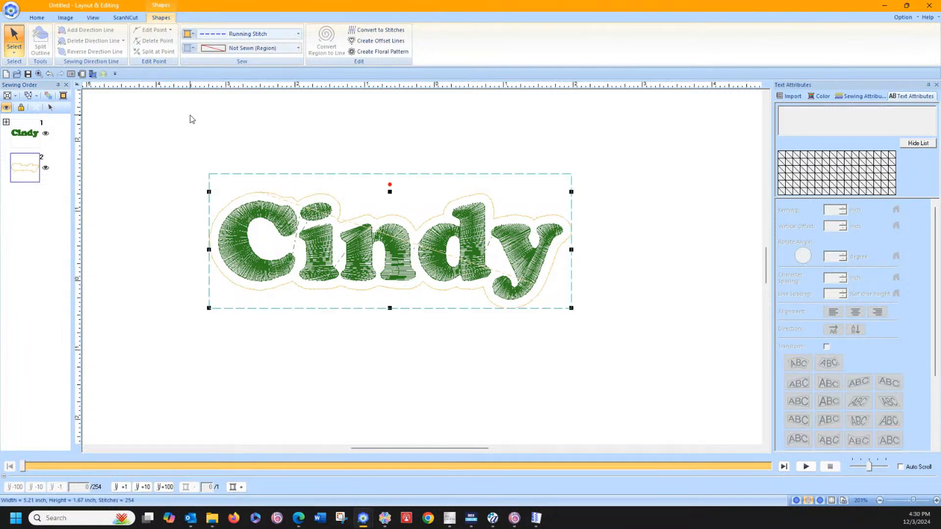
pyautogui.click(257, 49)
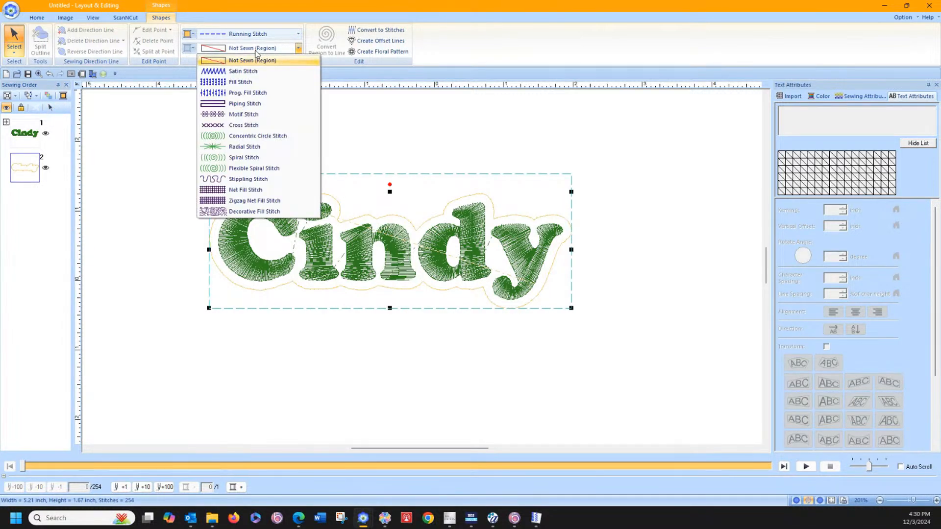
pyautogui.click(263, 189)
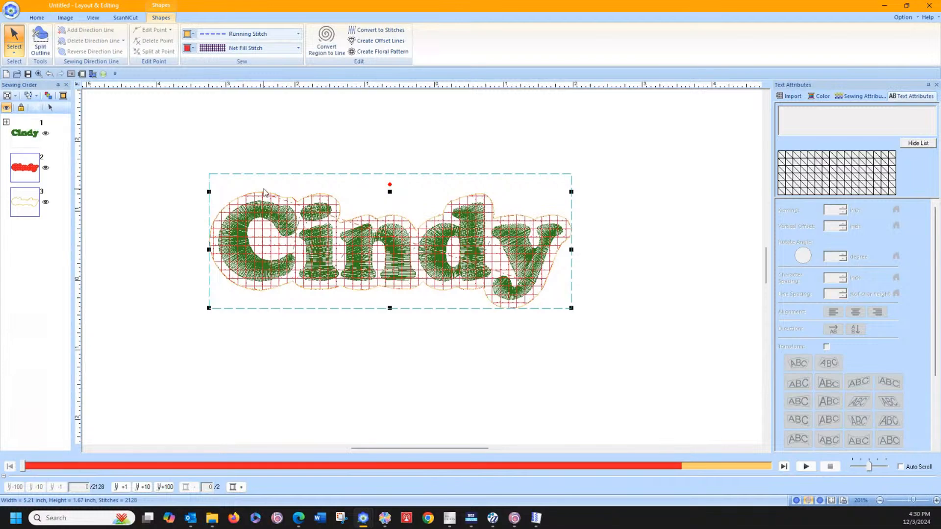
# Step: Set the net fill to the square pattern with crossed diagonals and its spacing to 0.08 inch
pyautogui.click(845, 97)
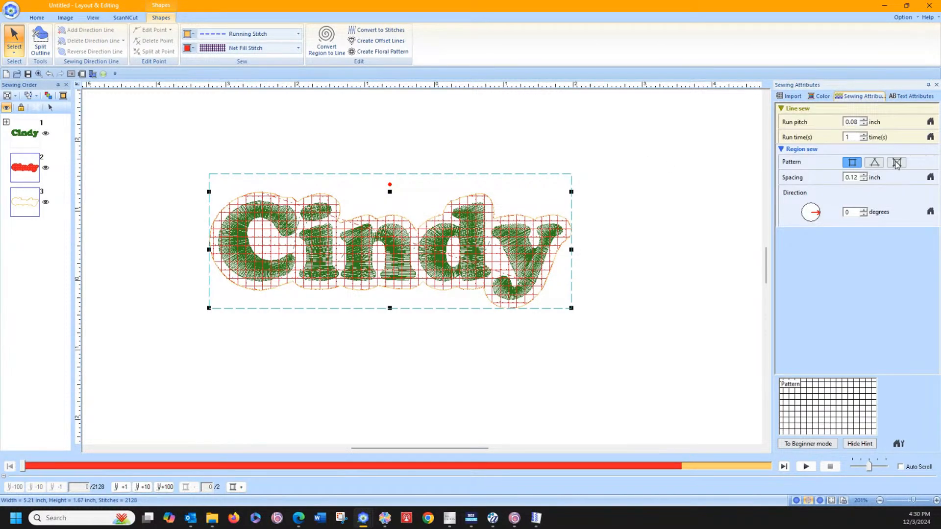
pyautogui.click(897, 163)
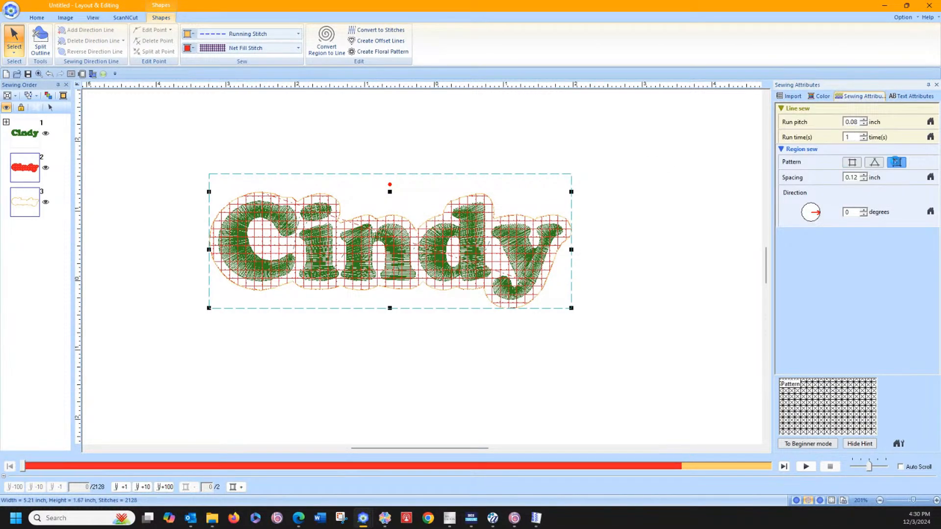
pyautogui.click(863, 180)
pyautogui.click(864, 180)
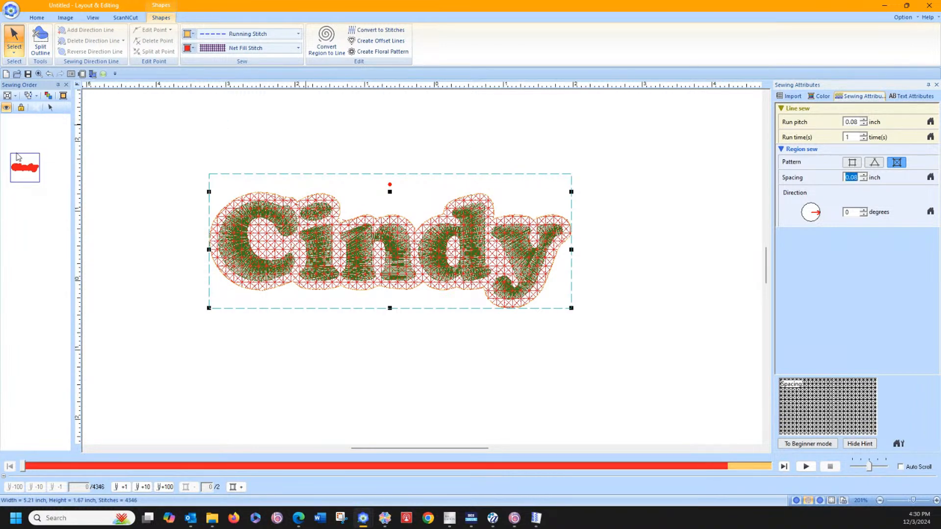
# Step: Reorder the sewing sequence so the net fill and its outline stitch before the name
pyautogui.moveTo(19, 157); pyautogui.dragTo(20, 127)
pyautogui.click(131, 261)
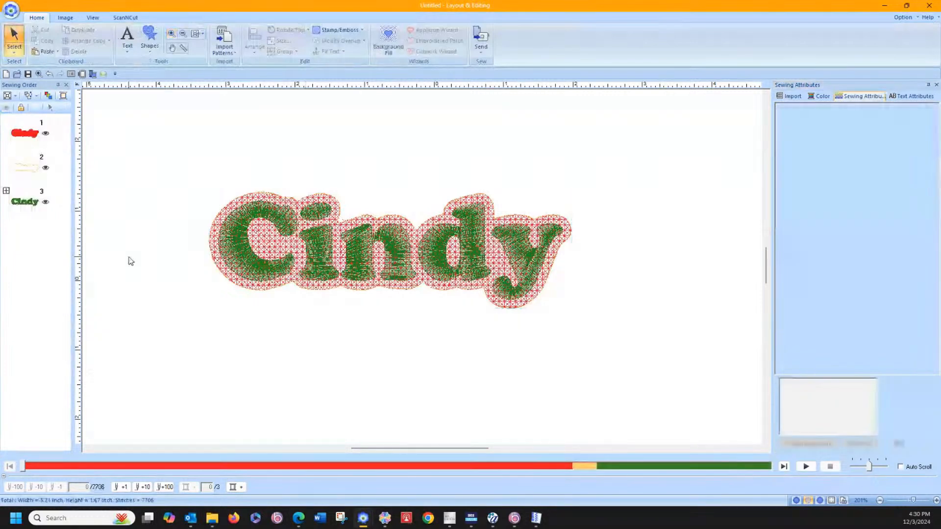
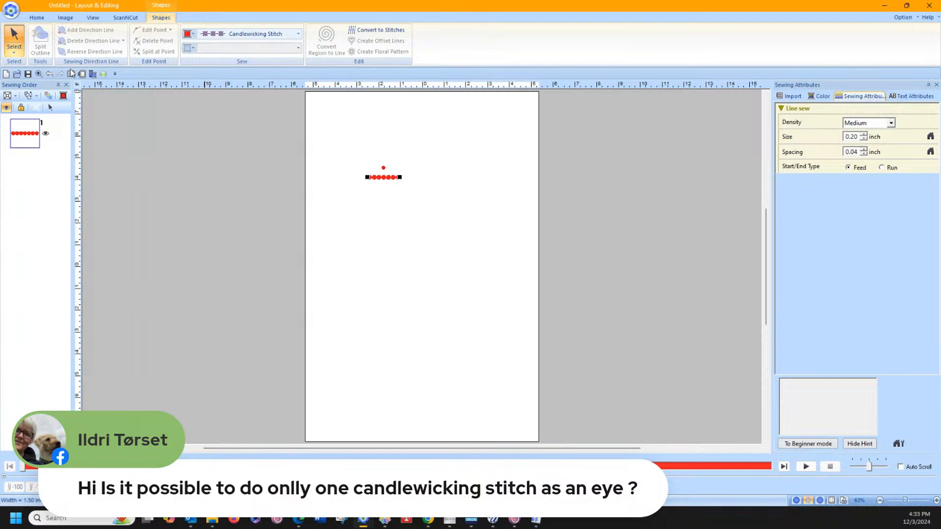
# Step: Reset the design page to its default size, reselect the candlewicking line and switch the measurement units to millimetres
pyautogui.click(81, 74)
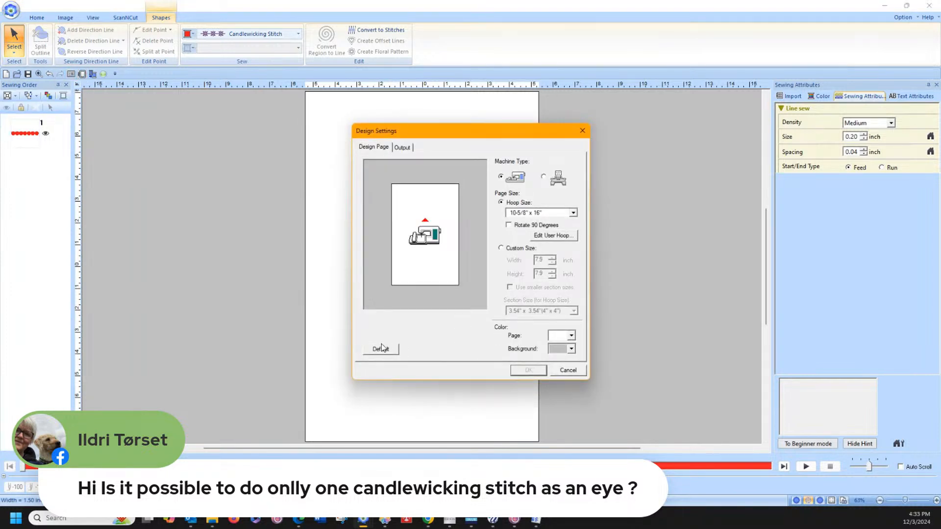
pyautogui.click(382, 348)
pyautogui.click(529, 371)
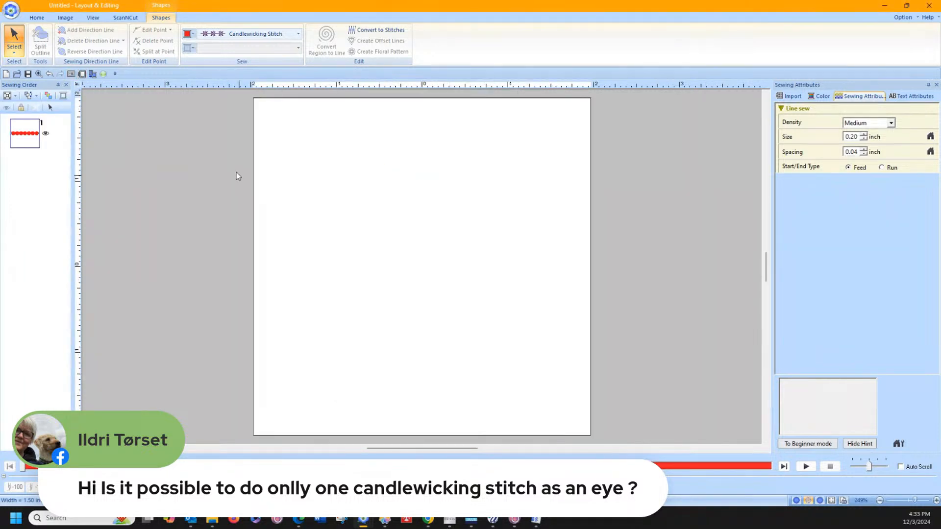
pyautogui.click(50, 108)
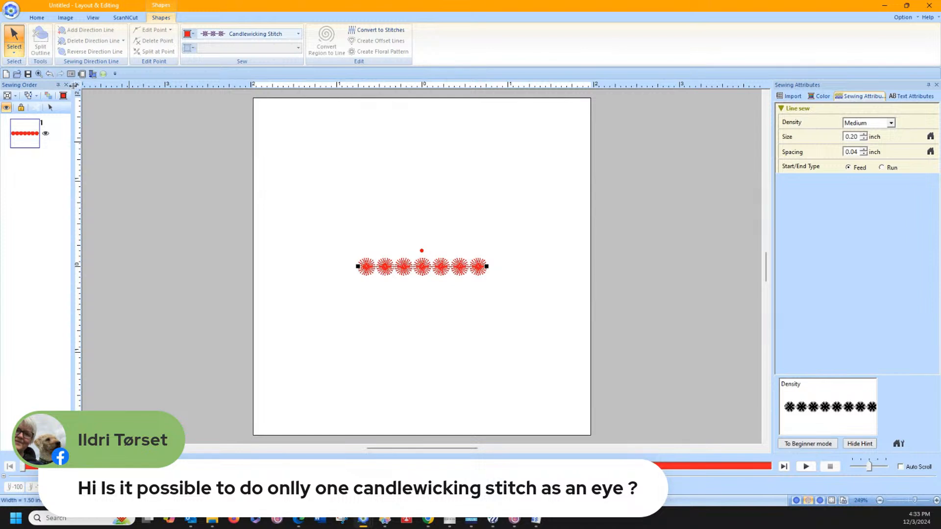
pyautogui.click(77, 86)
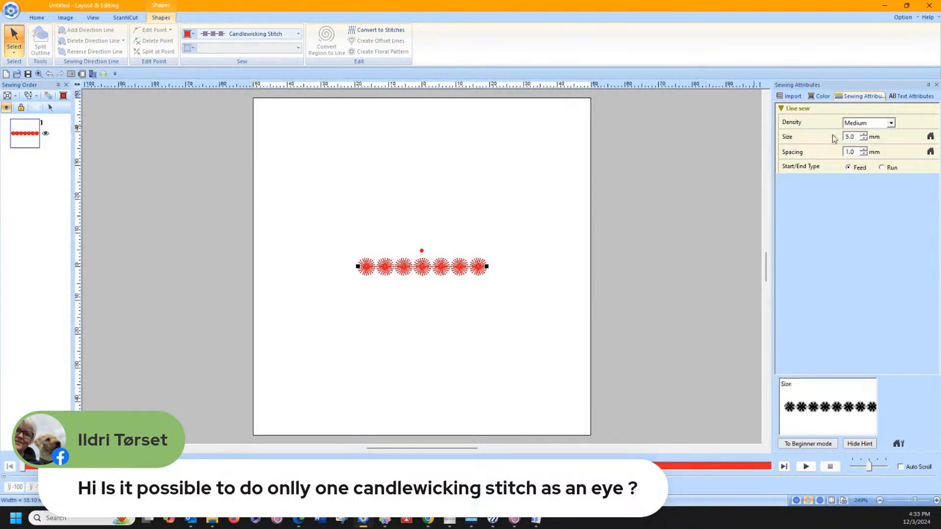
# Step: Set the candlewicking stitch size to 7.2 mm for the selected line
pyautogui.click(864, 134)
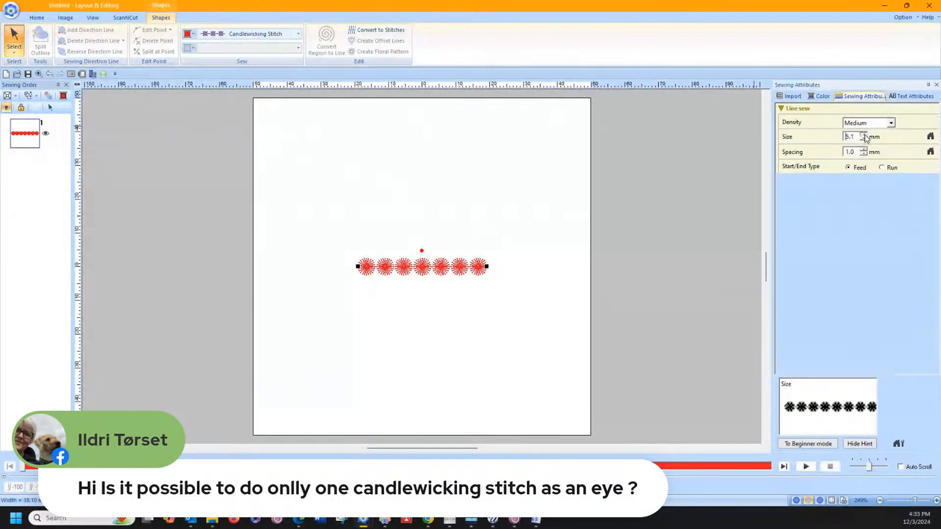
pyautogui.click(863, 134)
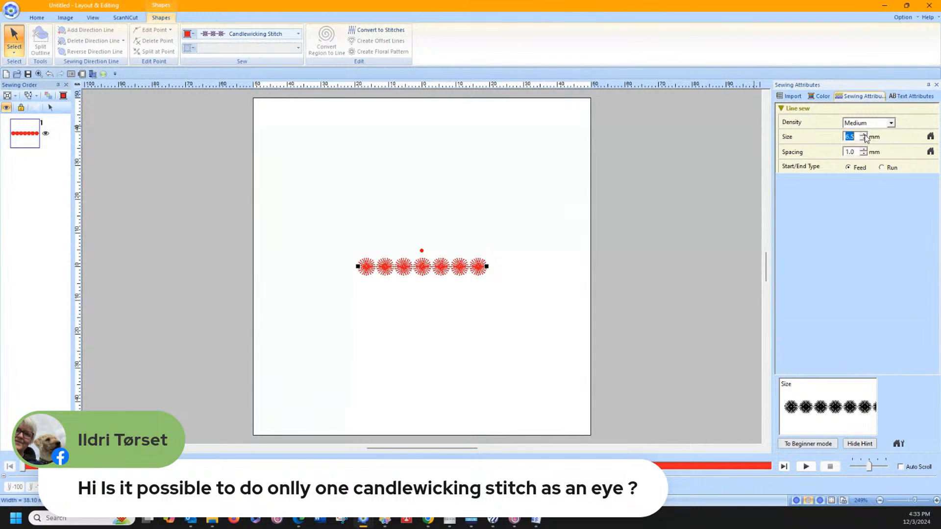
pyautogui.click(864, 134)
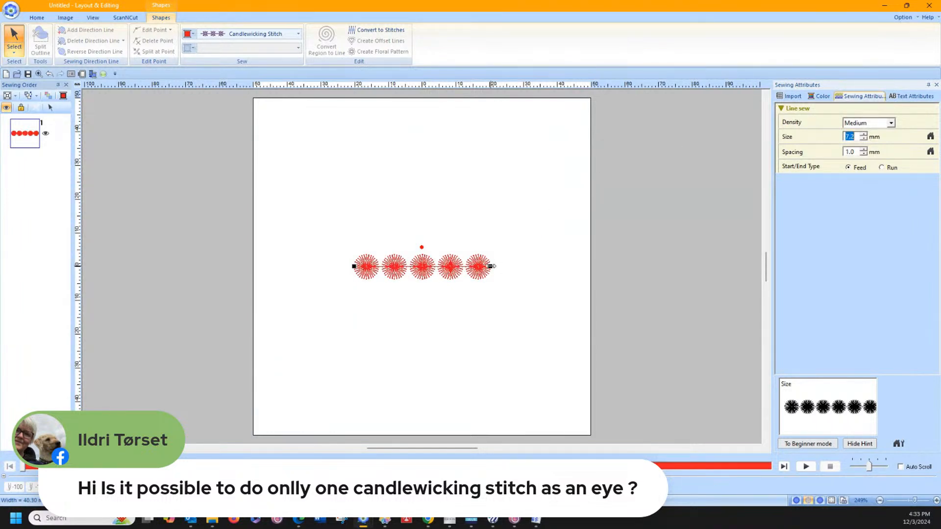
# Step: Shorten the candlewicking line to a single stitch and try to shrink it further from its ends
pyautogui.moveTo(491, 266); pyautogui.dragTo(390, 268)
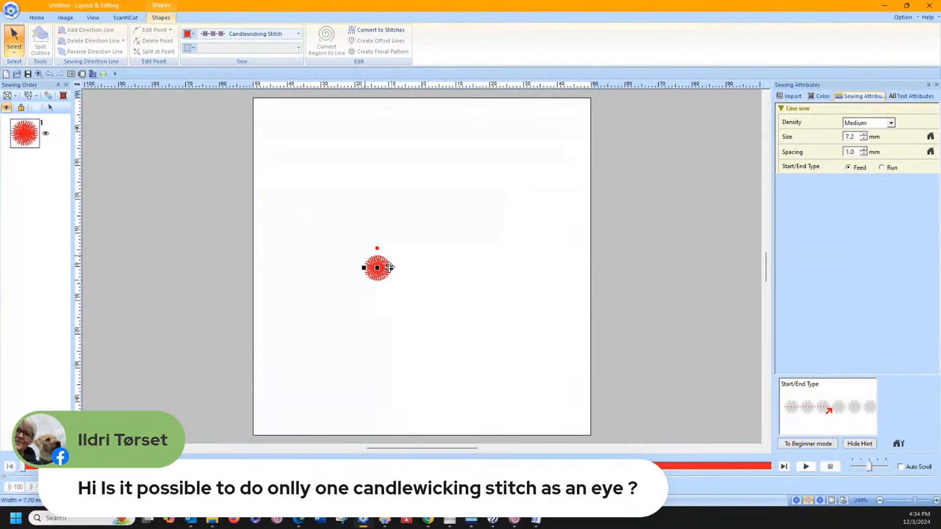
pyautogui.moveTo(363, 268); pyautogui.dragTo(391, 270)
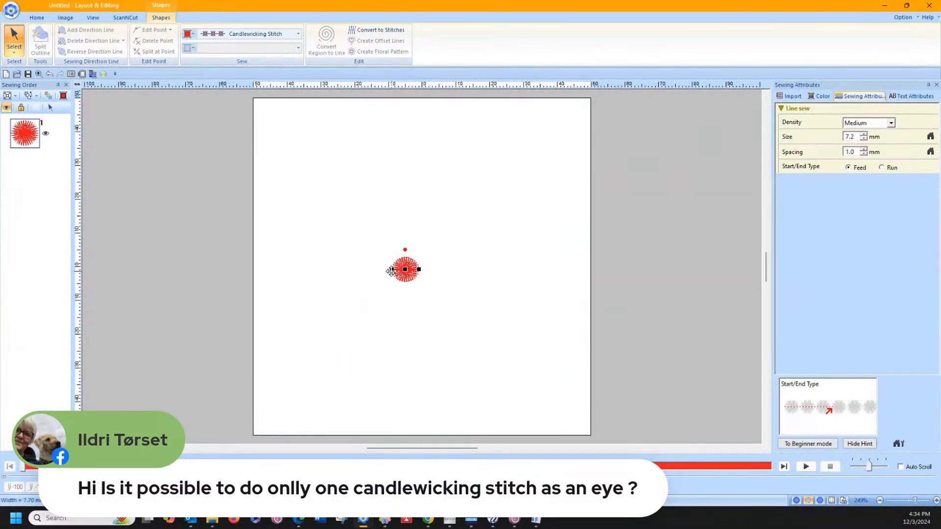
pyautogui.click(425, 271)
pyautogui.click(414, 273)
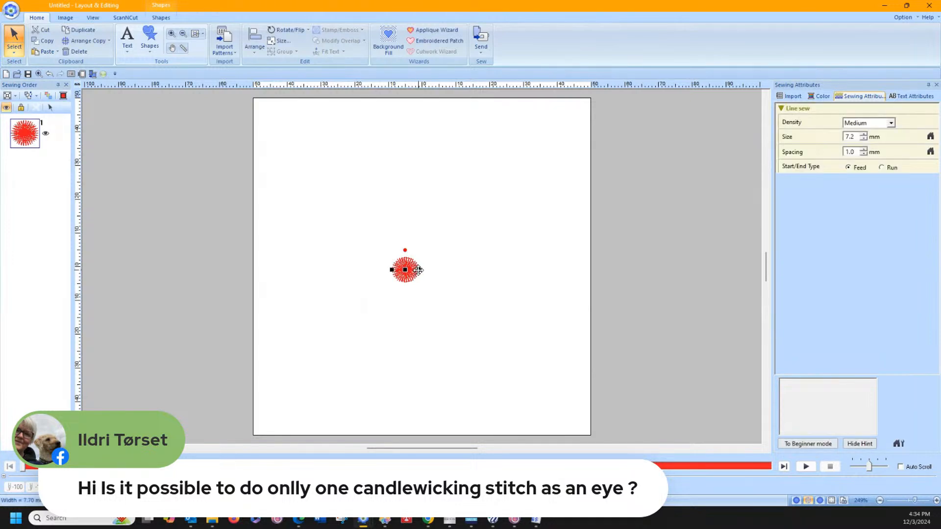
pyautogui.moveTo(418, 270); pyautogui.dragTo(452, 270)
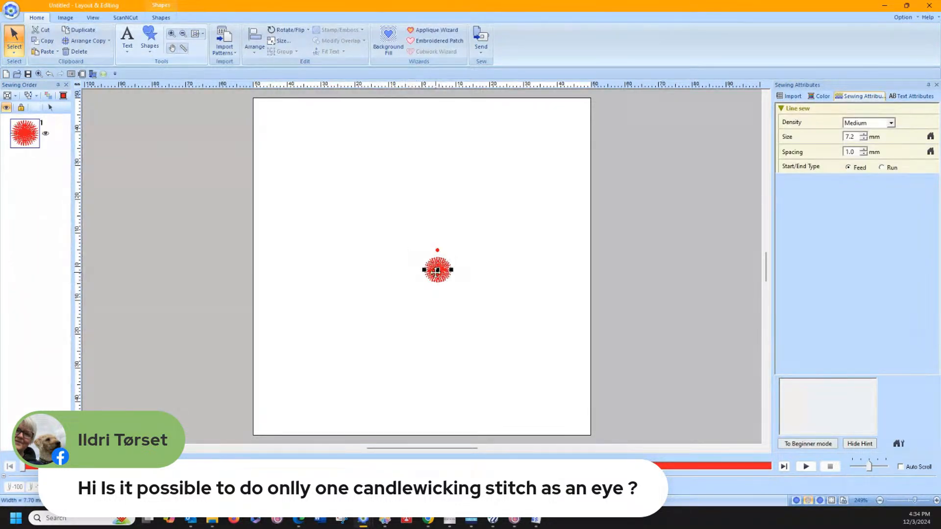
# Step: Delete the candlewicking line and draw a short straight one in the upper-left area of the page, about 14.6 mm wide overall
pyautogui.click(404, 268)
pyautogui.click(440, 271)
pyautogui.press('Delete')
pyautogui.click(151, 49)
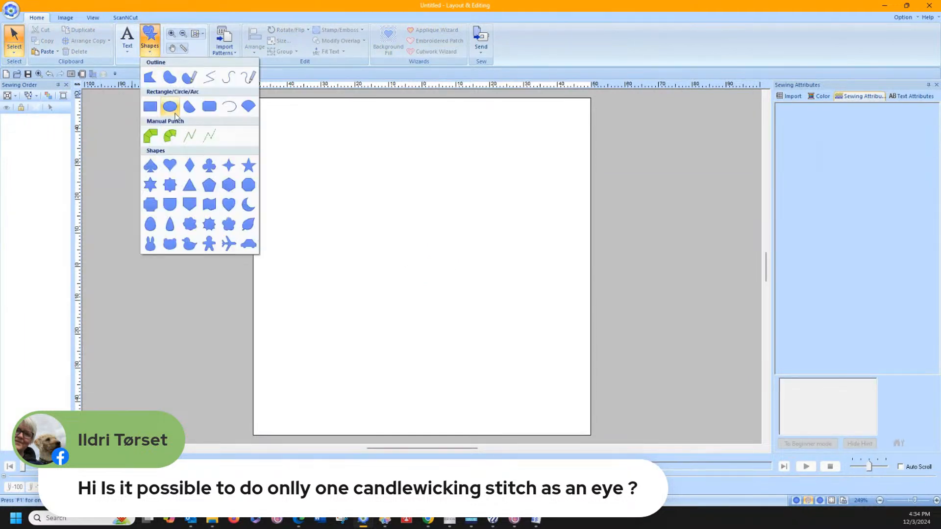
pyautogui.click(209, 77)
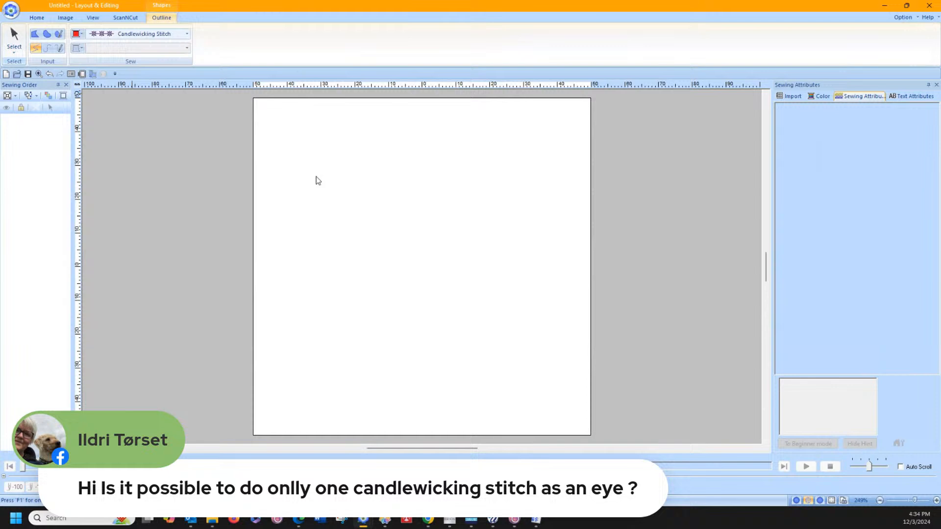
pyautogui.click(305, 225)
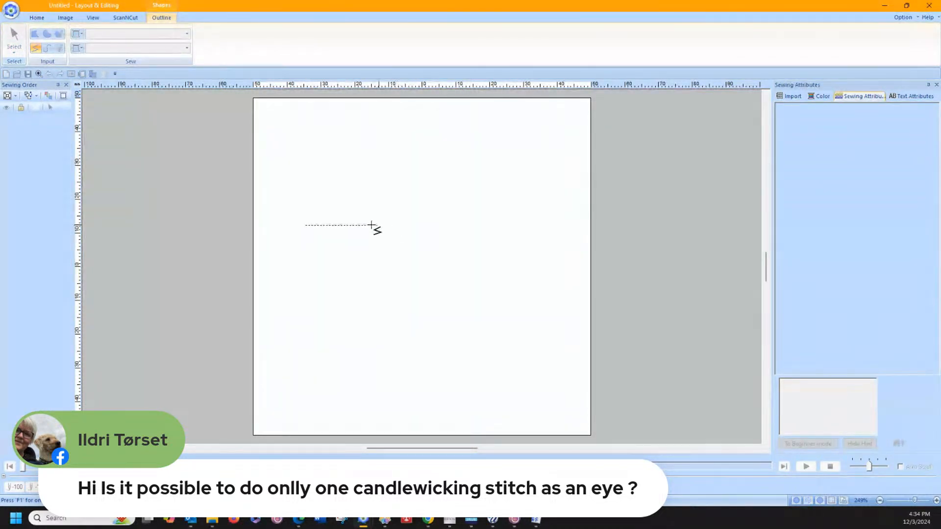
pyautogui.doubleClick(331, 226)
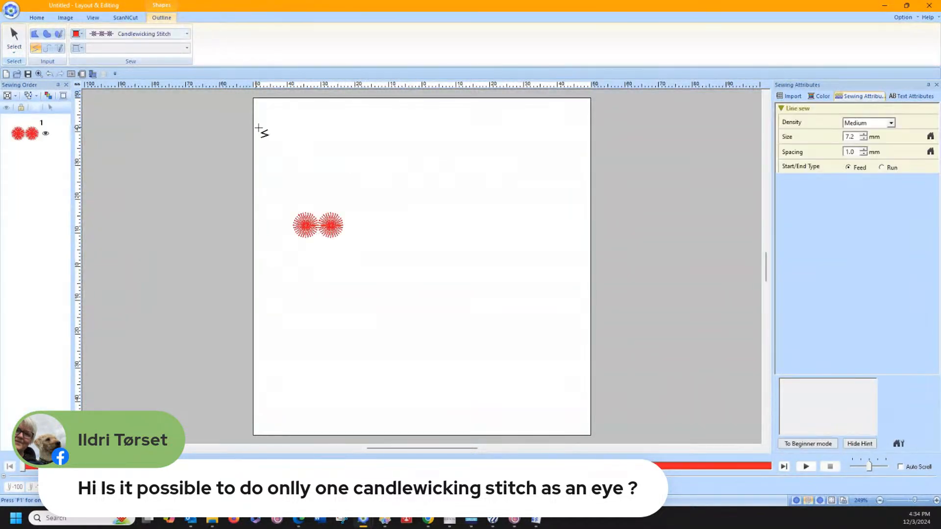
# Step: Select the short candlewicking line and convert it to stitches
pyautogui.click(9, 44)
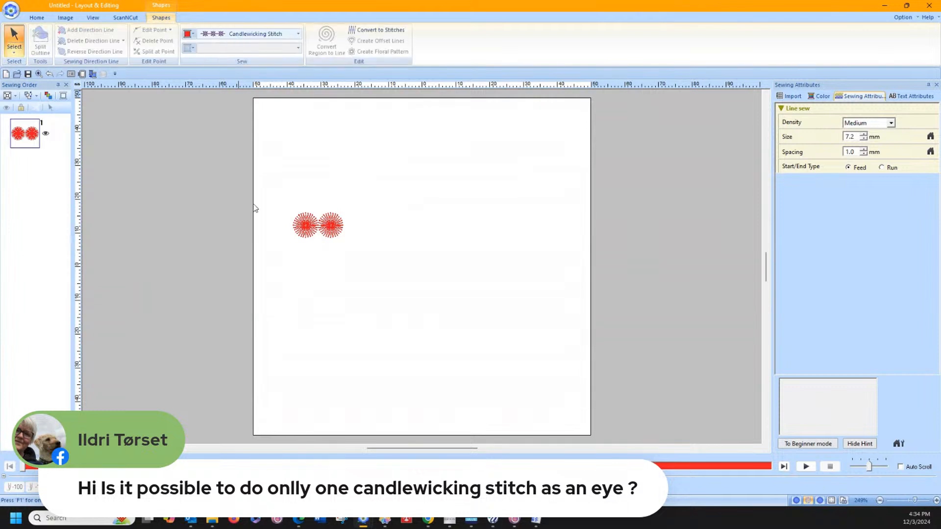
pyautogui.click(317, 226)
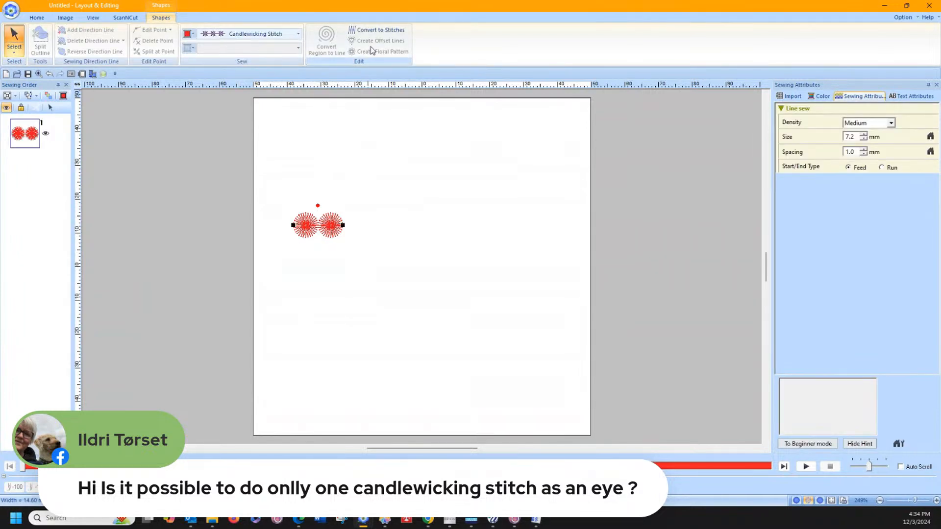
pyautogui.click(376, 30)
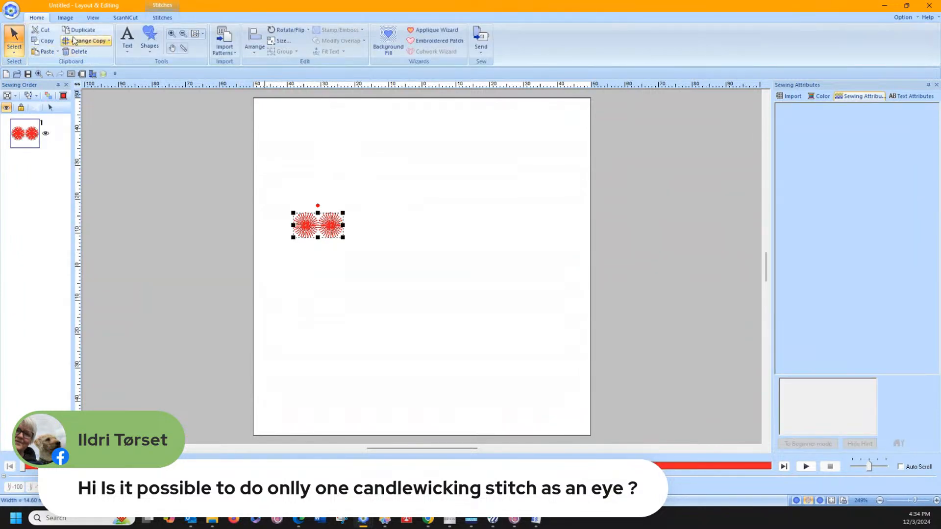
# Step: Split the right-hand candlewicking circle from the pair with a Split Stitches outline around it, and delete that circle
pyautogui.click(172, 33)
pyautogui.moveTo(281, 189); pyautogui.dragTo(366, 278)
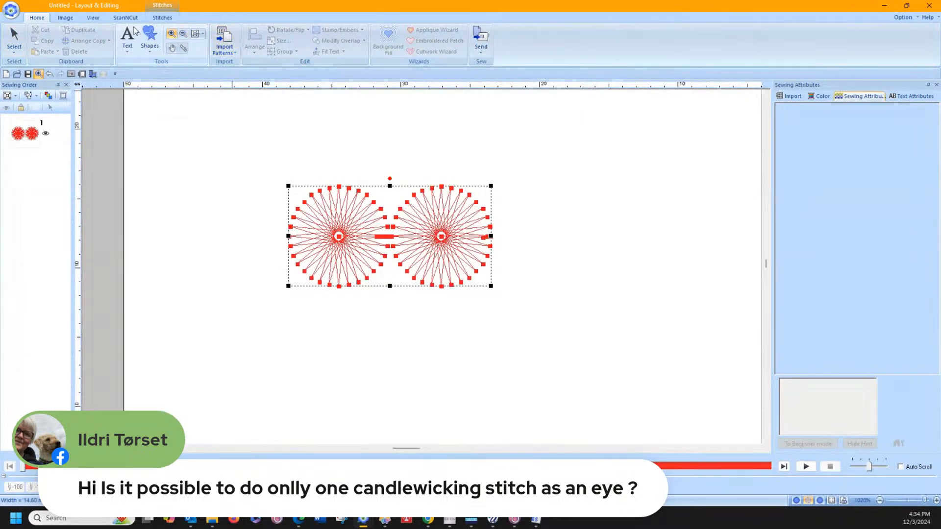
pyautogui.click(163, 18)
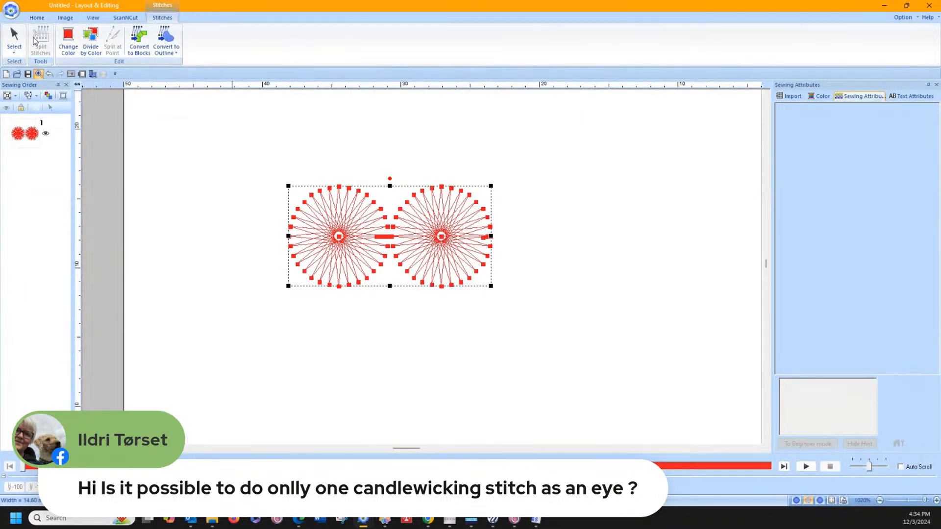
pyautogui.press('Escape')
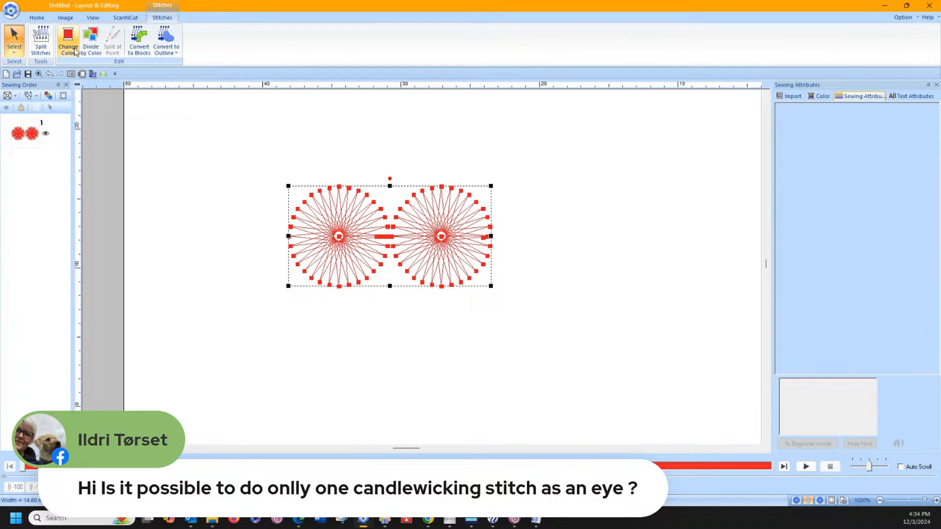
pyautogui.click(41, 42)
pyautogui.click(393, 171)
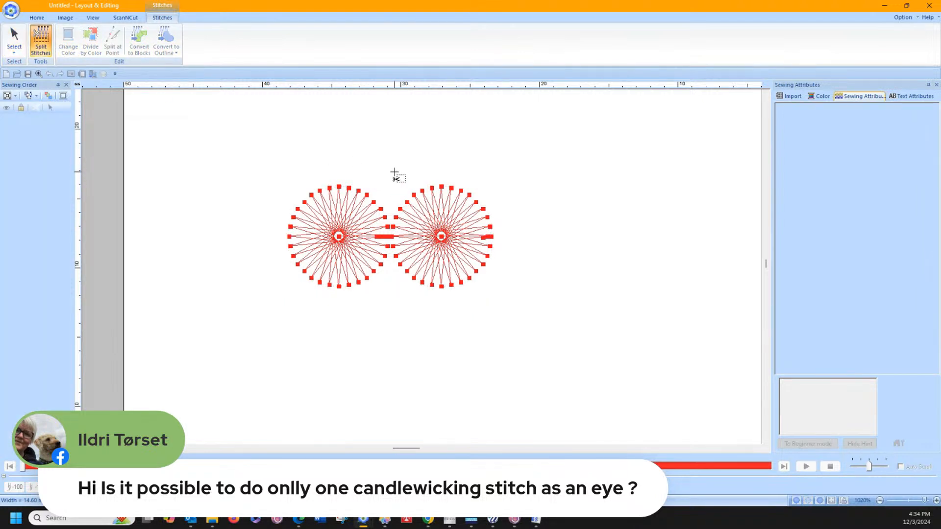
pyautogui.click(390, 283)
pyautogui.click(489, 305)
pyautogui.click(519, 220)
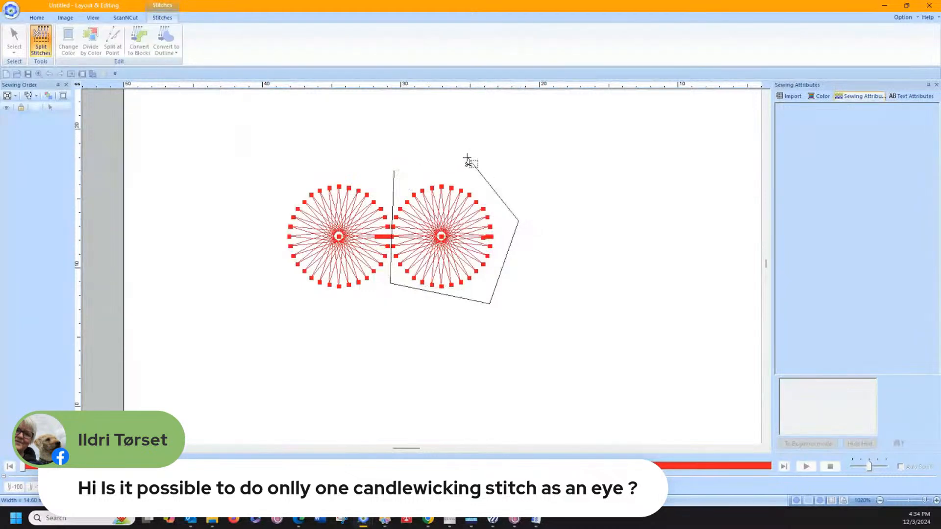
pyautogui.doubleClick(466, 159)
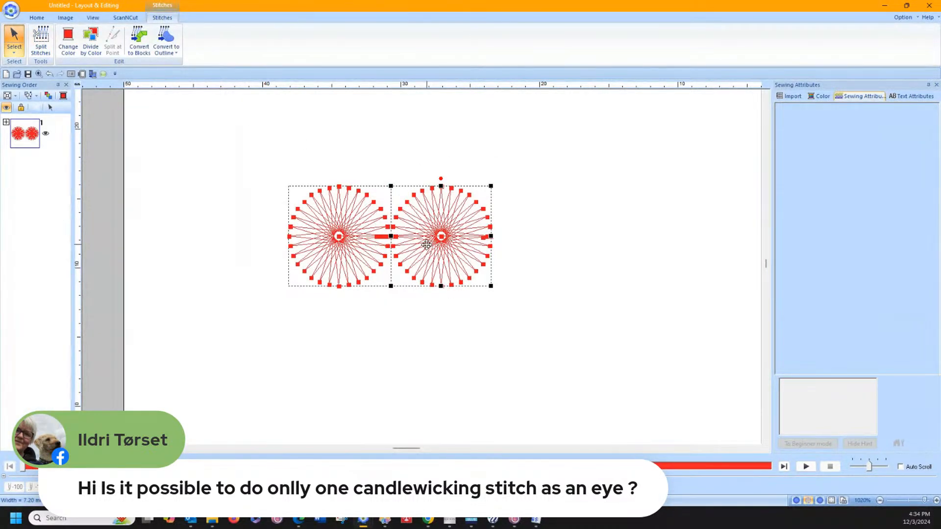
pyautogui.press('Delete')
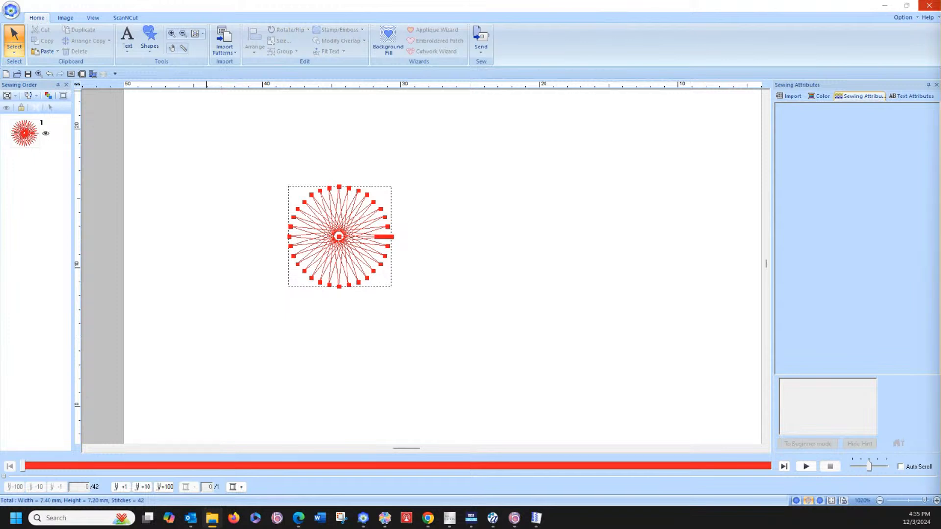
# Step: Switch to the File Explorer window showing Downloads and maximize it
pyautogui.moveTo(940, 11); pyautogui.dragTo(721, 11)
pyautogui.moveTo(940, 18); pyautogui.dragTo(578, 33)
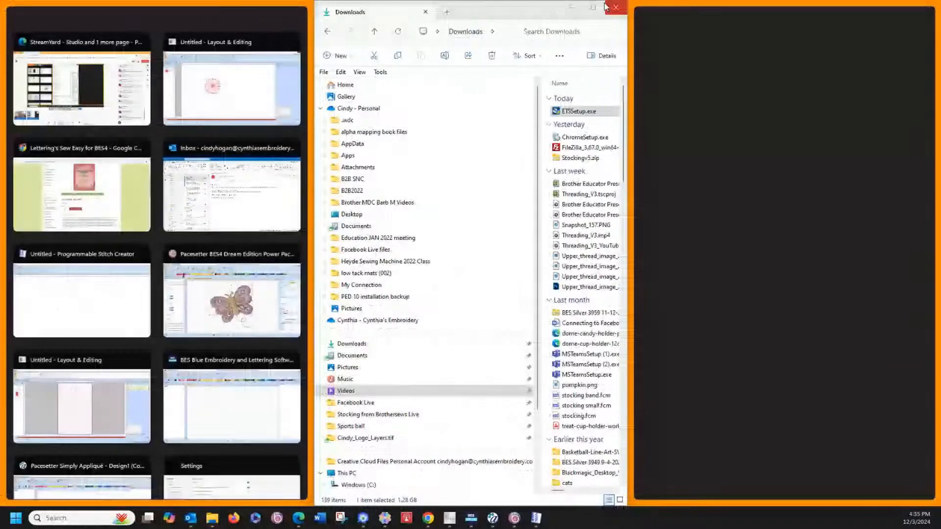
pyautogui.click(593, 7)
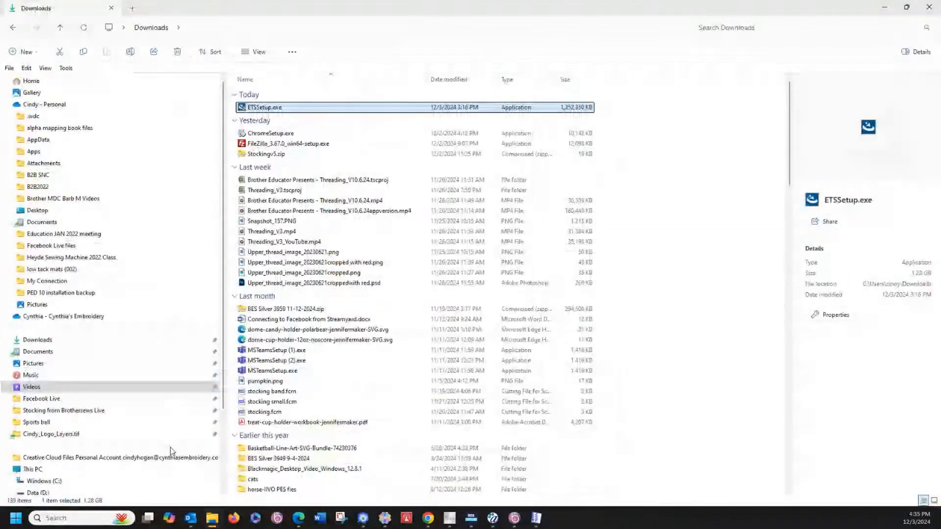
# Step: Open the Pattern folder under C:, Program Files (x86), Brother, PE-DESIGN 11 and look through its decorative fill and motif files
pyautogui.click(44, 481)
pyautogui.click(373, 177)
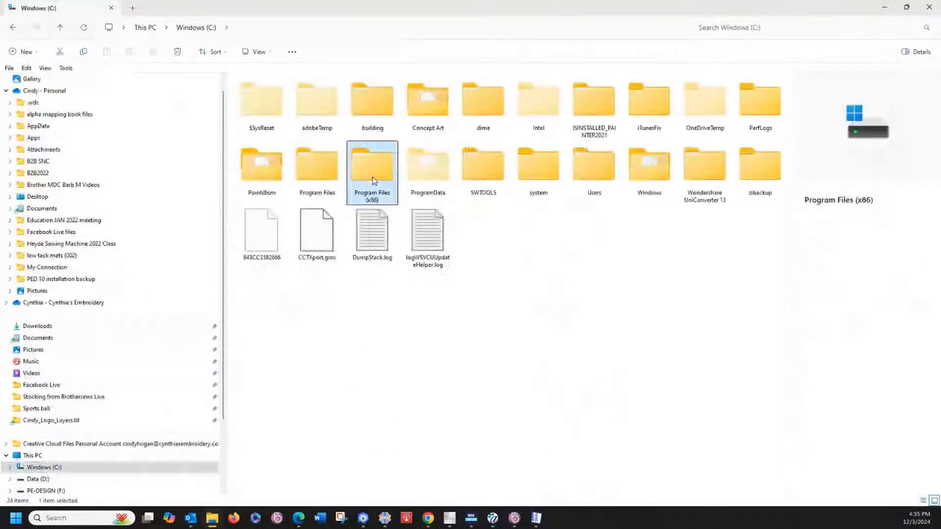
pyautogui.doubleClick(371, 182)
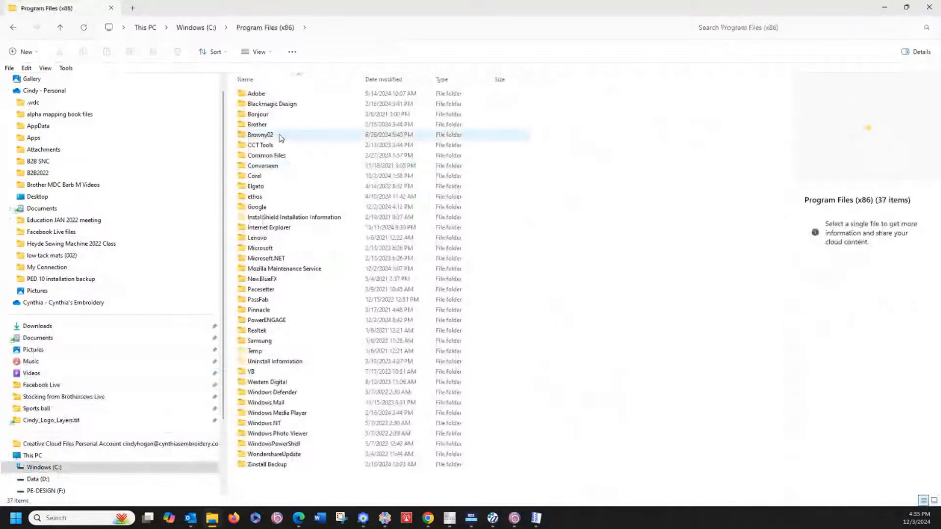
pyautogui.click(277, 125)
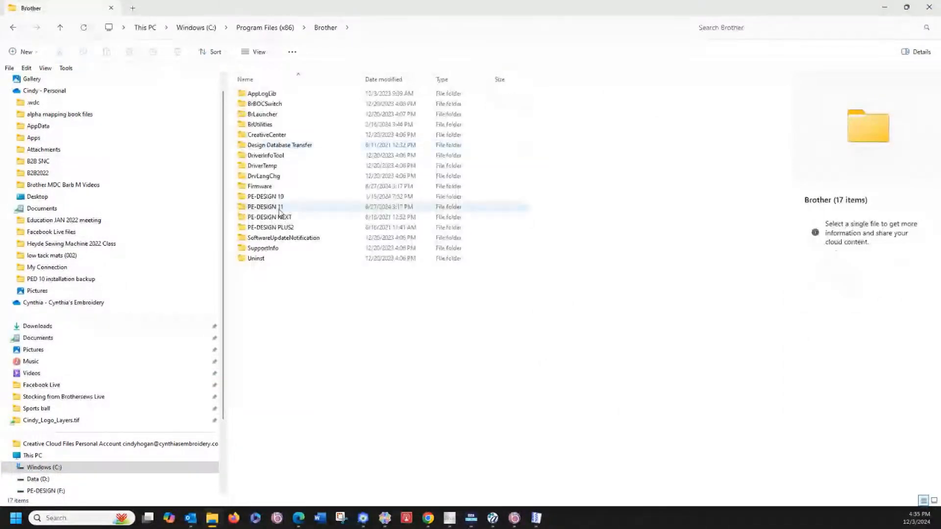
pyautogui.doubleClick(268, 206)
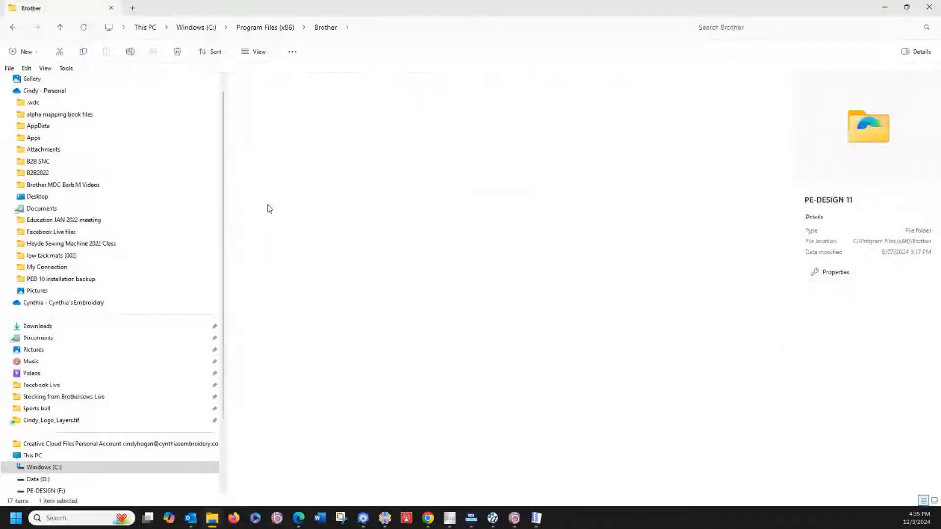
pyautogui.doubleClick(256, 167)
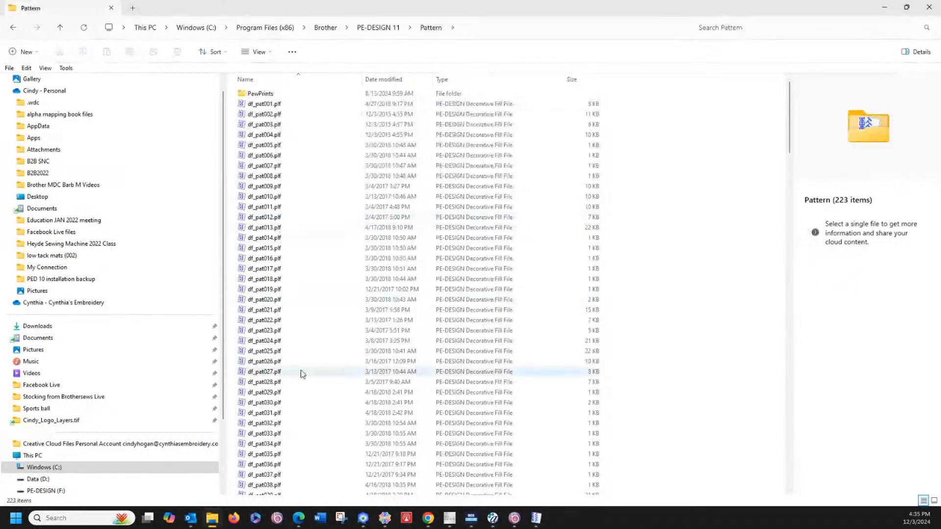
pyautogui.scroll(-10, 301, 372)
pyautogui.scroll(-18, 316, 375)
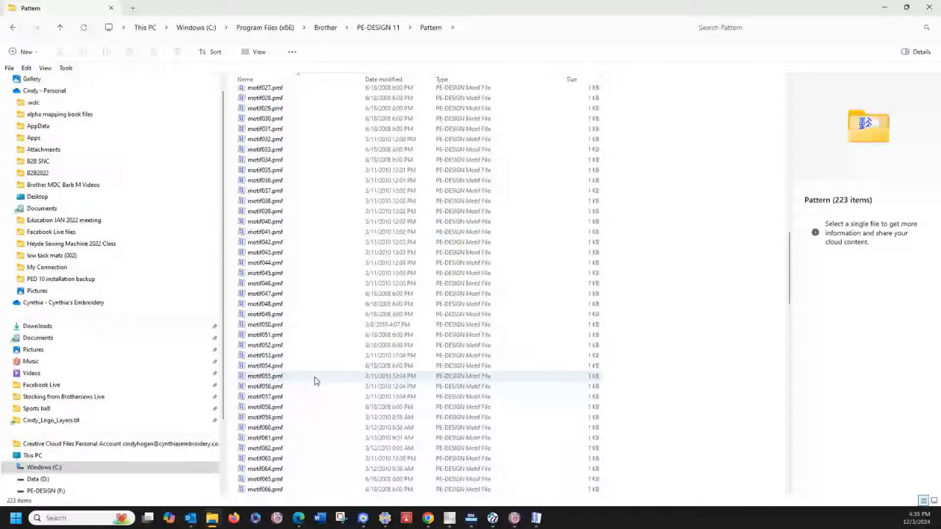
pyautogui.scroll(-1, 317, 377)
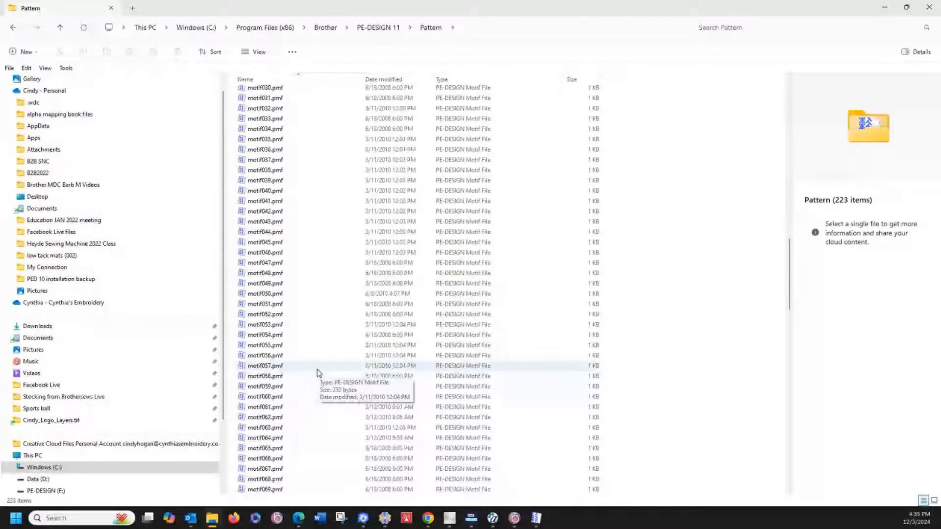
pyautogui.scroll(-3, 317, 370)
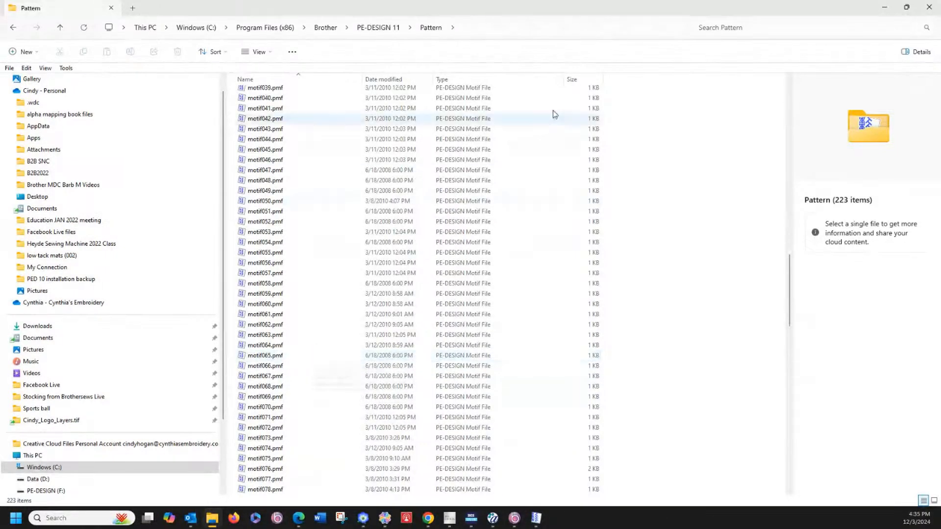
# Step: Close the File Explorer window and select the remaining candlewicking circle in Layout & Editing with the Select Point tool
pyautogui.click(929, 7)
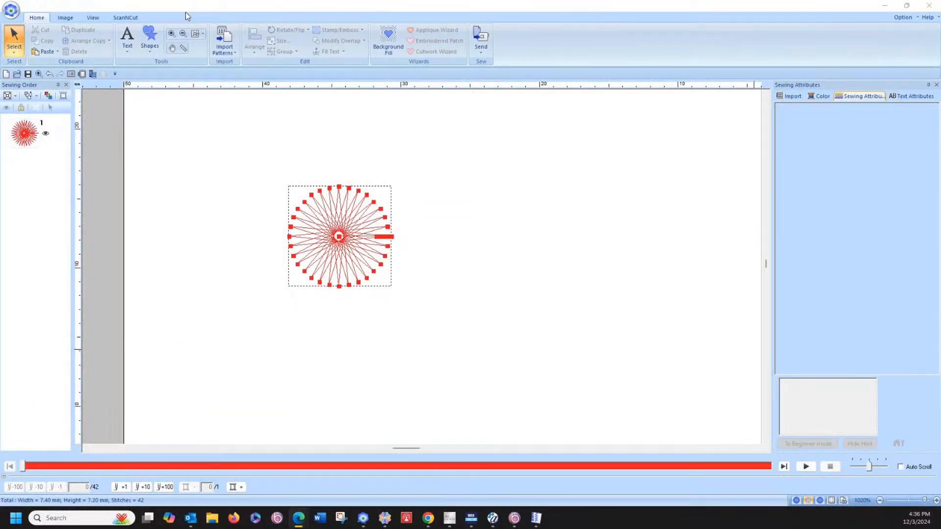
pyautogui.click(171, 34)
pyautogui.moveTo(287, 166); pyautogui.dragTo(413, 300)
pyautogui.click(14, 52)
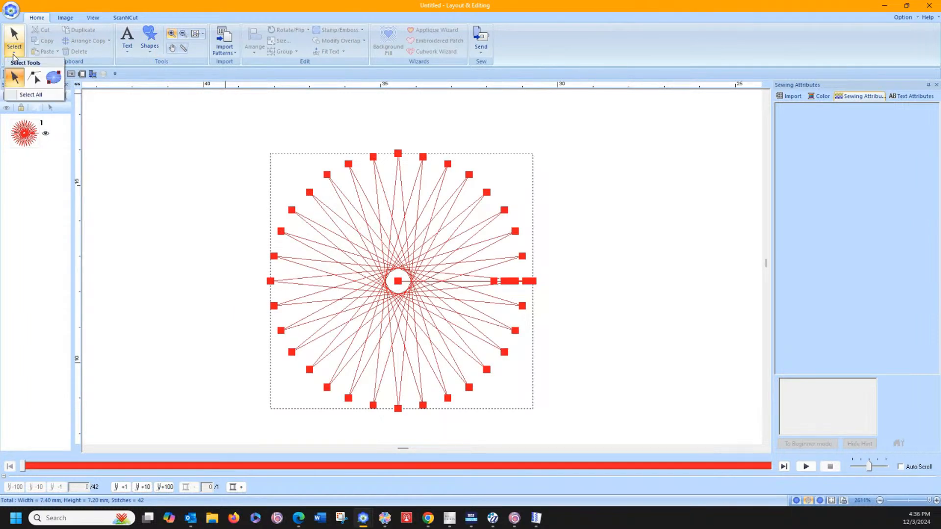
pyautogui.click(34, 76)
pyautogui.click(513, 283)
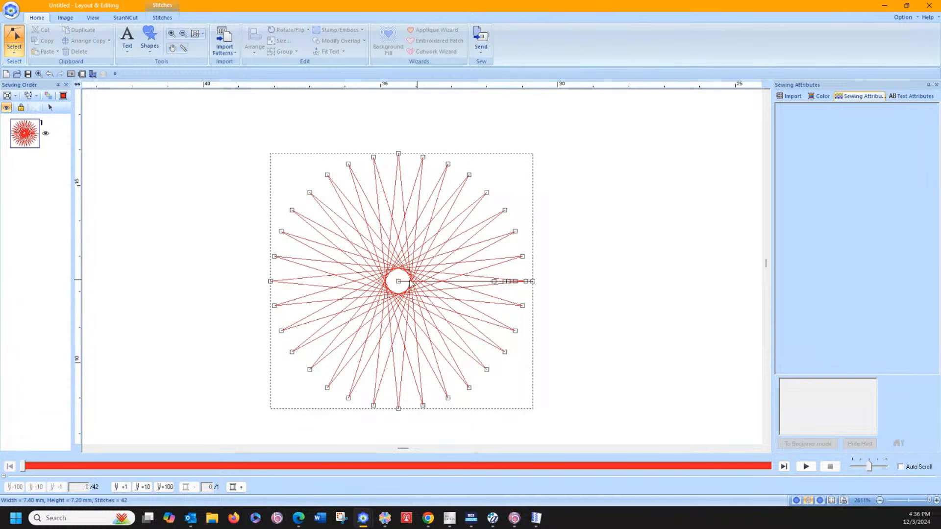
# Step: Delete the centre stitch point and the surplus points of the straight tail on the circle's right side
pyautogui.moveTo(399, 282); pyautogui.dragTo(515, 293)
pyautogui.press('Delete')
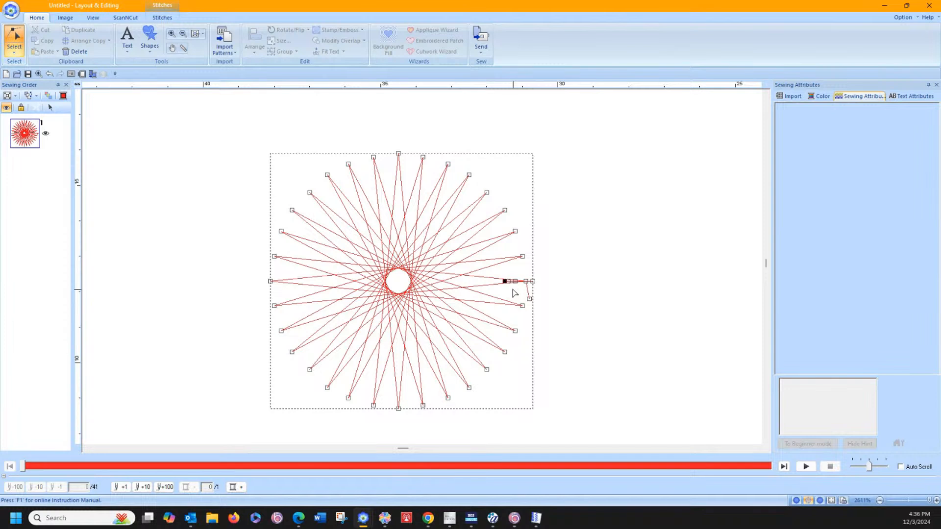
pyautogui.press('Delete')
pyautogui.press('Delete')
pyautogui.press('Delete')
# Step: Move the stray stitch points at the circle's right edge inward to form a short tie-off within the circle's outline
pyautogui.click(530, 299)
pyautogui.moveTo(530, 299); pyautogui.dragTo(529, 275)
pyautogui.moveTo(525, 286); pyautogui.dragTo(523, 284)
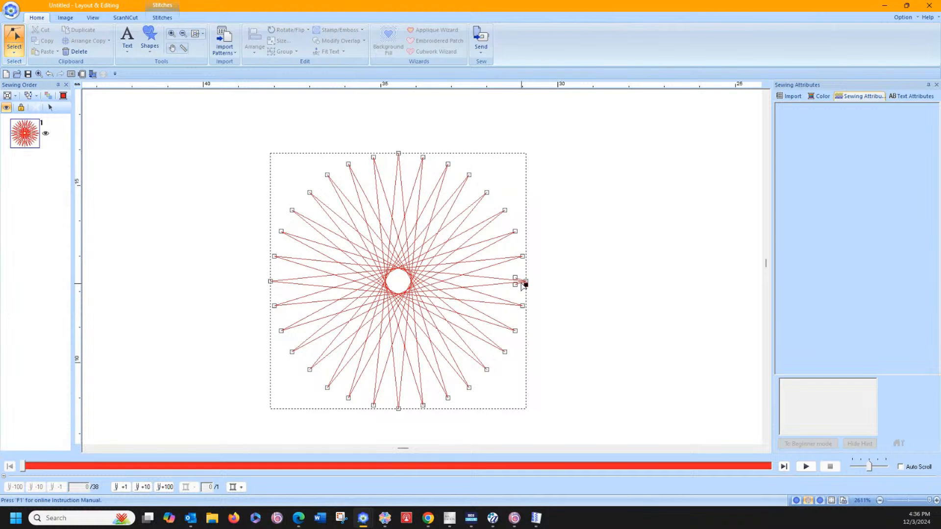
pyautogui.click(545, 218)
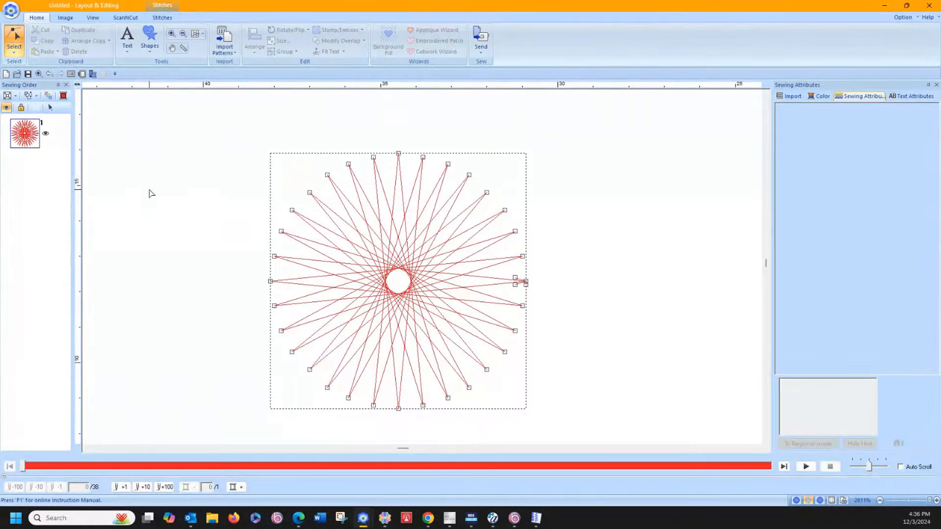